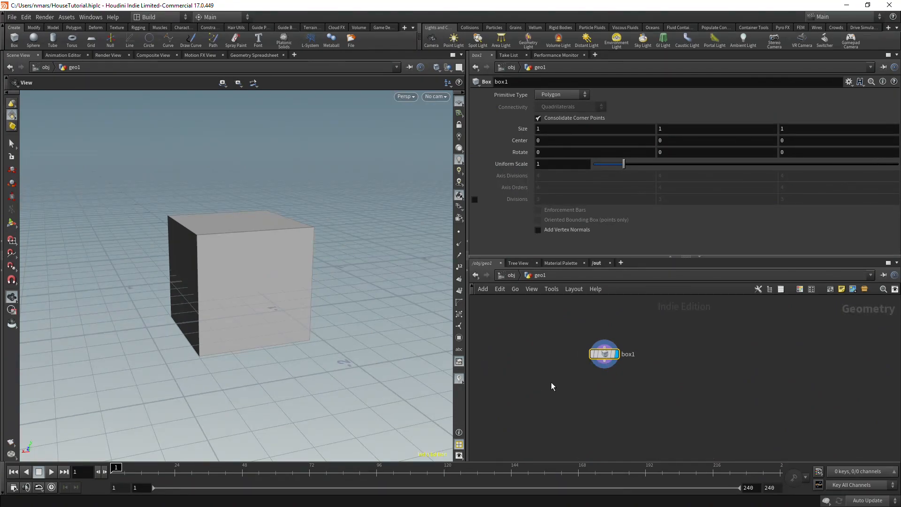
# Add a Transform node fed by box1 and make it the displayed node.
pyautogui.press('Tab')
pyautogui.write('trans')
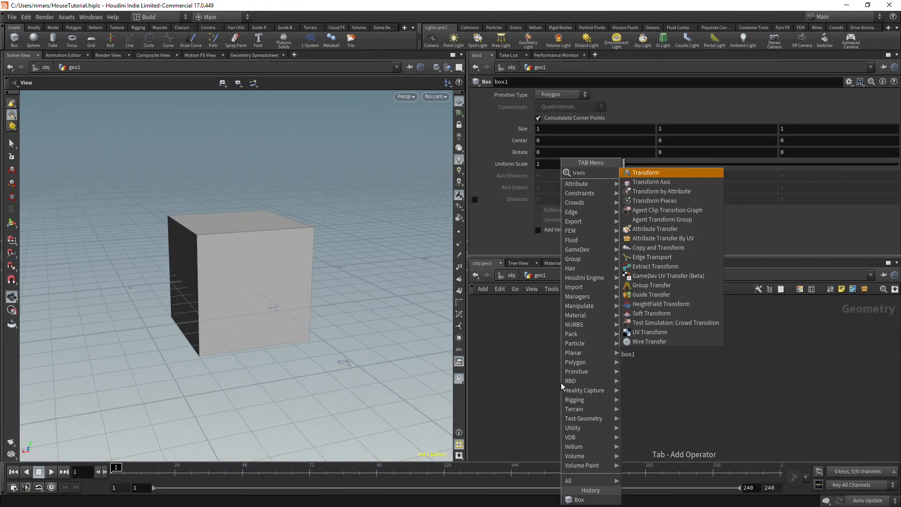
pyautogui.press('Return')
pyautogui.click(626, 385)
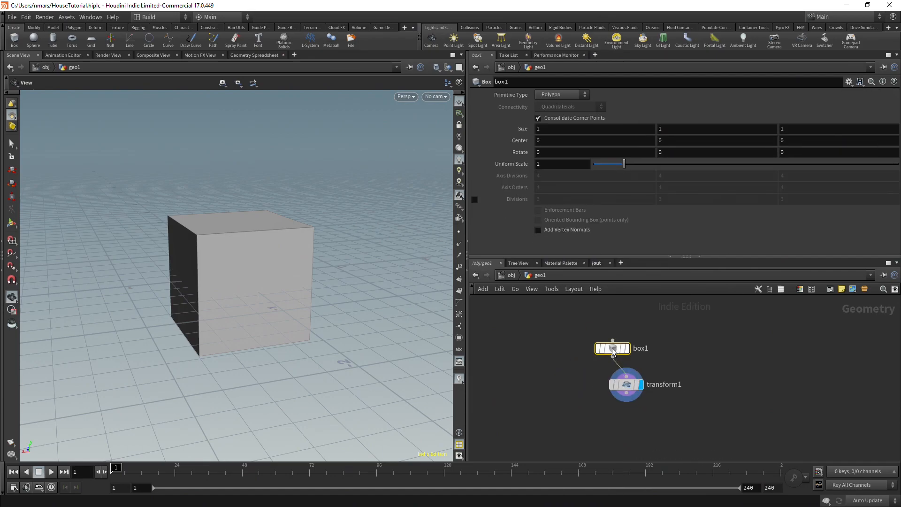
# Copy box1's Y size parameter and paste it as a relative reference into the Transform node's Y translate.
pyautogui.click(674, 131)
pyautogui.rightClick(673, 130)
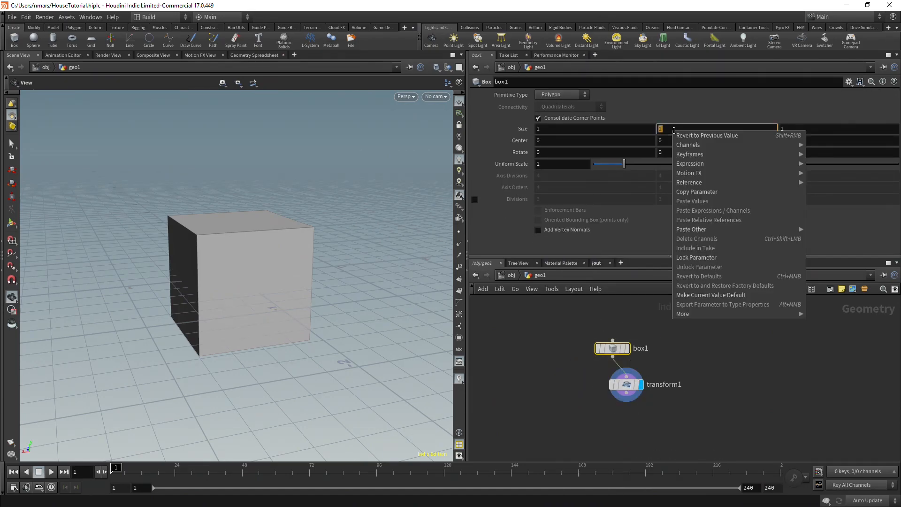
pyautogui.click(669, 129)
pyautogui.rightClick(669, 129)
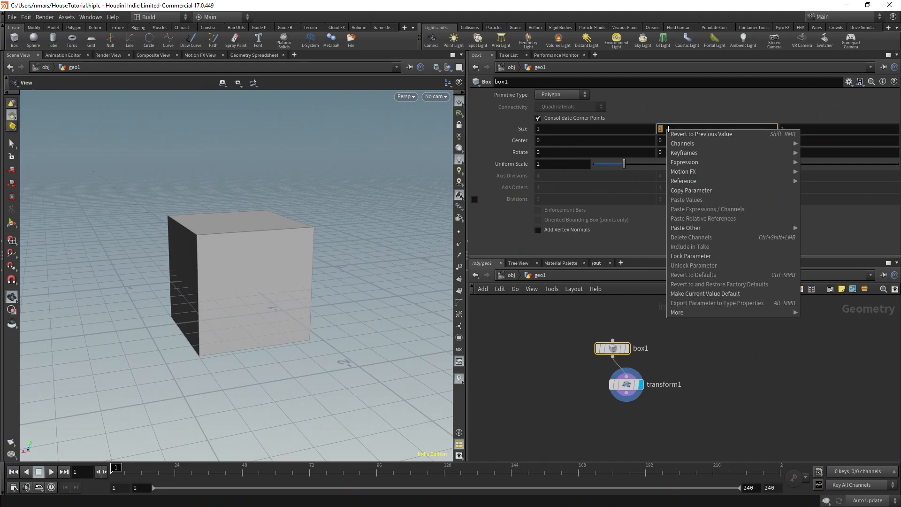
pyautogui.click(700, 191)
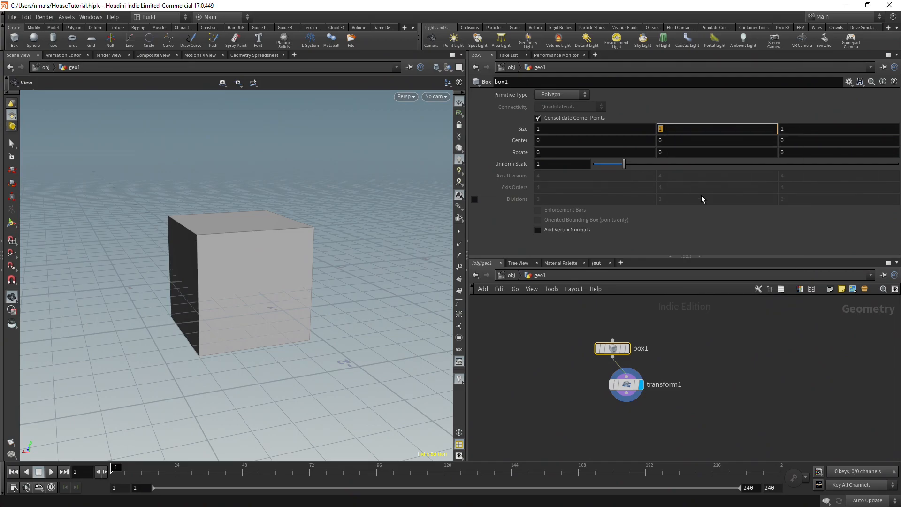
pyautogui.click(627, 384)
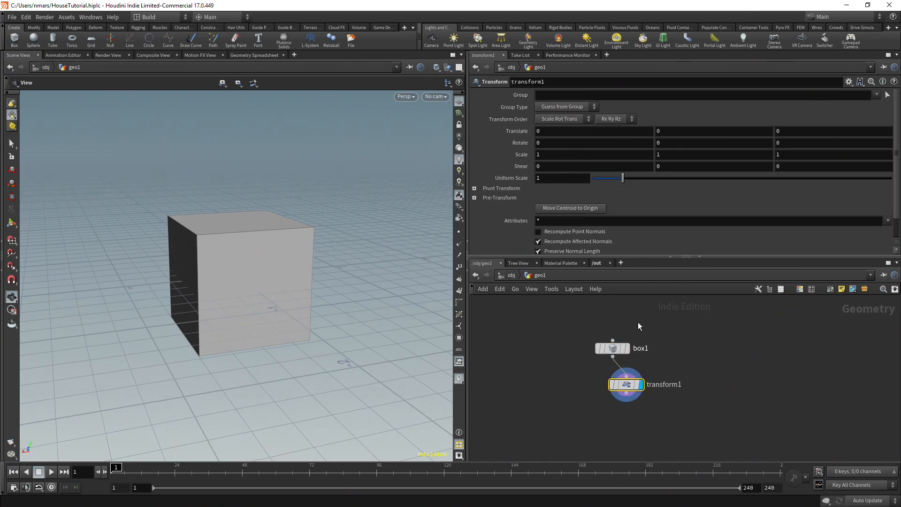
pyautogui.rightClick(675, 132)
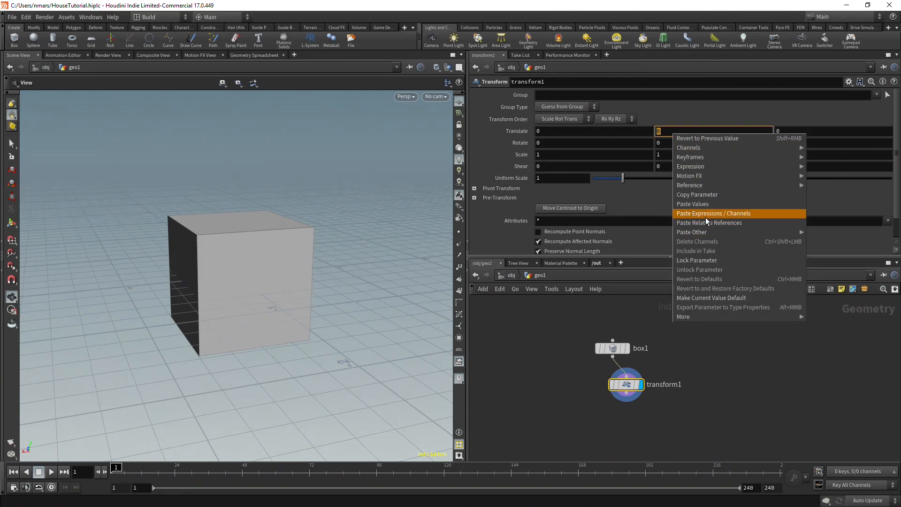
pyautogui.click(709, 223)
pyautogui.click(723, 372)
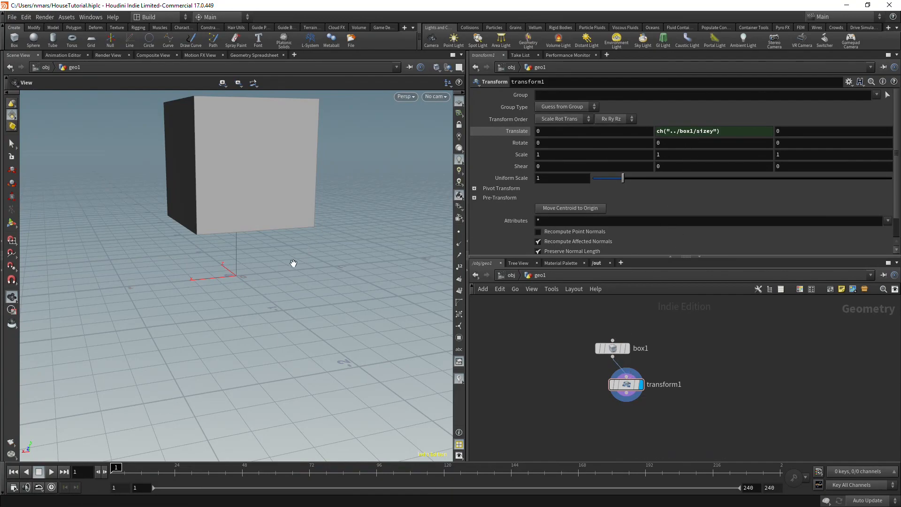
# Divide the Transform node's Y translate expression by two so it reads ch("../box1/sizey")/2.
pyautogui.moveTo(308, 261); pyautogui.dragTo(279, 248)
pyautogui.click(731, 134)
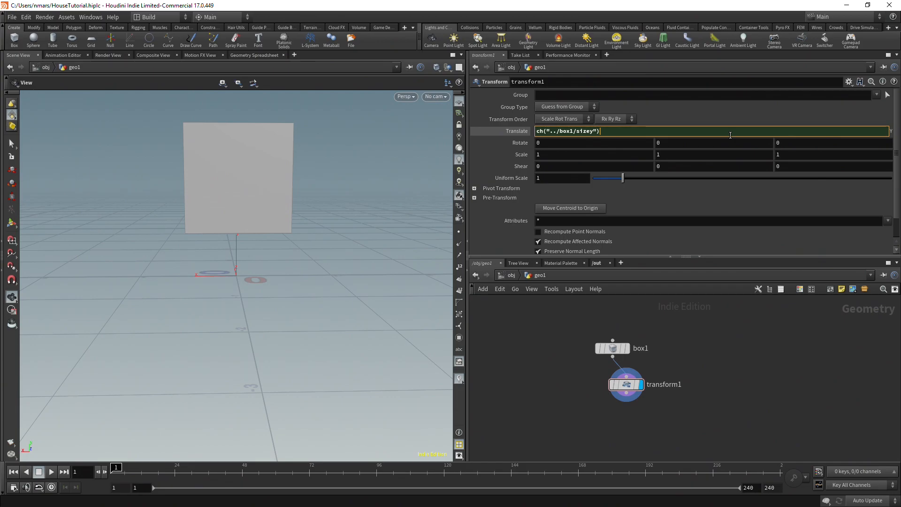
pyautogui.write('/2')
pyautogui.press('Return')
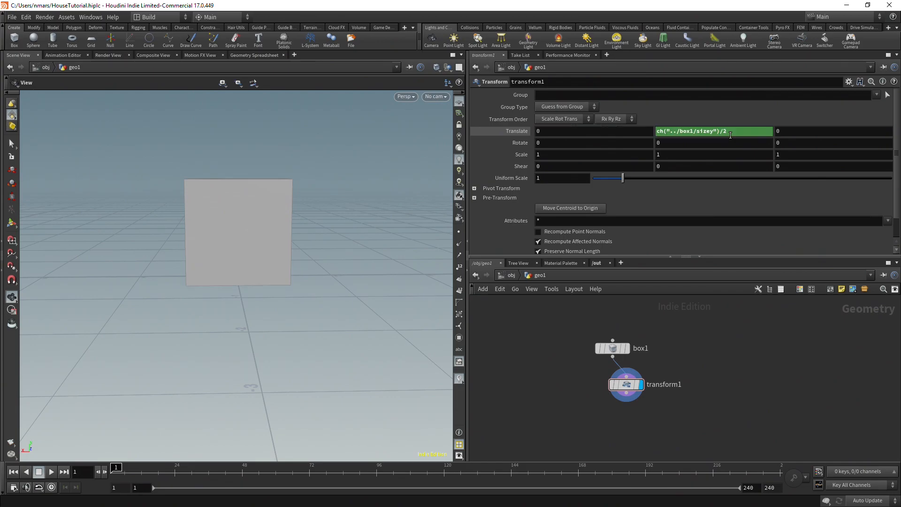
# Try a uniform scale of 0.8 on the Transform node and undo it.
pyautogui.moveTo(258, 267); pyautogui.dragTo(207, 278)
pyautogui.hotkey('ctrl', 'z')
pyautogui.moveTo(623, 179)
pyautogui.mouseDown()
pyautogui.moveTo(634, 177)
pyautogui.moveTo(615, 177)
pyautogui.mouseUp()
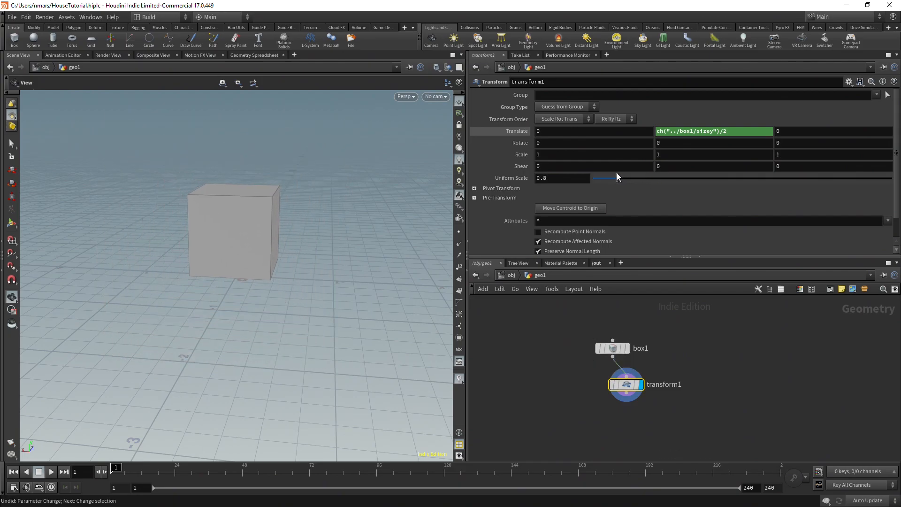
pyautogui.hotkey('ctrl', 'z')
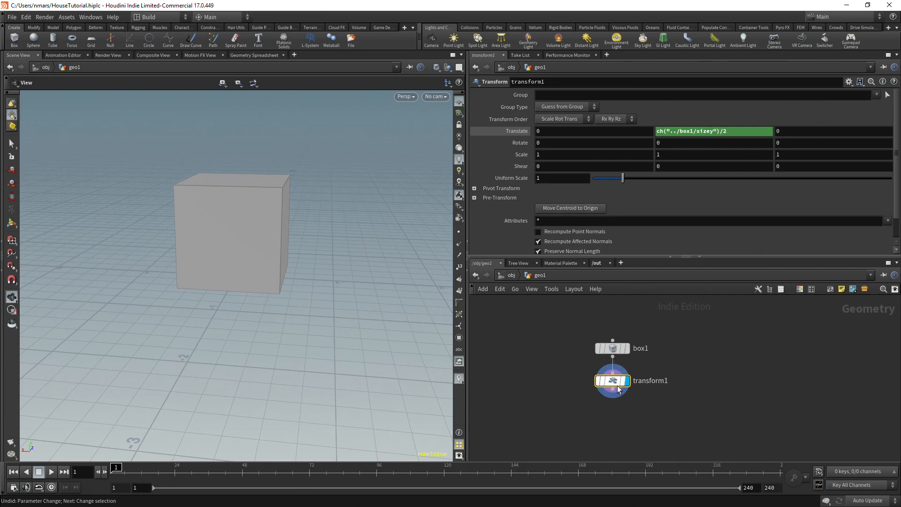
# Add a PolyExtrude node fed by transform1 and make it the displayed node.
pyautogui.moveTo(685, 397); pyautogui.dragTo(721, 363, button='middle')
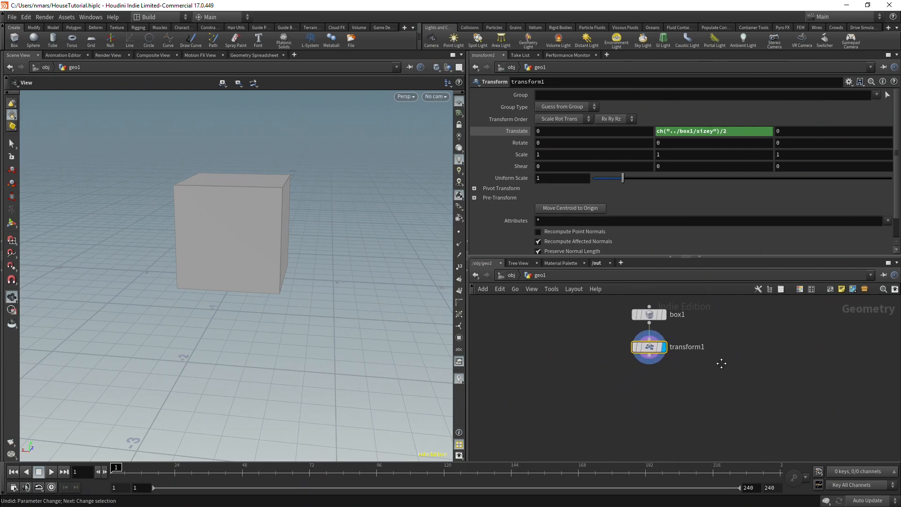
pyautogui.press('Tab')
pyautogui.write('polye')
pyautogui.press('Return')
pyautogui.click(632, 388)
pyautogui.click(648, 389)
# Restrict the PolyExtrude to the box's top face and extrude it by a distance of 1.
pyautogui.moveTo(390, 332); pyautogui.dragTo(316, 365)
pyautogui.scroll(3, 315, 364)
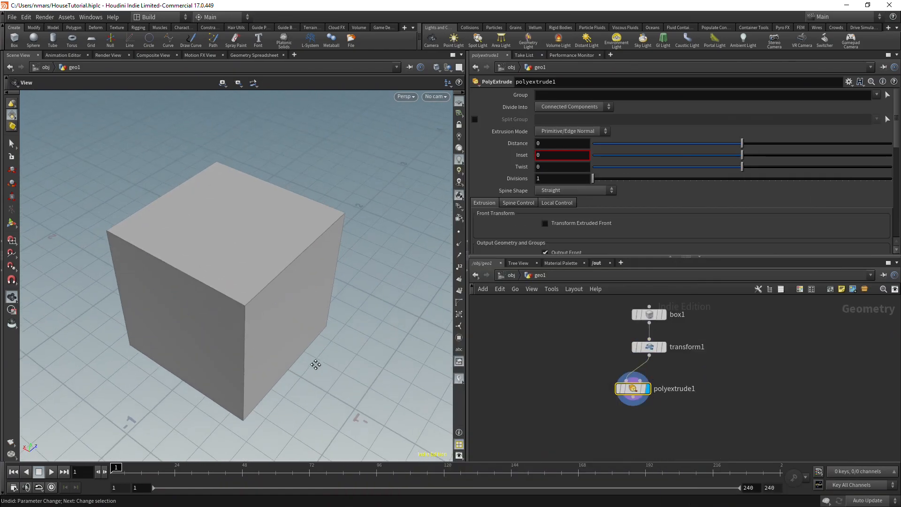
pyautogui.click(886, 95)
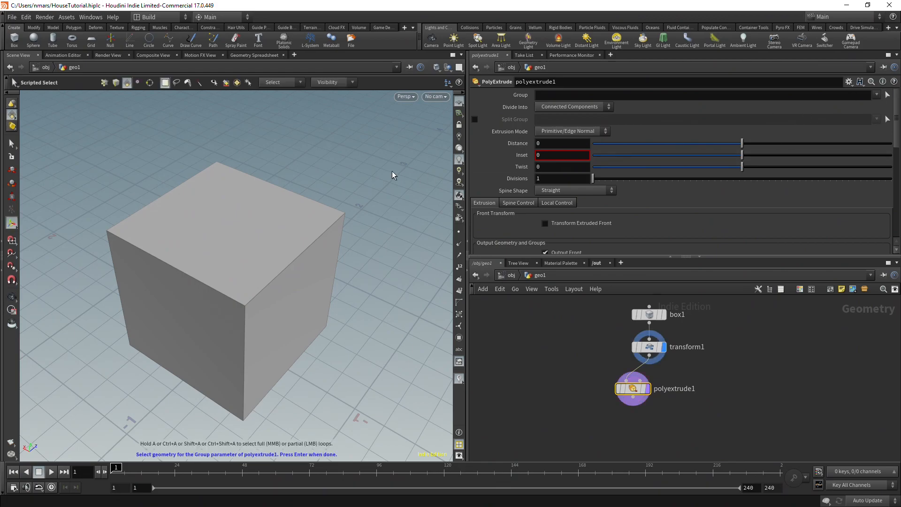
pyautogui.click(266, 223)
pyautogui.press('Return')
pyautogui.scroll(-3, 266, 227)
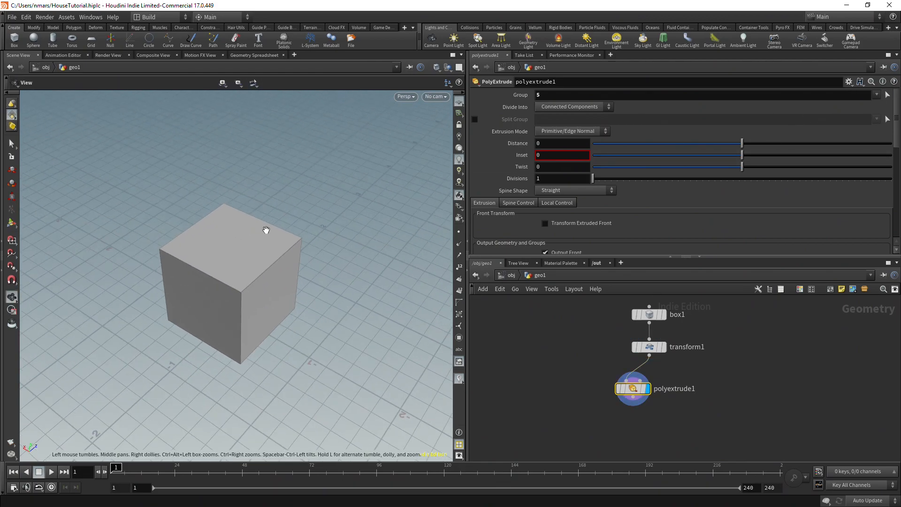
pyautogui.moveTo(743, 143); pyautogui.dragTo(891, 143)
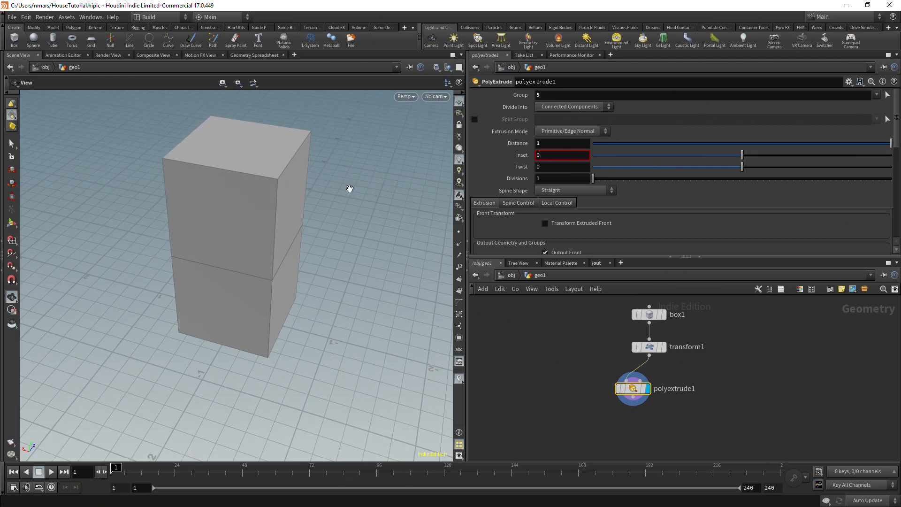
# Enable Transform Extruded Front on polyextrude1 and set the front's X scale to 0 to form a gabled roof.
pyautogui.moveTo(397, 210)
pyautogui.mouseDown()
pyautogui.moveTo(310, 241)
pyautogui.moveTo(315, 225)
pyautogui.moveTo(394, 226)
pyautogui.mouseUp()
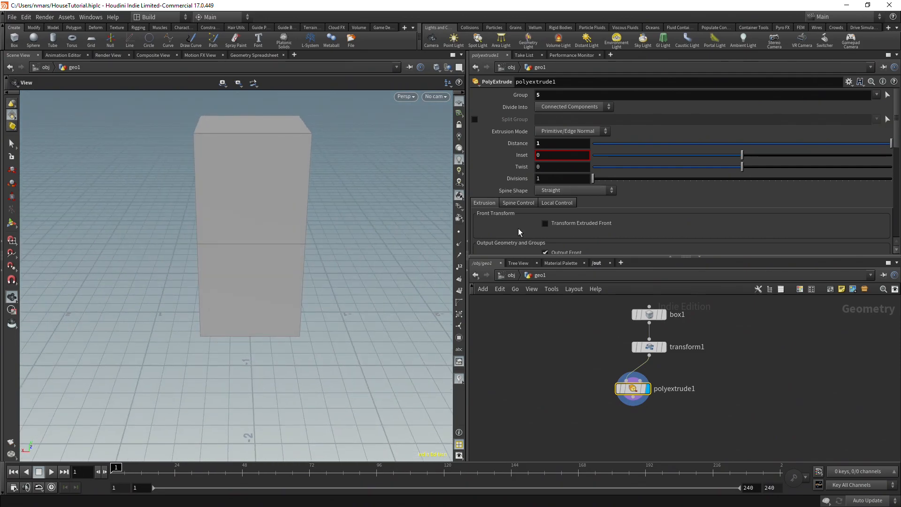
pyautogui.click(571, 224)
pyautogui.scroll(-3, 610, 207)
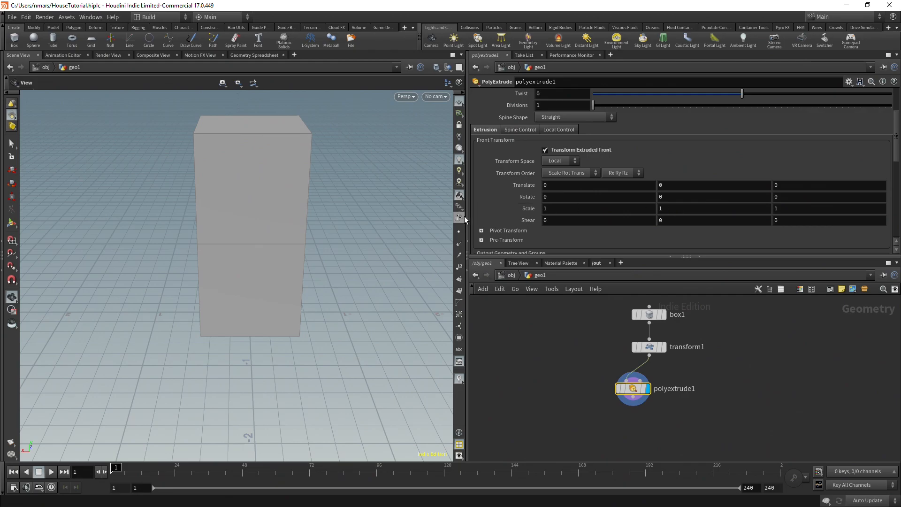
pyautogui.moveTo(346, 240)
pyautogui.mouseDown()
pyautogui.moveTo(249, 247)
pyautogui.moveTo(344, 240)
pyautogui.mouseUp()
pyautogui.moveTo(553, 213); pyautogui.dragTo(529, 209, button='middle')
pyautogui.moveTo(583, 210); pyautogui.dragTo(552, 208, button='middle')
pyautogui.doubleClick(588, 211)
pyautogui.write('0')
pyautogui.press('Return')
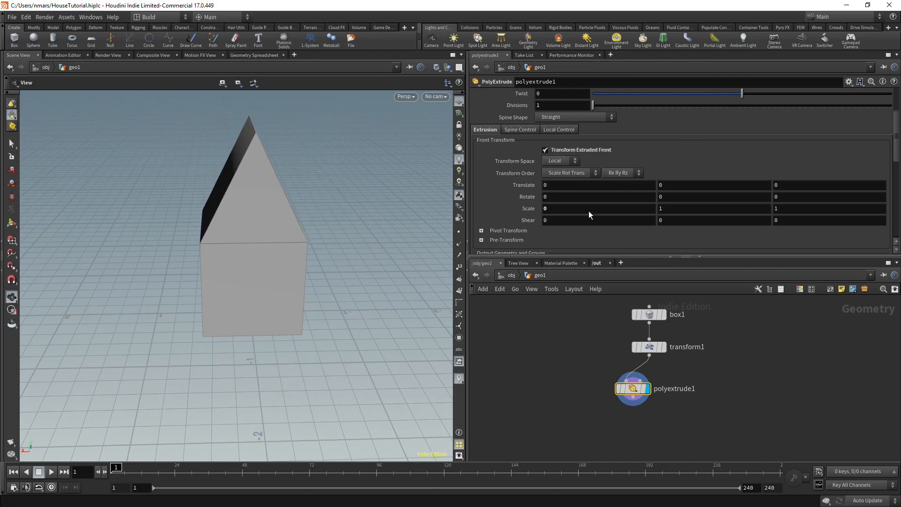
# Set polyextrude1's extrusion distance to 0.8 to lower the roof.
pyautogui.moveTo(349, 208); pyautogui.dragTo(318, 227)
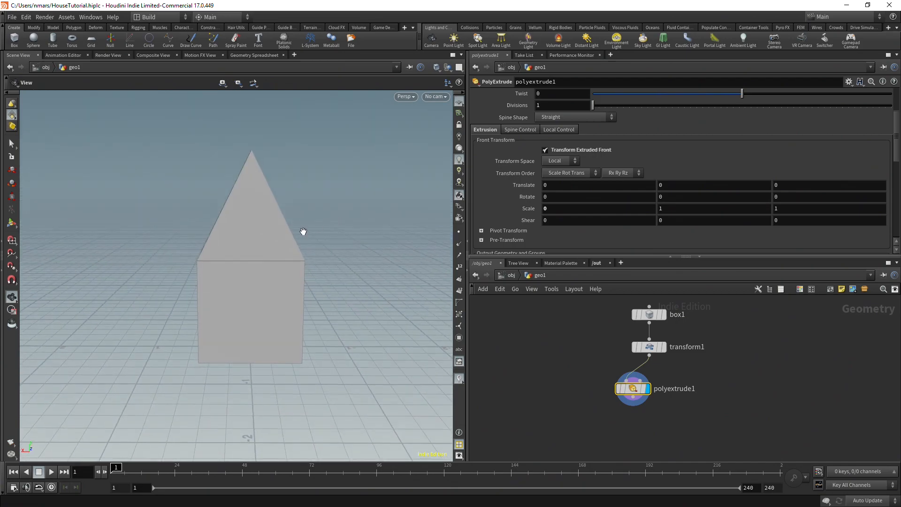
pyautogui.scroll(3, 646, 207)
pyautogui.moveTo(570, 143)
pyautogui.mouseDown(button='middle')
pyautogui.moveTo(540, 144)
pyautogui.moveTo(577, 143)
pyautogui.mouseUp(button='middle')
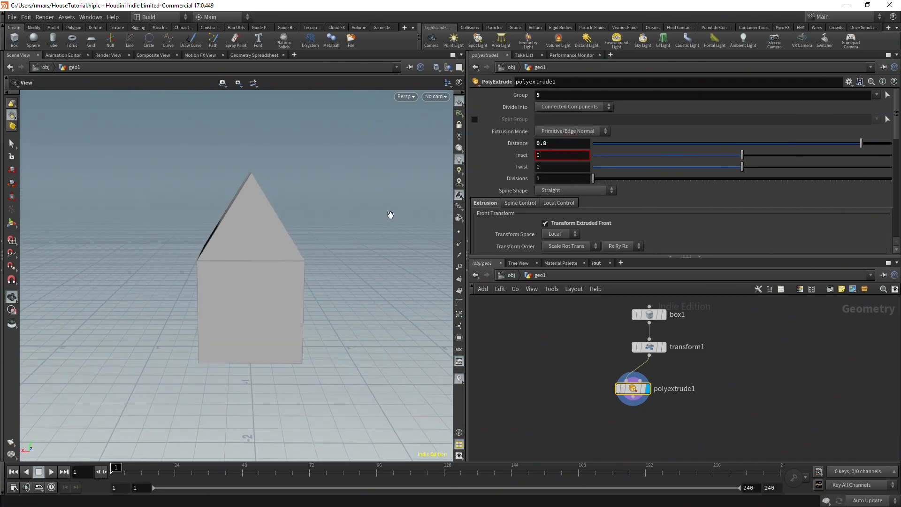
# Set box1's Y size to 0.75 to shorten the walls.
pyautogui.click(649, 314)
pyautogui.moveTo(671, 130)
pyautogui.mouseDown(button='middle')
pyautogui.moveTo(639, 129)
pyautogui.moveTo(668, 129)
pyautogui.mouseUp(button='middle')
pyautogui.moveTo(600, 129); pyautogui.dragTo(584, 129, button='middle')
pyautogui.hotkey('ctrl', 'z')
pyautogui.moveTo(672, 131); pyautogui.dragTo(686, 130, button='middle')
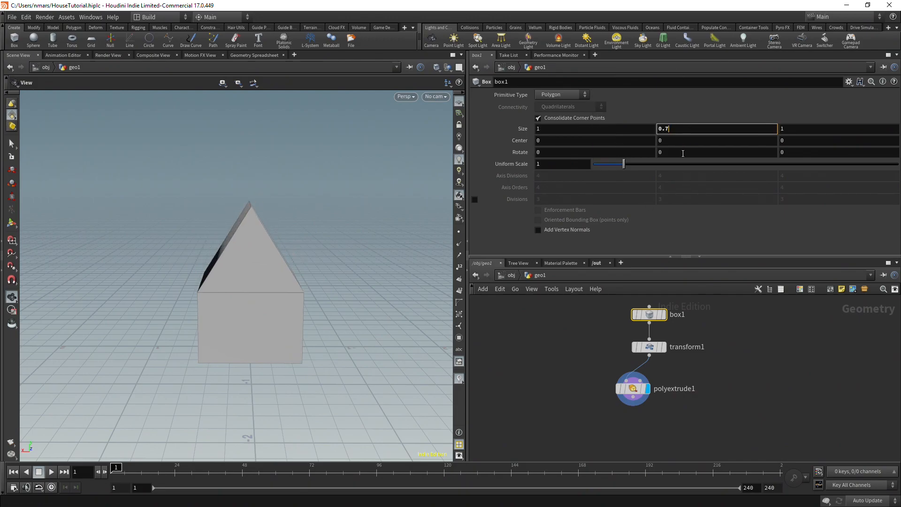
pyautogui.write('5')
pyautogui.press('Return')
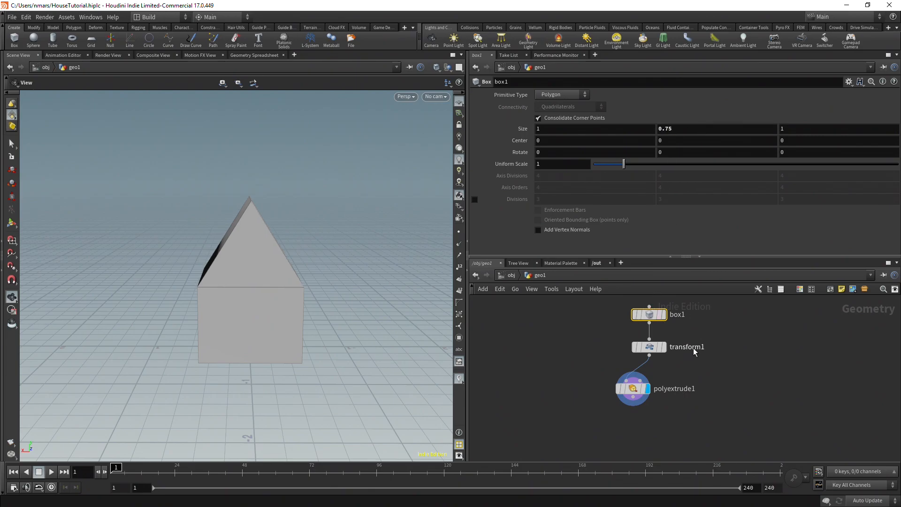
# Display points on polyextrude1's geometry and examine the point numbers at the roof ridge for overlaps, then hide the numbers.
pyautogui.moveTo(720, 377); pyautogui.dragTo(747, 342, button='middle')
pyautogui.click(658, 351)
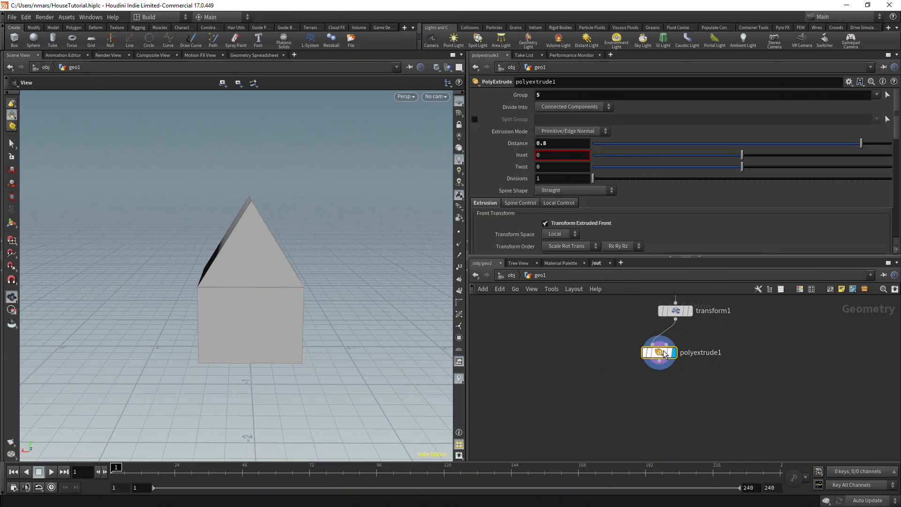
pyautogui.moveTo(331, 260); pyautogui.dragTo(283, 243)
pyautogui.scroll(3, 283, 243)
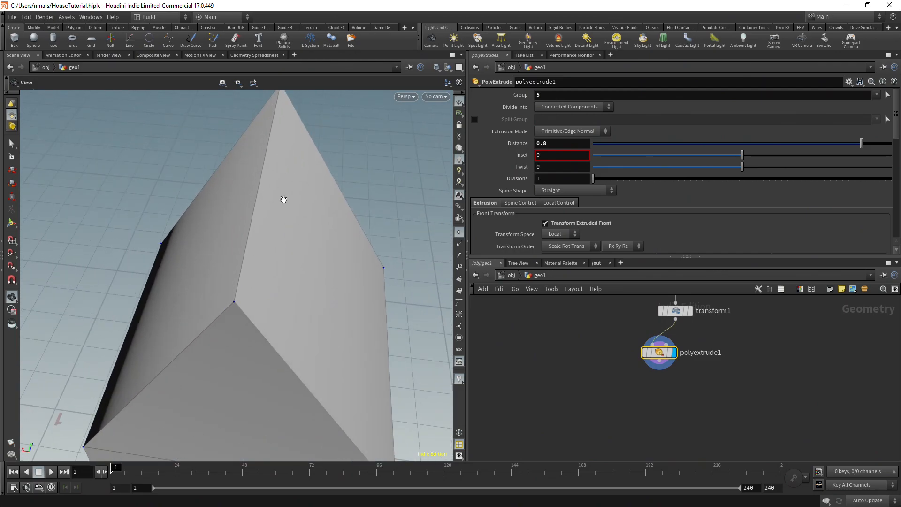
pyautogui.scroll(3, 267, 221)
pyautogui.scroll(-3, 321, 287)
pyautogui.click(459, 267)
pyautogui.moveTo(277, 296); pyautogui.dragTo(350, 288)
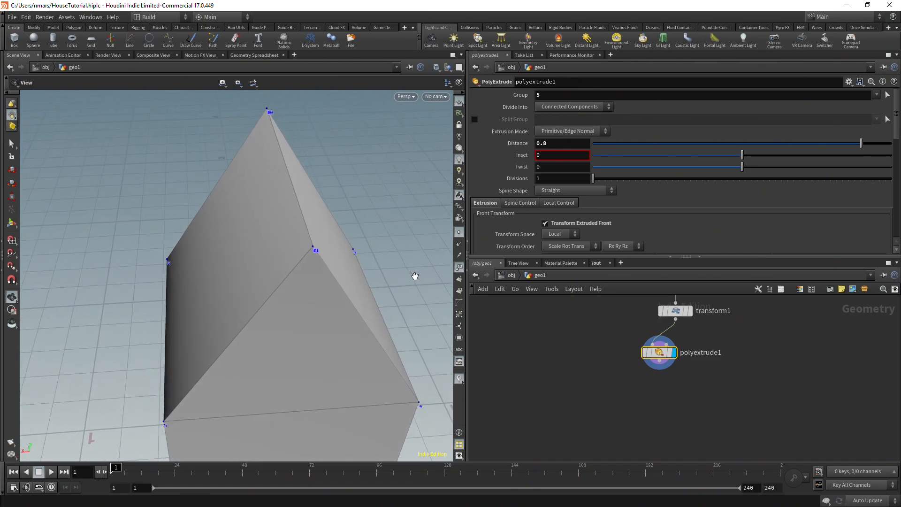
pyautogui.click(459, 271)
# Add a Fuse node after polyextrude1 and make it the displayed node.
pyautogui.click(659, 361)
pyautogui.press('Tab')
pyautogui.write('fuse')
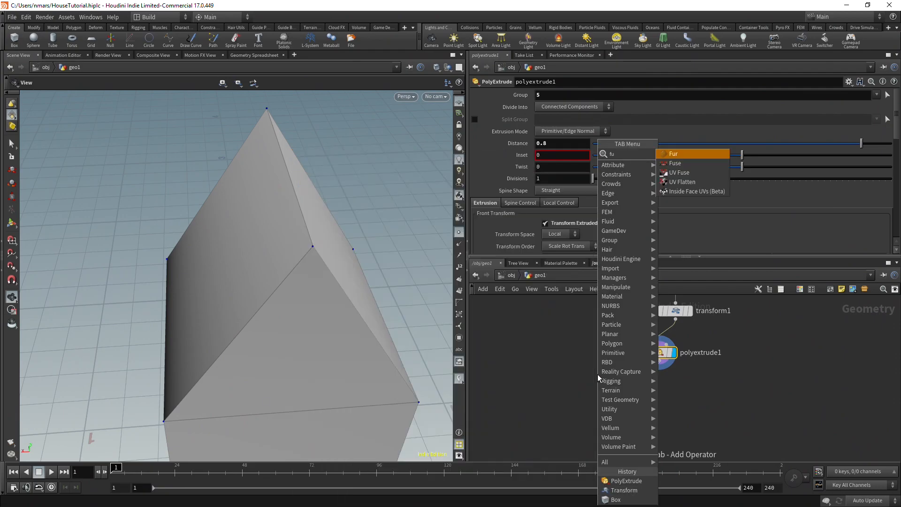
pyautogui.press('Return')
pyautogui.click(679, 396)
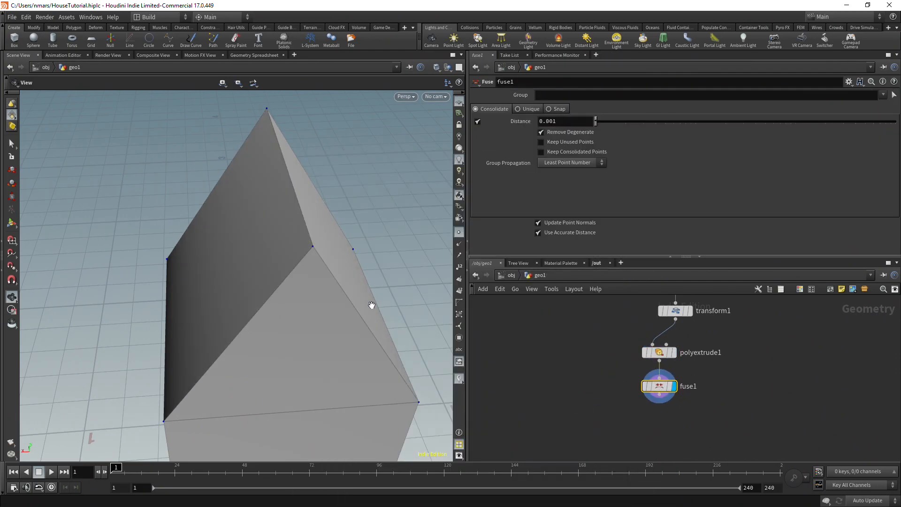
# Branch a second PolyExtrude node off fuse1's output and make it the displayed node.
pyautogui.moveTo(347, 287); pyautogui.dragTo(288, 295)
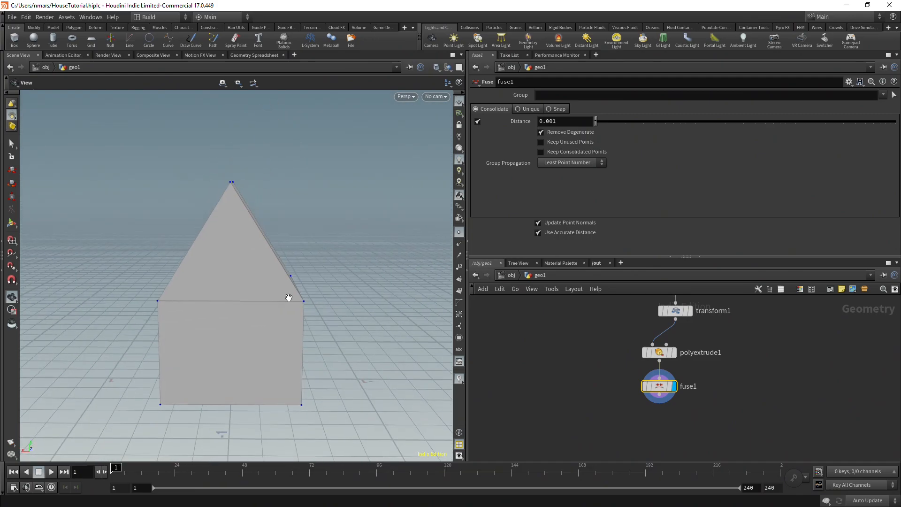
pyautogui.moveTo(336, 314)
pyautogui.mouseDown()
pyautogui.moveTo(264, 311)
pyautogui.moveTo(372, 308)
pyautogui.moveTo(325, 310)
pyautogui.mouseUp()
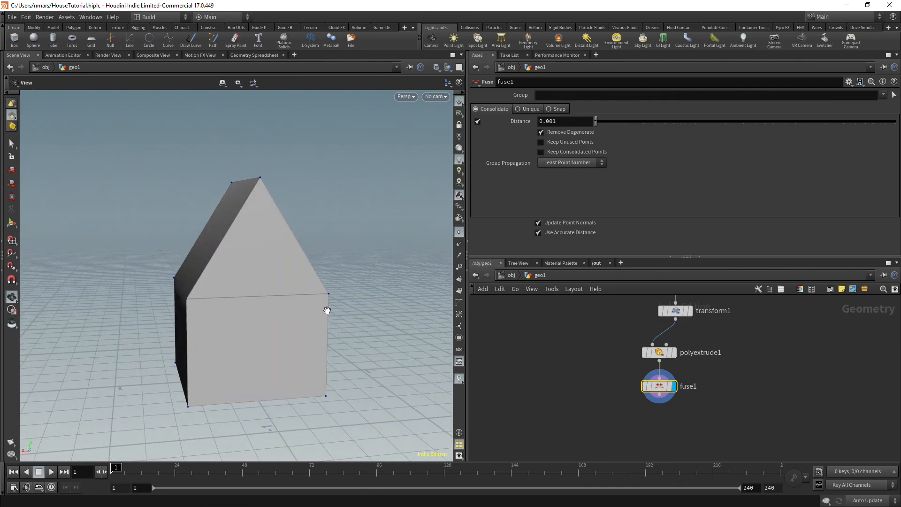
pyautogui.moveTo(327, 310); pyautogui.dragTo(303, 321)
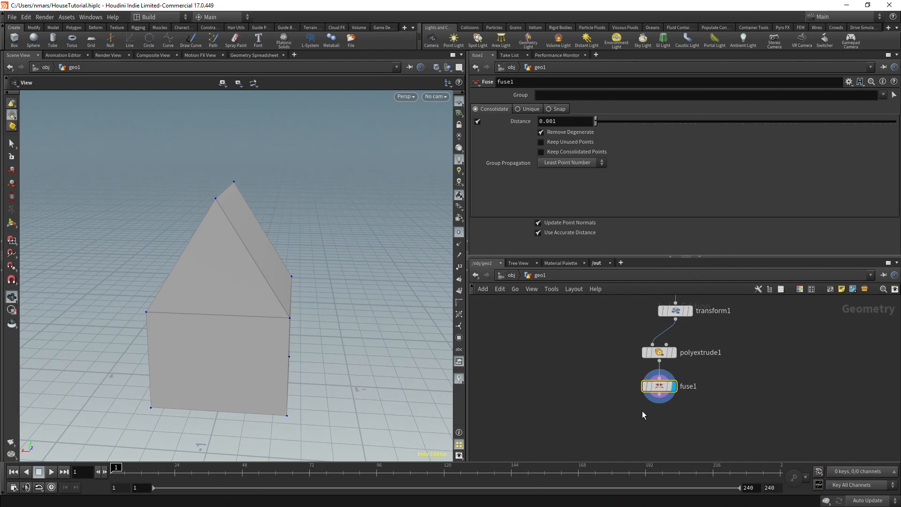
pyautogui.moveTo(659, 394); pyautogui.dragTo(611, 422)
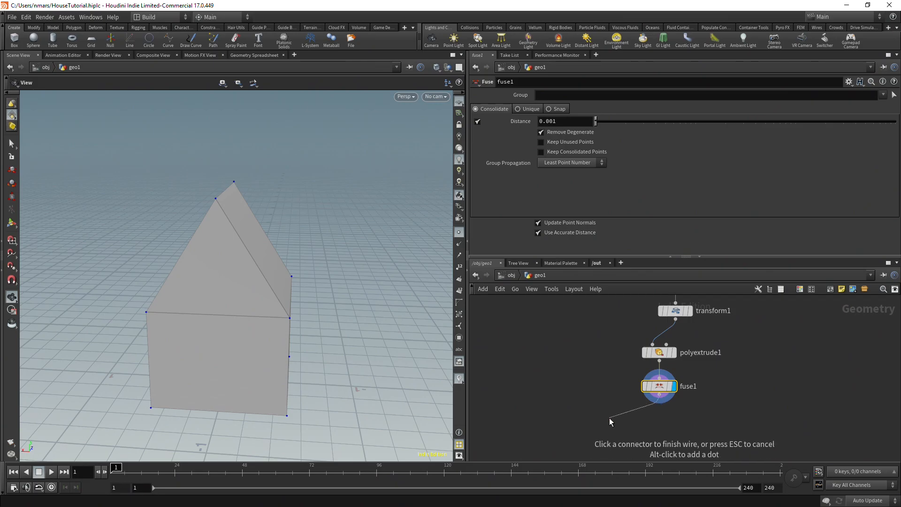
pyautogui.press('Tab')
pyautogui.write('polyex')
pyautogui.press('Return')
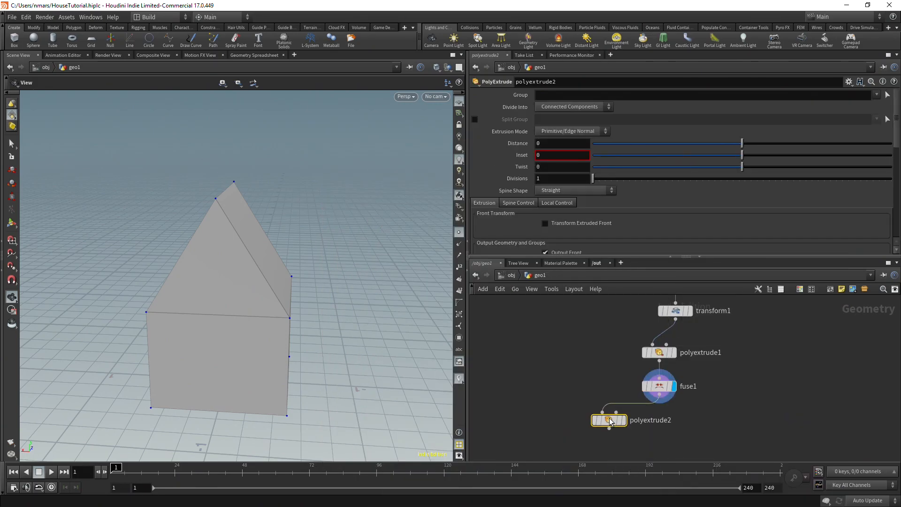
pyautogui.click(625, 404)
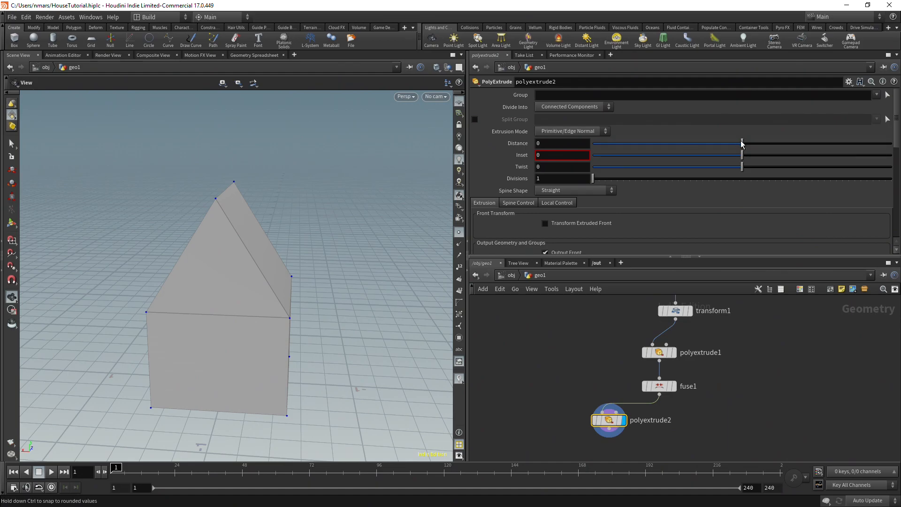
# Set polyextrude2's Distance to about 0.082 and inspect the inside of the extruded walls.
pyautogui.moveTo(741, 143); pyautogui.dragTo(754, 143)
pyautogui.press('w')
pyautogui.press('w')
pyautogui.moveTo(253, 244); pyautogui.dragTo(259, 161, button='right')
pyautogui.moveTo(258, 162)
pyautogui.mouseDown()
pyautogui.moveTo(209, 217)
pyautogui.moveTo(213, 175)
pyautogui.moveTo(234, 222)
pyautogui.moveTo(281, 204)
pyautogui.moveTo(276, 215)
pyautogui.mouseUp()
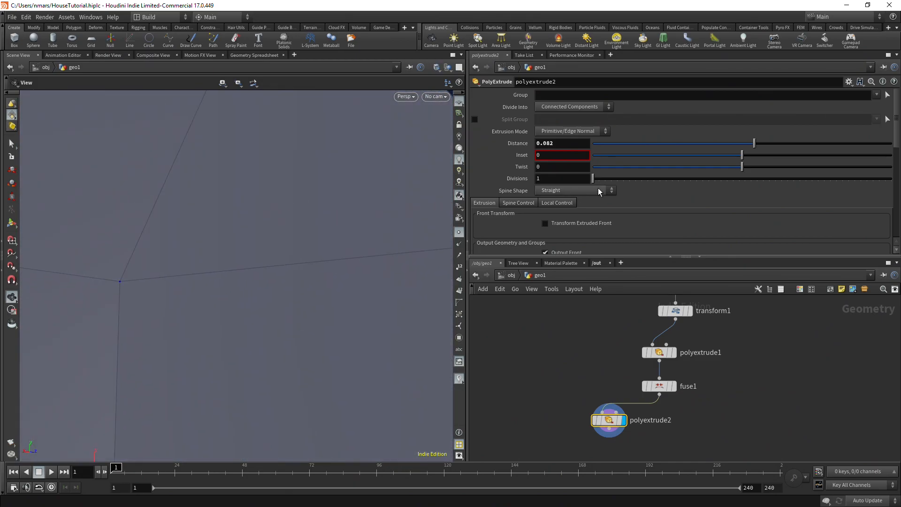
# Enable Output Back on polyextrude2 so the extruded shell keeps its inner faces.
pyautogui.scroll(-3, 596, 188)
pyautogui.scroll(-3, 596, 188)
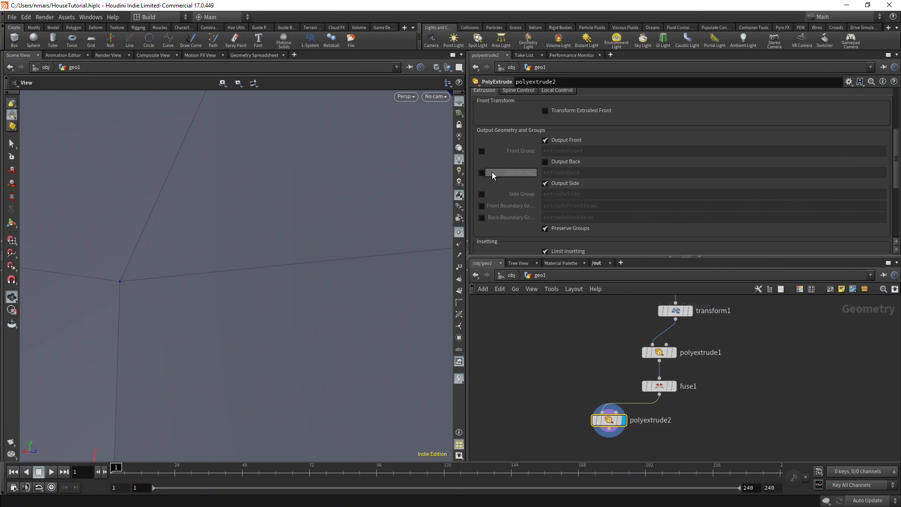
pyautogui.click(544, 162)
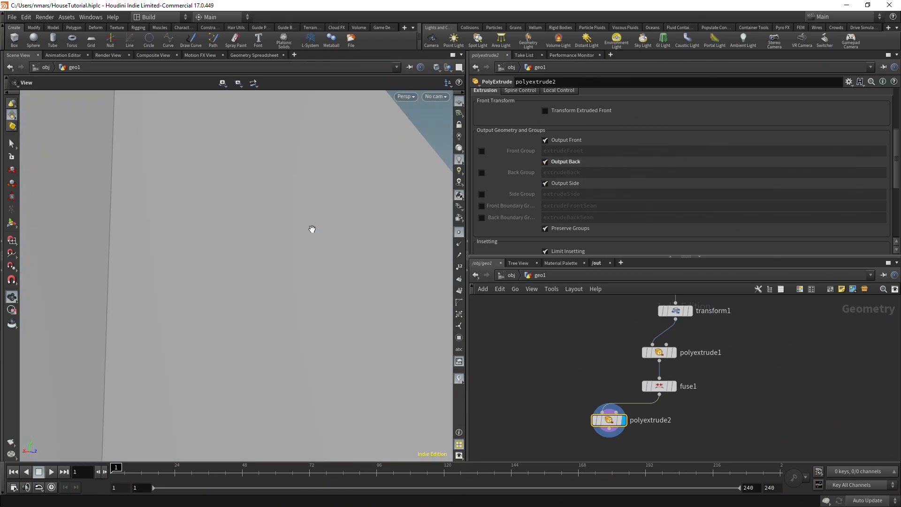
pyautogui.scroll(-5, 319, 225)
pyautogui.scroll(-4, 319, 232)
pyautogui.moveTo(303, 235); pyautogui.dragTo(339, 248)
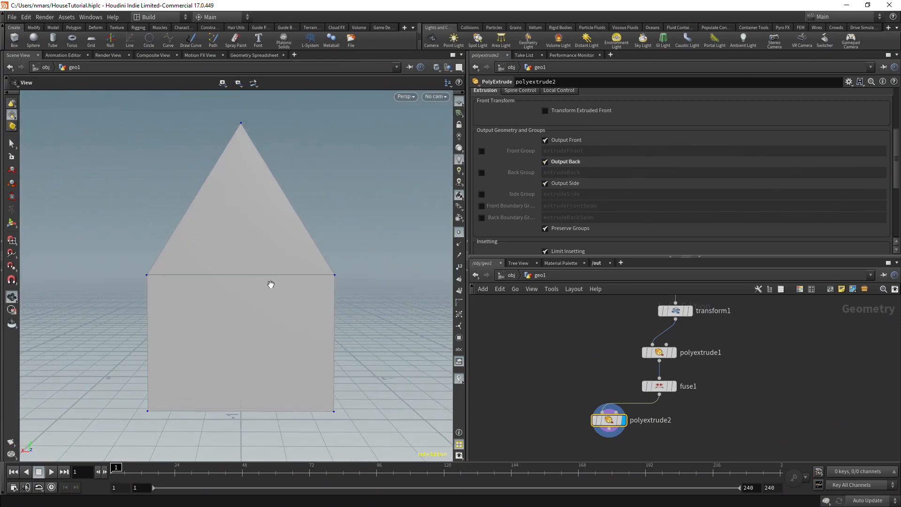
# Switch the viewport to wireframe and examine the thickness between the house's inner and outer shells.
pyautogui.press('w')
pyautogui.moveTo(279, 298); pyautogui.dragTo(181, 310)
pyautogui.scroll(5, 178, 306)
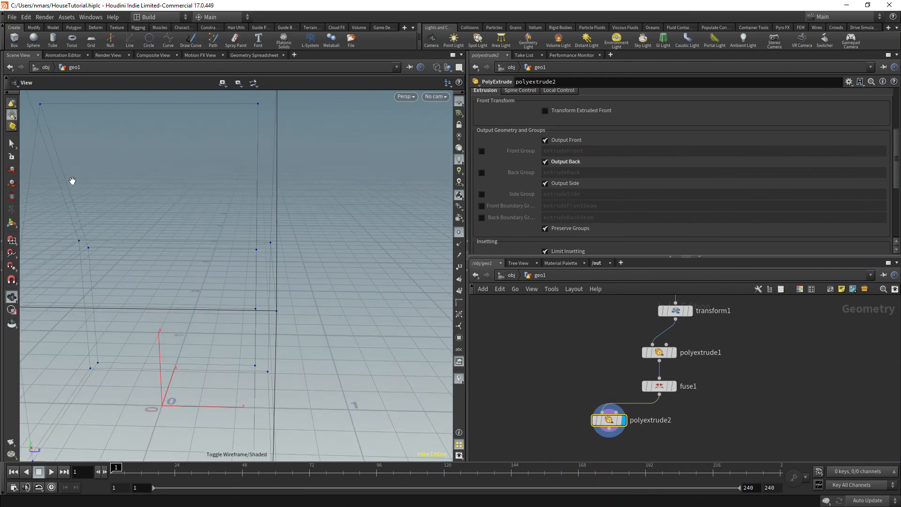
pyautogui.scroll(-5, 195, 223)
pyautogui.scroll(3, 566, 207)
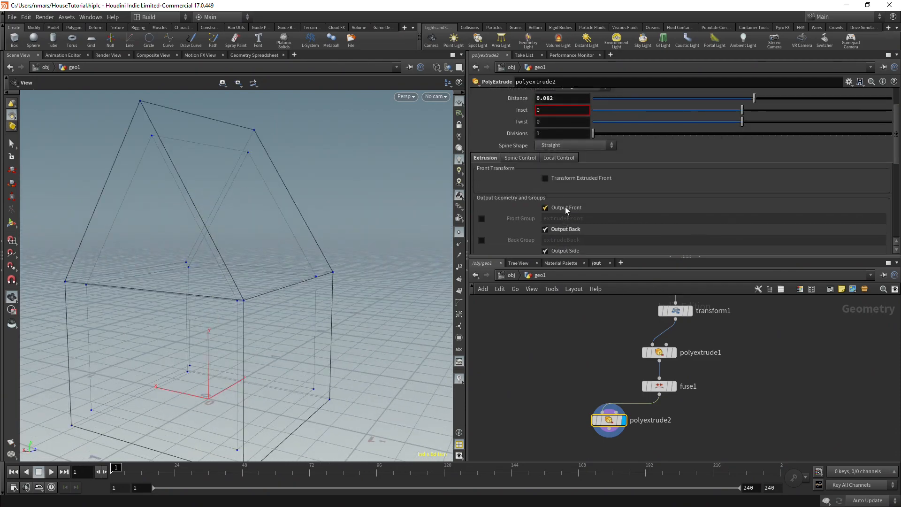
# Set polyextrude2's Distance to 0.05.
pyautogui.scroll(2, 566, 210)
pyautogui.click(562, 144)
pyautogui.click(562, 144)
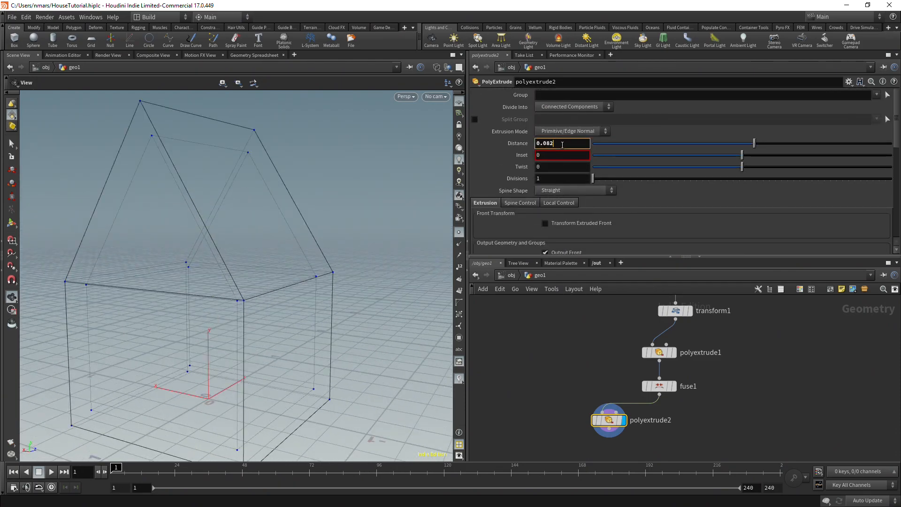
pyautogui.press('Return')
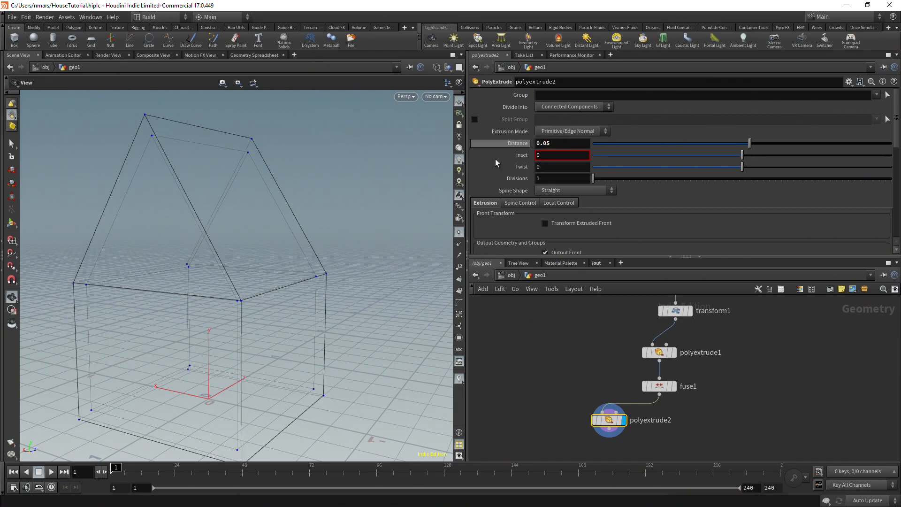
# Enable polyextrude2's Front Group output and name the group Outside.
pyautogui.scroll(-5, 671, 190)
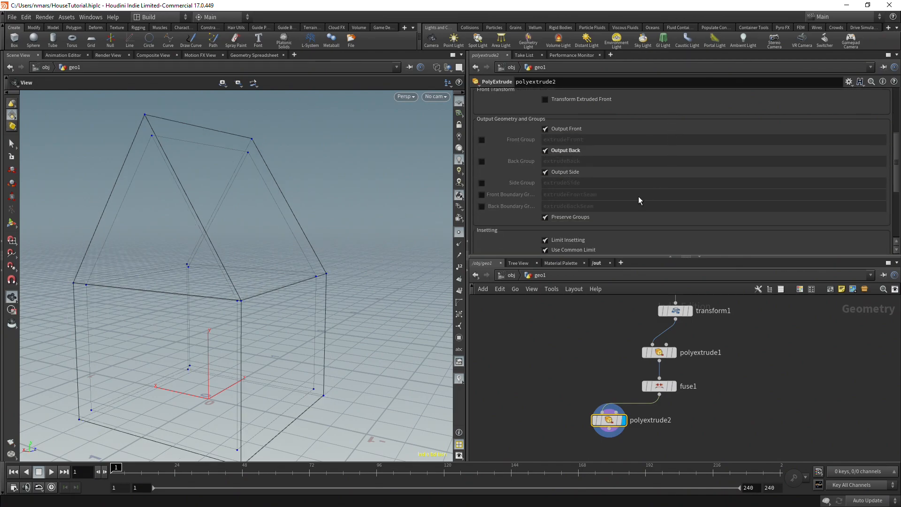
pyautogui.moveTo(559, 151)
pyautogui.click(482, 139)
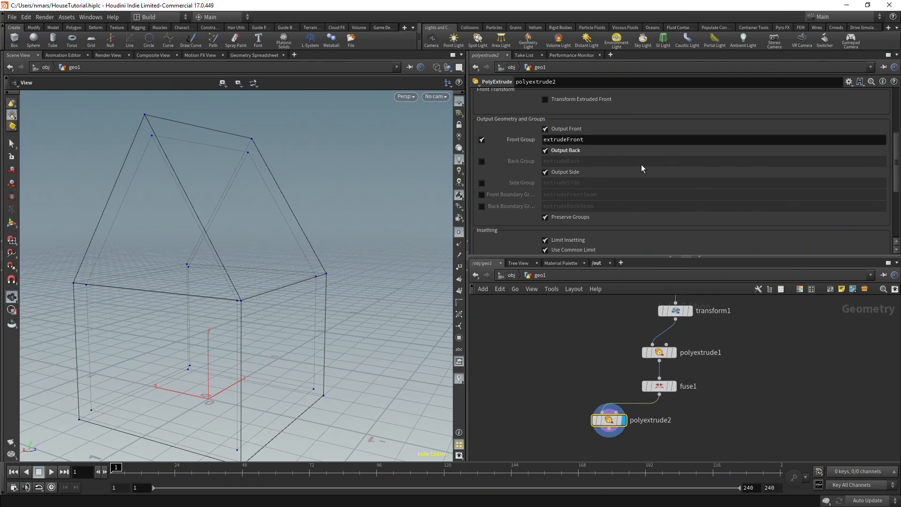
pyautogui.click(601, 139)
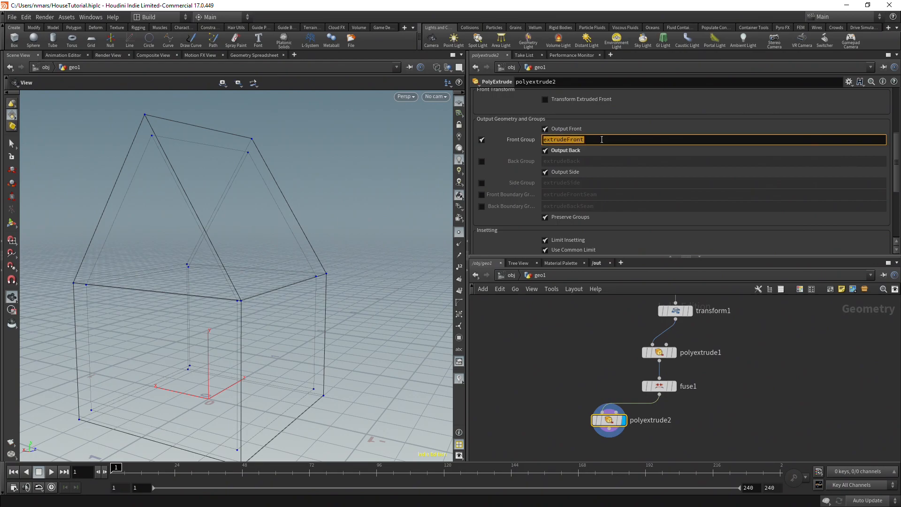
pyautogui.write('0utside')
pyautogui.press('Return')
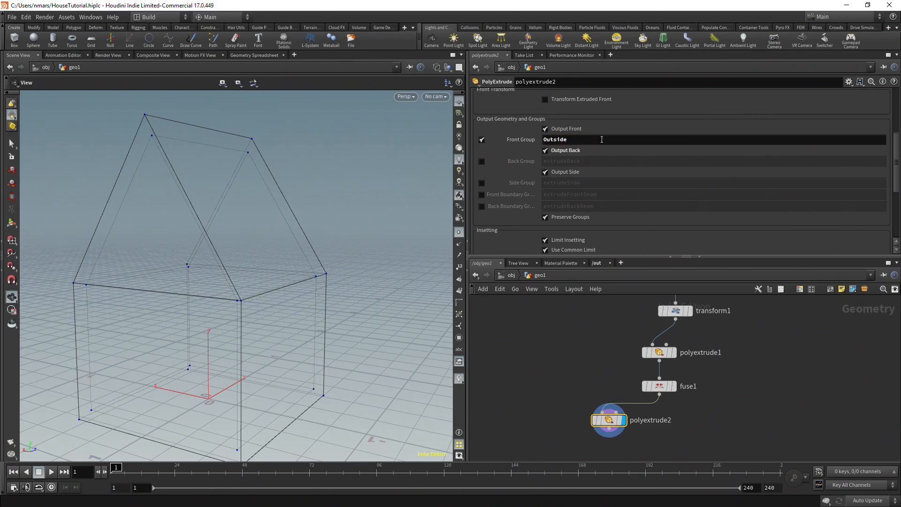
# Enable polyextrude2's Back Group output with the name Inside, and return the viewport to shaded display.
pyautogui.click(481, 183)
pyautogui.click(482, 183)
pyautogui.click(482, 161)
pyautogui.click(619, 163)
pyautogui.hotkey('ctrl', 'a')
pyautogui.press('BackSpace')
pyautogui.write('Inside')
pyautogui.press('Return')
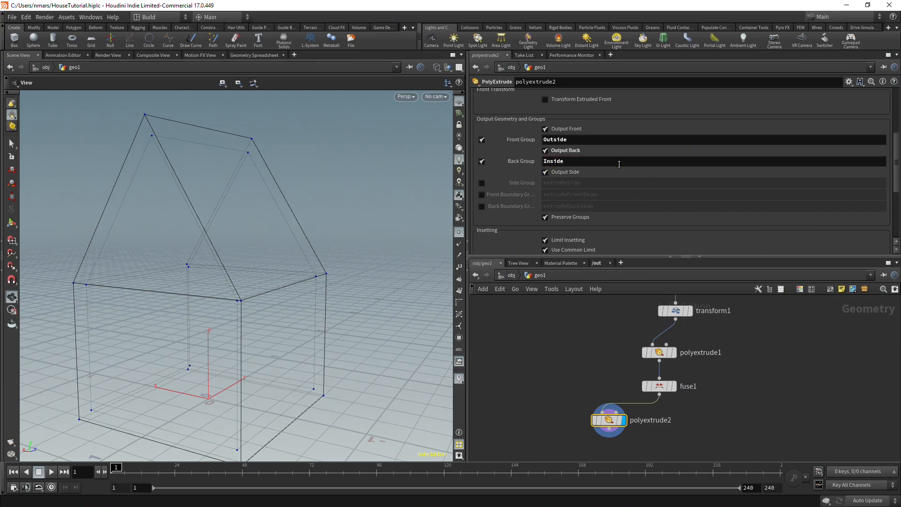
pyautogui.press('w')
pyautogui.scroll(-3, 741, 369)
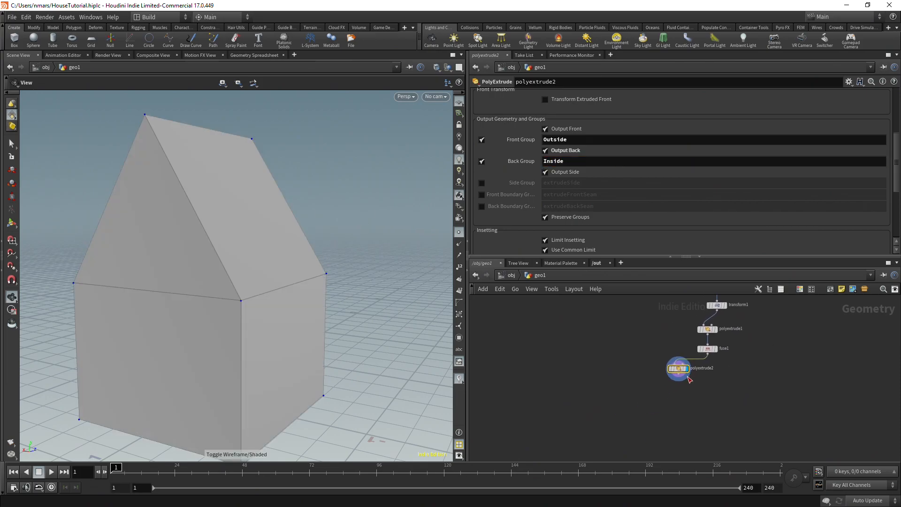
pyautogui.press('Tab')
pyautogui.write('color')
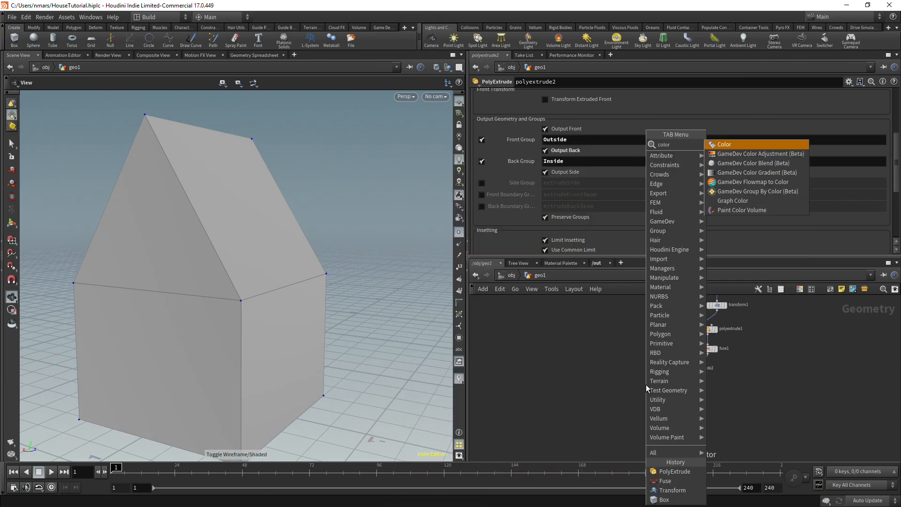
pyautogui.press('Return')
pyautogui.click(646, 384)
pyautogui.click(881, 96)
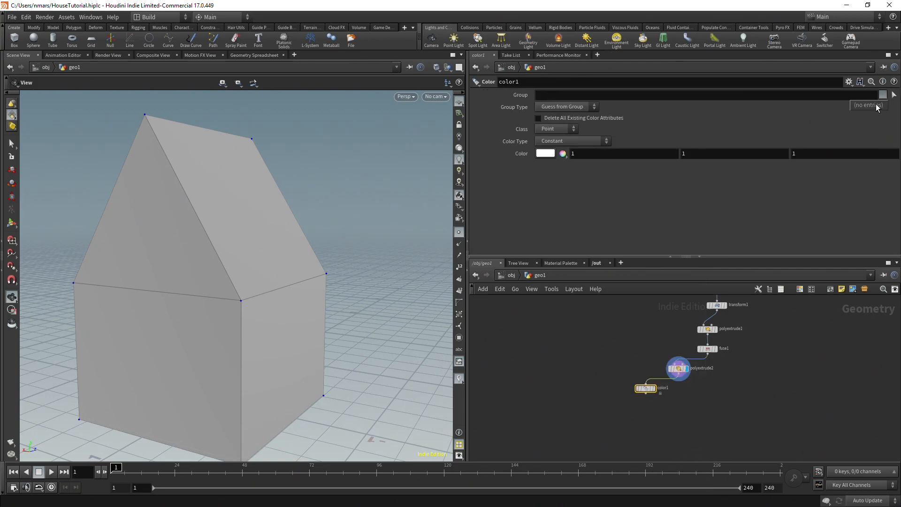
pyautogui.click(556, 129)
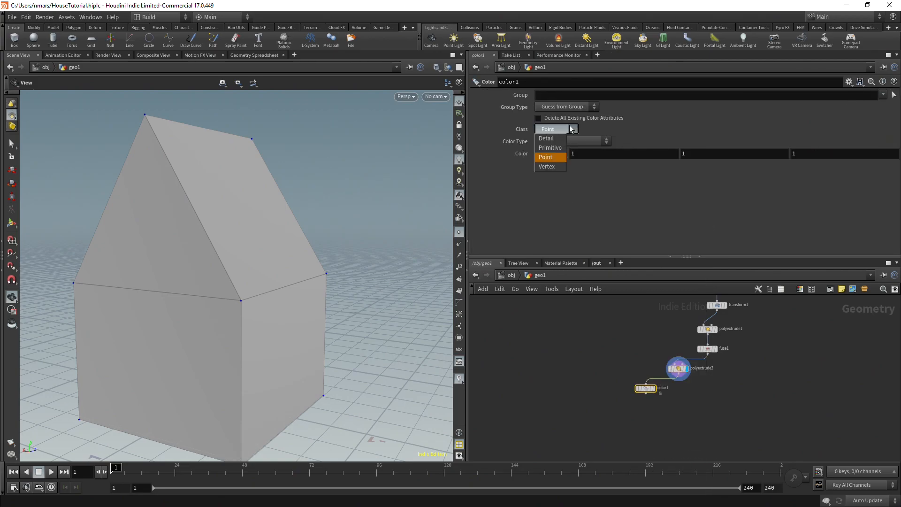
pyautogui.click(548, 168)
pyautogui.press('Delete')
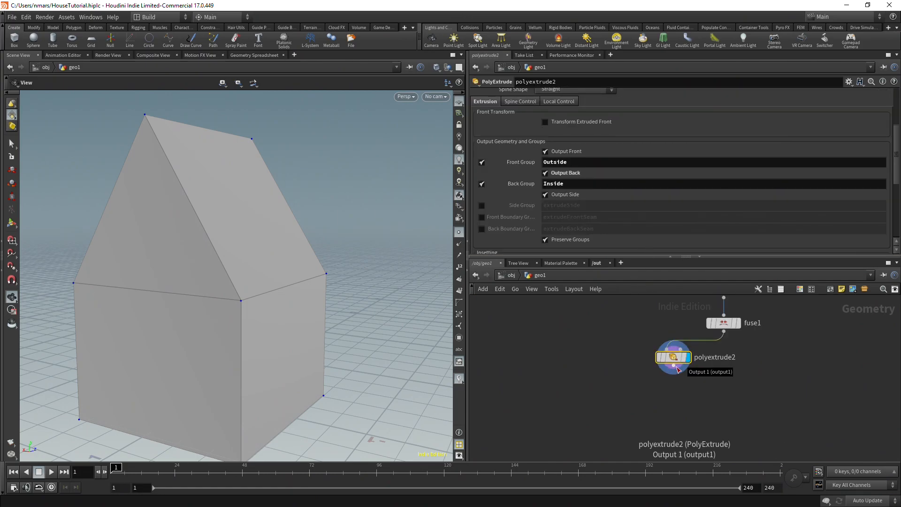
# Add a Color node after polyextrude2 and make it the displayed node.
pyautogui.moveTo(678, 370); pyautogui.dragTo(631, 390)
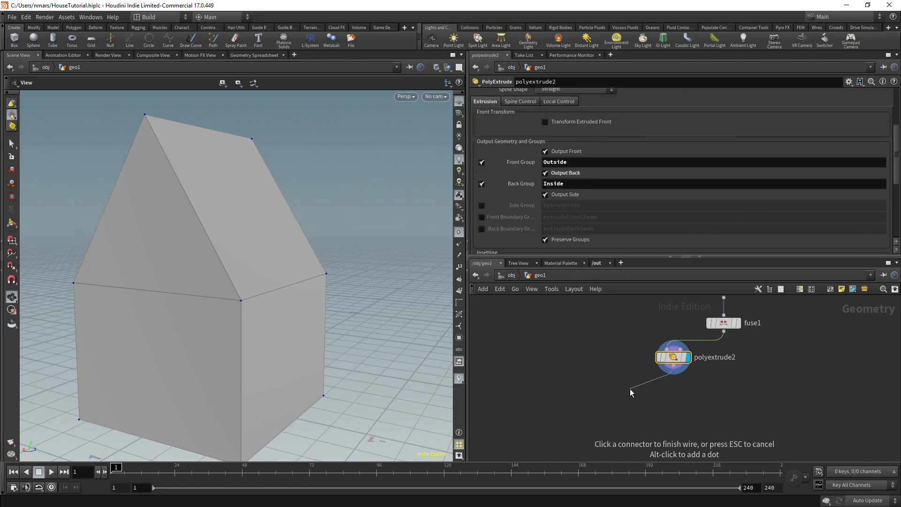
pyautogui.click(630, 389)
pyautogui.write('color')
pyautogui.press('Return')
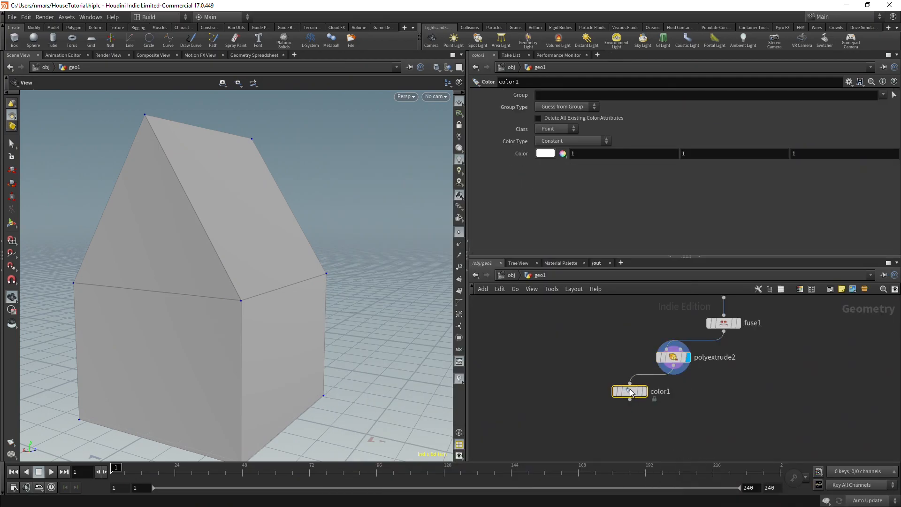
pyautogui.click(652, 393)
# Restrict color1 to the Inside group and pick white as its color.
pyautogui.click(883, 95)
pyautogui.click(874, 109)
pyautogui.click(545, 154)
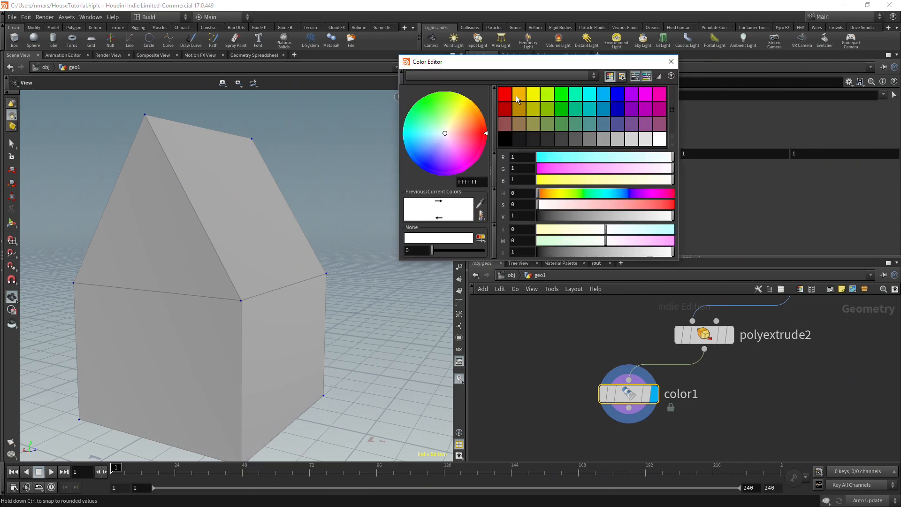
pyautogui.click(507, 96)
pyautogui.click(658, 137)
pyautogui.click(671, 62)
# Add a second Color node after color1 and make it the displayed node.
pyautogui.moveTo(649, 413); pyautogui.dragTo(688, 368, button='middle')
pyautogui.click(668, 363)
pyautogui.press('Tab')
pyautogui.write('color')
pyautogui.press('Return')
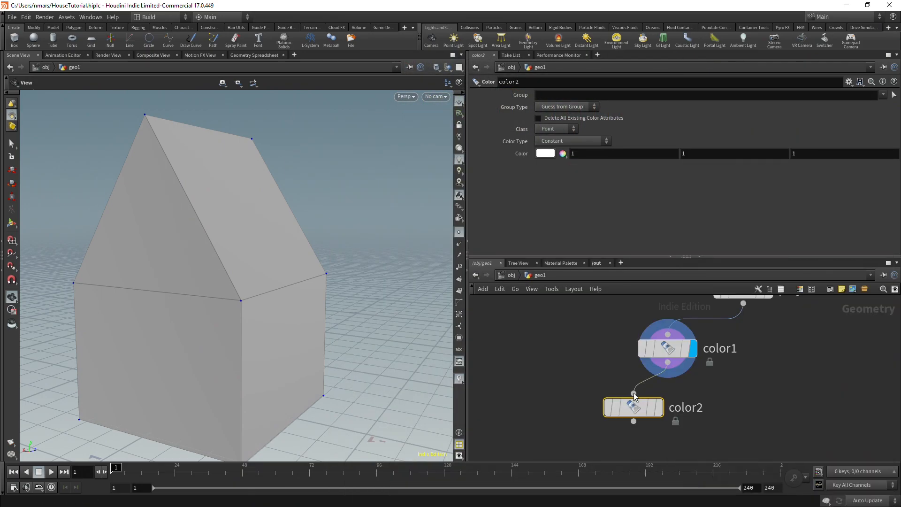
pyautogui.click(660, 407)
# Restrict color2 to the Outside group and set its color to grey, 0.333 in each channel.
pyautogui.click(883, 95)
pyautogui.click(874, 114)
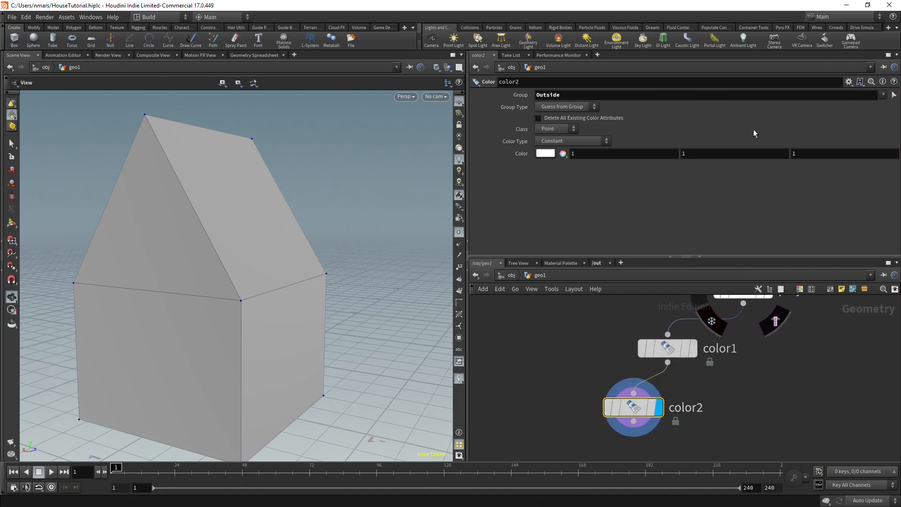
pyautogui.click(546, 154)
pyautogui.click(575, 136)
pyautogui.click(589, 138)
pyautogui.click(602, 137)
# Examine the house's inner and outer faces to compare their colors, and review the node chain.
pyautogui.scroll(5, 216, 257)
pyautogui.scroll(2, 216, 258)
pyautogui.moveTo(214, 272); pyautogui.dragTo(347, 250)
pyautogui.scroll(-3, 226, 254)
pyautogui.scroll(-5, 226, 256)
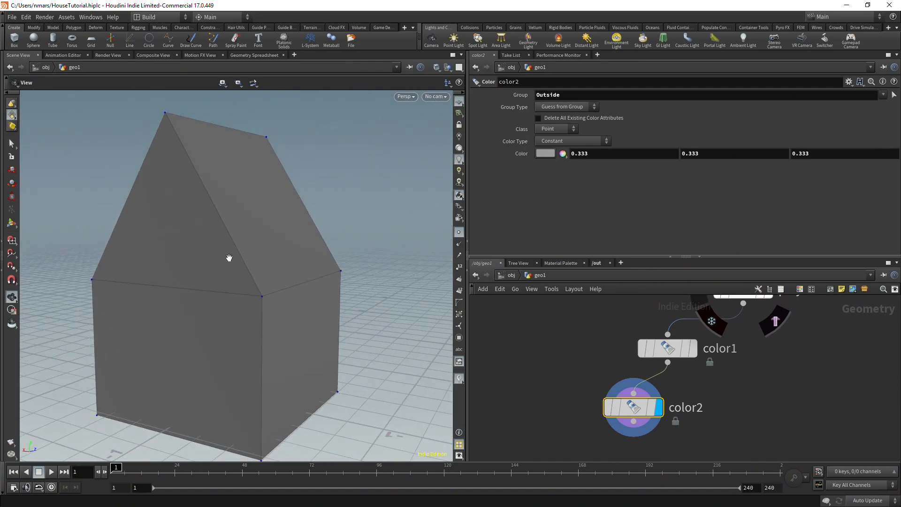
pyautogui.moveTo(219, 265); pyautogui.dragTo(243, 264)
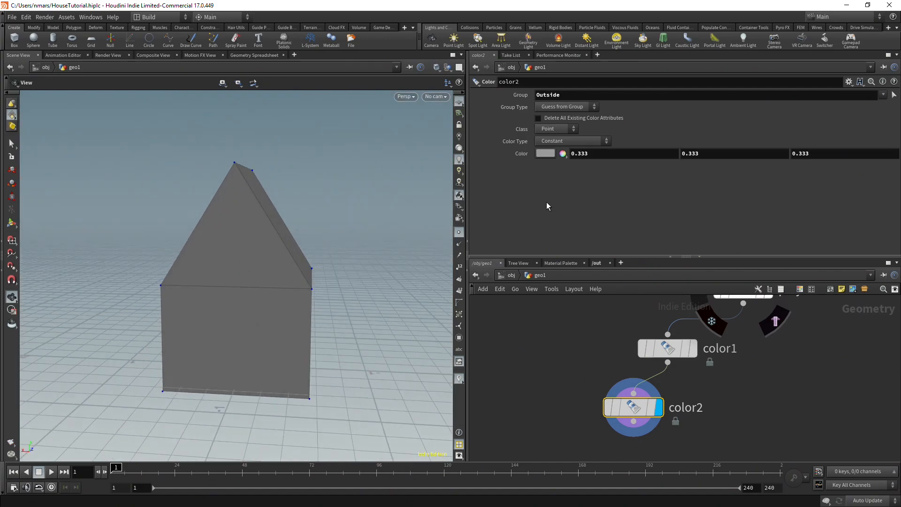
pyautogui.scroll(-3, 737, 338)
pyautogui.moveTo(753, 333); pyautogui.dragTo(731, 391, button='middle')
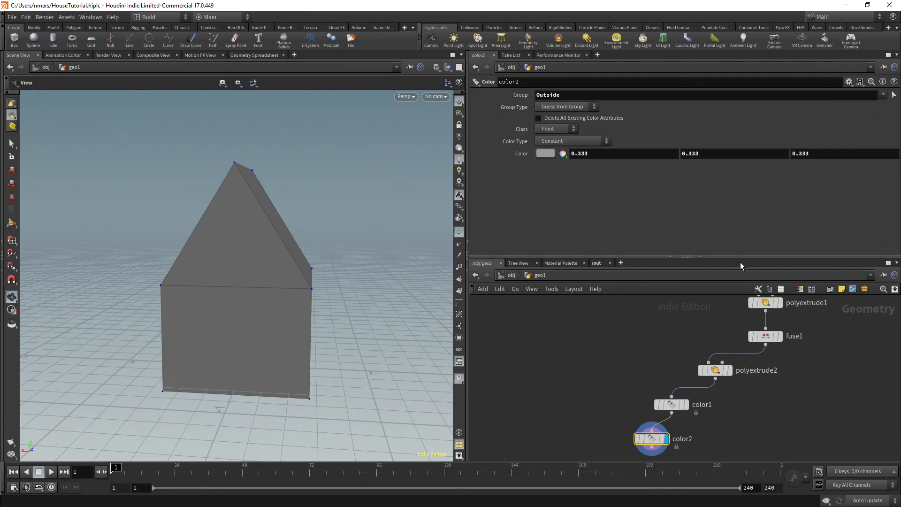
pyautogui.moveTo(680, 387); pyautogui.dragTo(653, 356, button='middle')
pyautogui.moveTo(336, 273); pyautogui.dragTo(360, 301)
pyautogui.scroll(-3, 362, 300)
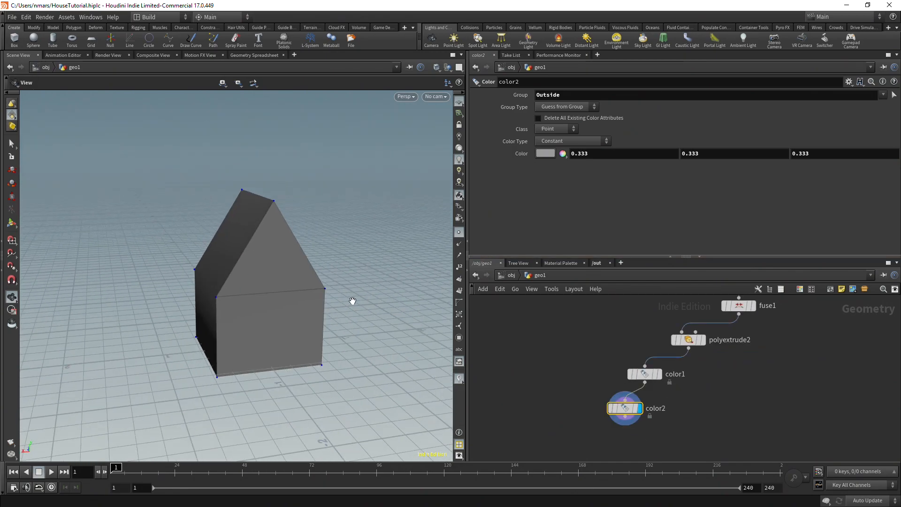
# Add a third PolyExtrude node after color2 and make it the displayed node.
pyautogui.moveTo(564, 413); pyautogui.dragTo(575, 369, button='middle')
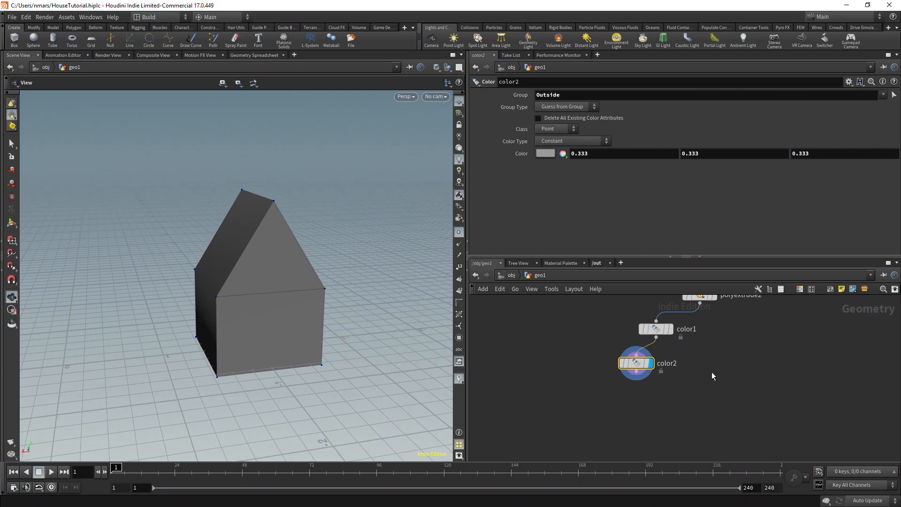
pyautogui.click(637, 373)
pyautogui.press('Tab')
pyautogui.press('Return')
pyautogui.click(593, 395)
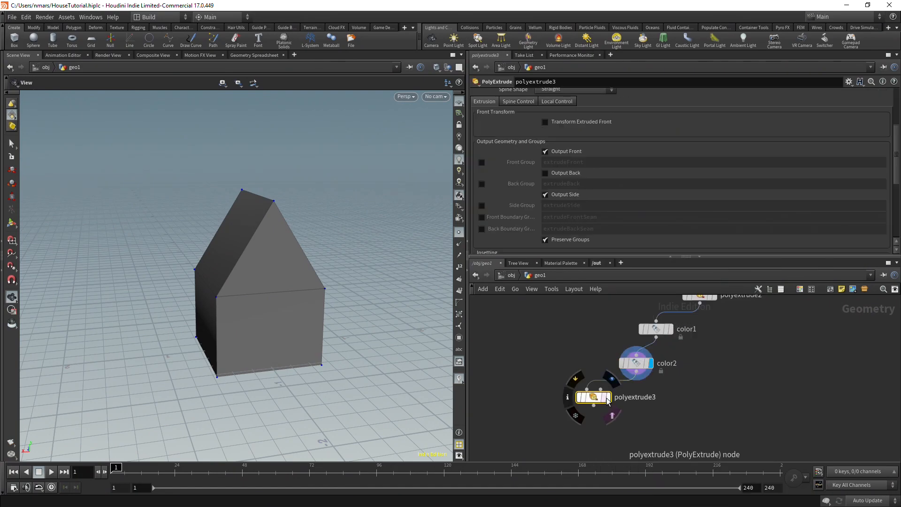
# Pick the two sloped roof faces in the viewport as polyextrude3's Group.
pyautogui.scroll(5, 868, 138)
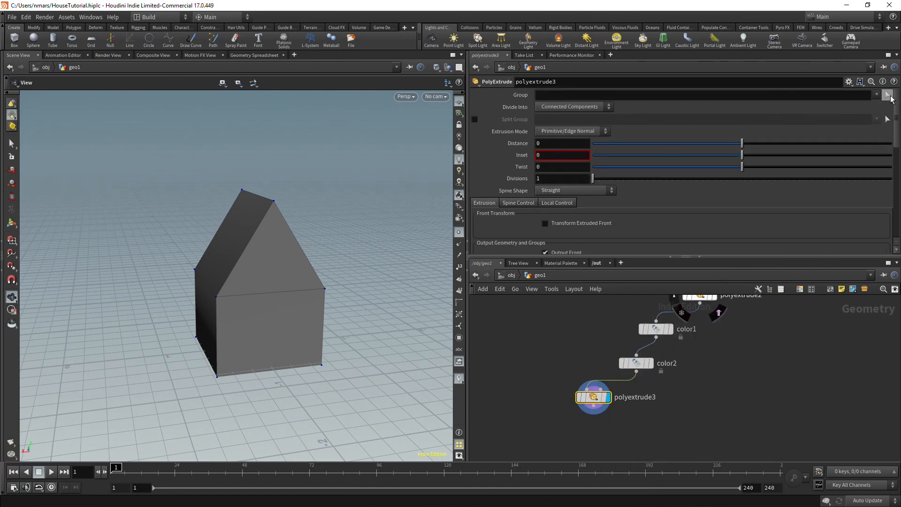
pyautogui.keyDown('alt'); pyautogui.moveTo(404, 239); pyautogui.dragTo(316, 284); pyautogui.keyUp('alt')
pyautogui.click(270, 269)
pyautogui.keyDown('alt'); pyautogui.moveTo(200, 257); pyautogui.dragTo(263, 257); pyautogui.keyUp('alt')
pyautogui.keyDown('shift'); pyautogui.click(258, 255); pyautogui.keyUp('shift')
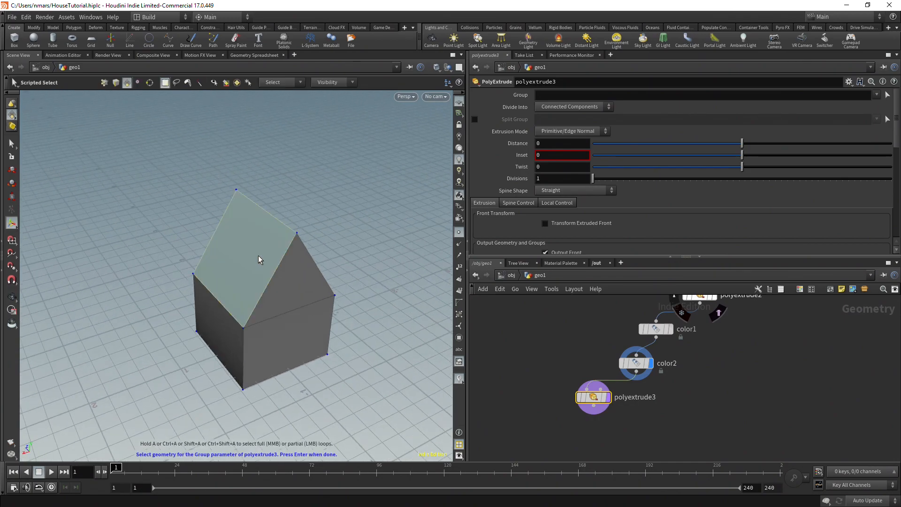
pyautogui.press('Return')
# Thicken the roof by setting polyextrude3's Distance to about 0.057, and inspect the roof edges.
pyautogui.moveTo(743, 146); pyautogui.dragTo(751, 144)
pyautogui.moveTo(365, 252); pyautogui.dragTo(312, 201)
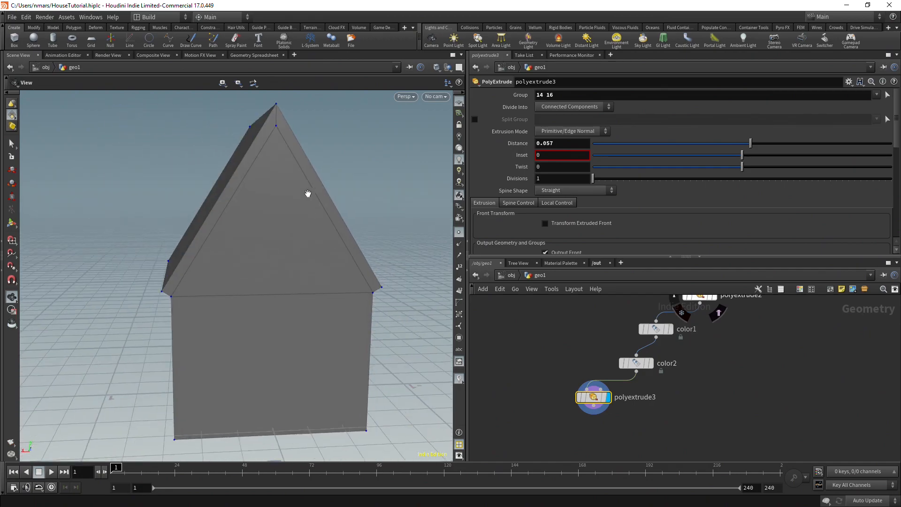
pyautogui.moveTo(233, 203); pyautogui.dragTo(308, 156)
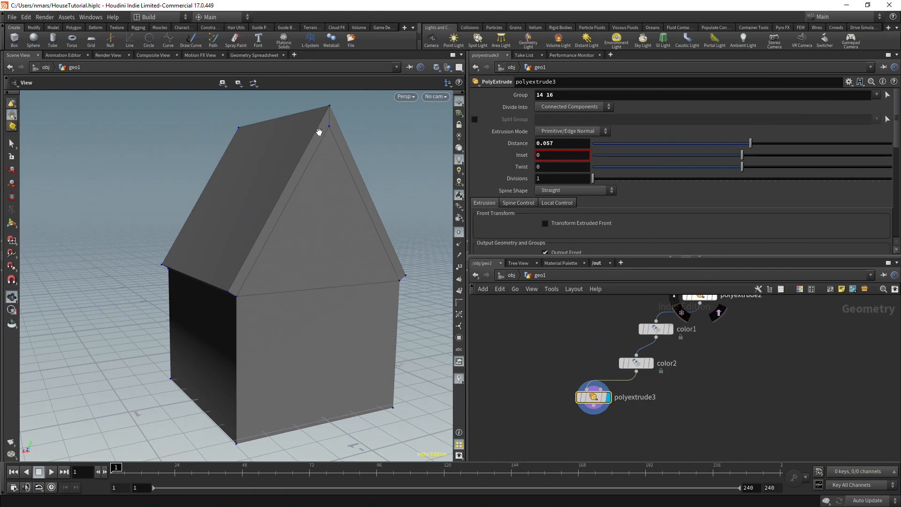
pyautogui.moveTo(386, 231); pyautogui.dragTo(338, 283)
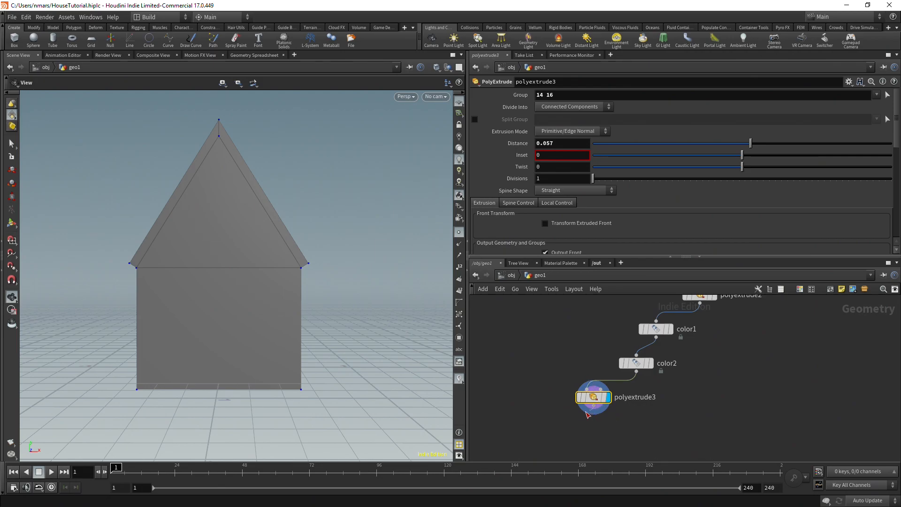
# Add a fourth PolyExtrude node after polyextrude3 and make it the displayed node.
pyautogui.click(594, 407)
pyautogui.press('Tab')
pyautogui.write('polyext')
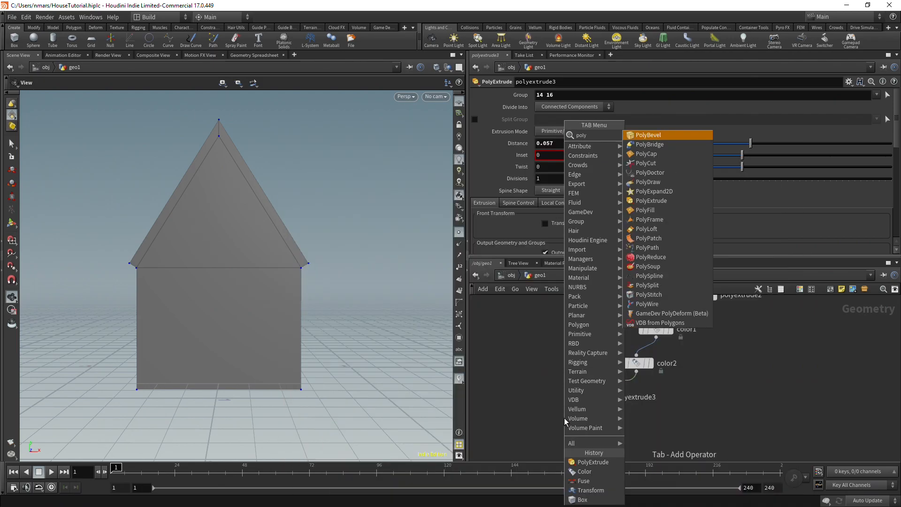
pyautogui.press('Return')
pyautogui.click(567, 421)
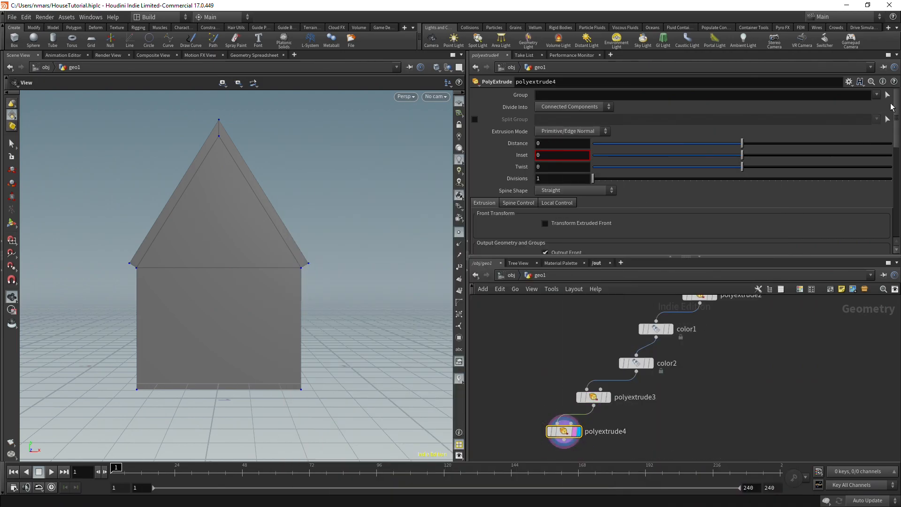
# Pick the side faces of the thickened roof in the viewport as polyextrude4's Group.
pyautogui.click(225, 140)
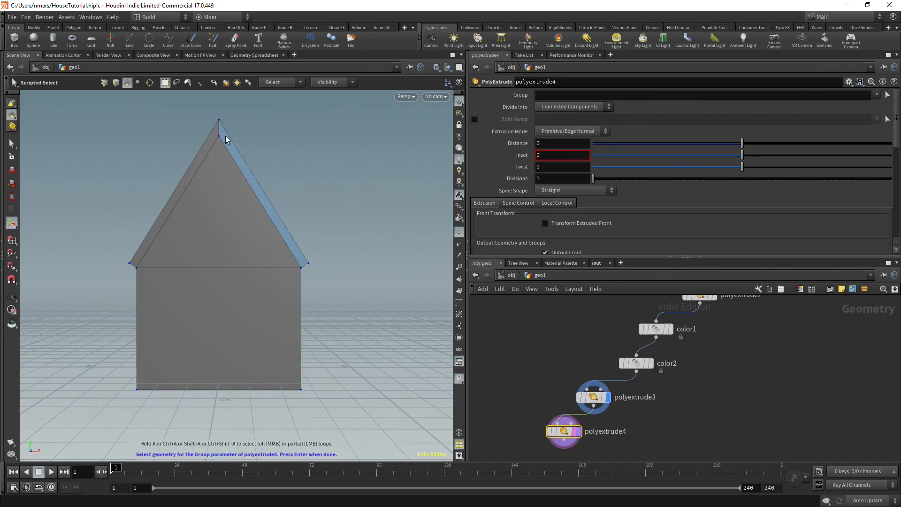
pyautogui.keyDown('shift'); pyautogui.click(217, 135); pyautogui.keyUp('shift')
pyautogui.keyDown('alt'); pyautogui.moveTo(147, 167); pyautogui.dragTo(249, 170); pyautogui.keyUp('alt')
pyautogui.press('Return')
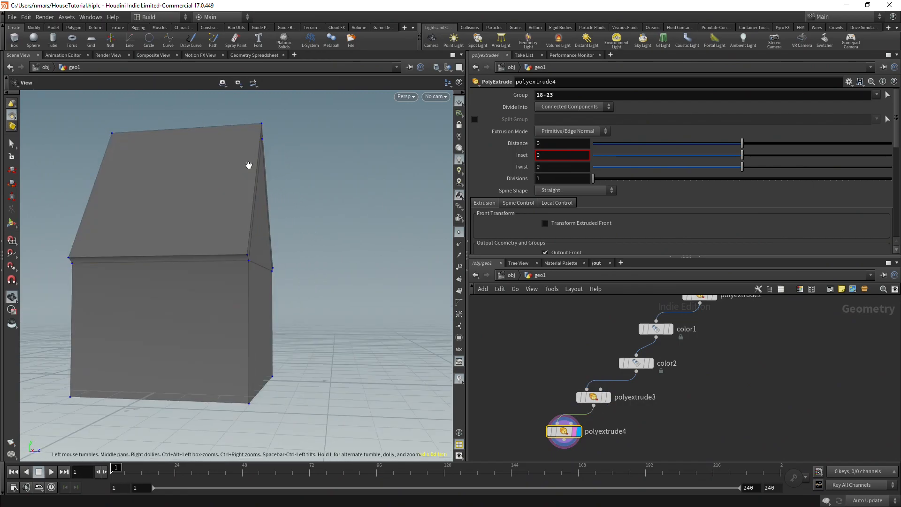
# Set polyextrude4's Distance to about 0.072 and clear its Group.
pyautogui.moveTo(742, 143); pyautogui.dragTo(752, 144)
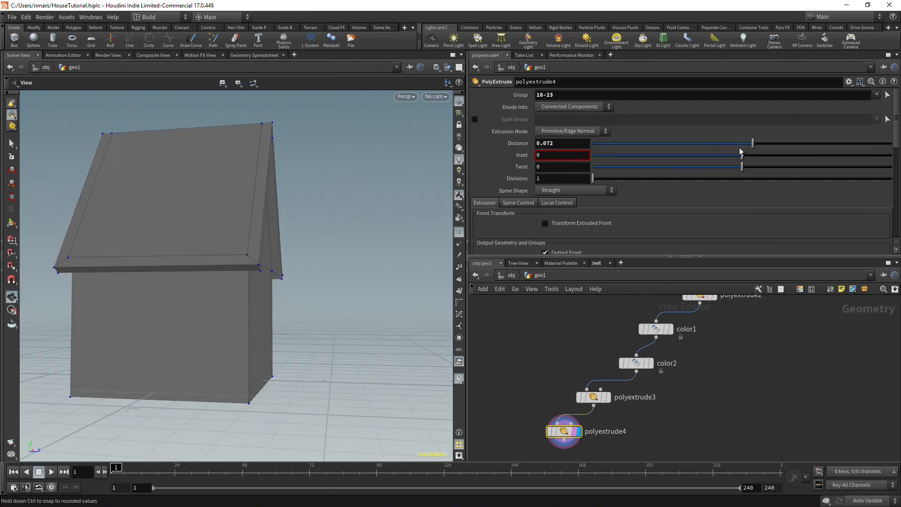
pyautogui.moveTo(396, 236); pyautogui.dragTo(320, 256)
pyautogui.doubleClick(569, 96)
pyautogui.press('BackSpace')
pyautogui.press('Return')
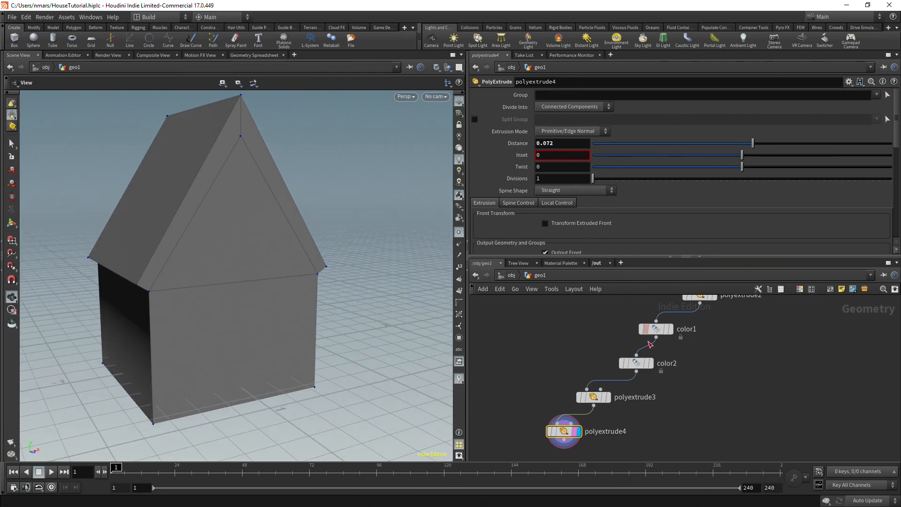
# Enable the Side Group output on polyextrude3 and name it RoofSide.
pyautogui.click(593, 397)
pyautogui.scroll(-3, 576, 193)
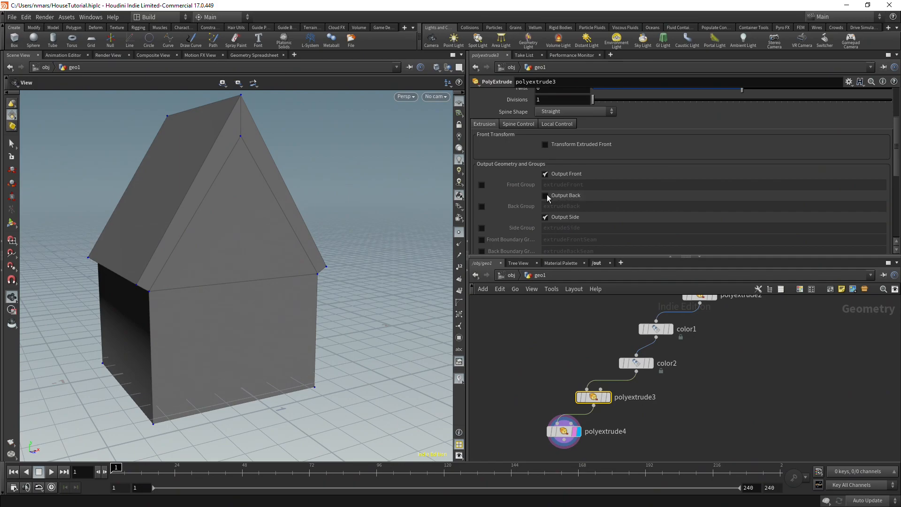
pyautogui.click(544, 194)
pyautogui.click(543, 194)
pyautogui.click(494, 228)
pyautogui.click(588, 228)
pyautogui.write('RoofSide')
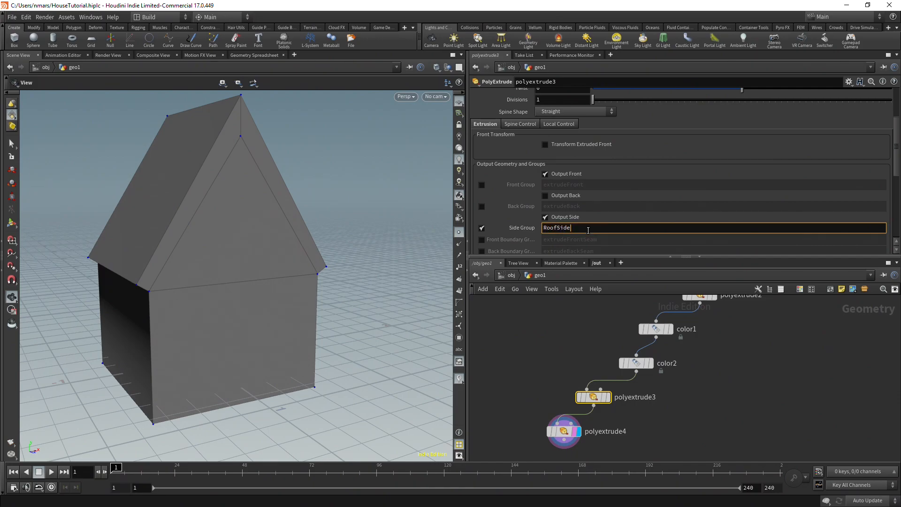
pyautogui.press('Return')
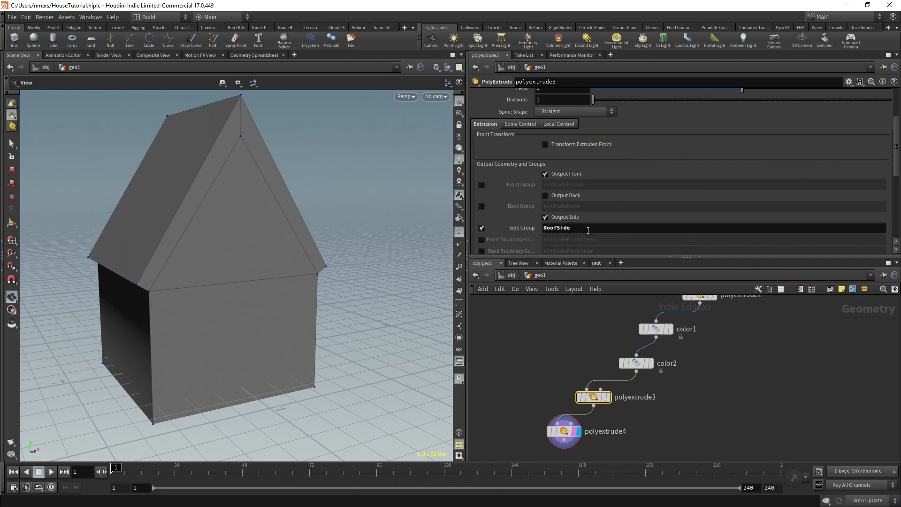
# Enable the Front Group output on polyextrude3 and name it Roof.
pyautogui.click(481, 185)
pyautogui.click(600, 188)
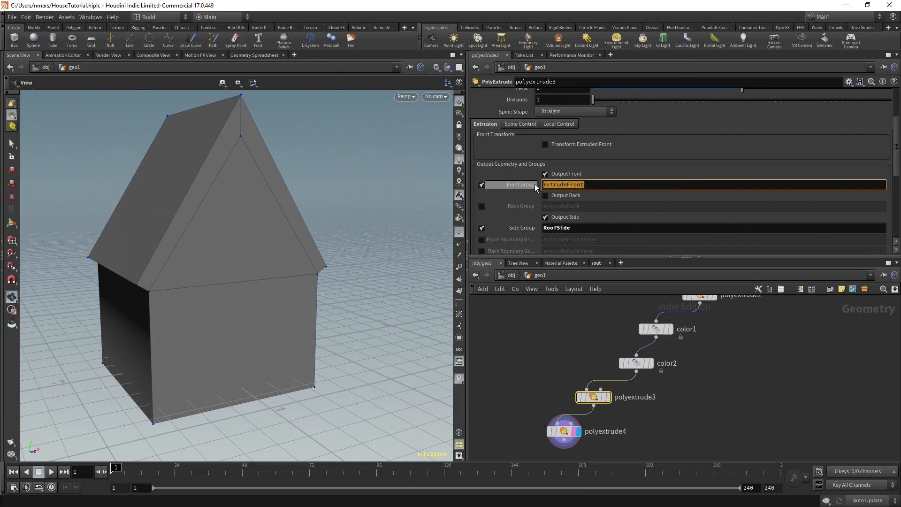
pyautogui.write('Sid')
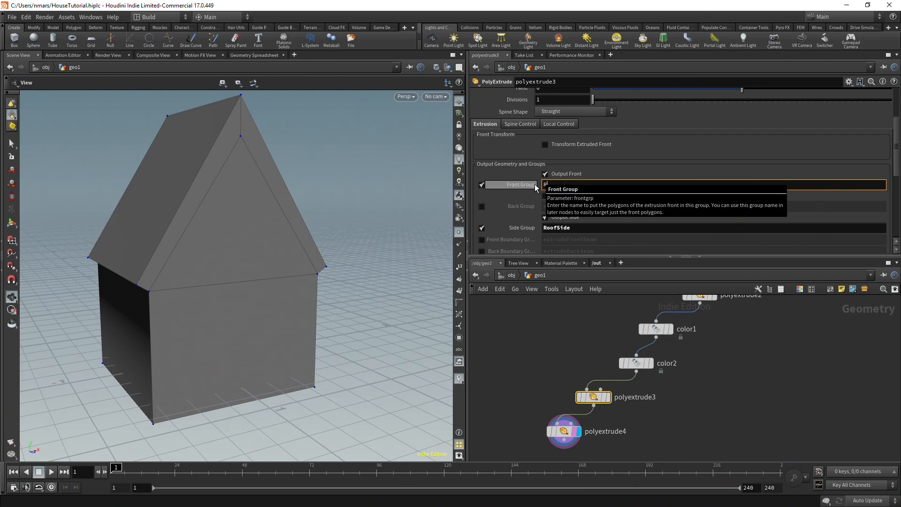
pyautogui.write('f')
pyautogui.press('Return')
# Choose RoofSide as polyextrude4's Group and inspect the roof overhang.
pyautogui.click(565, 431)
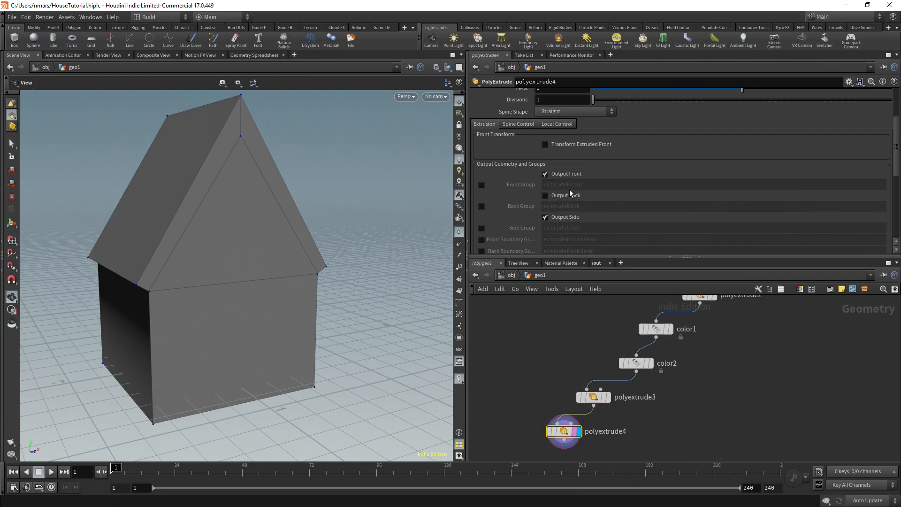
pyautogui.scroll(3, 582, 200)
pyautogui.scroll(1, 581, 196)
pyautogui.click(876, 95)
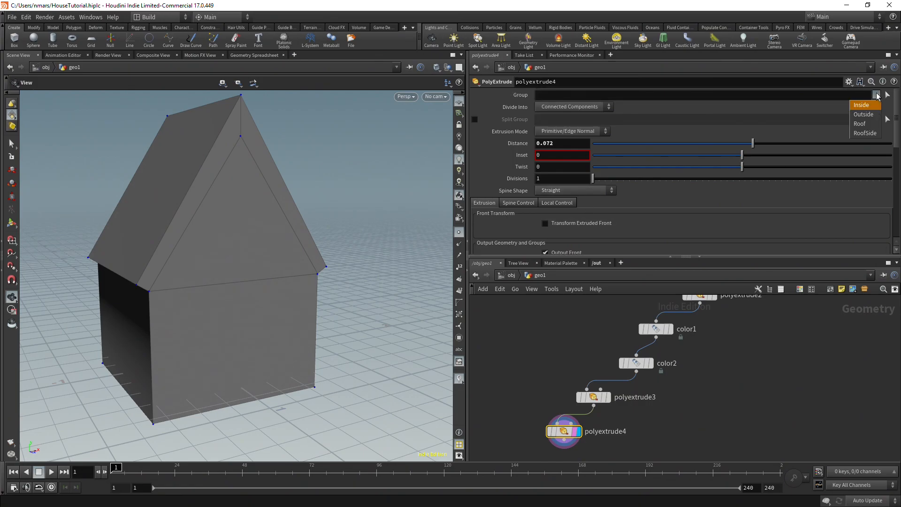
pyautogui.click(868, 133)
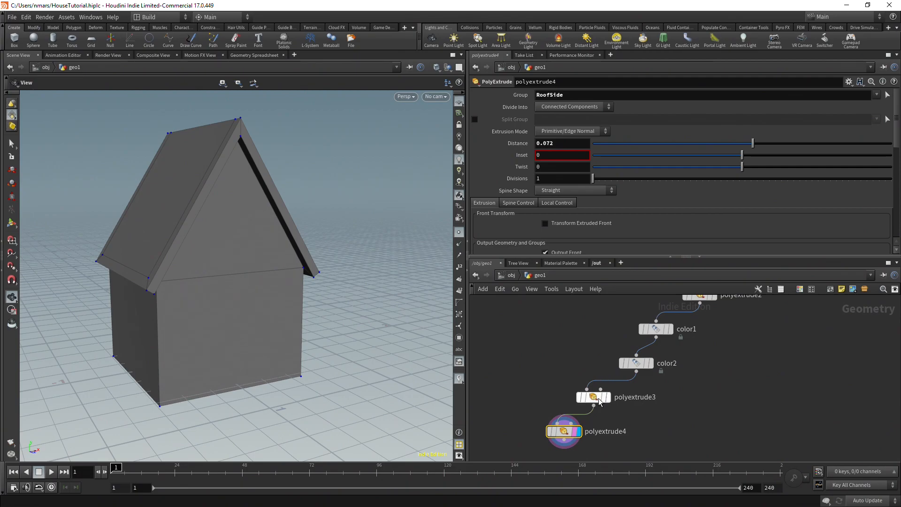
pyautogui.moveTo(161, 155); pyautogui.dragTo(205, 183)
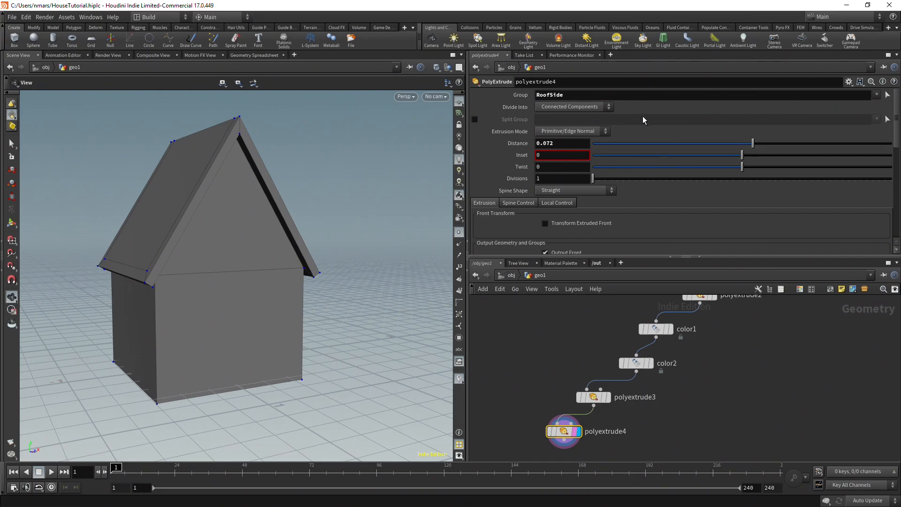
# Enable polyextrude4's Front Group and Side Group outputs and name both Roof.
pyautogui.moveTo(722, 392); pyautogui.dragTo(758, 320, button='middle')
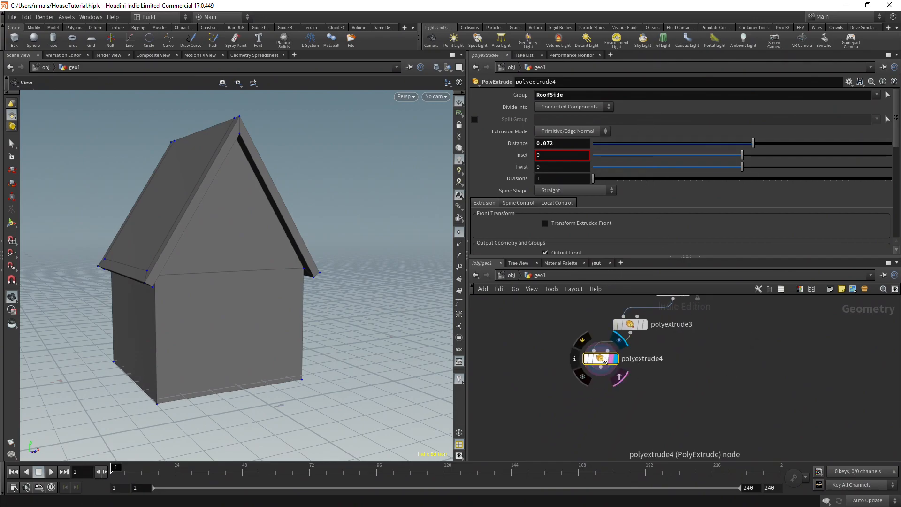
pyautogui.scroll(-2, 586, 221)
pyautogui.click(482, 196)
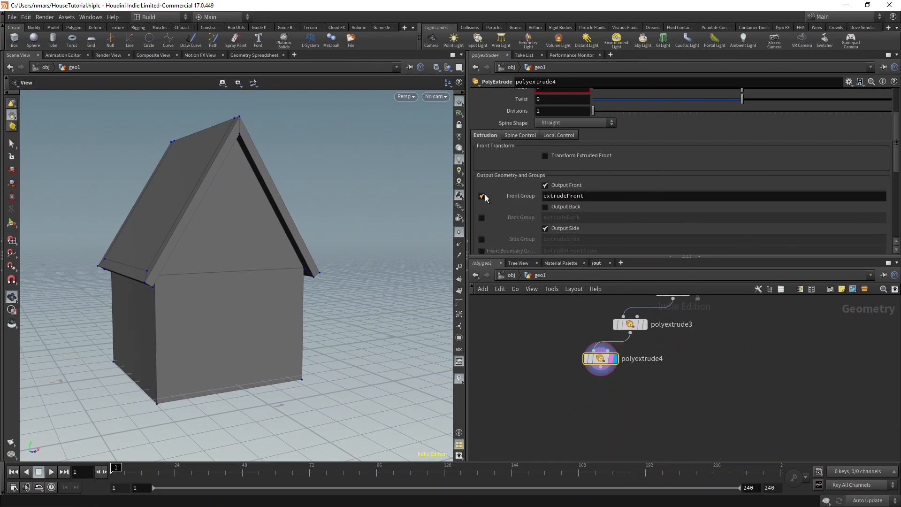
pyautogui.click(482, 240)
pyautogui.click(592, 196)
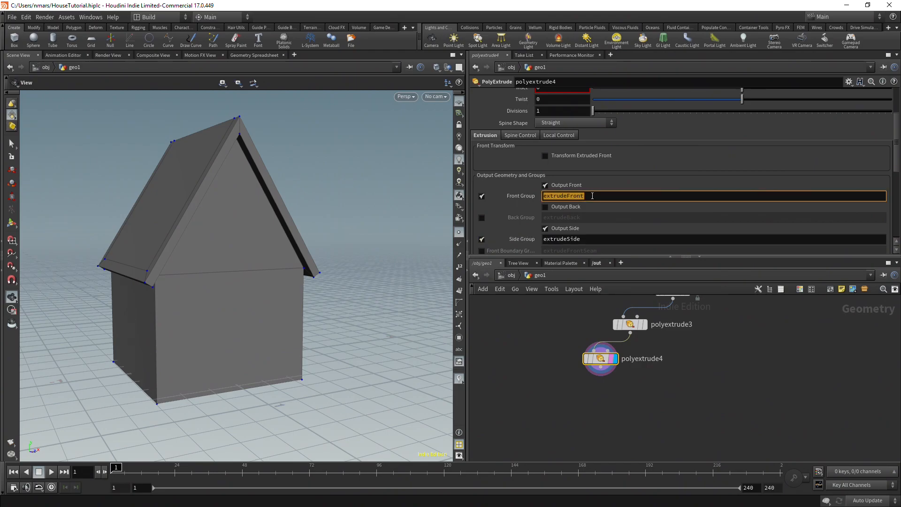
pyautogui.write('Roof')
pyautogui.click(591, 239)
pyautogui.write('Roof')
# Add a third Color node after polyextrude4 and make it the displayed node.
pyautogui.press('Tab')
pyautogui.write('color')
pyautogui.press('Return')
pyautogui.click(562, 394)
pyautogui.scroll(3, 574, 396)
pyautogui.click(580, 395)
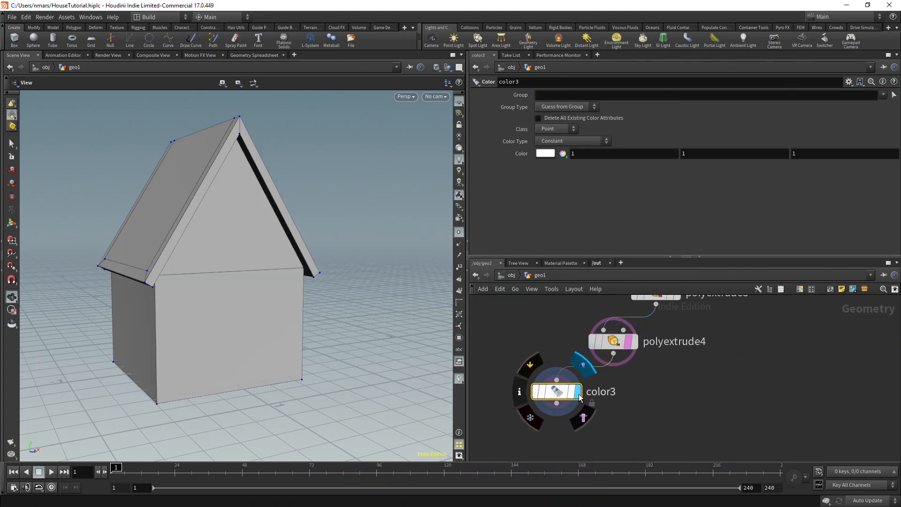
# Restrict color3 to the Roof group and set its color to red (0.9, 0, 0).
pyautogui.click(883, 94)
pyautogui.click(868, 124)
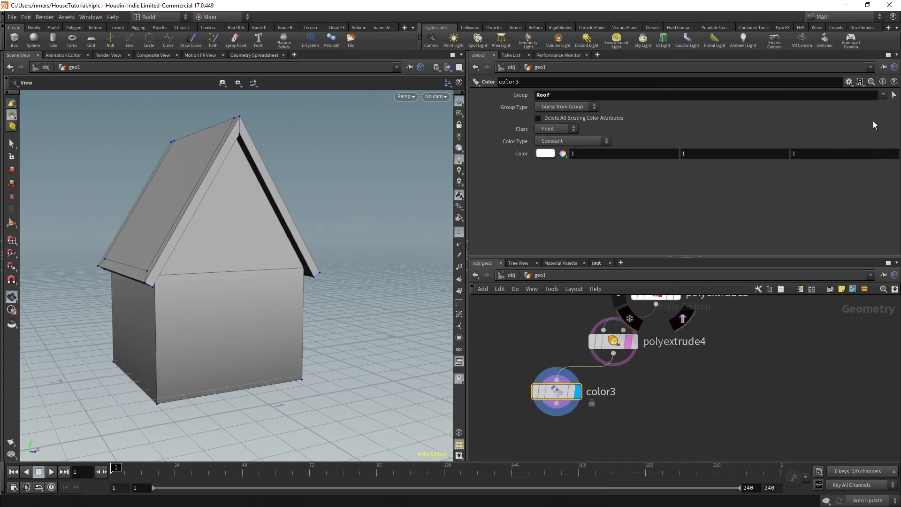
pyautogui.click(546, 152)
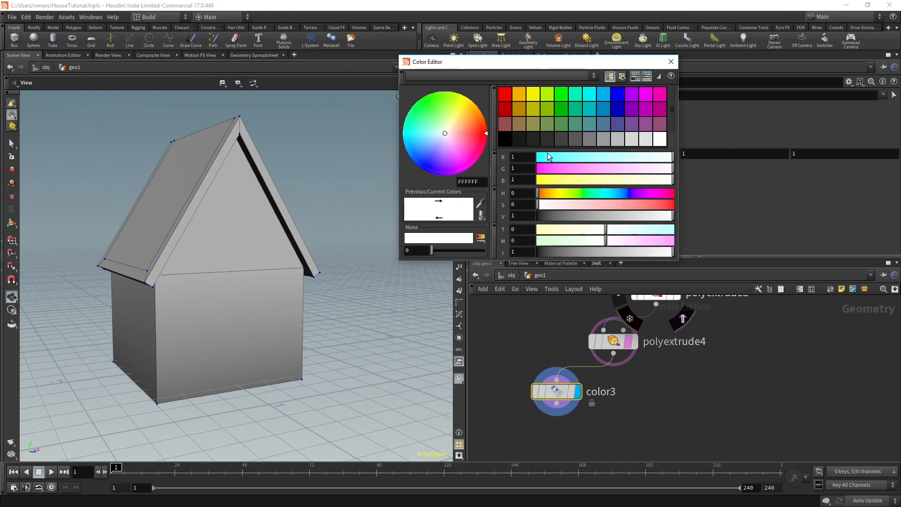
pyautogui.click(505, 94)
pyautogui.click(671, 61)
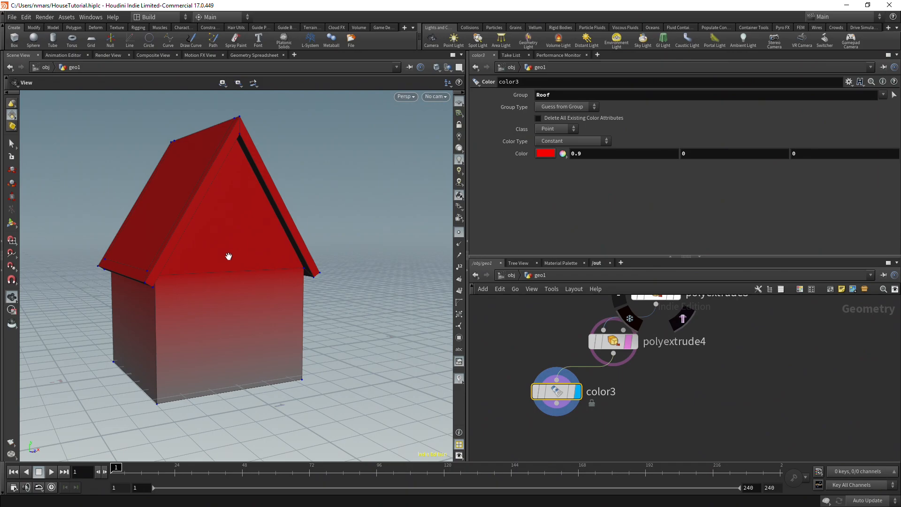
# Set color3's Class to Vertex and check the roof's color edges.
pyautogui.click(558, 129)
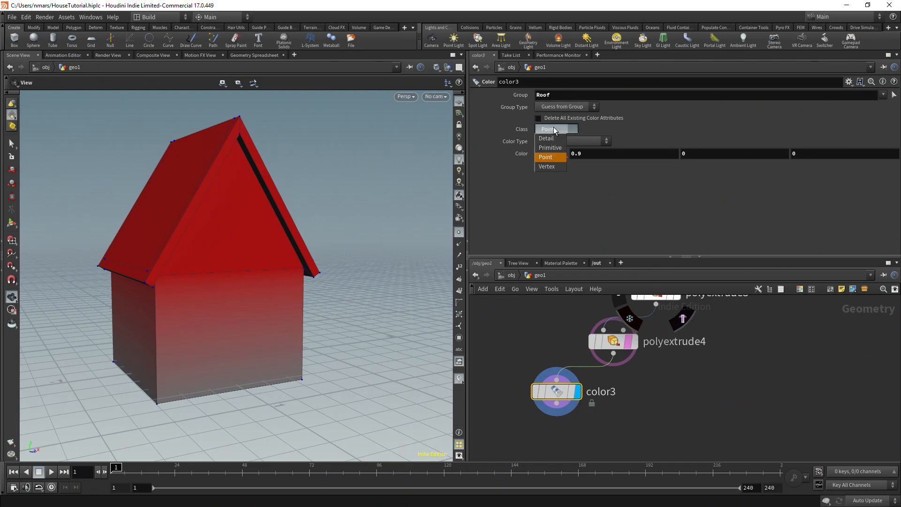
pyautogui.click(546, 167)
pyautogui.moveTo(285, 233); pyautogui.dragTo(322, 318)
# Set the Class of both color1 and color2 to Vertex.
pyautogui.scroll(-5, 613, 388)
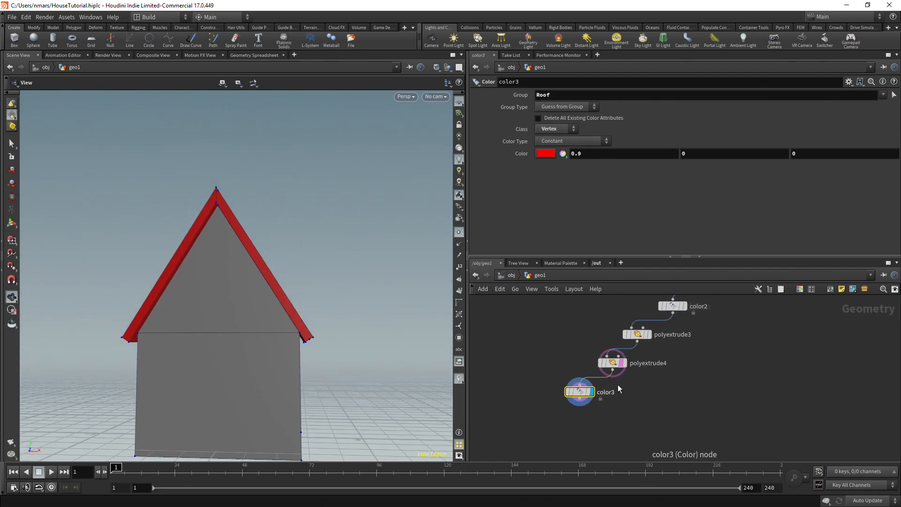
pyautogui.scroll(2, 675, 348)
pyautogui.click(672, 339)
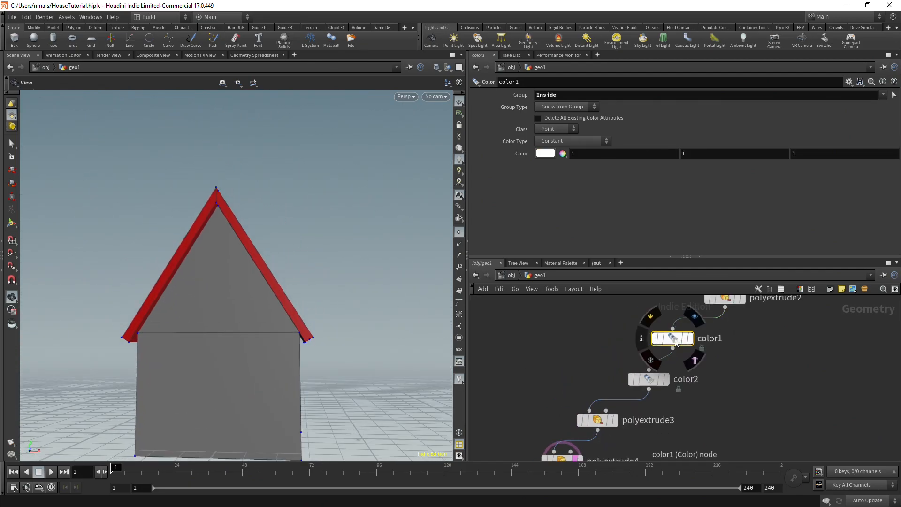
pyautogui.click(558, 130)
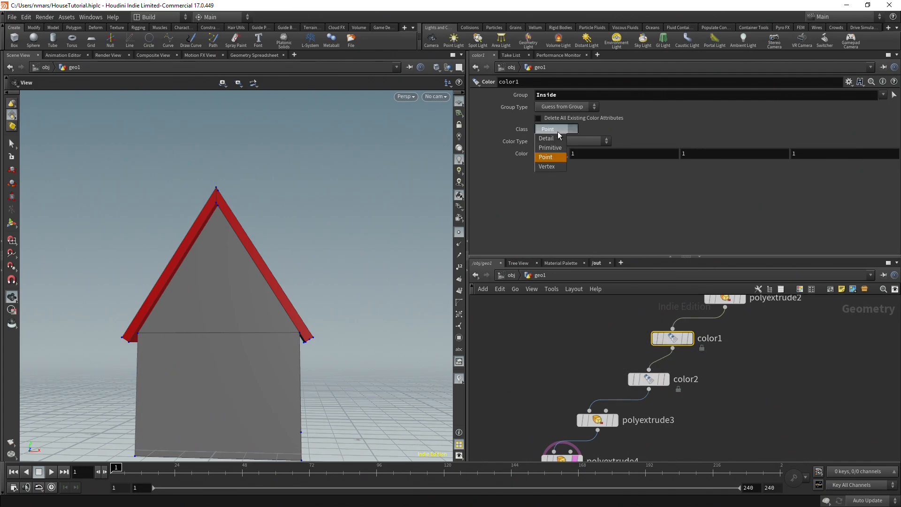
pyautogui.click(552, 167)
pyautogui.click(649, 383)
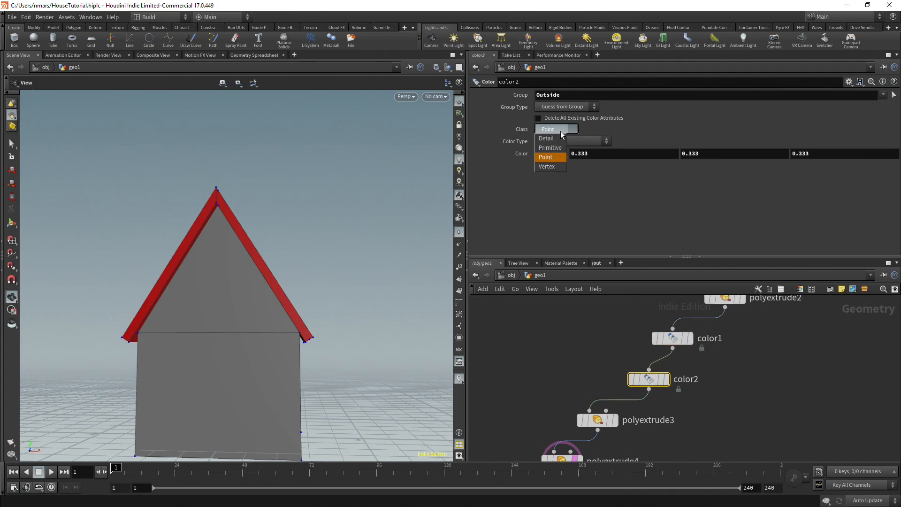
pyautogui.click(552, 166)
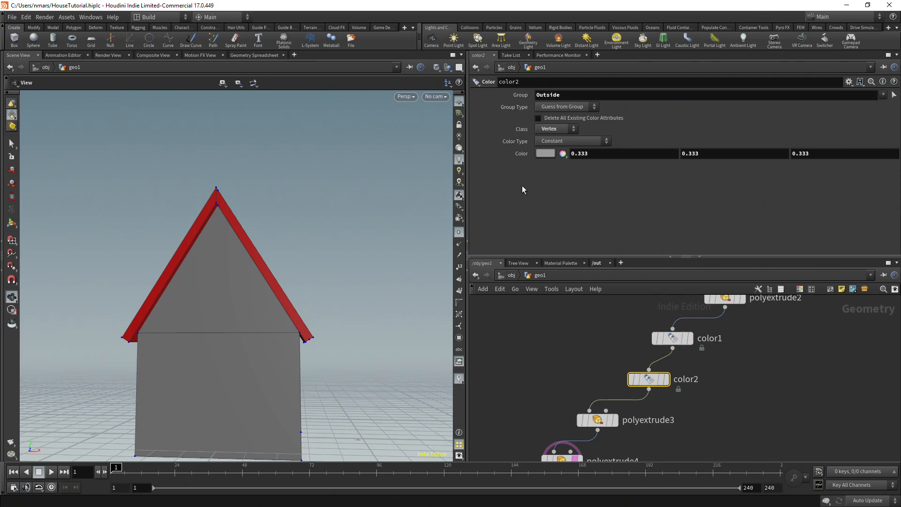
pyautogui.moveTo(370, 294); pyautogui.dragTo(328, 273)
# Review the house and its node chain, and automatically lay out the nodes in a vertical column.
pyautogui.scroll(-3, 703, 379)
pyautogui.moveTo(720, 401); pyautogui.dragTo(738, 366, button='middle')
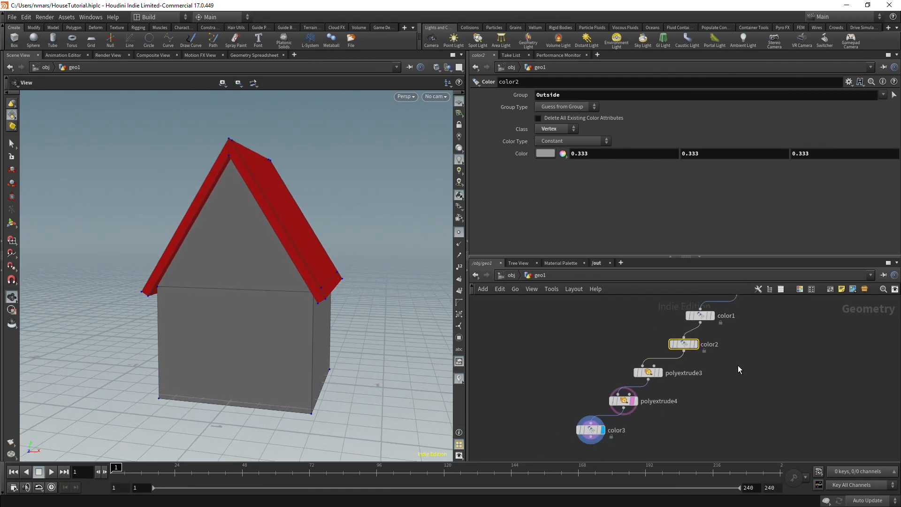
pyautogui.scroll(-2, 722, 401)
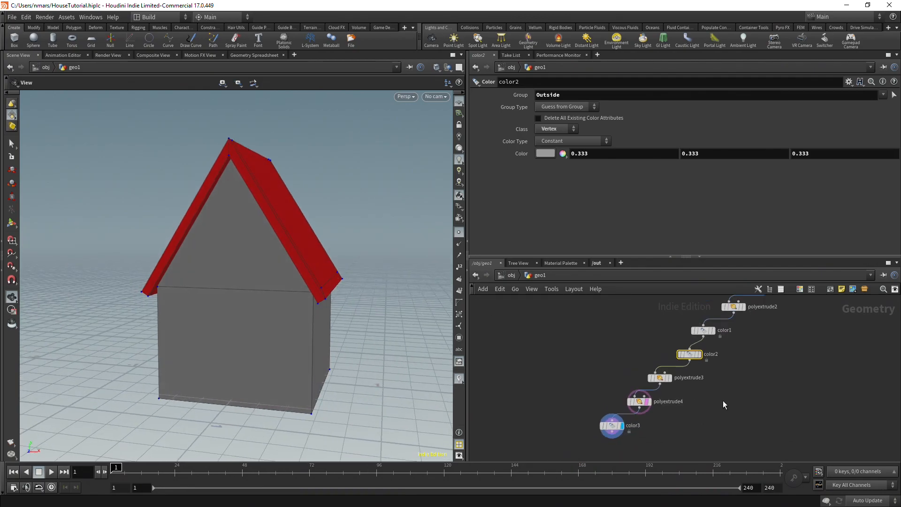
pyautogui.moveTo(722, 401); pyautogui.dragTo(727, 372, button='middle')
pyautogui.scroll(2, 650, 396)
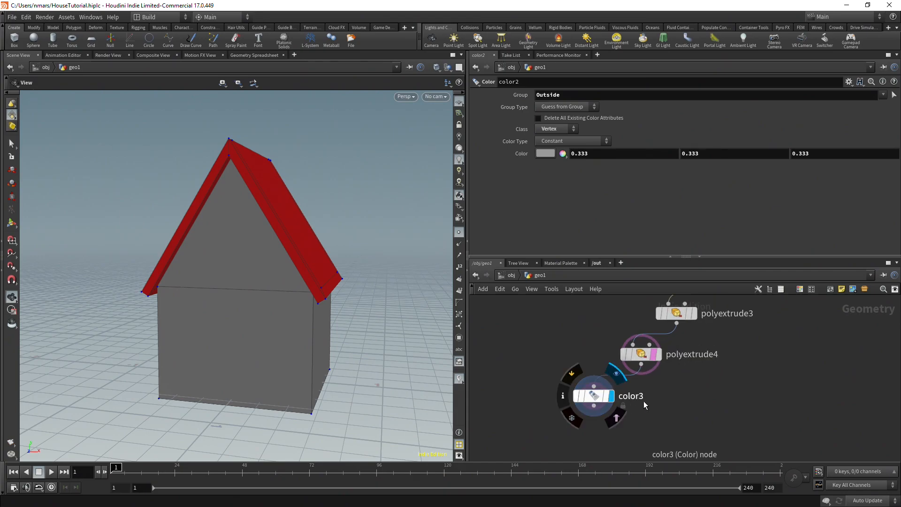
pyautogui.moveTo(331, 363); pyautogui.dragTo(274, 344)
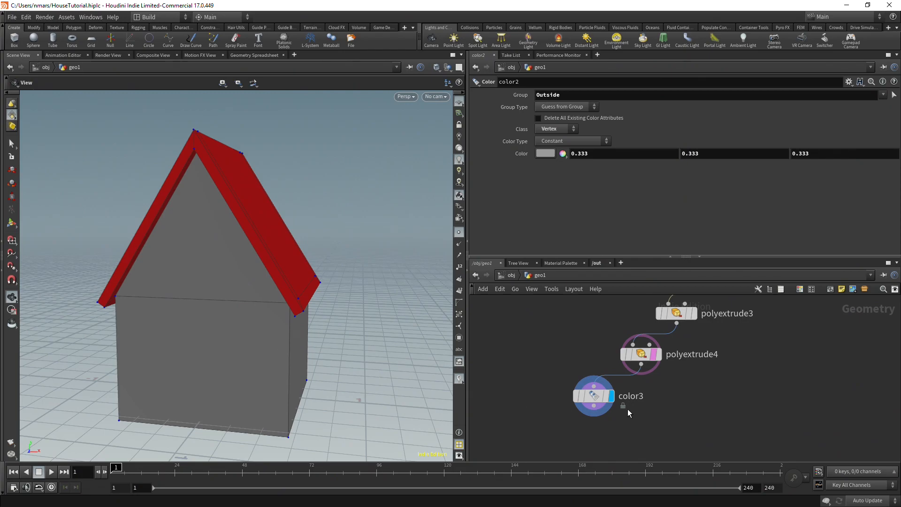
pyautogui.scroll(-6, 748, 364)
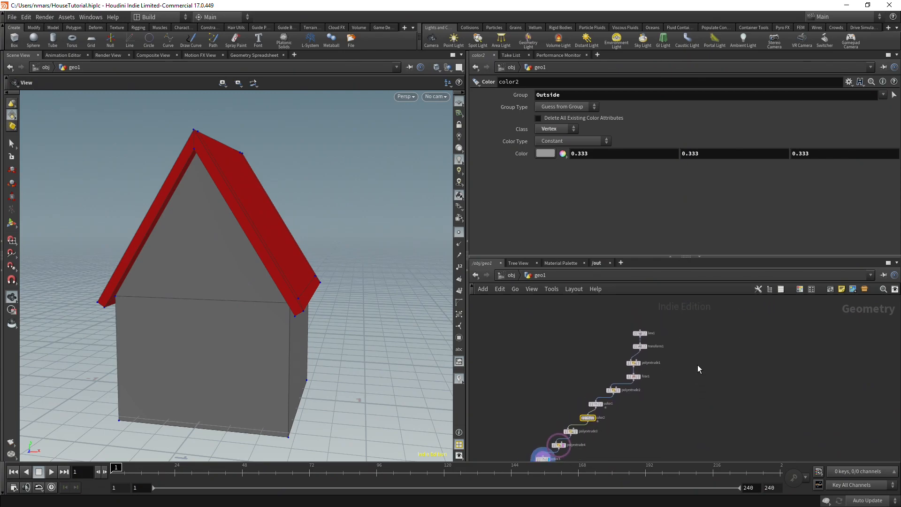
pyautogui.press('l')
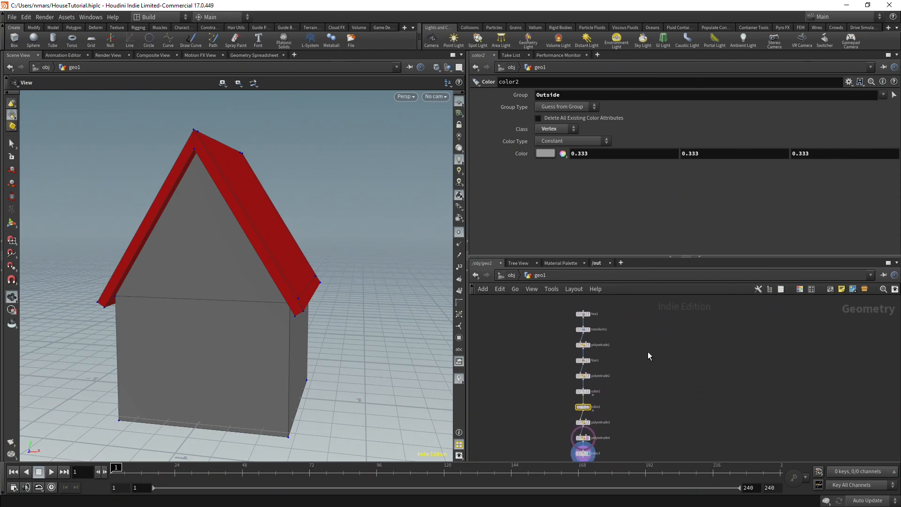
pyautogui.press('Tab')
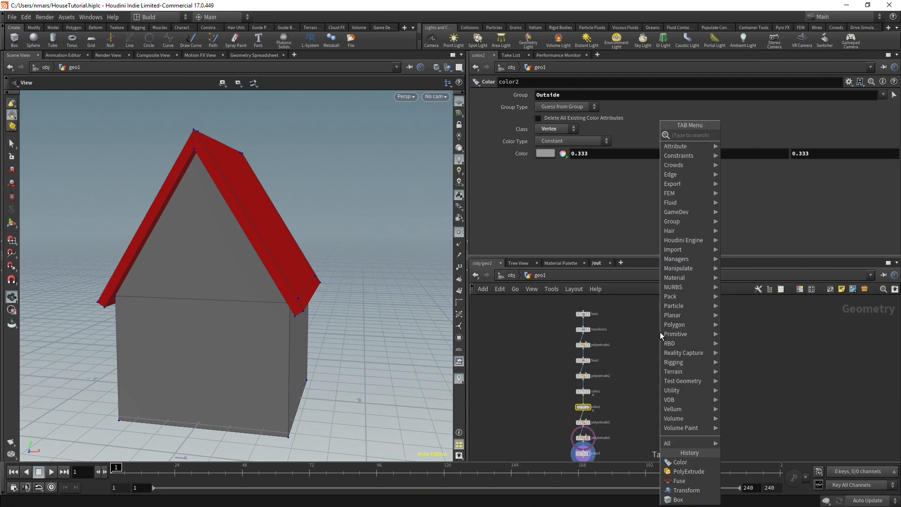
pyautogui.write('box')
pyautogui.press('Return')
pyautogui.press('Escape')
# Duplicate the box1 and transform1 nodes beside the house chain and display the duplicated transform.
pyautogui.moveTo(558, 302); pyautogui.dragTo(619, 333)
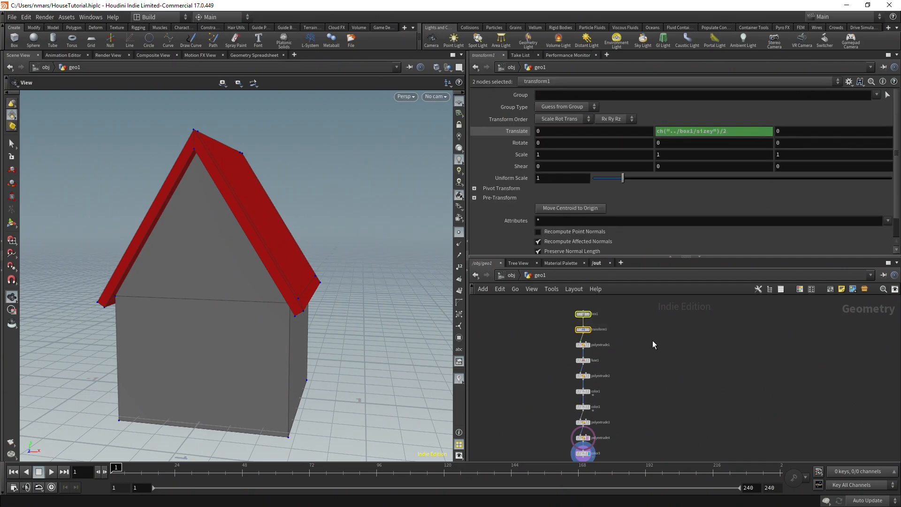
pyautogui.hotkey('ctrl', 'c')
pyautogui.hotkey('ctrl', 'v')
pyautogui.scroll(3, 654, 337)
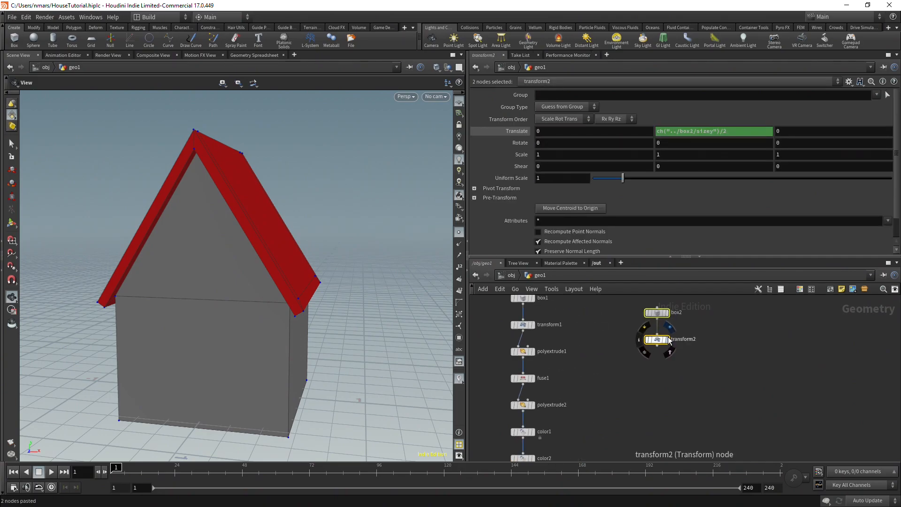
pyautogui.keyDown('alt'); pyautogui.moveTo(316, 346); pyautogui.dragTo(345, 349); pyautogui.keyUp('alt')
pyautogui.scroll(1, 345, 349)
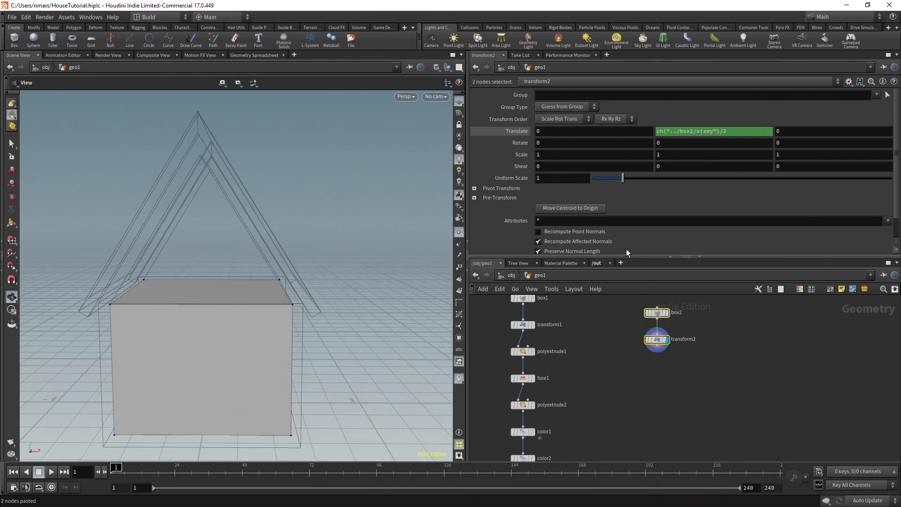
# Set the size of box2 to 0.2 in X, 0.35 in Y and 0.5 in Z.
pyautogui.click(656, 313)
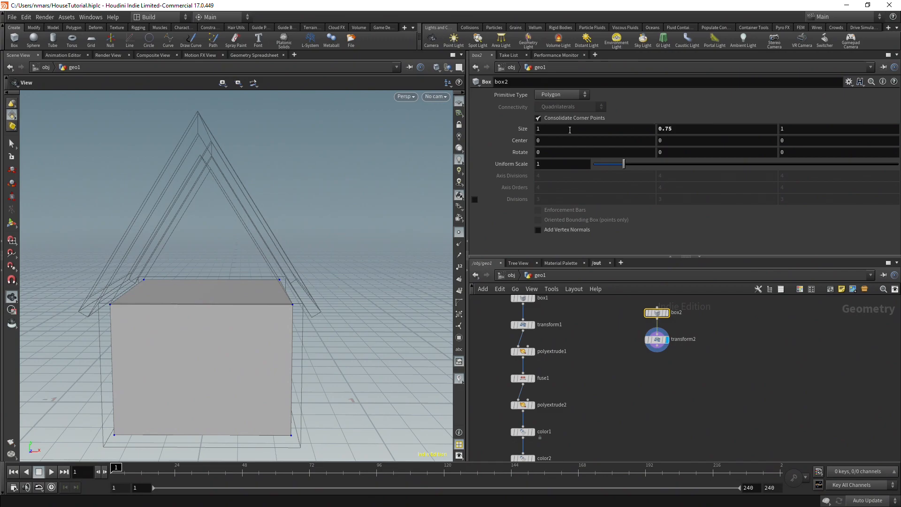
pyautogui.moveTo(567, 128); pyautogui.dragTo(636, 138, button='middle')
pyautogui.moveTo(692, 127); pyautogui.dragTo(668, 127, button='middle')
pyautogui.moveTo(330, 295); pyautogui.dragTo(691, 171)
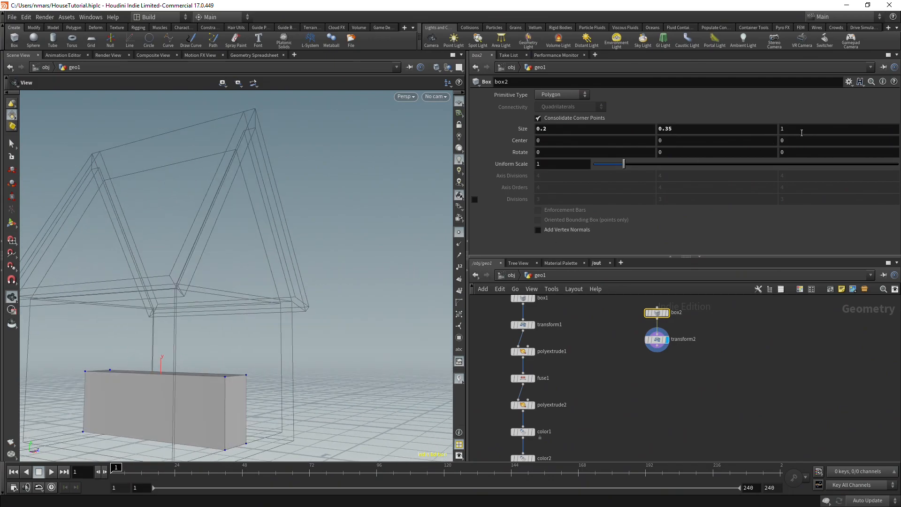
pyautogui.moveTo(801, 133); pyautogui.dragTo(767, 129, button='middle')
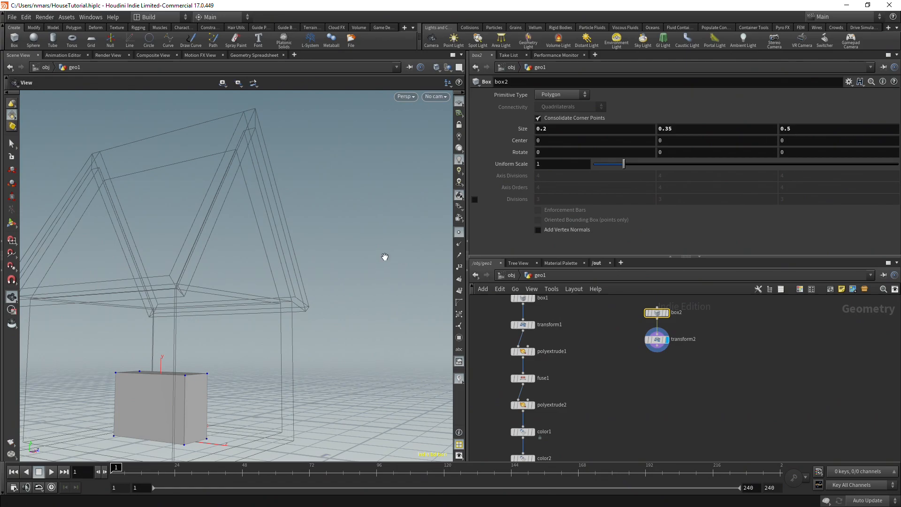
# Set transform2's Z translate to half of box2's Z size with the reference ch("../box2/sizez")/2.
pyautogui.moveTo(363, 267); pyautogui.dragTo(249, 296)
pyautogui.moveTo(249, 296); pyautogui.dragTo(264, 350, button='right')
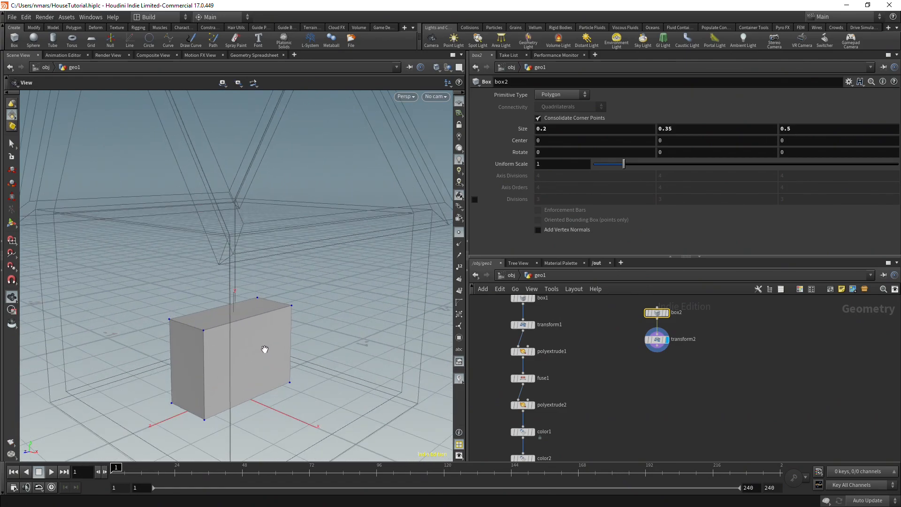
pyautogui.moveTo(264, 350); pyautogui.dragTo(268, 322, button='middle')
pyautogui.moveTo(269, 322); pyautogui.dragTo(282, 356)
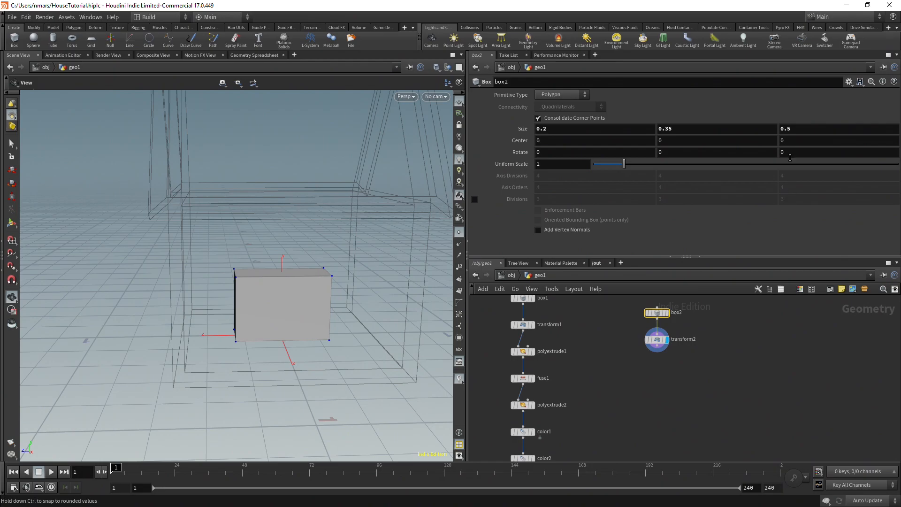
pyautogui.rightClick(791, 128)
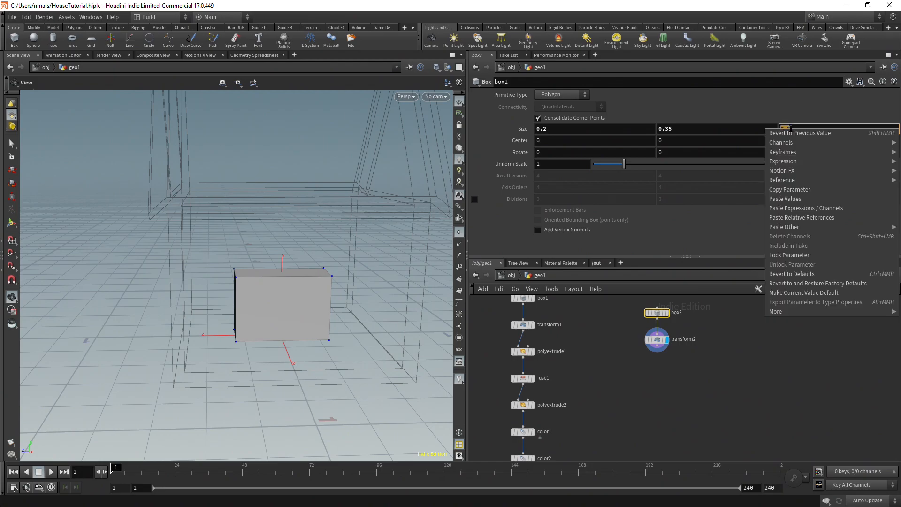
pyautogui.click(801, 190)
pyautogui.click(657, 339)
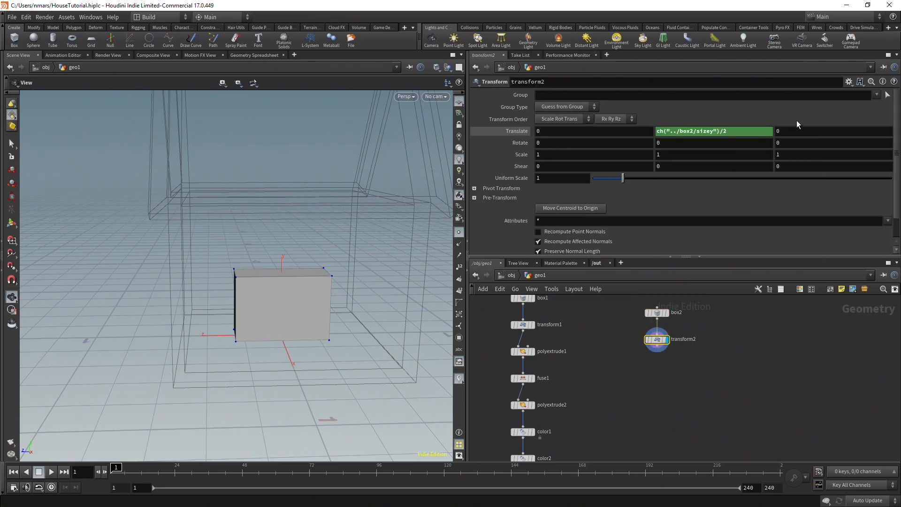
pyautogui.rightClick(798, 131)
pyautogui.click(804, 222)
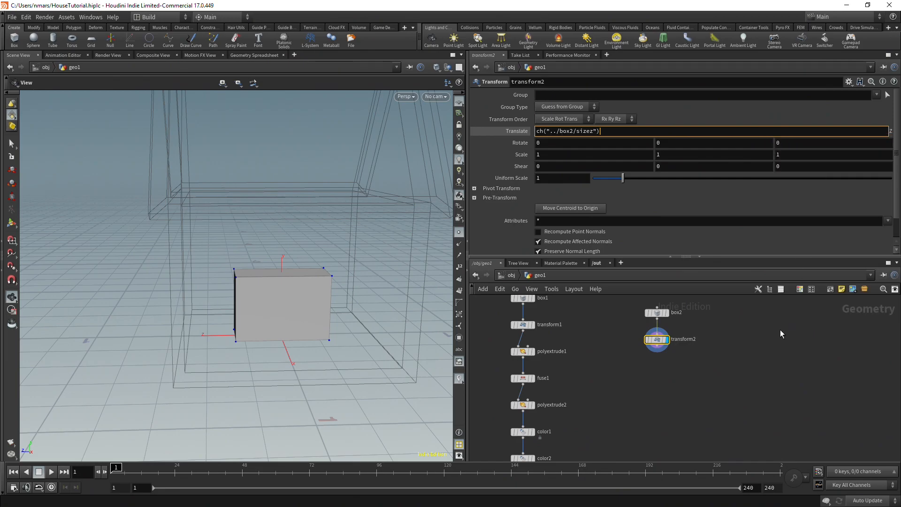
pyautogui.write(')/2')
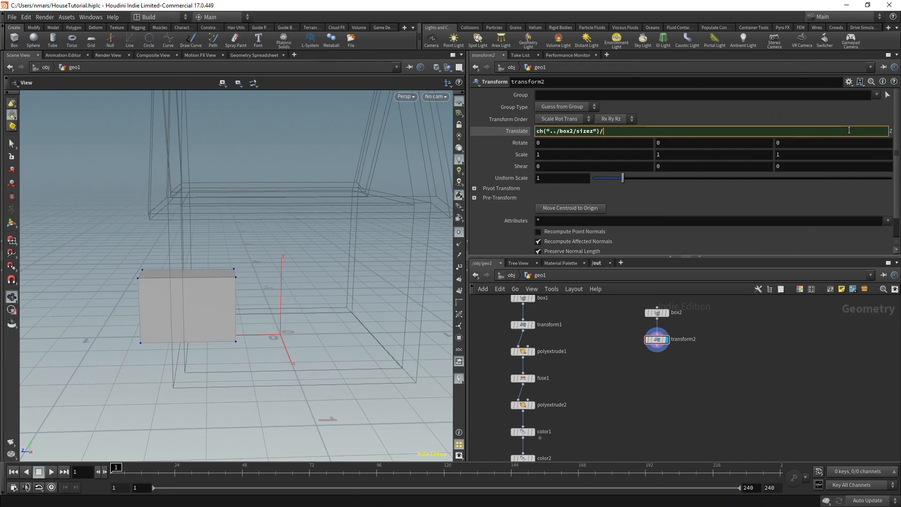
pyautogui.press('Return')
# Add a second Transform node below transform2 and display it.
pyautogui.scroll(3, 284, 312)
pyautogui.moveTo(286, 311); pyautogui.dragTo(255, 297)
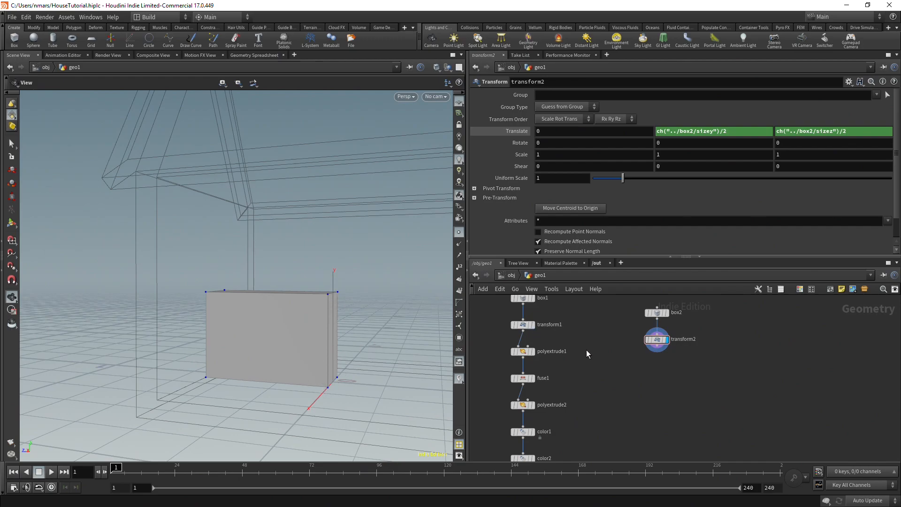
pyautogui.scroll(-3, 589, 356)
pyautogui.scroll(3, 561, 327)
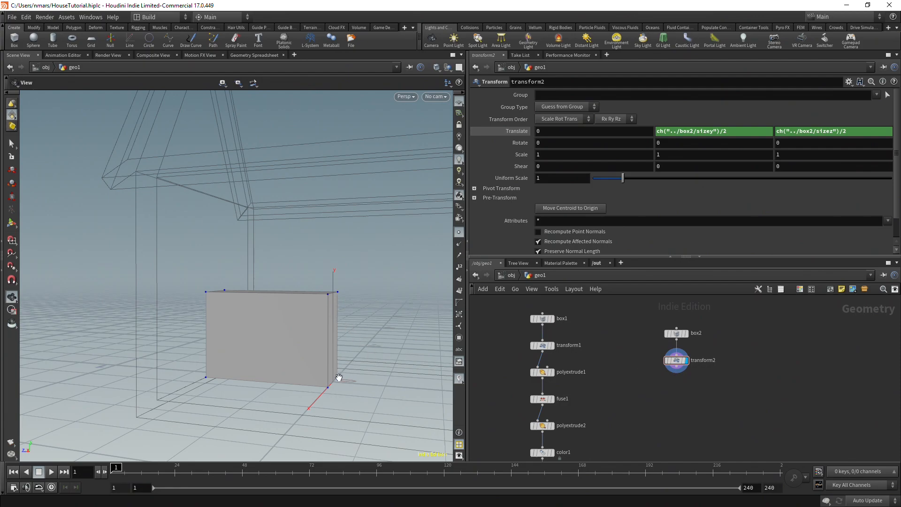
pyautogui.moveTo(232, 327); pyautogui.dragTo(196, 278)
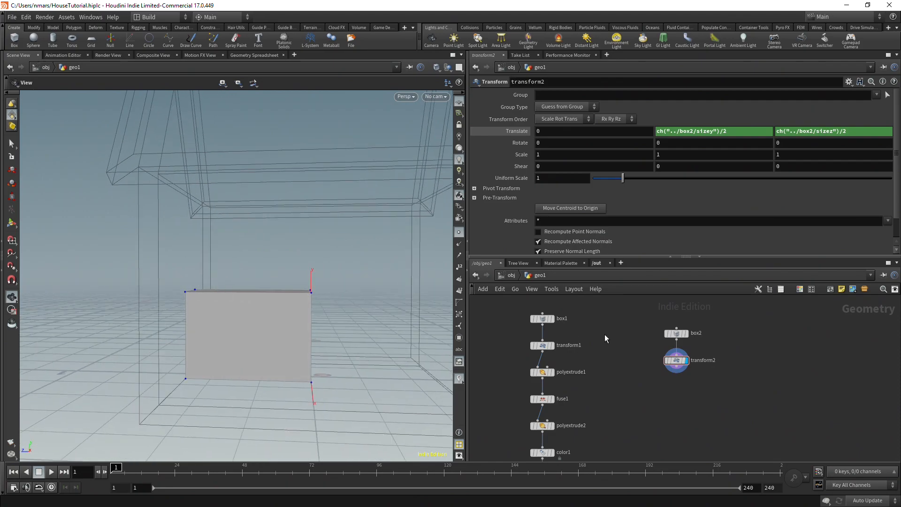
pyautogui.press('Tab')
pyautogui.write('tran')
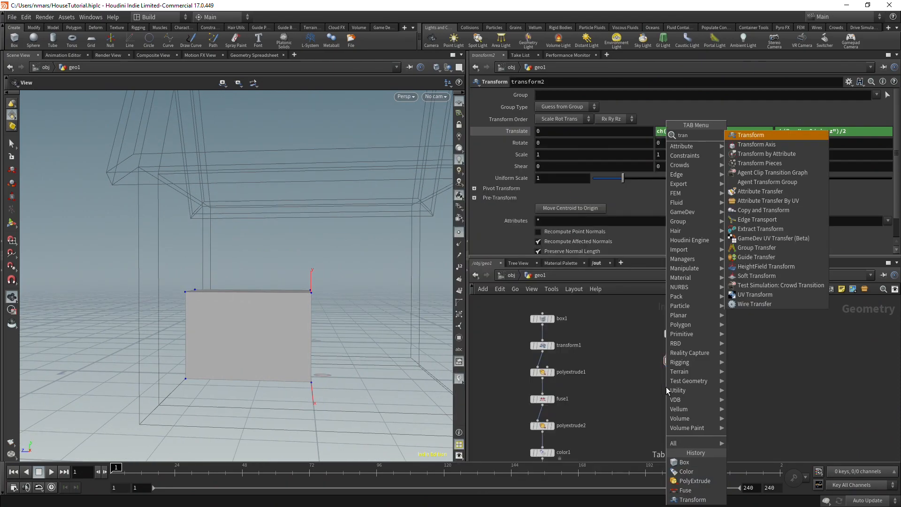
pyautogui.press('Return')
pyautogui.click(624, 319)
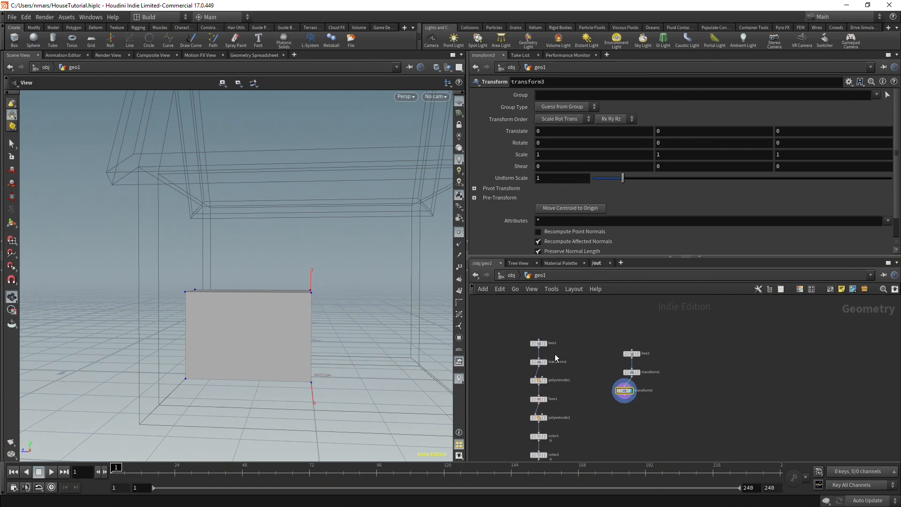
# Copy the Z size parameter of box1 for use as a reference.
pyautogui.click(539, 343)
pyautogui.moveTo(266, 321); pyautogui.dragTo(278, 313)
pyautogui.scroll(-3, 278, 312)
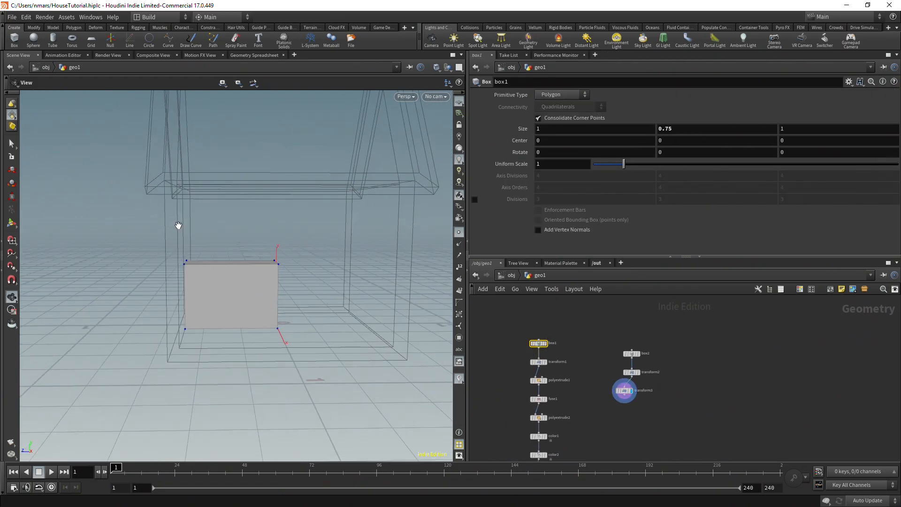
pyautogui.rightClick(801, 128)
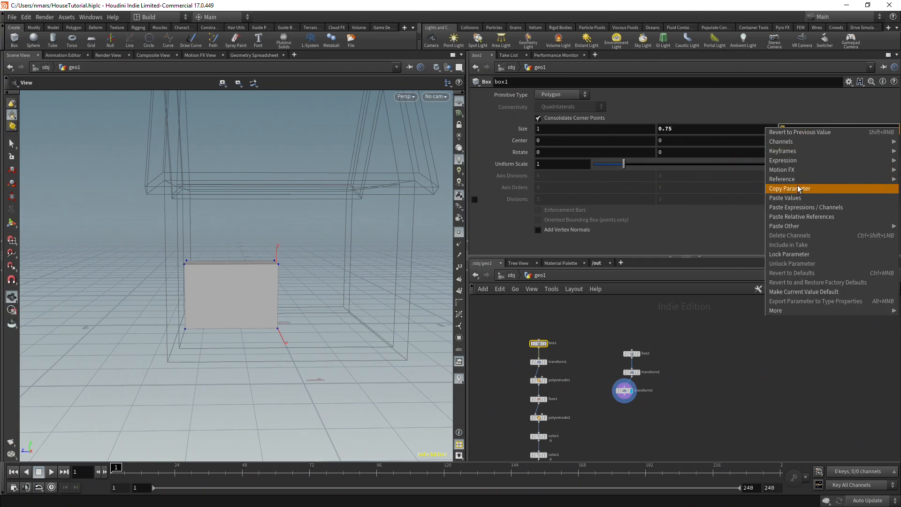
pyautogui.click(800, 188)
# Link transform3's Z translate to half of box1's Z size with ch("../box1/sizez")/2.
pyautogui.scroll(3, 638, 375)
pyautogui.click(610, 401)
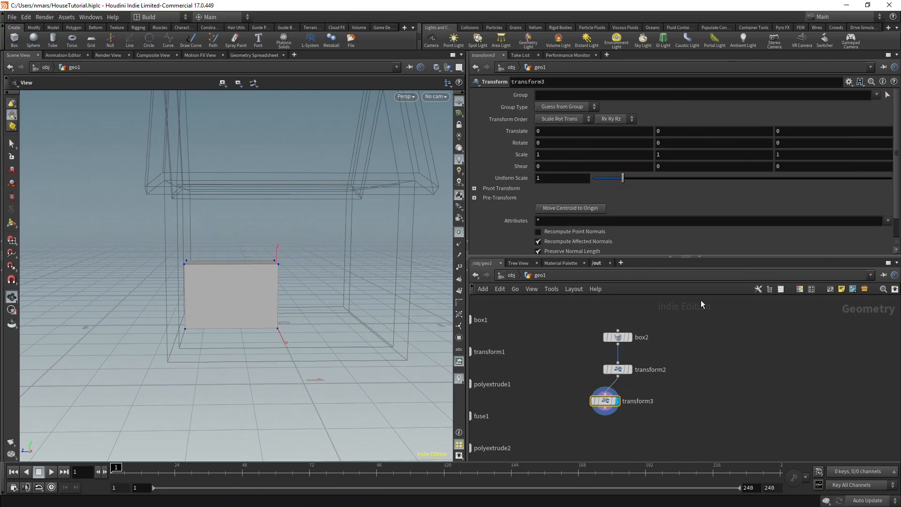
pyautogui.moveTo(790, 131); pyautogui.dragTo(796, 132, button='middle')
pyautogui.rightClick(796, 132)
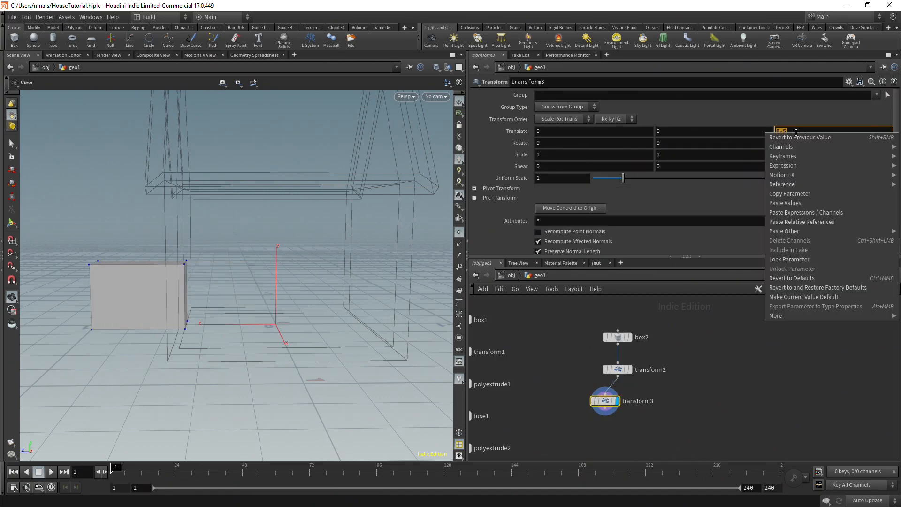
pyautogui.click(806, 224)
pyautogui.click(846, 132)
pyautogui.write('/2')
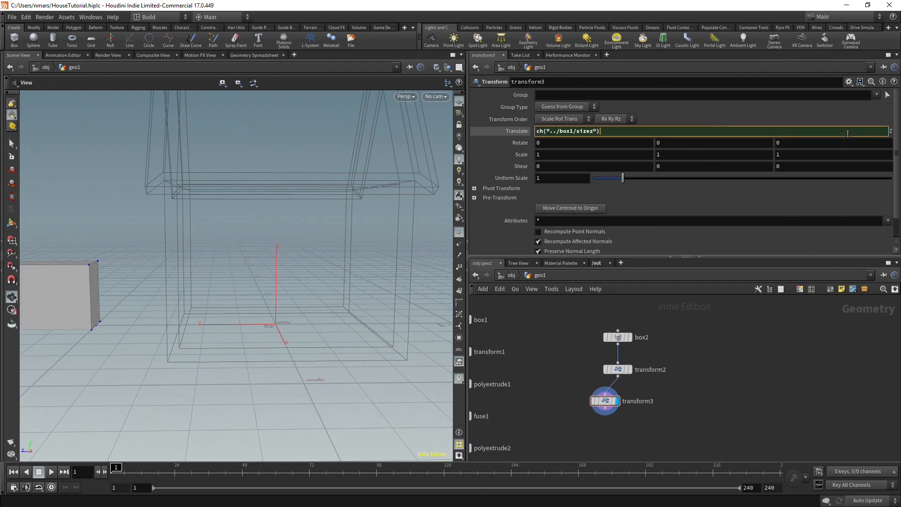
pyautogui.press('Return')
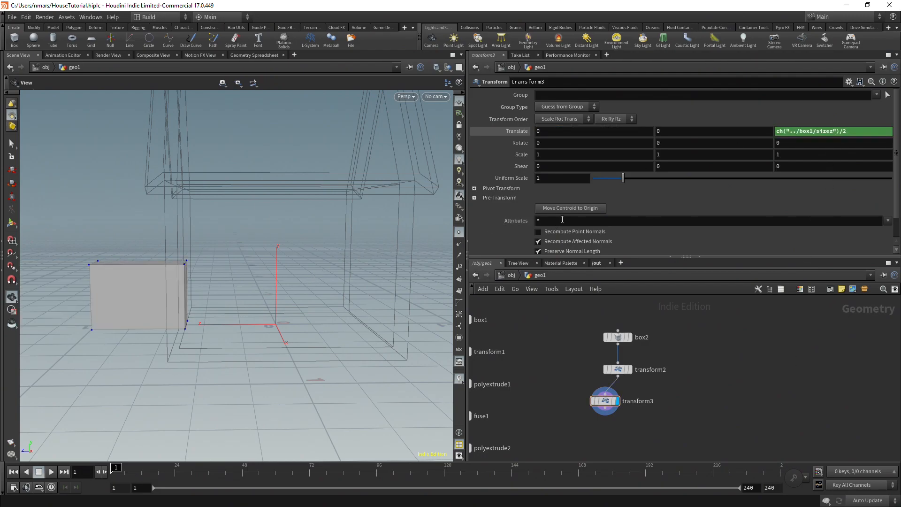
# Examine up close how the small box's inner face lines up with the house wall thickness.
pyautogui.moveTo(340, 299); pyautogui.dragTo(278, 323)
pyautogui.moveTo(277, 323); pyautogui.dragTo(247, 328, button='right')
pyautogui.moveTo(248, 328); pyautogui.dragTo(302, 235, button='middle')
pyautogui.moveTo(301, 235); pyautogui.dragTo(312, 282)
pyautogui.moveTo(311, 282); pyautogui.dragTo(443, 275, button='middle')
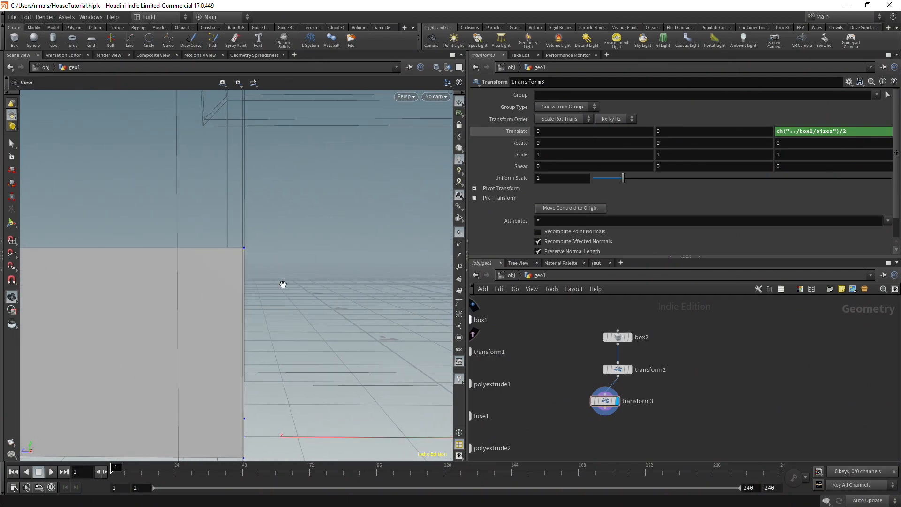
pyautogui.moveTo(283, 284); pyautogui.dragTo(294, 297)
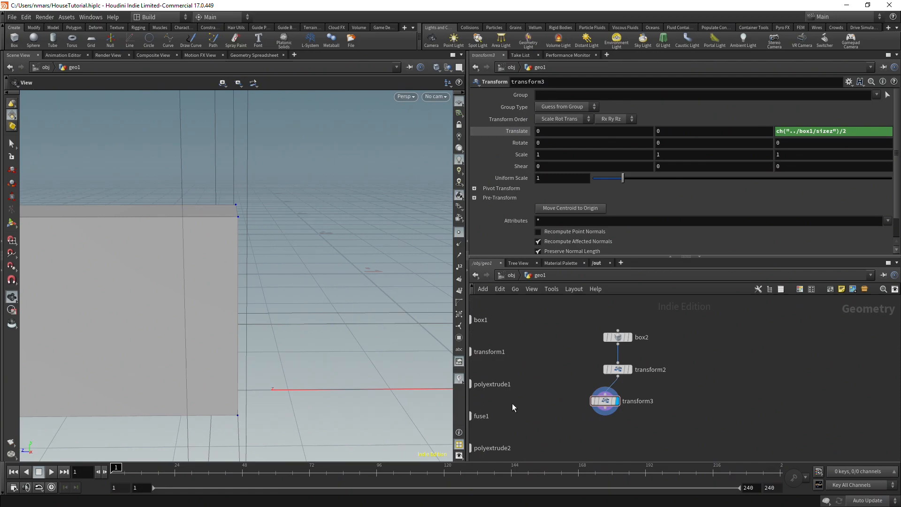
# Display box1 for comparison, return the display to transform3 and show color3 as a template.
pyautogui.scroll(-3, 699, 392)
pyautogui.click(540, 346)
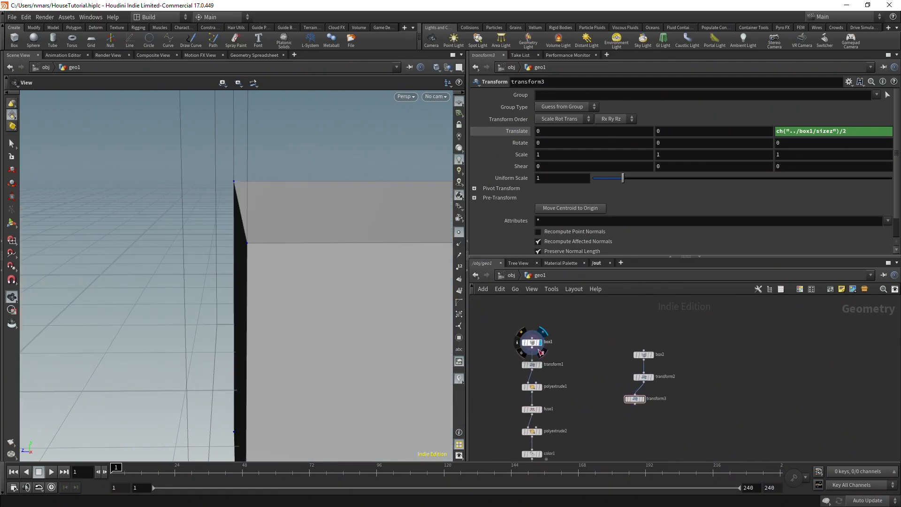
pyautogui.click(646, 406)
pyautogui.click(645, 404)
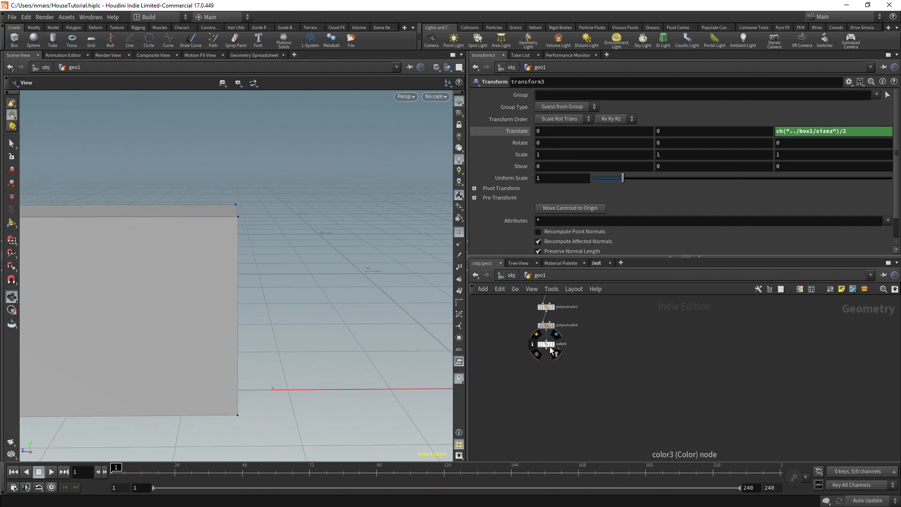
pyautogui.click(549, 346)
pyautogui.scroll(1, 354, 291)
pyautogui.scroll(-2, 354, 291)
pyautogui.moveTo(354, 291); pyautogui.dragTo(343, 319, button='middle')
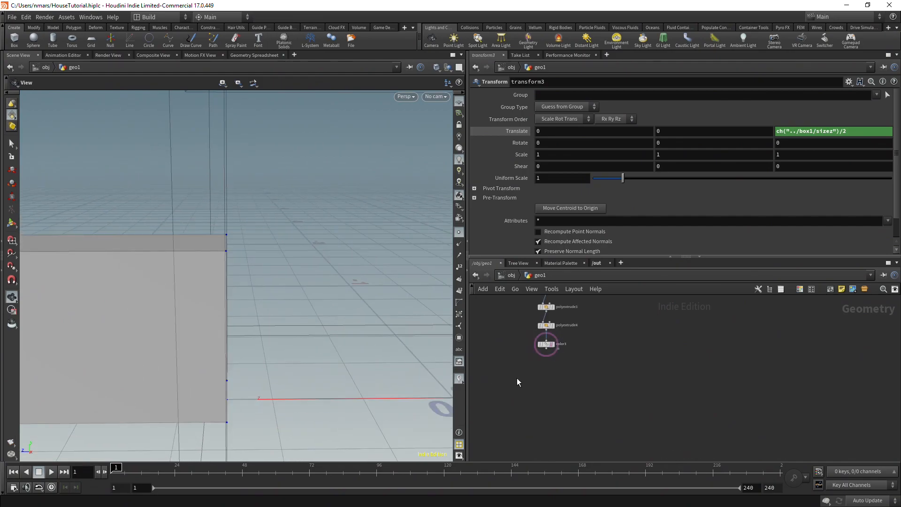
# Try a different Z size on box1 to test the linked offset, and undo the change.
pyautogui.scroll(-5, 569, 381)
pyautogui.moveTo(601, 370); pyautogui.dragTo(603, 380, button='middle')
pyautogui.scroll(3, 602, 380)
pyautogui.click(549, 355)
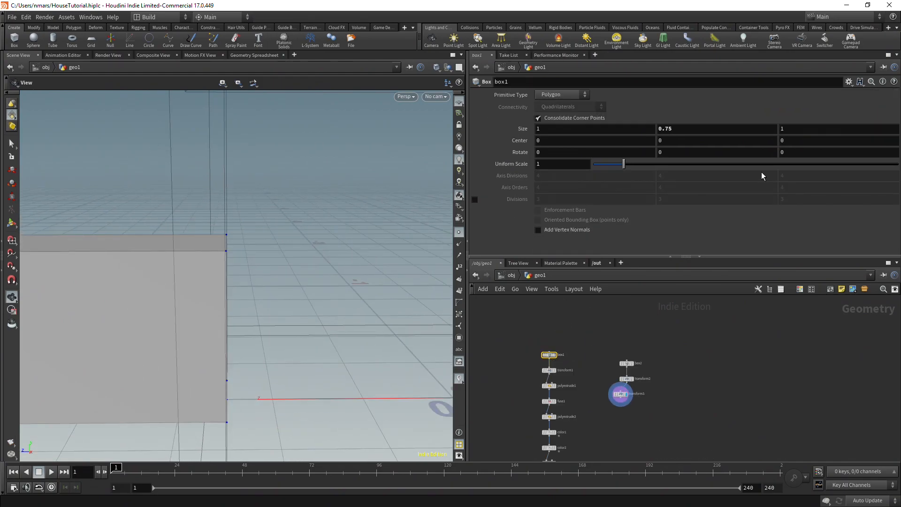
pyautogui.moveTo(822, 129)
pyautogui.mouseDown(button='middle')
pyautogui.moveTo(851, 130)
pyautogui.moveTo(816, 131)
pyautogui.mouseUp(button='middle')
pyautogui.hotkey('ctrl', 'z')
# Try shifting the small box along X in transform3 and undo the change.
pyautogui.moveTo(309, 286); pyautogui.dragTo(357, 301)
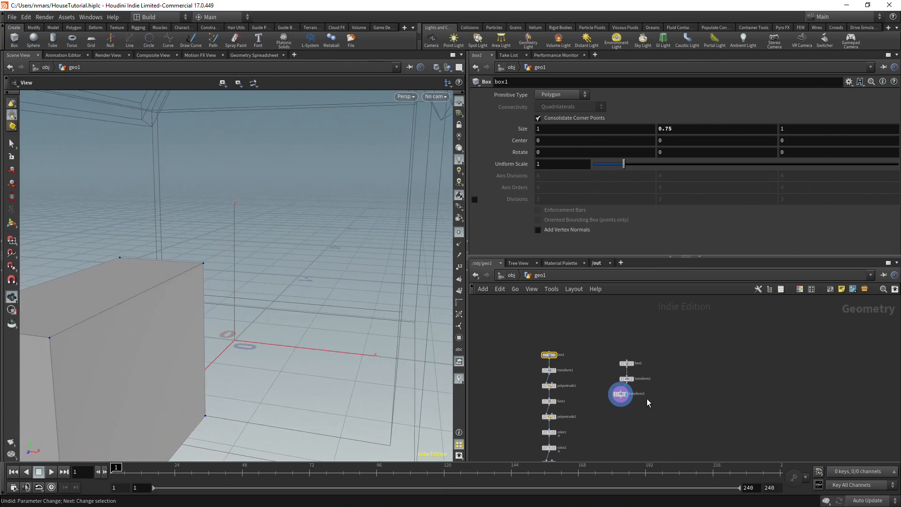
pyautogui.click(620, 394)
pyautogui.moveTo(557, 131)
pyautogui.mouseDown(button='middle')
pyautogui.moveTo(582, 130)
pyautogui.moveTo(557, 131)
pyautogui.mouseUp(button='middle')
pyautogui.hotkey('ctrl', 'z')
# Add a Boolean node below color3, with color3 connected to its first input.
pyautogui.moveTo(382, 195); pyautogui.dragTo(227, 297)
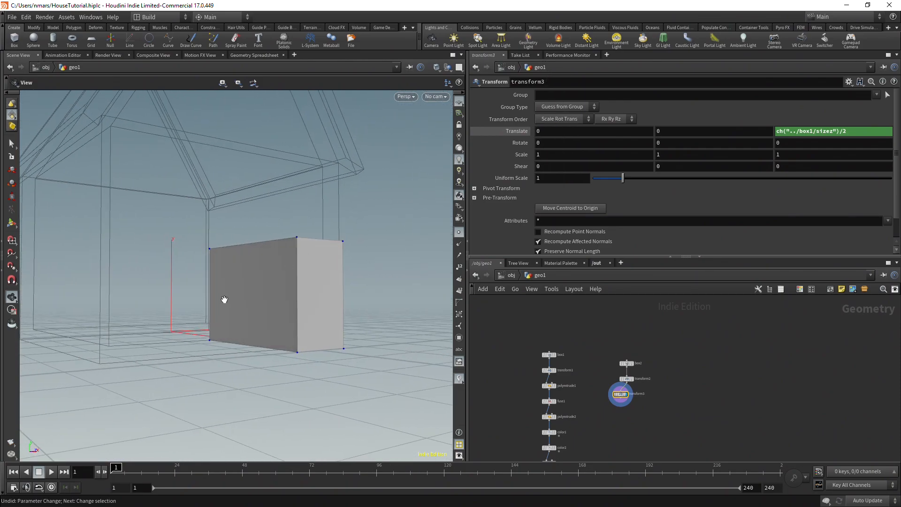
pyautogui.moveTo(217, 252)
pyautogui.mouseDown()
pyautogui.moveTo(238, 258)
pyautogui.moveTo(213, 260)
pyautogui.mouseUp()
pyautogui.moveTo(674, 405); pyautogui.dragTo(673, 336, button='middle')
pyautogui.scroll(-4, 674, 336)
pyautogui.scroll(3, 658, 351)
pyautogui.moveTo(650, 368); pyautogui.dragTo(665, 328, button='middle')
pyautogui.scroll(5, 632, 360)
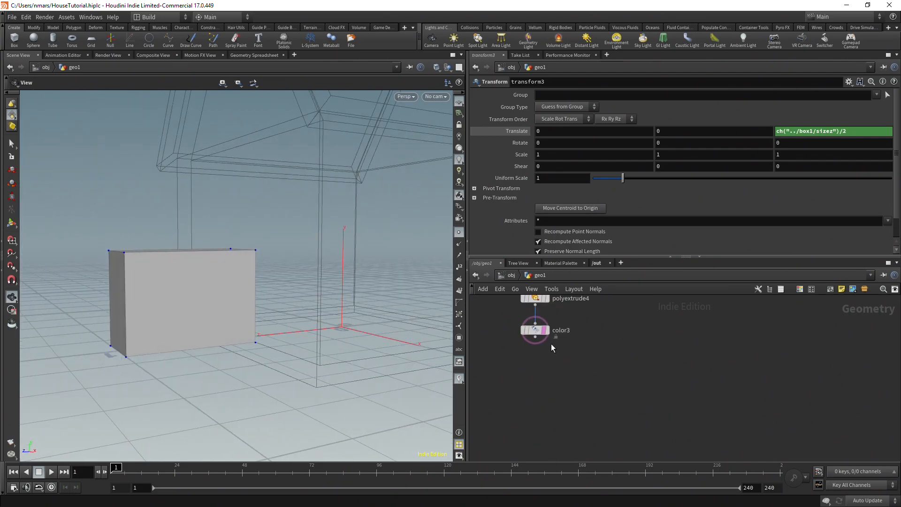
pyautogui.click(535, 337)
pyautogui.press('Tab')
pyautogui.write('bo')
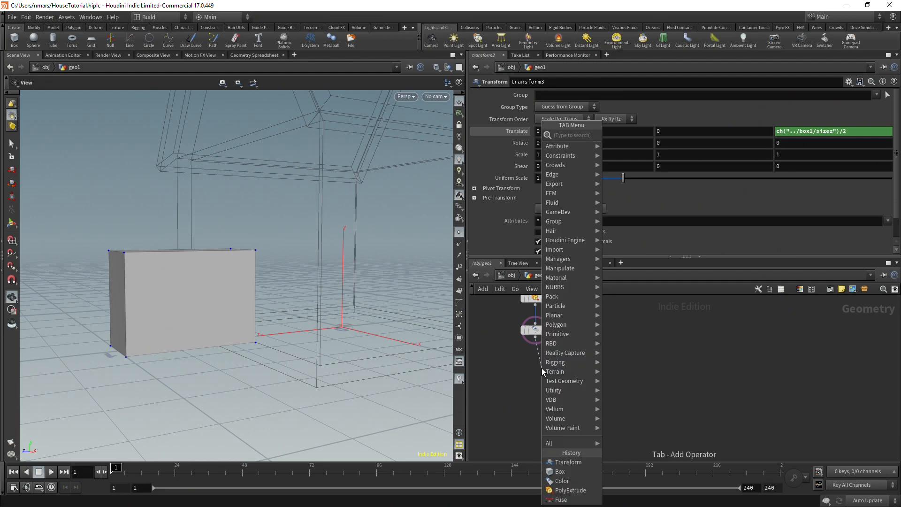
pyautogui.press('Return')
pyautogui.click(542, 368)
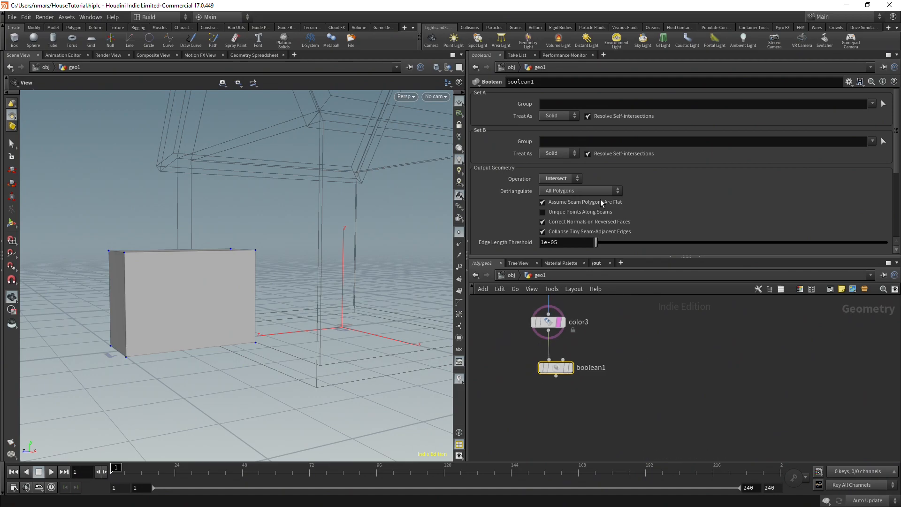
# Set boolean1 to Subtract, connect transform3 to its second input and display the result.
pyautogui.click(567, 180)
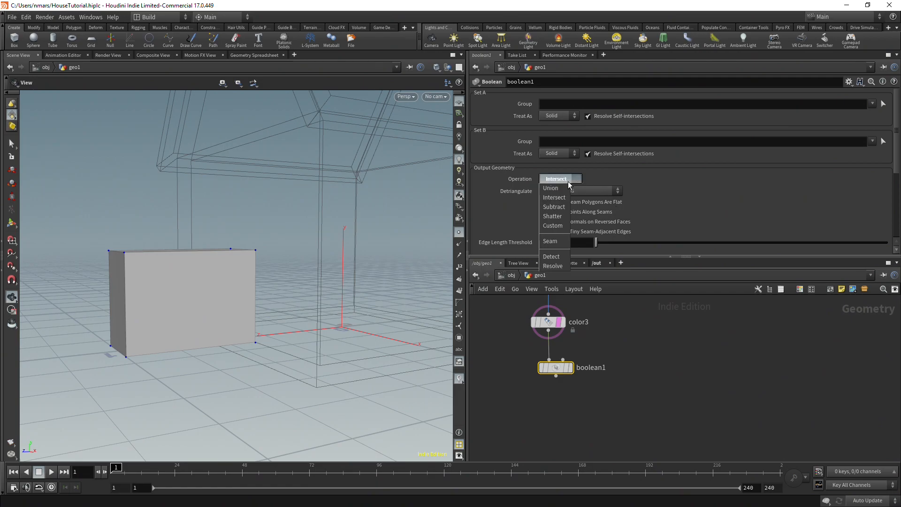
pyautogui.click(553, 207)
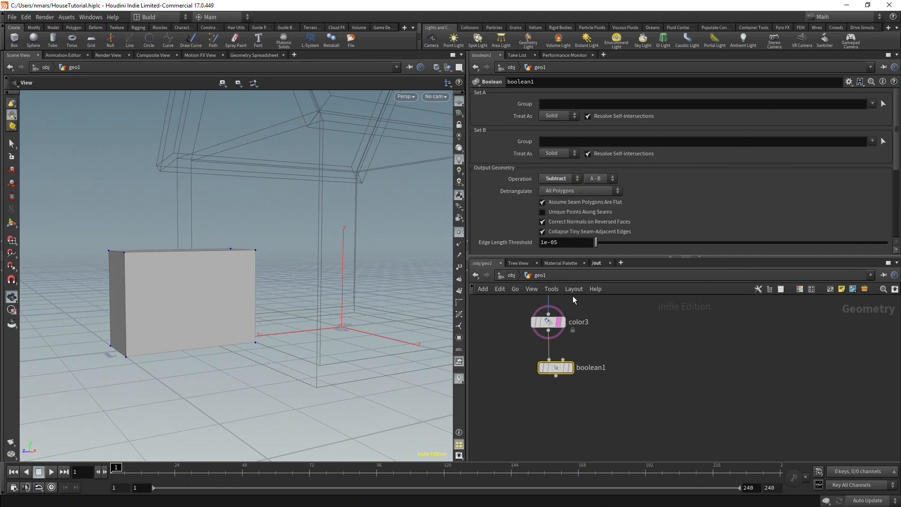
pyautogui.scroll(-3, 626, 344)
pyautogui.moveTo(626, 344); pyautogui.dragTo(599, 406, button='middle')
pyautogui.scroll(-3, 598, 407)
pyautogui.moveTo(631, 324); pyautogui.dragTo(622, 336, button='middle')
pyautogui.click(621, 332)
pyautogui.scroll(3, 623, 341)
pyautogui.click(570, 401)
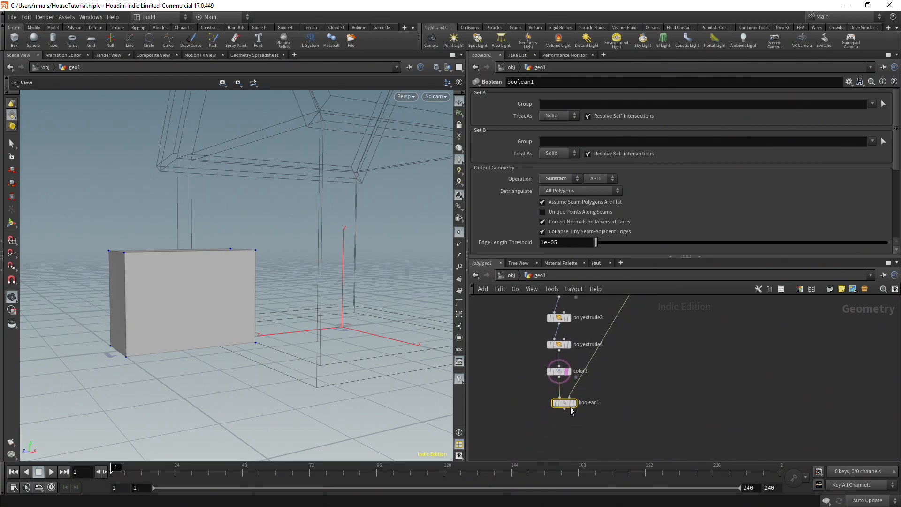
pyautogui.scroll(3, 572, 410)
pyautogui.click(578, 400)
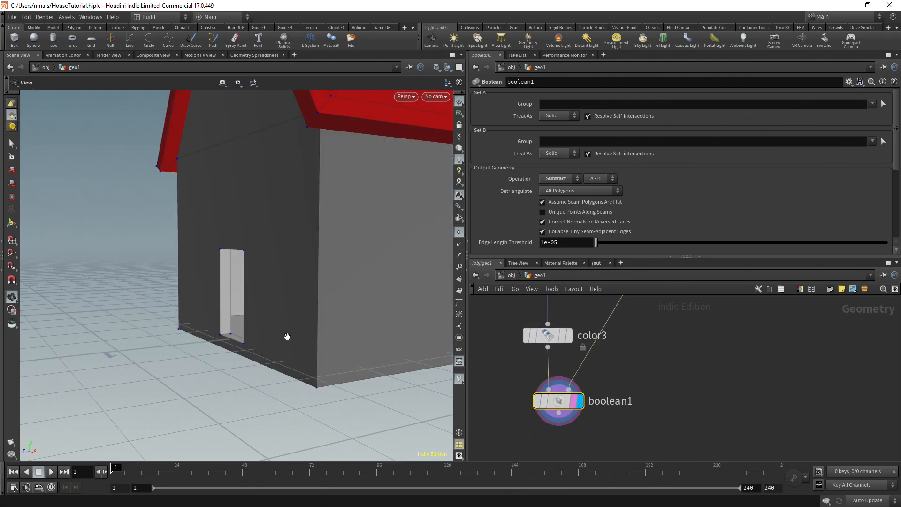
# Examine the door opening cut in the house wall, including its inner edges and the surrounding faces.
pyautogui.moveTo(288, 337); pyautogui.dragTo(340, 334)
pyautogui.moveTo(340, 333); pyautogui.dragTo(318, 300, button='middle')
pyautogui.moveTo(317, 300); pyautogui.dragTo(304, 251, button='right')
pyautogui.moveTo(304, 251); pyautogui.dragTo(342, 364, button='middle')
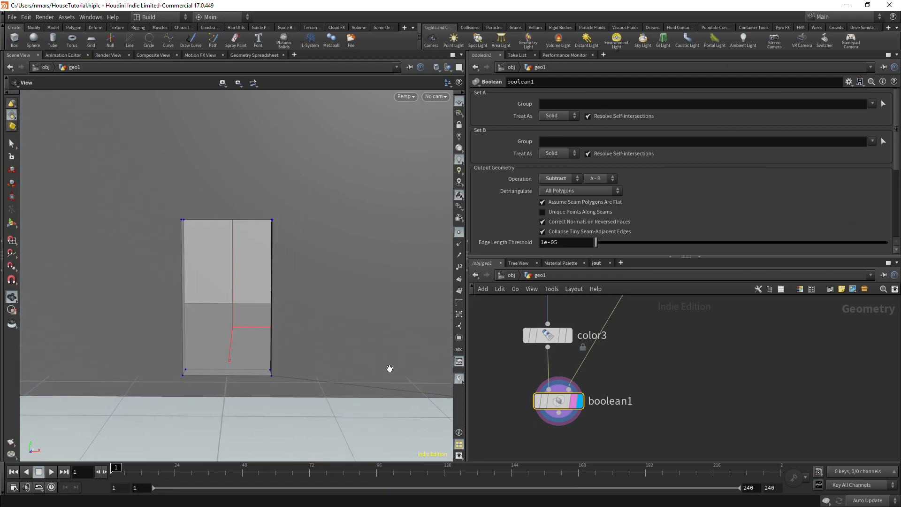
pyautogui.moveTo(318, 315); pyautogui.dragTo(270, 305)
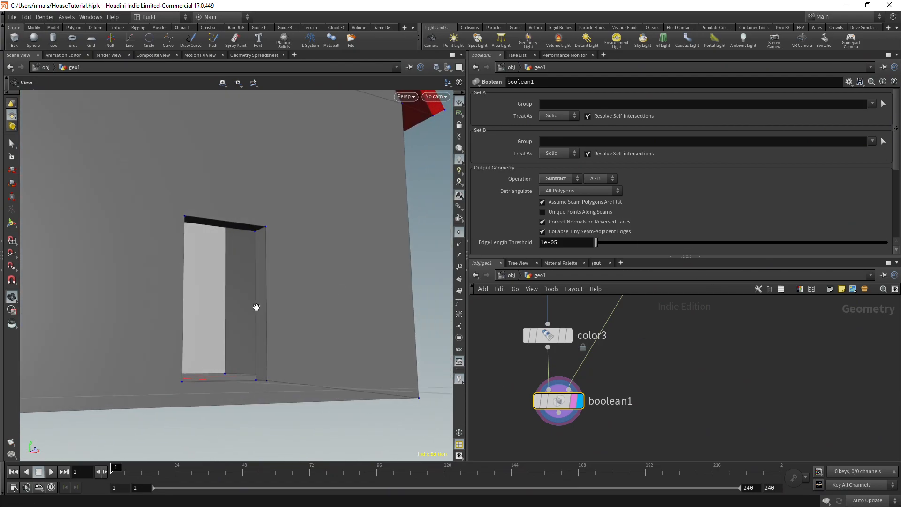
pyautogui.moveTo(270, 305); pyautogui.dragTo(303, 316, button='right')
pyautogui.moveTo(261, 238); pyautogui.dragTo(264, 268, button='right')
pyautogui.moveTo(253, 322); pyautogui.dragTo(287, 320, button='right')
pyautogui.moveTo(297, 327); pyautogui.dragTo(246, 340)
pyautogui.moveTo(246, 340); pyautogui.dragTo(288, 331, button='right')
pyautogui.moveTo(288, 330); pyautogui.dragTo(245, 255, button='middle')
pyautogui.moveTo(245, 255)
pyautogui.mouseDown()
pyautogui.moveTo(228, 256)
pyautogui.moveTo(231, 280)
pyautogui.moveTo(245, 272)
pyautogui.mouseUp()
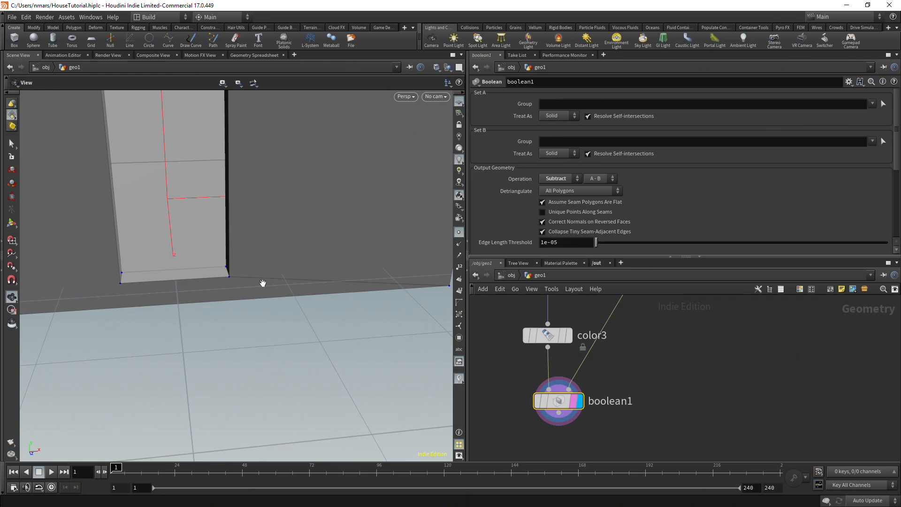
pyautogui.moveTo(287, 279); pyautogui.dragTo(290, 258)
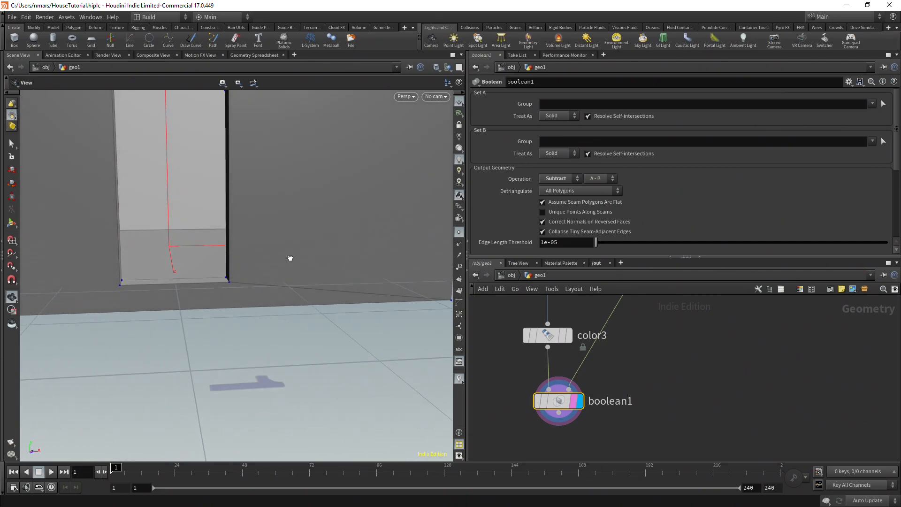
pyautogui.moveTo(286, 296); pyautogui.dragTo(188, 246)
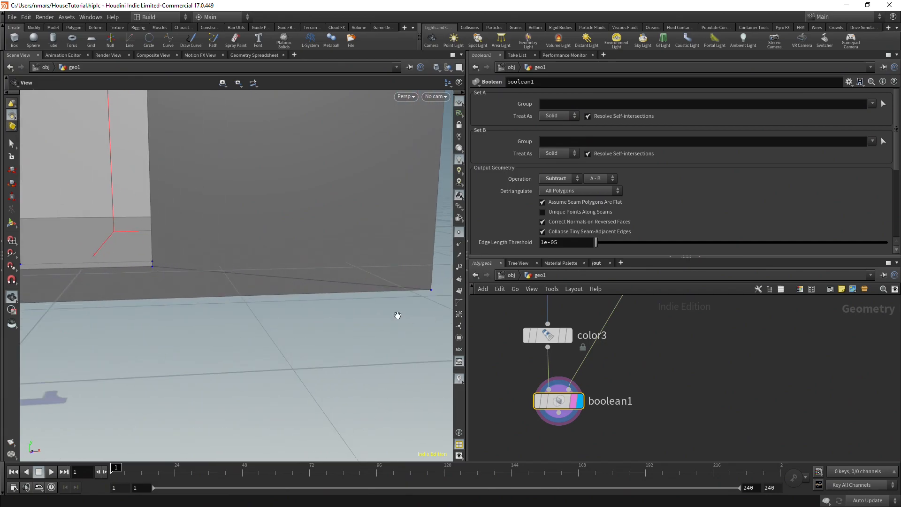
pyautogui.moveTo(414, 318); pyautogui.dragTo(324, 272, button='right')
pyautogui.moveTo(324, 272); pyautogui.dragTo(335, 322, button='middle')
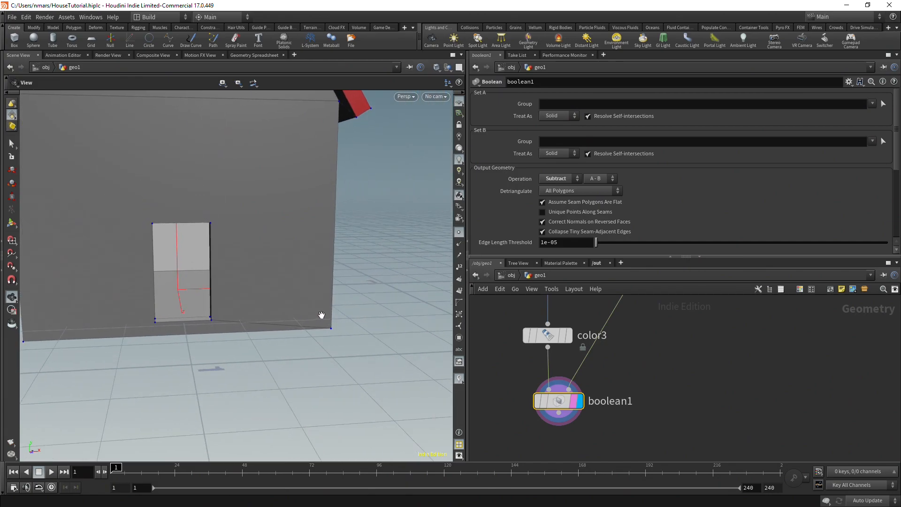
pyautogui.moveTo(321, 315); pyautogui.dragTo(300, 284)
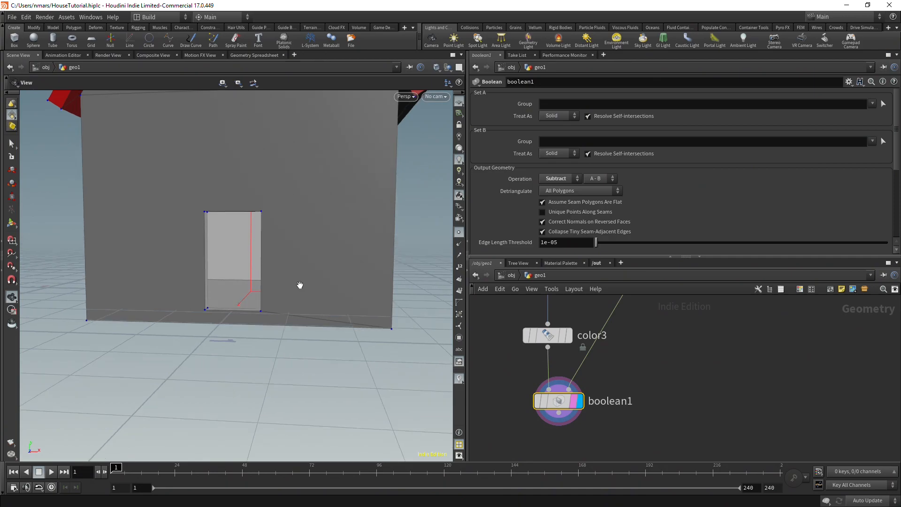
pyautogui.moveTo(273, 239); pyautogui.dragTo(295, 254)
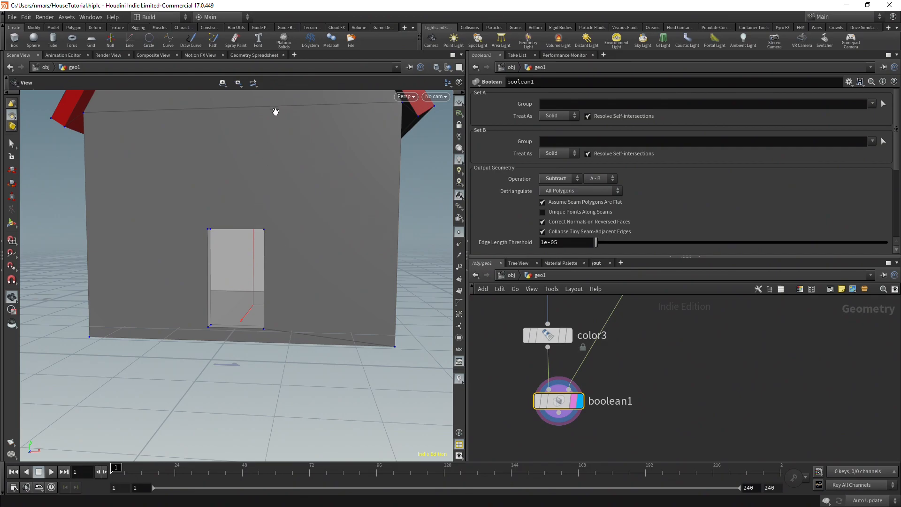
pyautogui.moveTo(268, 282); pyautogui.dragTo(287, 277)
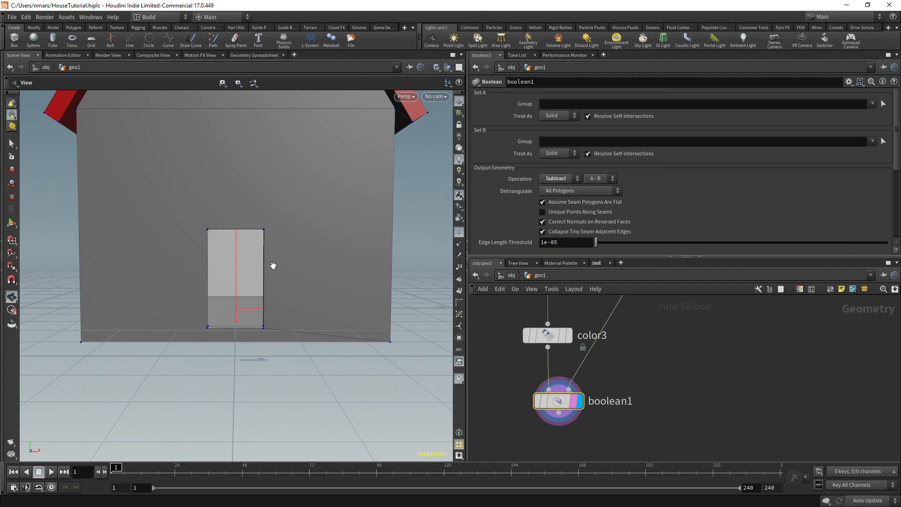
# Add a Divide node below boolean1 and display it to inspect the triangulated wall around the opening.
pyautogui.moveTo(611, 348); pyautogui.dragTo(633, 317, button='middle')
pyautogui.click(593, 385)
pyautogui.press('Tab')
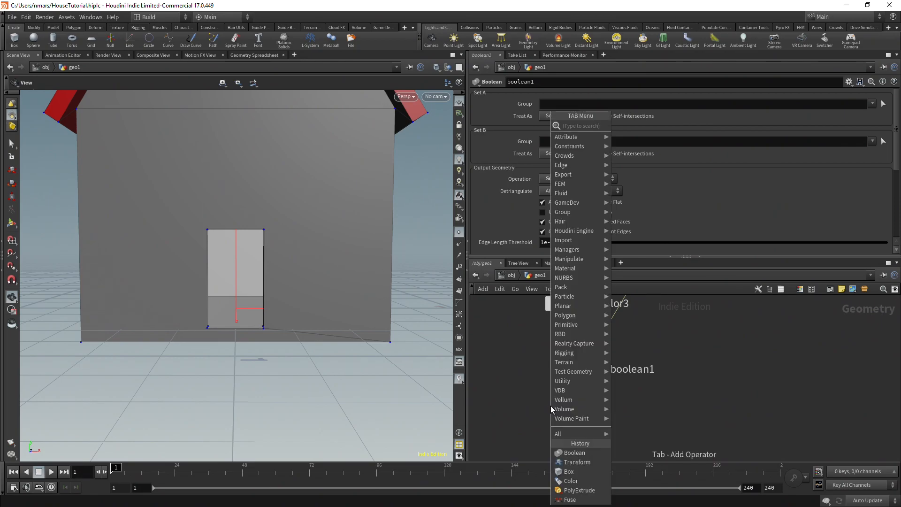
pyautogui.write('divid')
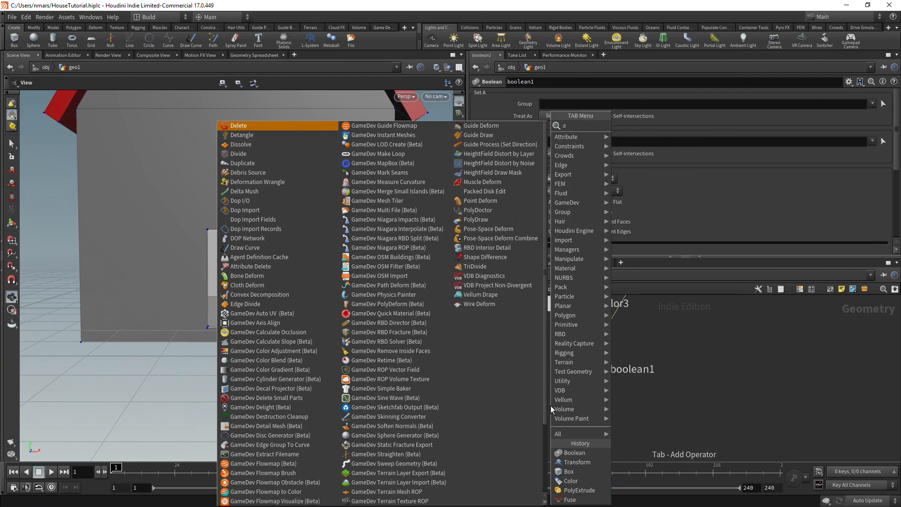
pyautogui.press('Return')
pyautogui.click(550, 408)
pyautogui.scroll(3, 551, 420)
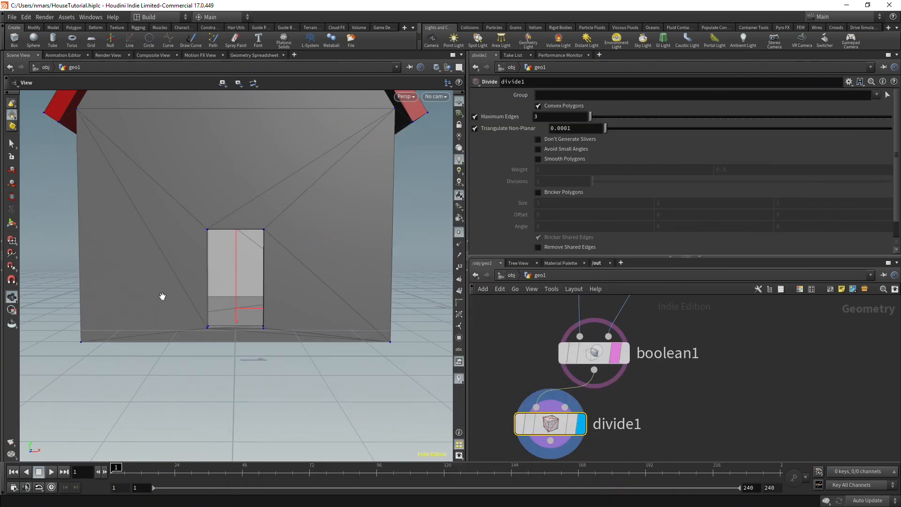
pyautogui.moveTo(321, 176); pyautogui.dragTo(273, 199)
pyautogui.scroll(5, 237, 252)
pyautogui.moveTo(238, 252); pyautogui.dragTo(301, 259)
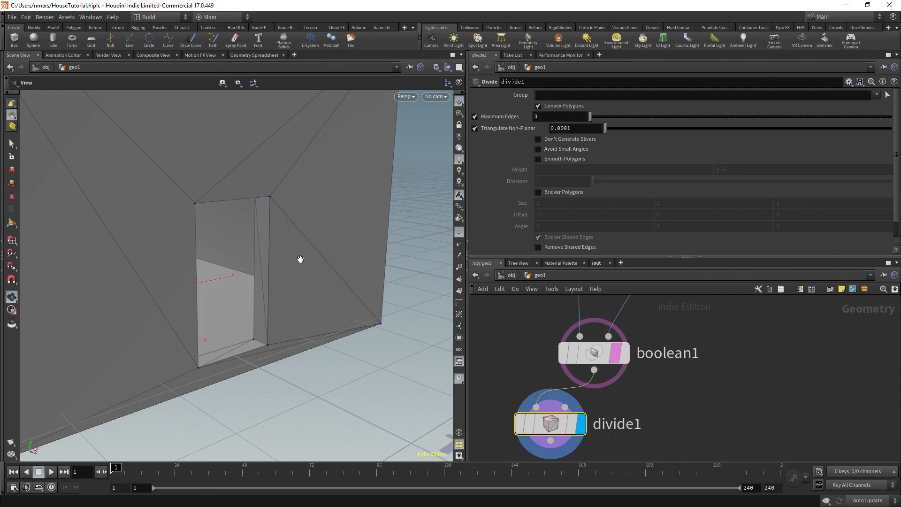
# Return the display to boolean1, compare the undivided wall and delete the Divide node.
pyautogui.click(624, 352)
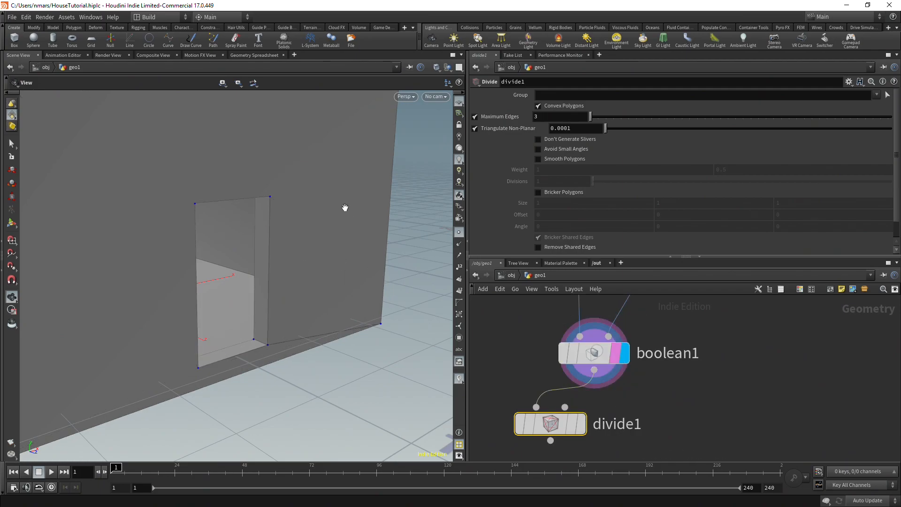
pyautogui.moveTo(152, 346); pyautogui.dragTo(178, 299)
pyautogui.scroll(7, 249, 294)
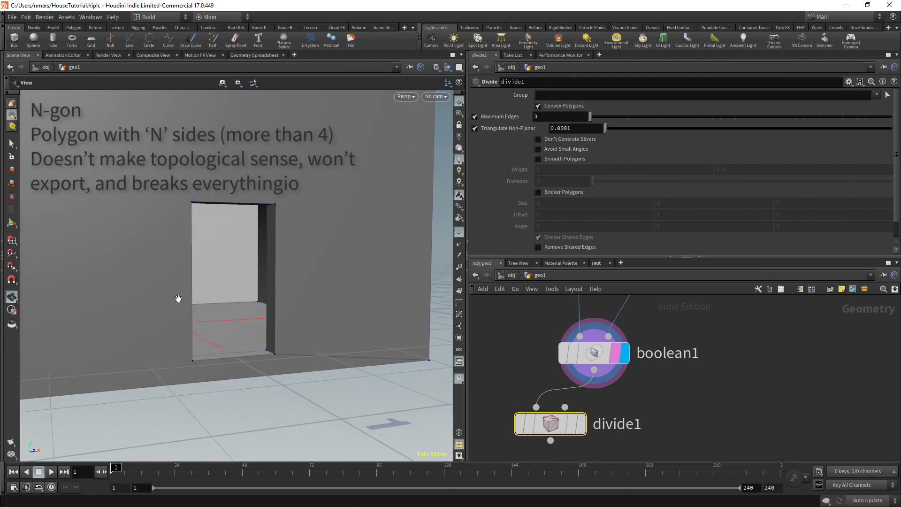
pyautogui.scroll(-5, 179, 299)
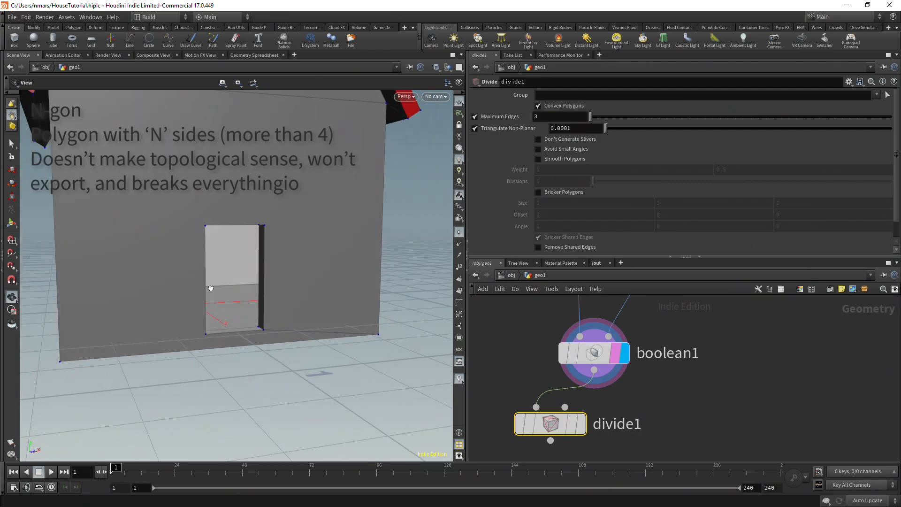
pyautogui.press('Delete')
# Shift the door opening sideways by setting transform3's X translation to -0.2.
pyautogui.scroll(-3, 698, 362)
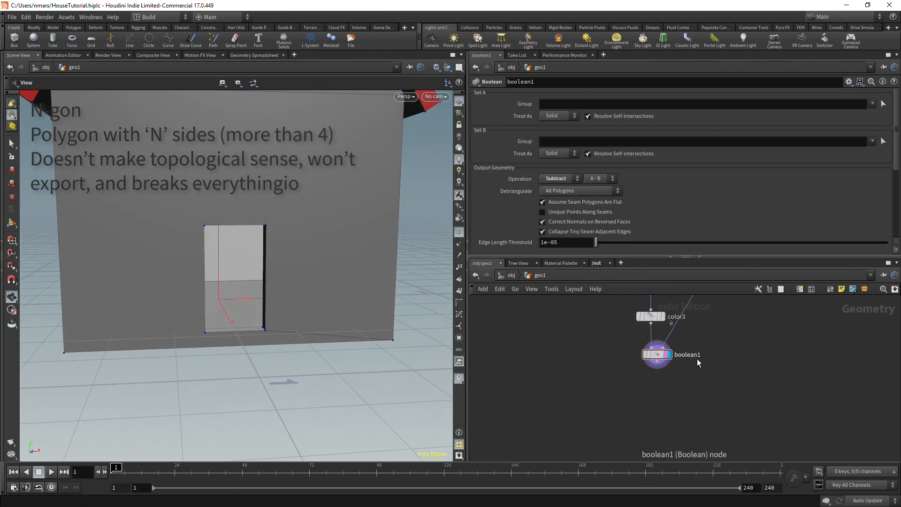
pyautogui.moveTo(671, 299); pyautogui.dragTo(628, 369, button='middle')
pyautogui.scroll(-1, 628, 367)
pyautogui.moveTo(697, 312); pyautogui.dragTo(670, 438, button='middle')
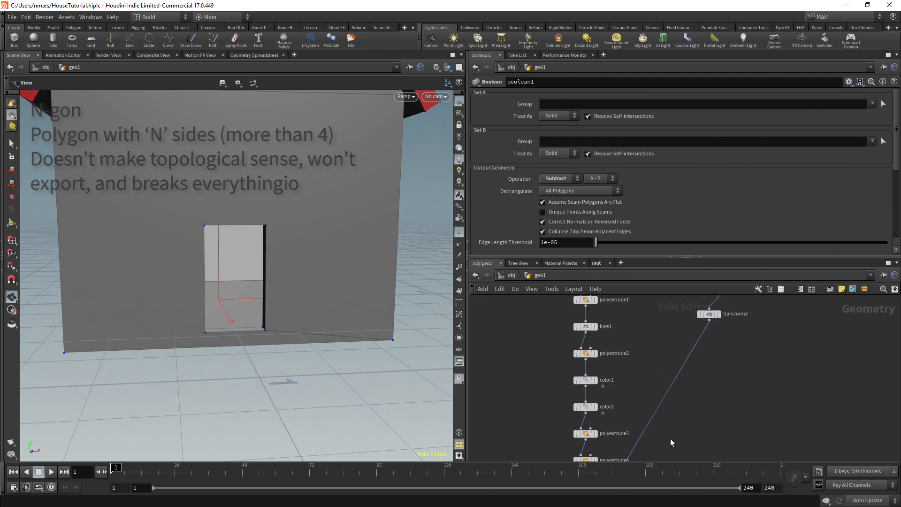
pyautogui.click(706, 315)
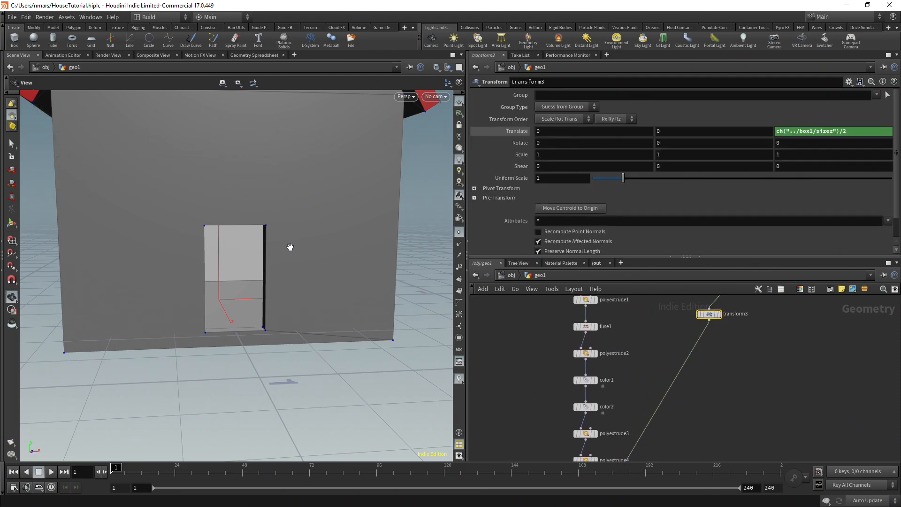
pyautogui.scroll(-4, 290, 247)
pyautogui.moveTo(555, 130); pyautogui.dragTo(540, 131, button='middle')
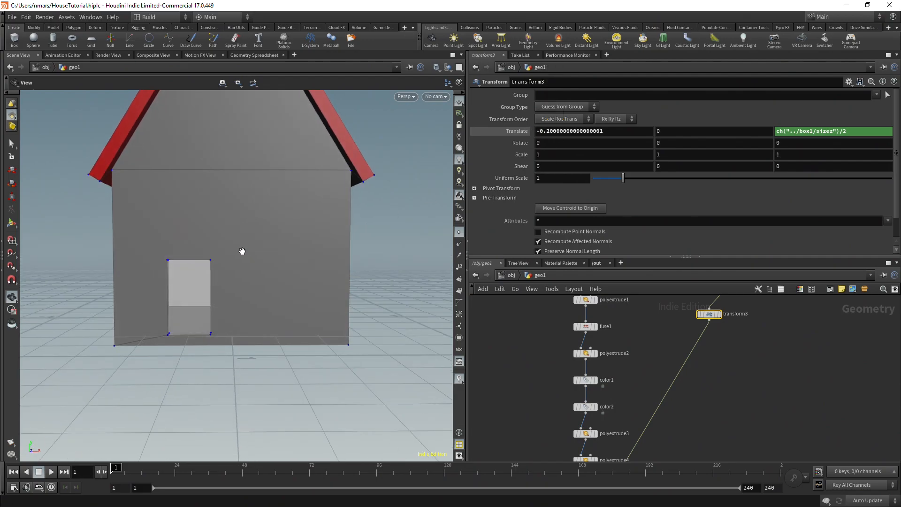
pyautogui.scroll(-3, 238, 251)
pyautogui.moveTo(252, 285)
pyautogui.mouseDown()
pyautogui.moveTo(361, 285)
pyautogui.moveTo(263, 278)
pyautogui.moveTo(244, 293)
pyautogui.mouseUp()
pyautogui.scroll(5, 265, 282)
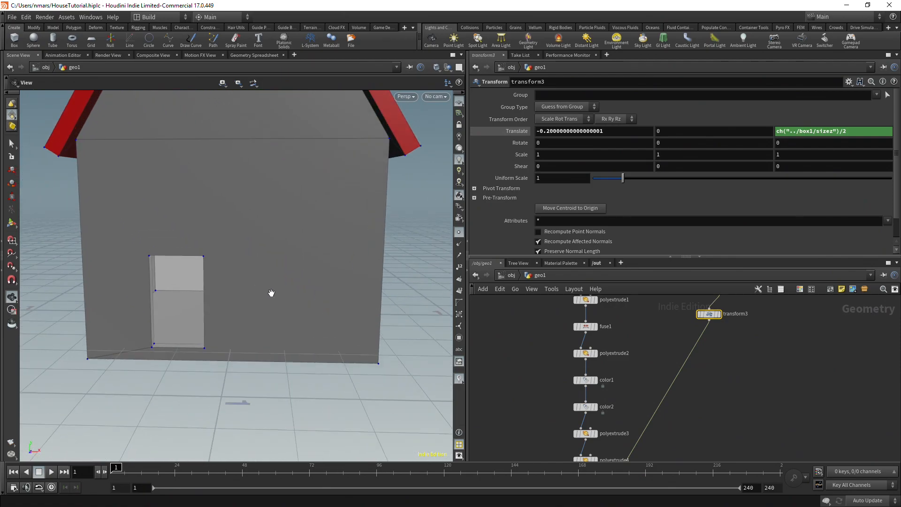
# Duplicate the box2, transform2 and transform3 chain and place the copy beside the original.
pyautogui.scroll(-3, 617, 342)
pyautogui.moveTo(709, 336); pyautogui.dragTo(702, 377, button='middle')
pyautogui.scroll(-1, 717, 402)
pyautogui.scroll(5, 682, 376)
pyautogui.moveTo(653, 370); pyautogui.dragTo(666, 370)
pyautogui.scroll(-2, 666, 373)
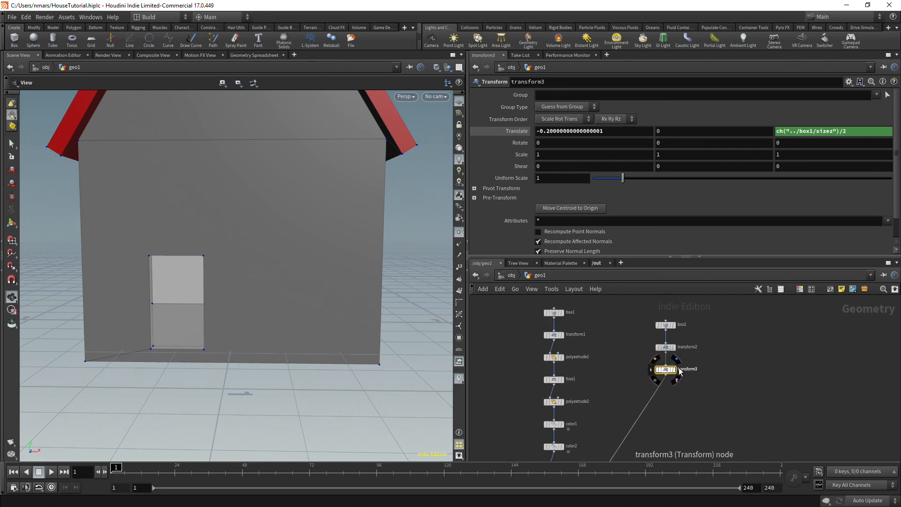
pyautogui.moveTo(643, 310); pyautogui.dragTo(728, 409)
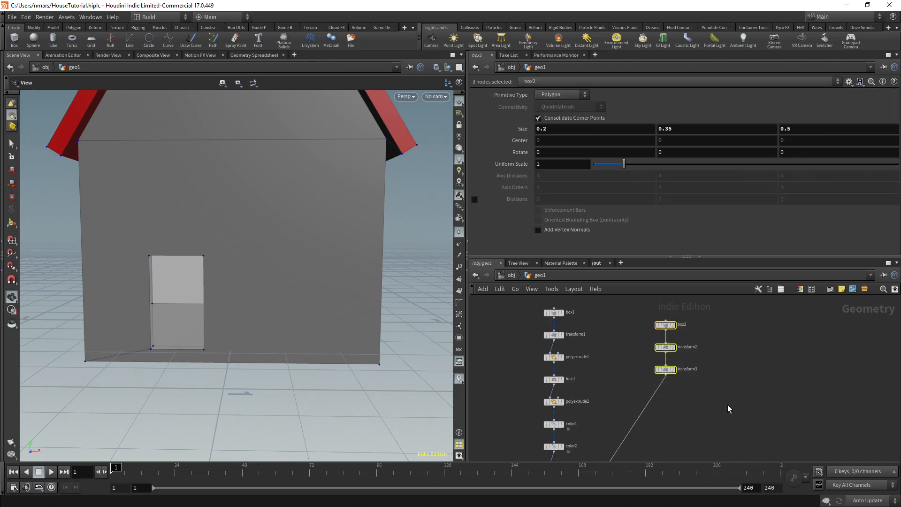
pyautogui.hotkey('ctrl', 'c')
pyautogui.hotkey('ctrl', 'v')
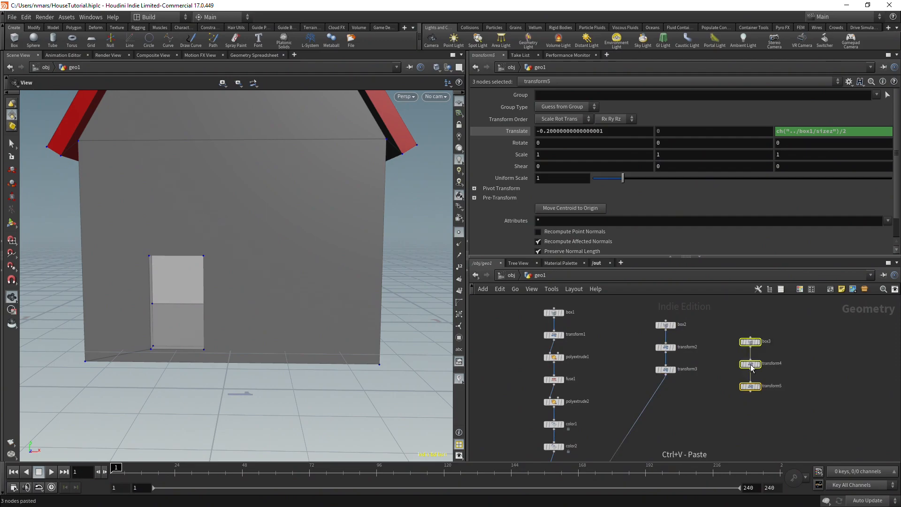
pyautogui.moveTo(746, 390); pyautogui.dragTo(737, 373)
pyautogui.scroll(3, 738, 374)
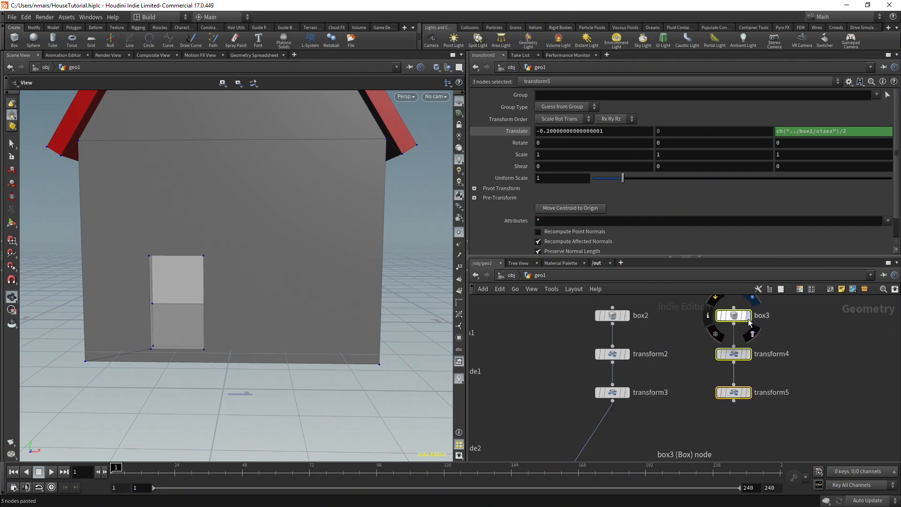
# Display box3 and link its Y size to its X size with a relative reference.
pyautogui.click(746, 316)
pyautogui.moveTo(384, 333); pyautogui.dragTo(254, 336)
pyautogui.click(733, 315)
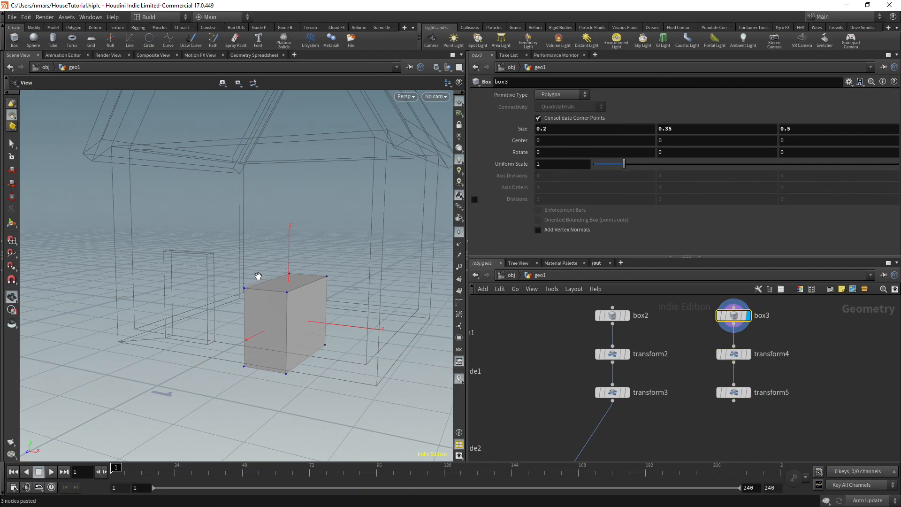
pyautogui.rightClick(555, 130)
pyautogui.moveTo(576, 159)
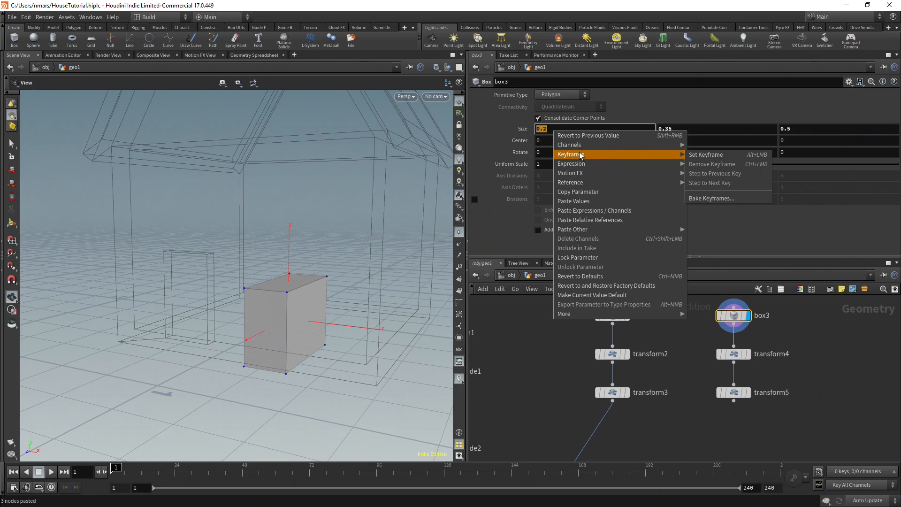
pyautogui.click(596, 192)
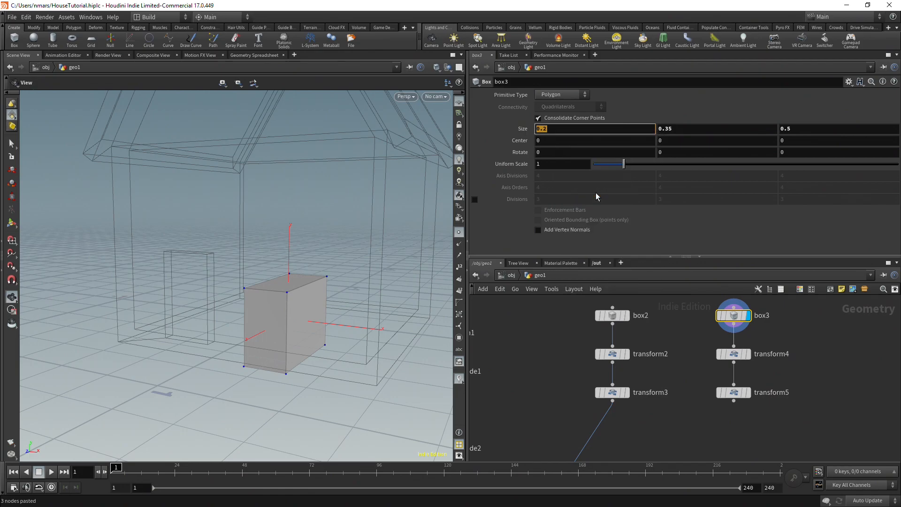
pyautogui.click(684, 129)
pyautogui.rightClick(684, 129)
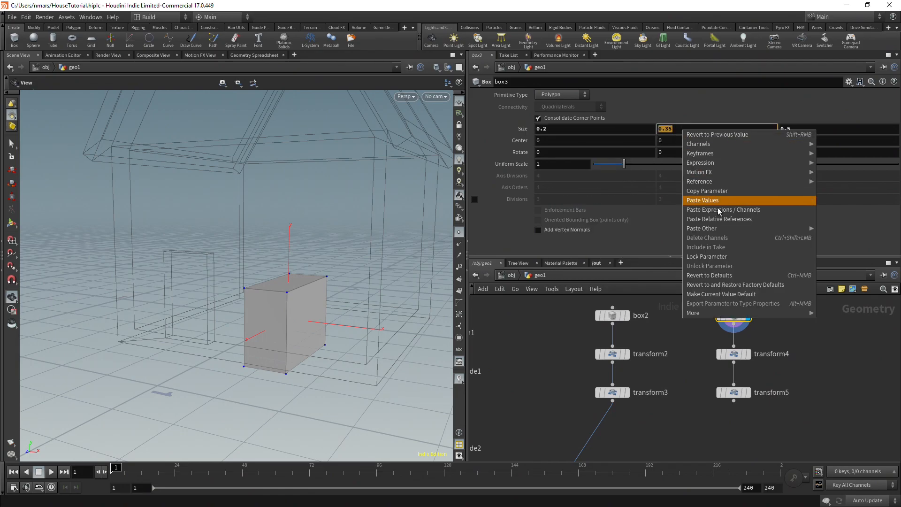
pyautogui.click(735, 223)
pyautogui.press('Return')
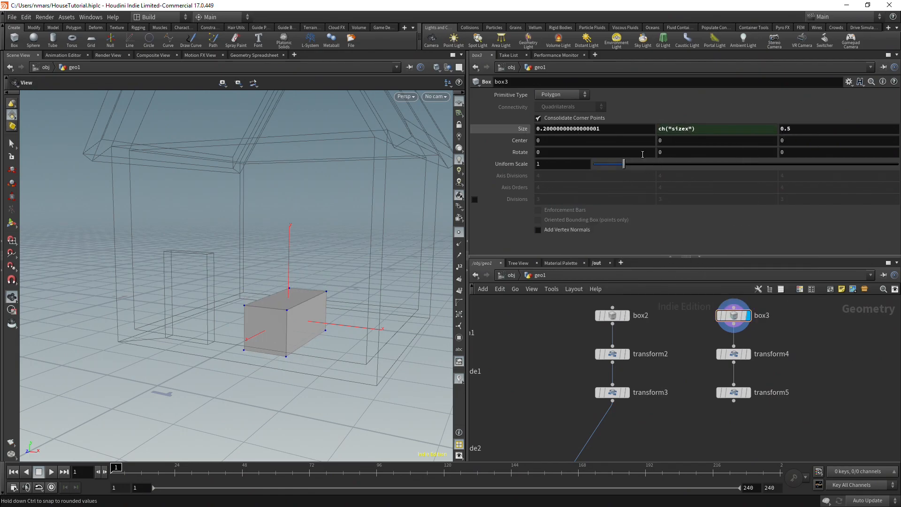
# Raise box3's X size to 0.8 to test the linked height.
pyautogui.moveTo(616, 134); pyautogui.dragTo(558, 126, button='middle')
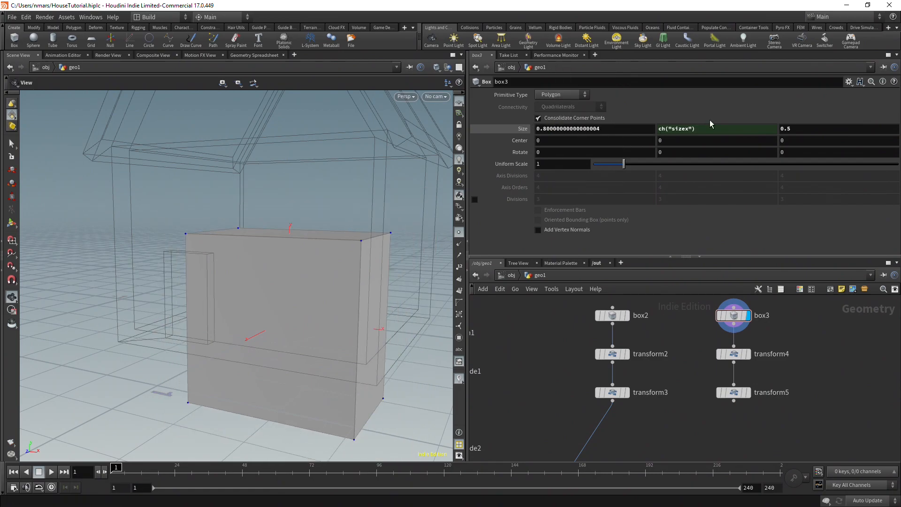
# Set box3's X size to 0.2 for the window box.
pyautogui.moveTo(622, 129)
pyautogui.mouseDown(button='middle')
pyautogui.moveTo(610, 127)
pyautogui.moveTo(622, 135)
pyautogui.mouseUp(button='middle')
pyautogui.doubleClick(620, 133)
pyautogui.write('0.2')
pyautogui.press('Return')
pyautogui.moveTo(345, 270); pyautogui.dragTo(350, 298)
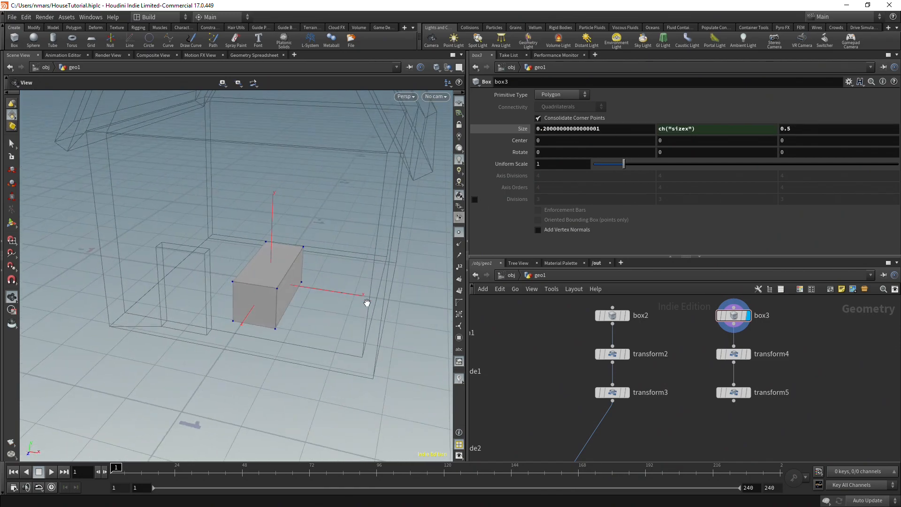
# Display transform5 and set its translation to X 0.2 and Y 0.1 to place the window box beside the door.
pyautogui.click(733, 354)
pyautogui.moveTo(375, 328); pyautogui.dragTo(358, 332)
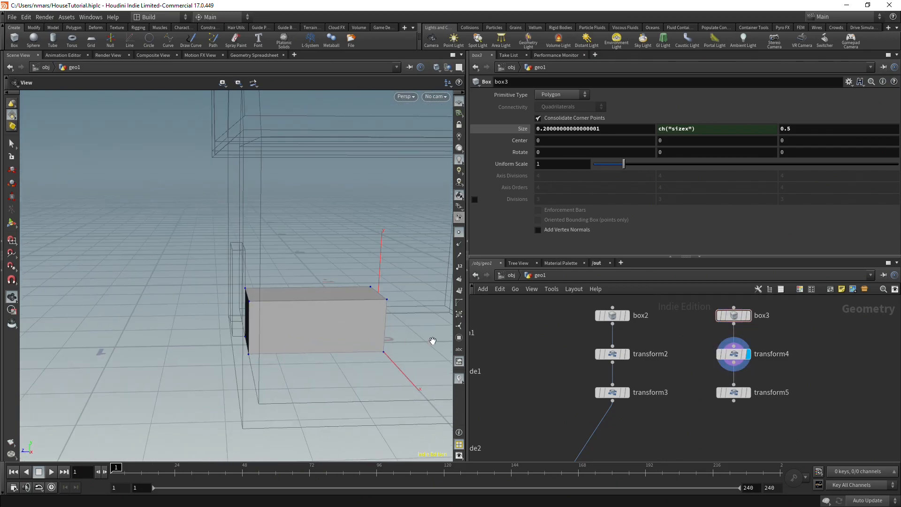
pyautogui.click(733, 392)
pyautogui.moveTo(183, 346); pyautogui.dragTo(295, 347)
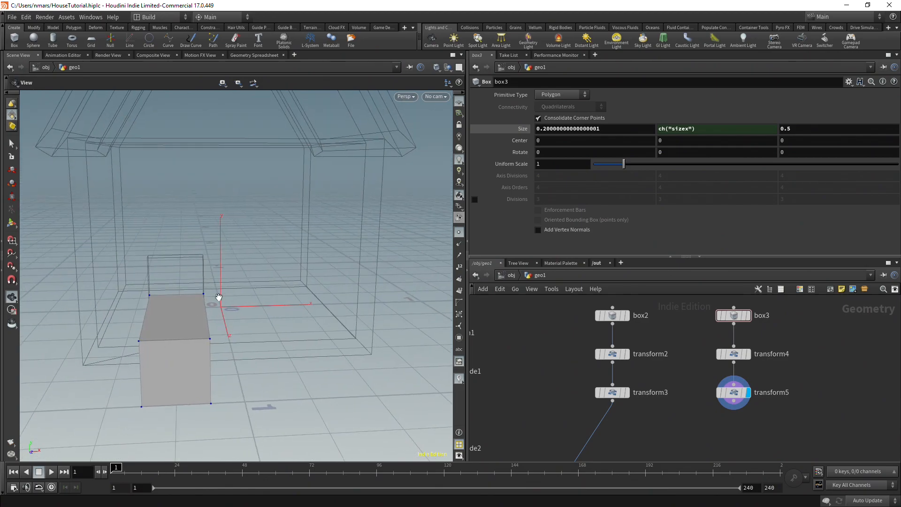
pyautogui.click(732, 390)
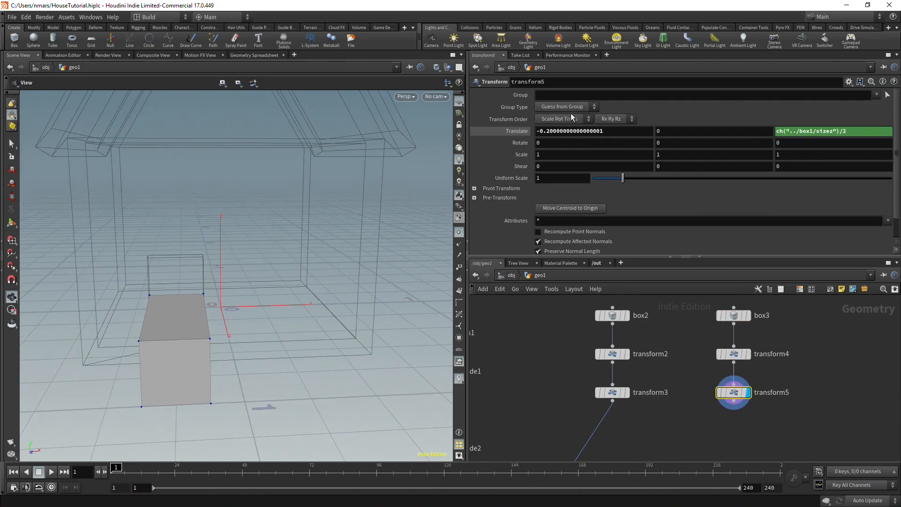
pyautogui.moveTo(569, 133); pyautogui.dragTo(706, 178, button='middle')
pyautogui.moveTo(729, 133); pyautogui.dragTo(714, 133, button='middle')
pyautogui.moveTo(283, 243); pyautogui.dragTo(210, 280)
pyautogui.moveTo(293, 273); pyautogui.dragTo(346, 228, button='middle')
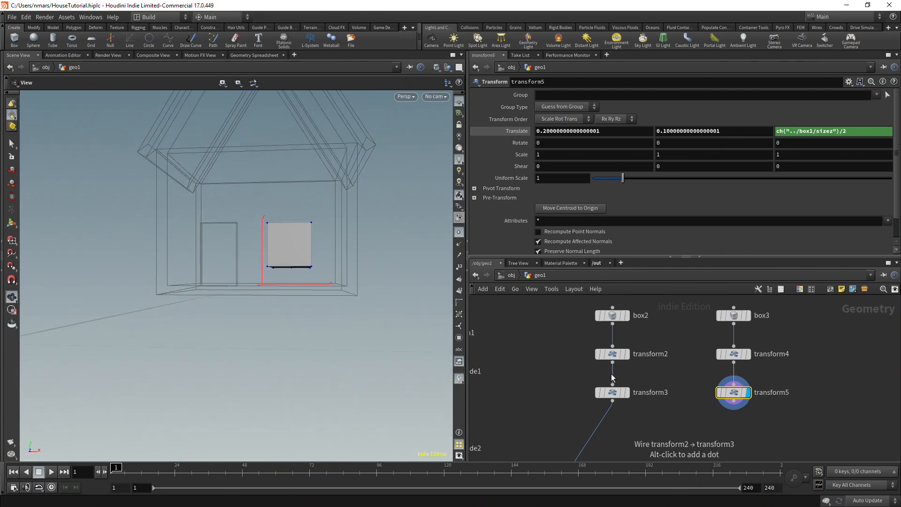
# Display the boolean1 node at the end of the house chain.
pyautogui.scroll(-2, 725, 397)
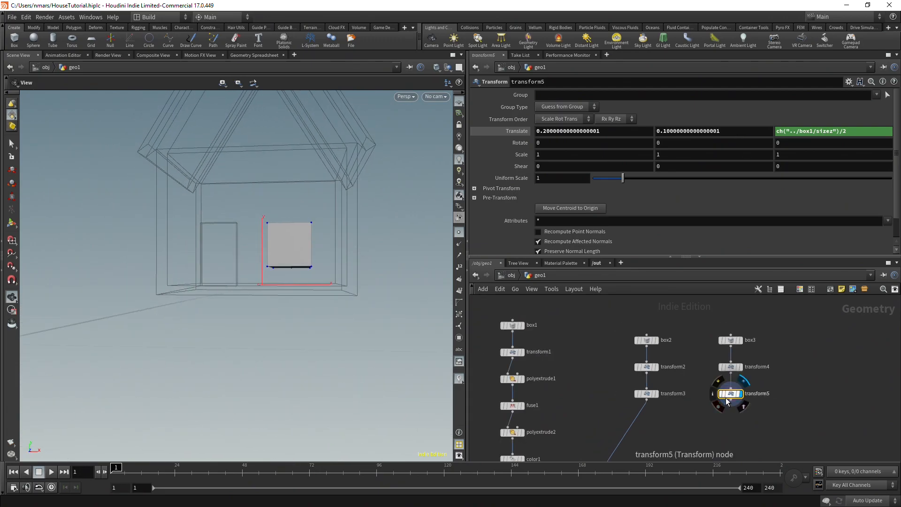
pyautogui.scroll(1, 730, 406)
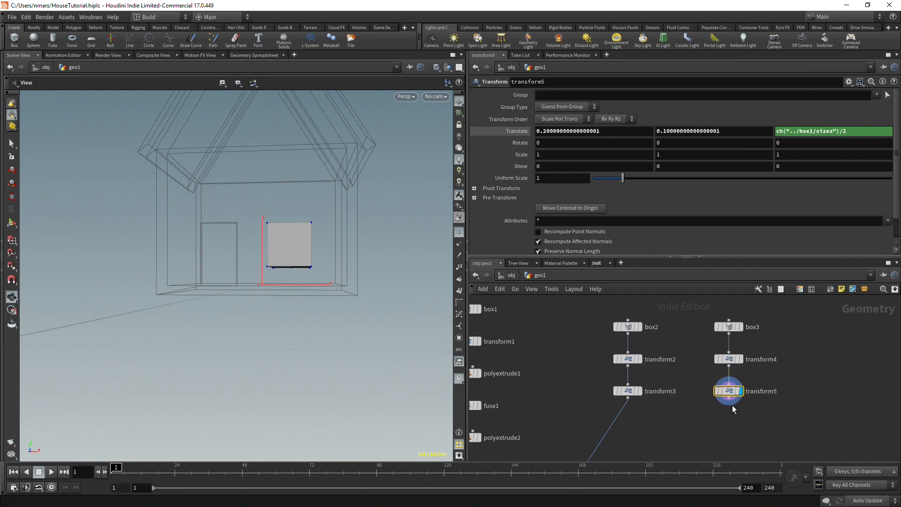
pyautogui.click(728, 401)
pyautogui.moveTo(700, 419); pyautogui.dragTo(749, 321, button='middle')
pyautogui.scroll(-3, 750, 321)
pyautogui.scroll(2, 734, 369)
pyautogui.press('Escape')
pyautogui.scroll(3, 679, 394)
pyautogui.click(549, 417)
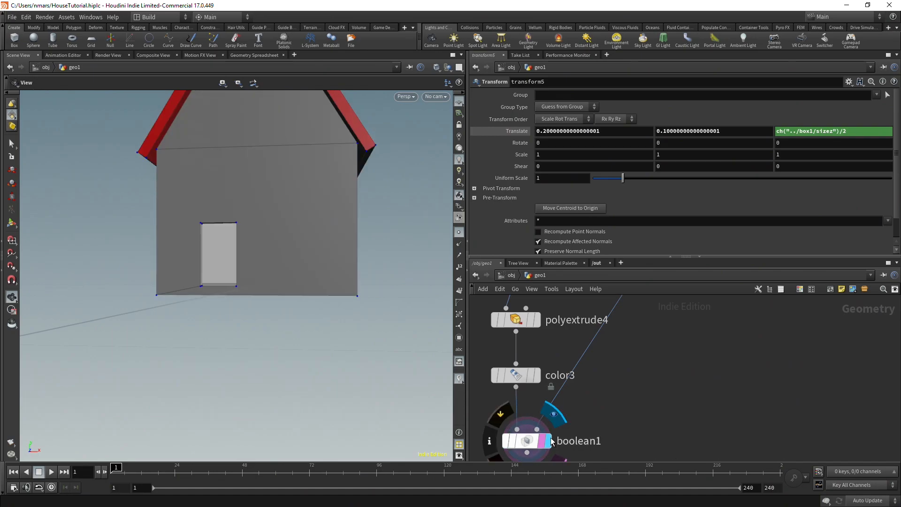
# Duplicate the boolean1 node and place the copy beneath it.
pyautogui.scroll(-5, 698, 381)
pyautogui.scroll(2, 678, 397)
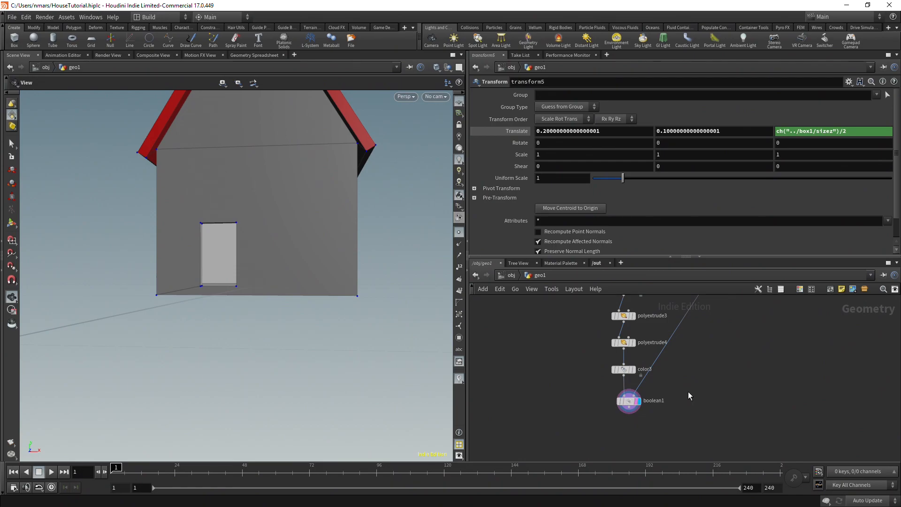
pyautogui.scroll(1, 685, 390)
pyautogui.moveTo(696, 396); pyautogui.dragTo(713, 342, button='middle')
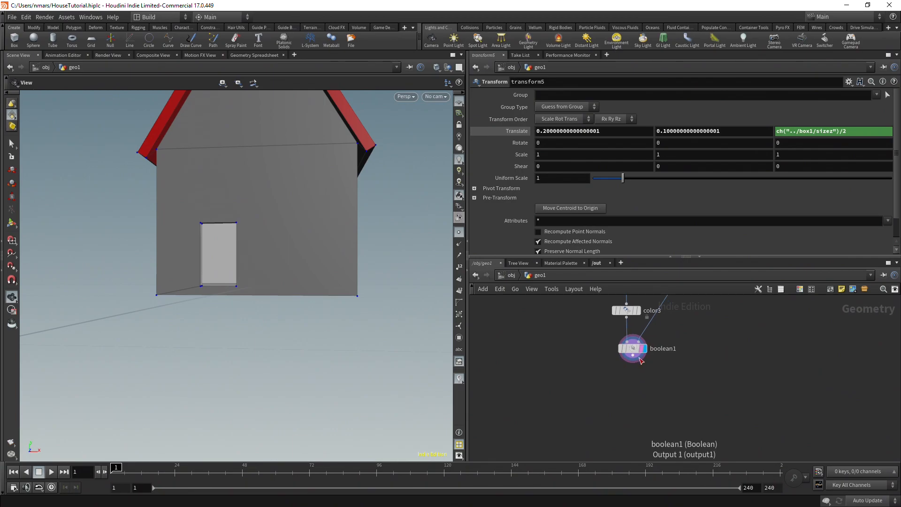
pyautogui.click(632, 349)
pyautogui.hotkey('ctrl', 'c')
pyautogui.hotkey('ctrl', 'v')
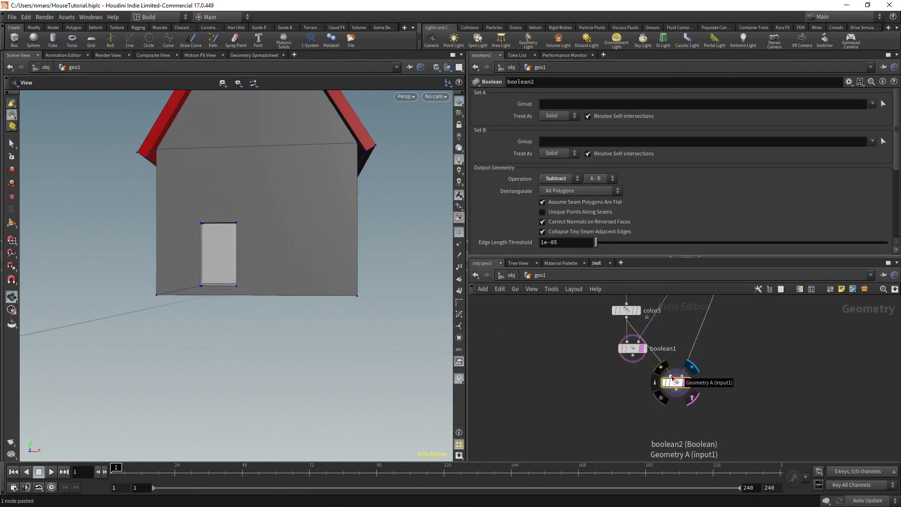
# Cut the window opening by wiring boolean1 into boolean2's first input and transform5 into its second input.
pyautogui.moveTo(632, 355); pyautogui.dragTo(670, 375)
pyautogui.scroll(-4, 730, 364)
pyautogui.moveTo(732, 364); pyautogui.dragTo(673, 422, button='middle')
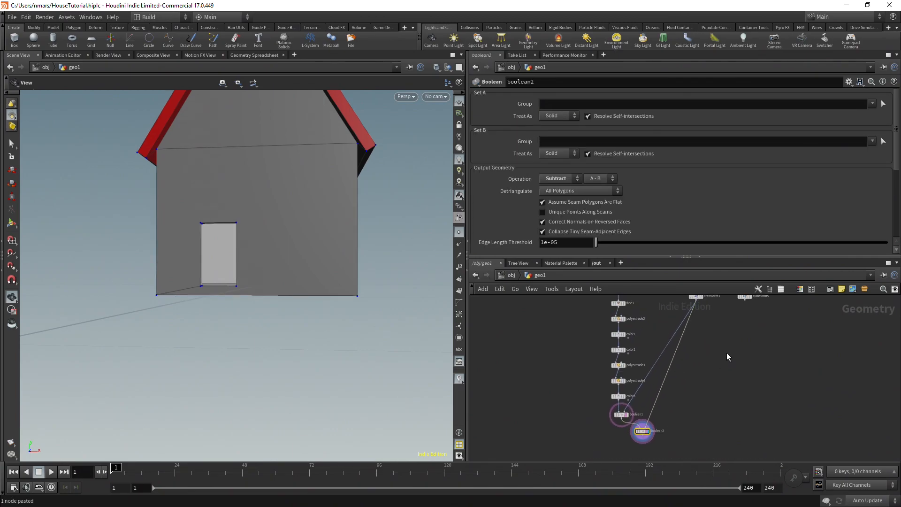
pyautogui.moveTo(745, 302); pyautogui.dragTo(648, 427)
pyautogui.scroll(2, 648, 428)
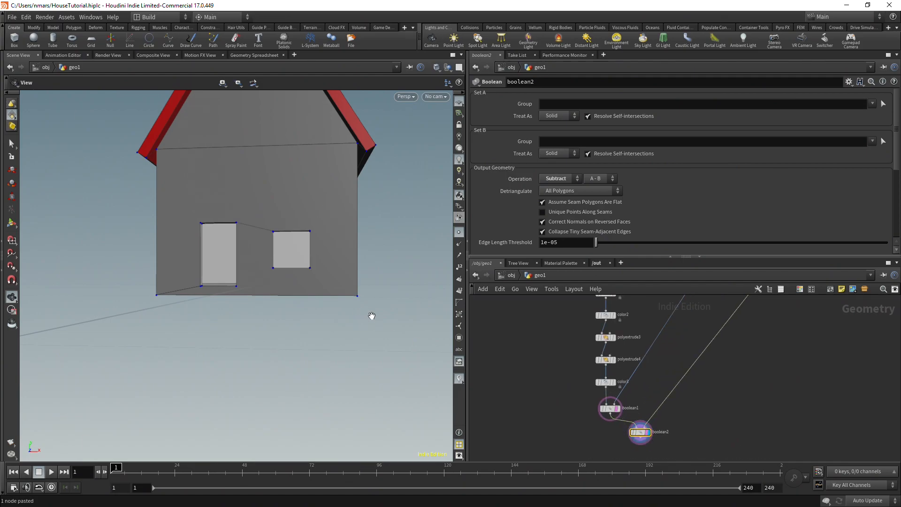
# Examine the door and window openings in the front wall from different angles.
pyautogui.scroll(5, 248, 277)
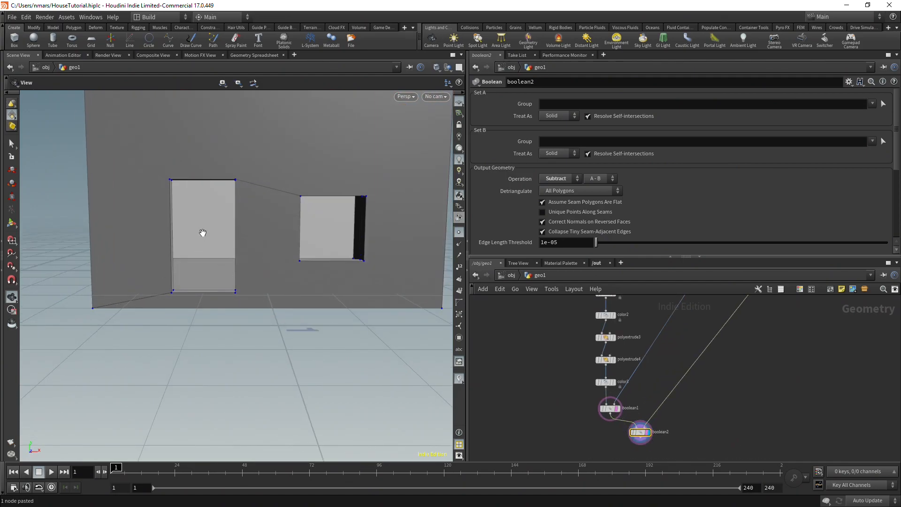
pyautogui.moveTo(368, 228); pyautogui.dragTo(349, 258)
pyautogui.moveTo(299, 230); pyautogui.dragTo(297, 263, button='middle')
pyautogui.scroll(-3, 298, 263)
pyautogui.moveTo(297, 263); pyautogui.dragTo(278, 259)
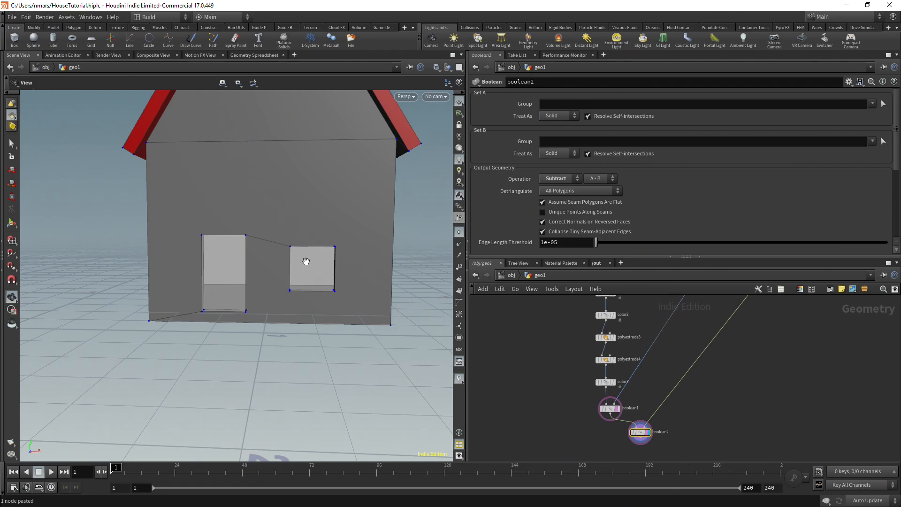
pyautogui.moveTo(305, 261); pyautogui.dragTo(306, 252, button='right')
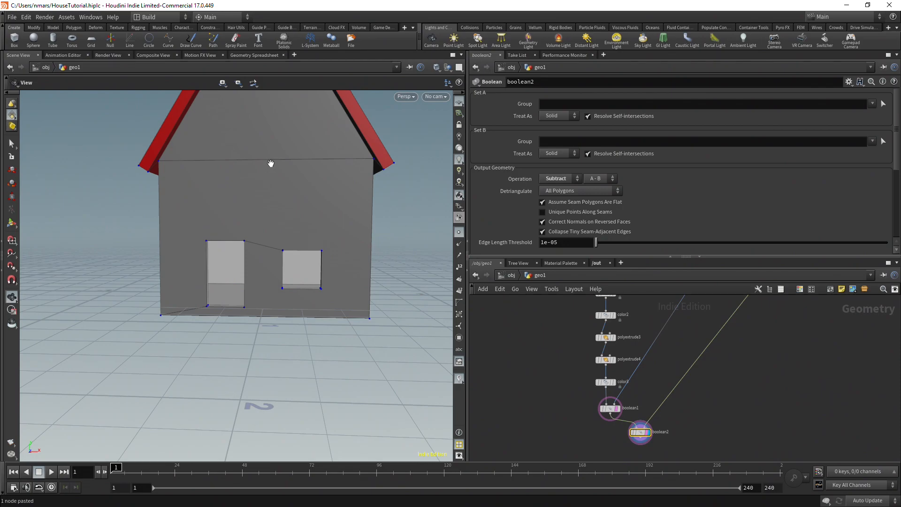
pyautogui.press('h')
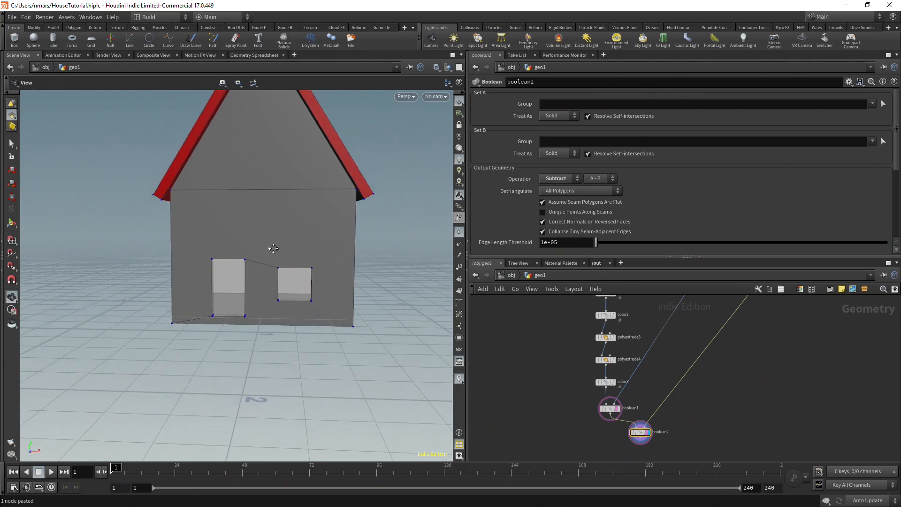
pyautogui.scroll(2, 281, 304)
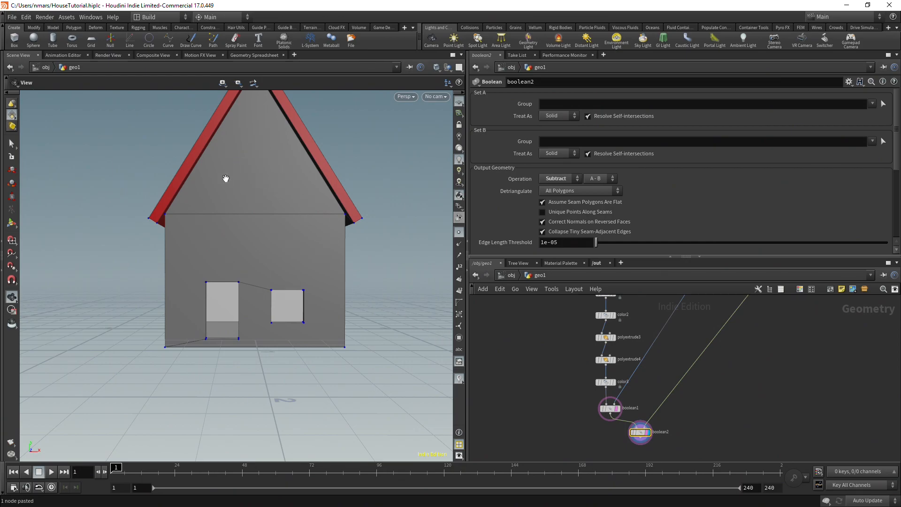
pyautogui.scroll(-6, 645, 395)
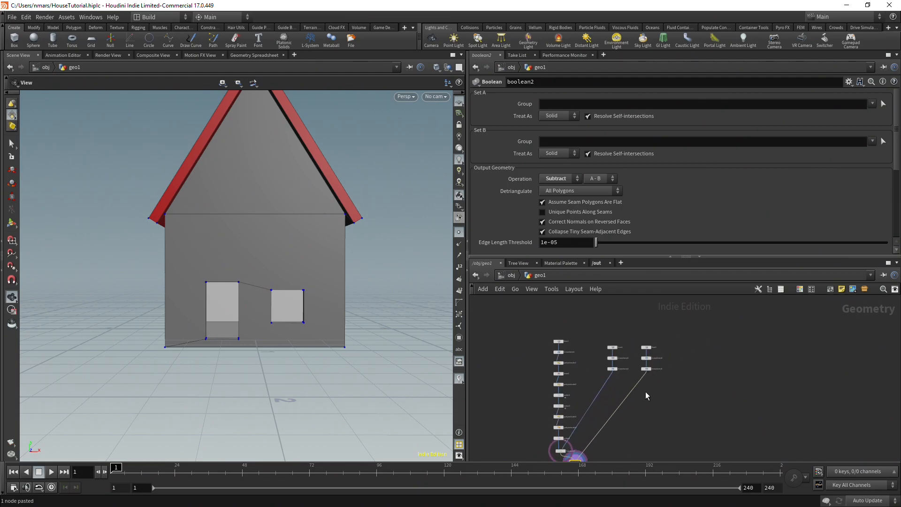
pyautogui.scroll(2, 646, 392)
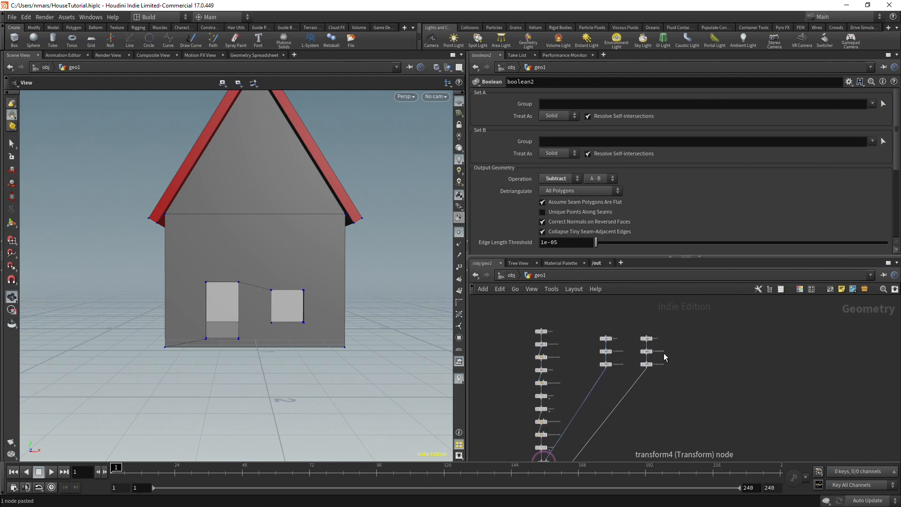
pyautogui.scroll(2, 690, 357)
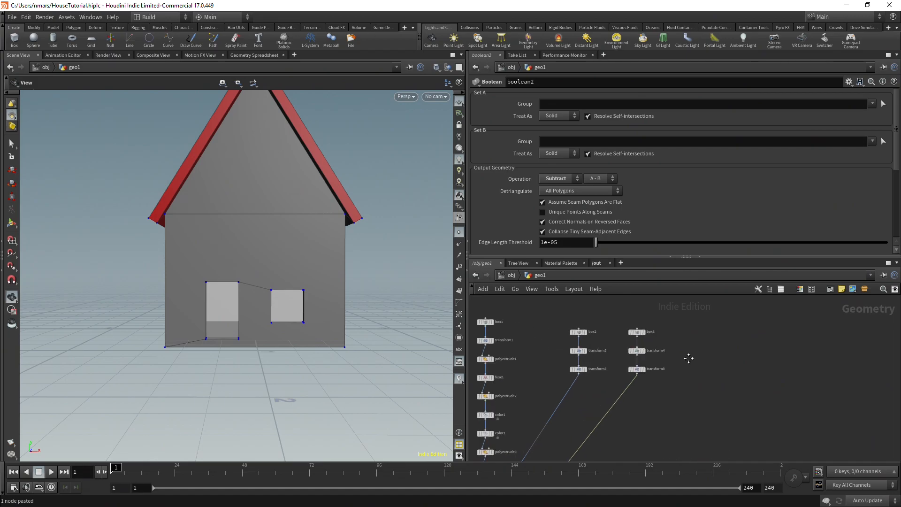
pyautogui.press('Delete')
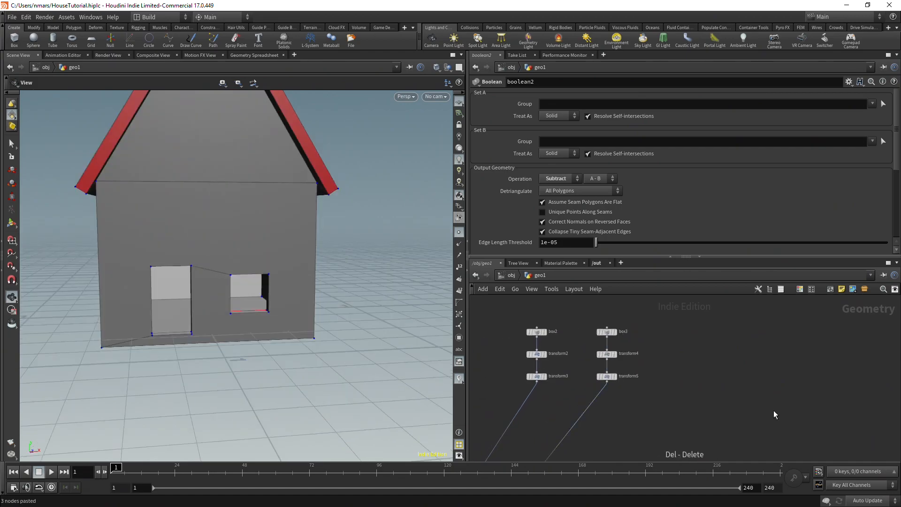
# Add a Grid node beside the box3 chain.
pyautogui.press('Tab')
pyautogui.write('grid')
pyautogui.press('Return')
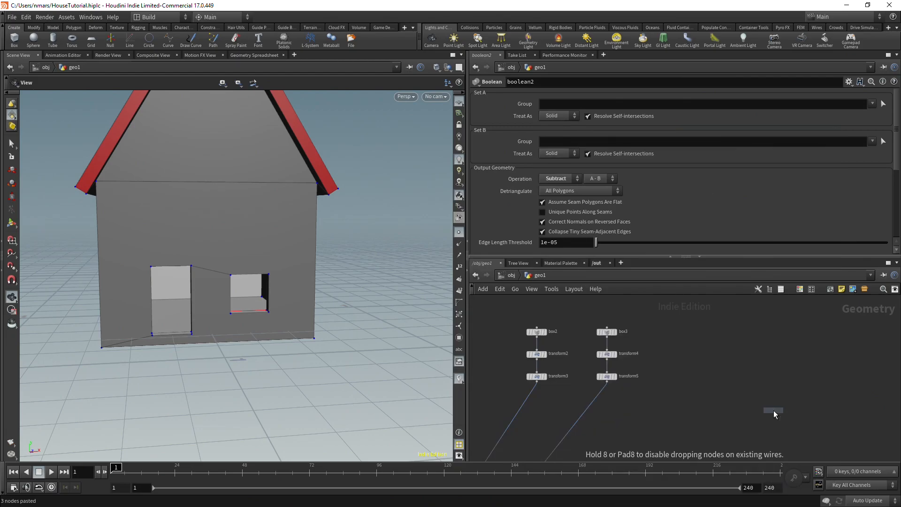
pyautogui.click(707, 342)
pyautogui.scroll(3, 718, 342)
pyautogui.scroll(-4, 302, 302)
pyautogui.scroll(-2, 366, 188)
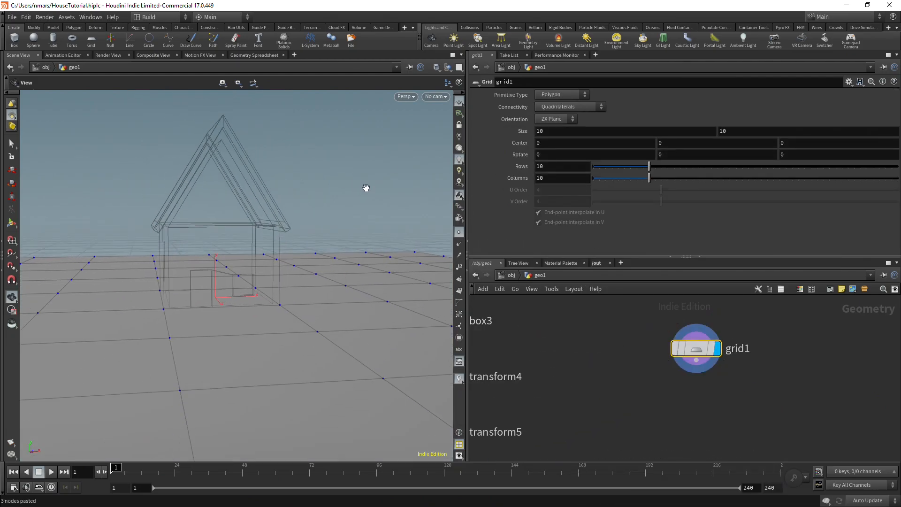
# Set grid1's orientation to XY Plane so it stands upright parallel to the front wall.
pyautogui.moveTo(367, 189); pyautogui.dragTo(349, 227)
pyautogui.click(551, 119)
pyautogui.click(548, 136)
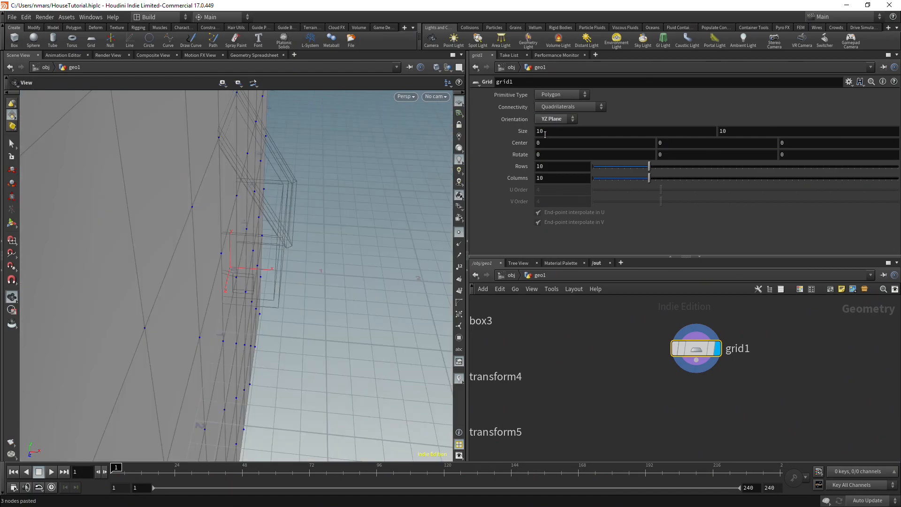
pyautogui.click(552, 119)
pyautogui.click(549, 125)
pyautogui.moveTo(316, 199)
pyautogui.mouseDown()
pyautogui.moveTo(174, 180)
pyautogui.moveTo(306, 167)
pyautogui.moveTo(328, 183)
pyautogui.moveTo(322, 197)
pyautogui.moveTo(306, 189)
pyautogui.mouseUp()
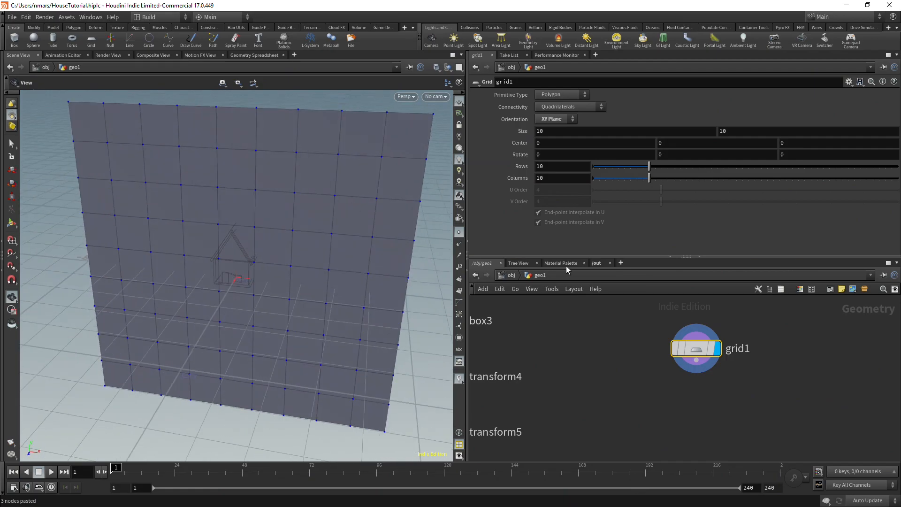
# Add a Reverse node below grid1, connect it to the grid and display it.
pyautogui.press('Tab')
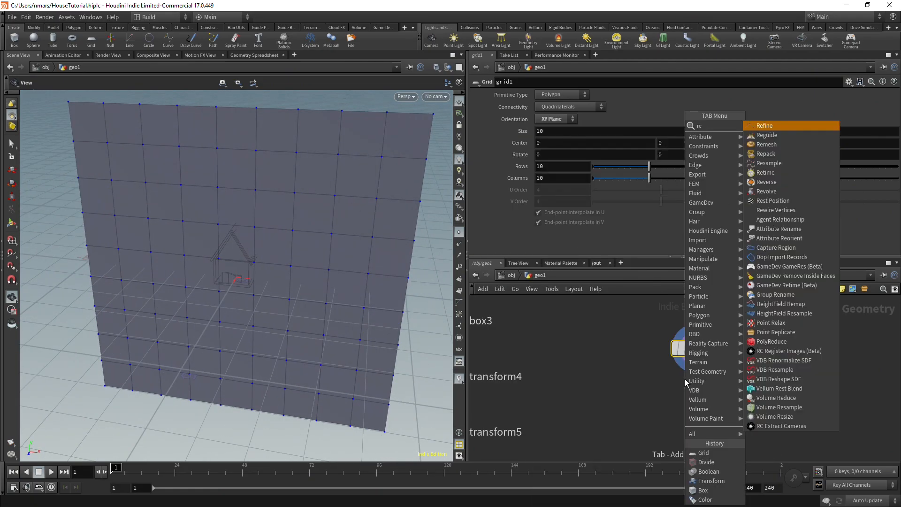
pyautogui.press('Escape')
pyautogui.click(686, 380)
pyautogui.click(707, 398)
# Set grid1 to 2 rows and 2 columns.
pyautogui.click(694, 349)
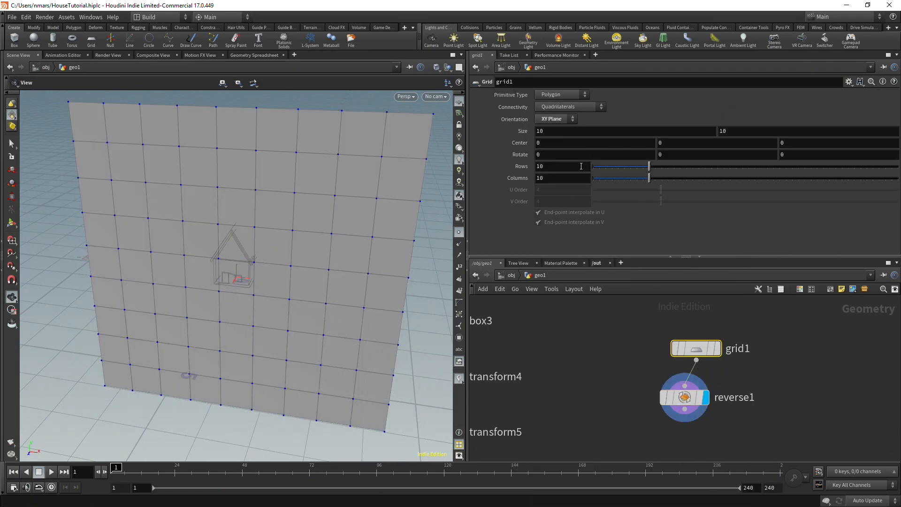
pyautogui.press('BackSpace')
pyautogui.press('BackSpace')
pyautogui.write('2')
pyautogui.press('Tab')
pyautogui.write('2')
pyautogui.press('Return')
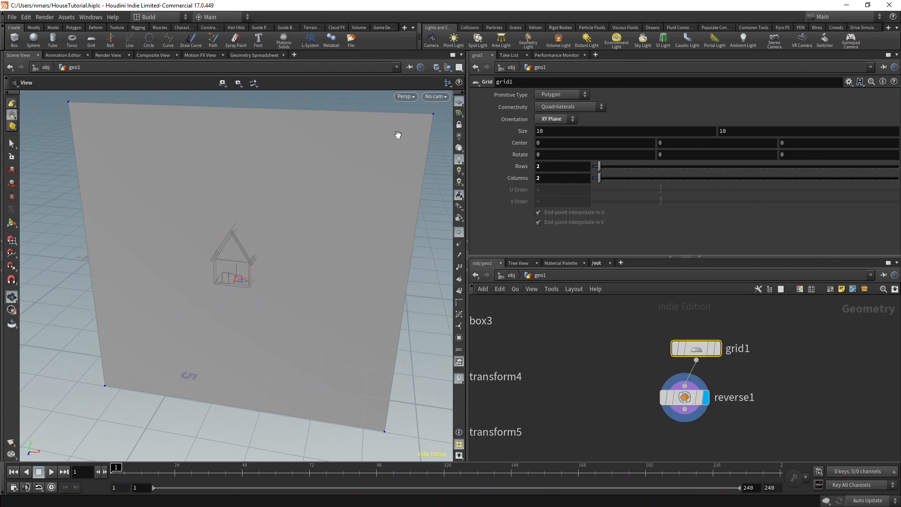
# Align reverse1 below grid1, then append a Transform node to it and display the new node.
pyautogui.moveTo(690, 403)
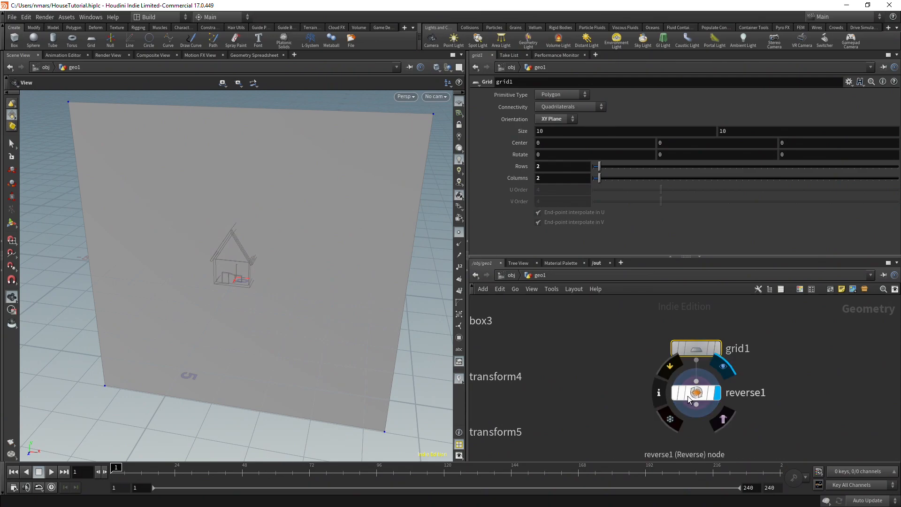
pyautogui.scroll(-3, 690, 396)
pyautogui.click(694, 398)
pyautogui.press('Tab')
pyautogui.write('tran')
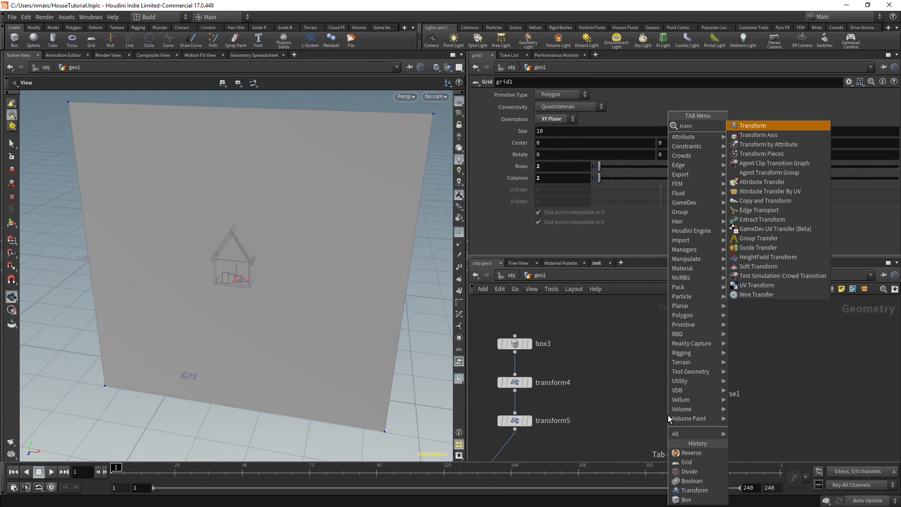
pyautogui.press('Return')
pyautogui.click(668, 417)
pyautogui.click(682, 430)
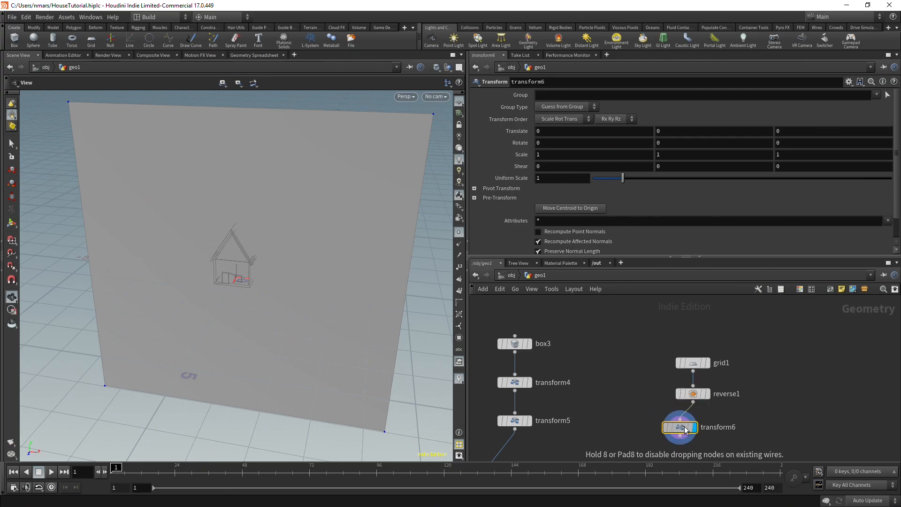
# Copy grid1's Y size parameter and paste it as a relative reference into transform6's Y translation.
pyautogui.click(693, 362)
pyautogui.click(750, 132)
pyautogui.rightClick(750, 133)
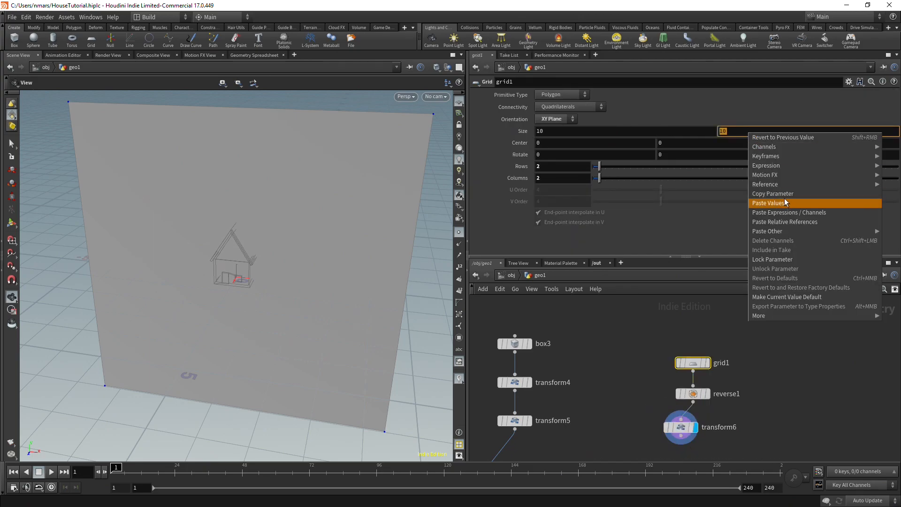
pyautogui.click(781, 193)
pyautogui.click(680, 425)
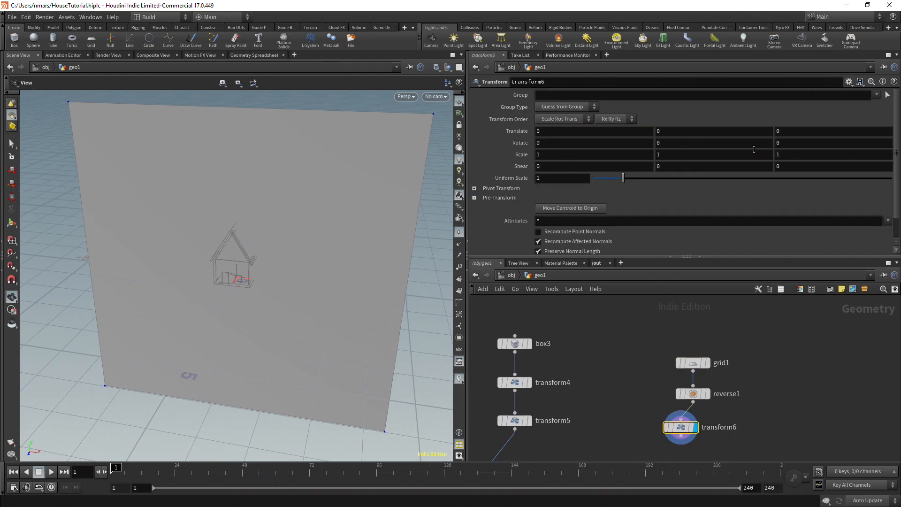
pyautogui.rightClick(684, 131)
pyautogui.click(732, 210)
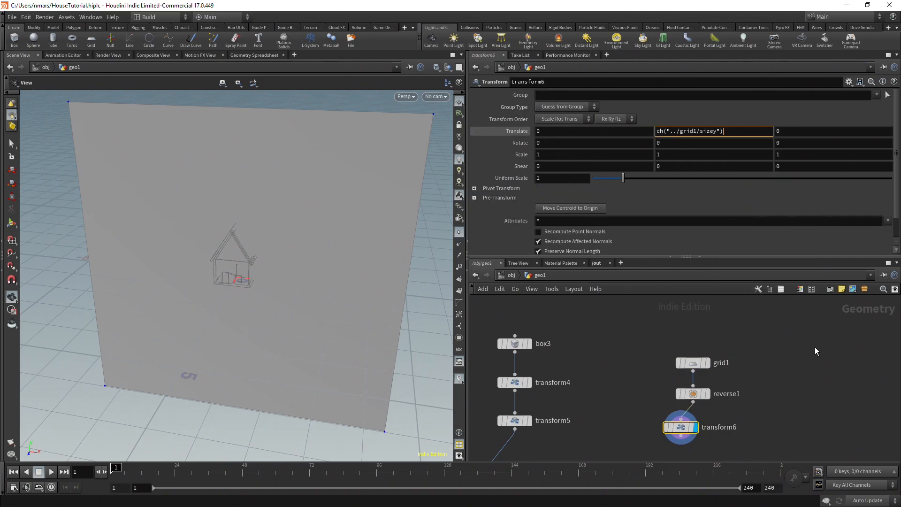
# Halve the Y translation expression to ch("../grid1/sizey")/2 and align transform6 below reverse1.
pyautogui.click(737, 133)
pyautogui.write('/')
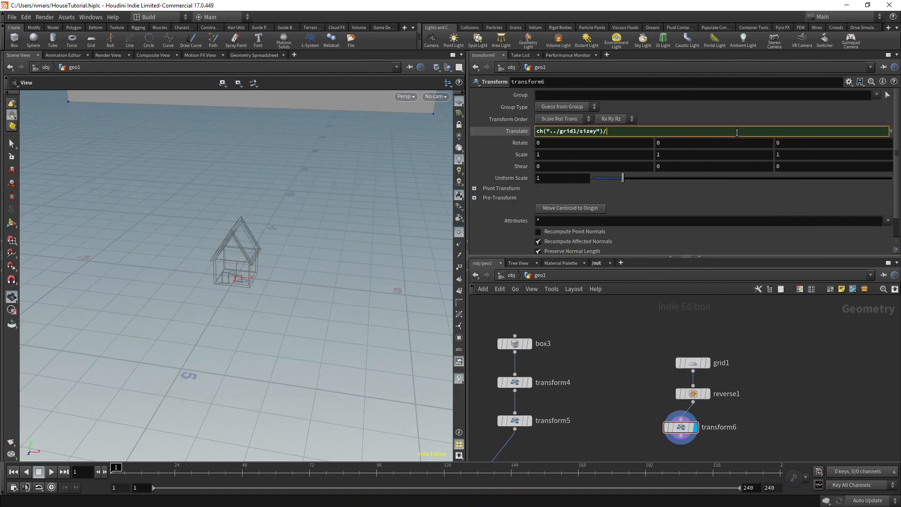
pyautogui.write('2')
pyautogui.press('Return')
pyautogui.moveTo(680, 426); pyautogui.dragTo(693, 426)
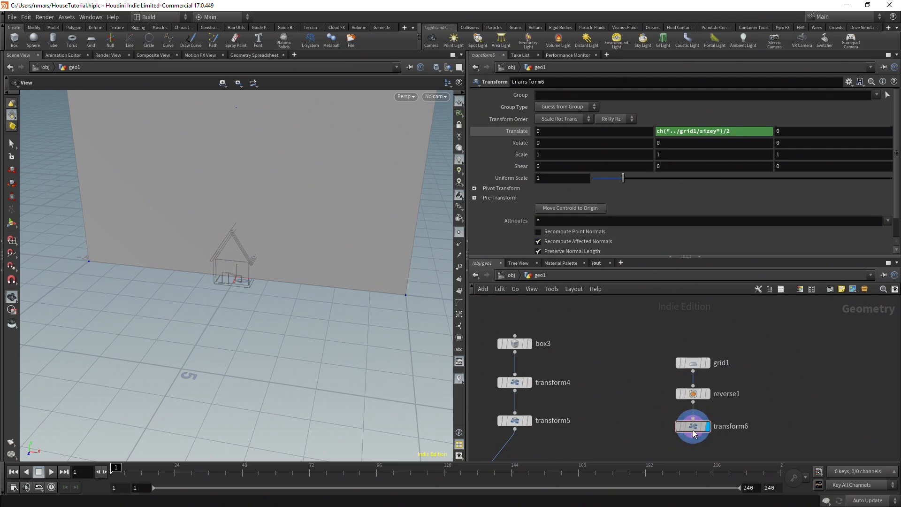
# Set grid1's X size to 1 and link its Y size to the X size with ch("sizex").
pyautogui.click(692, 362)
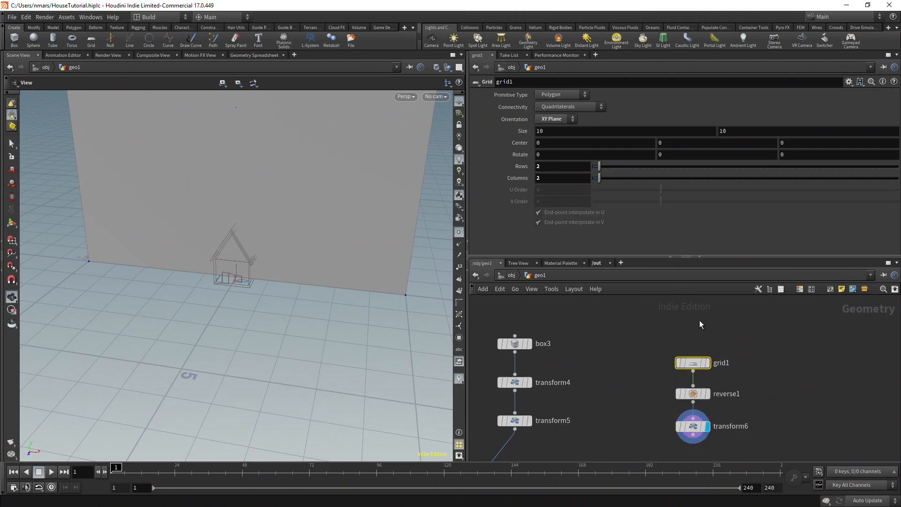
pyautogui.doubleClick(602, 131)
pyautogui.write('1')
pyautogui.press('Return')
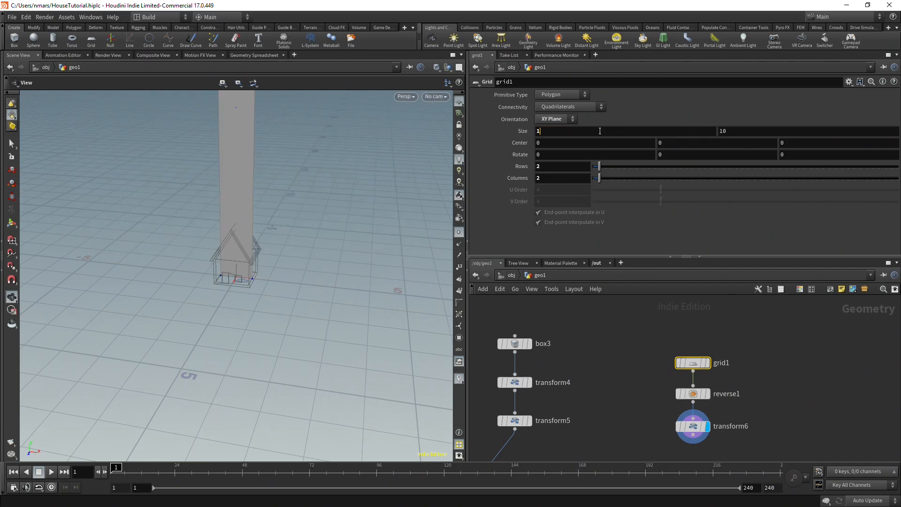
pyautogui.rightClick(600, 131)
pyautogui.click(661, 188)
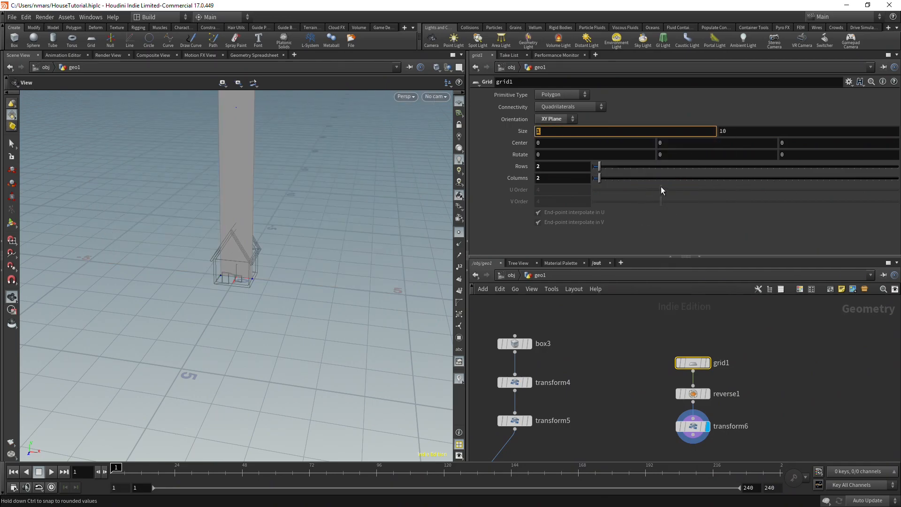
pyautogui.rightClick(736, 132)
pyautogui.click(779, 220)
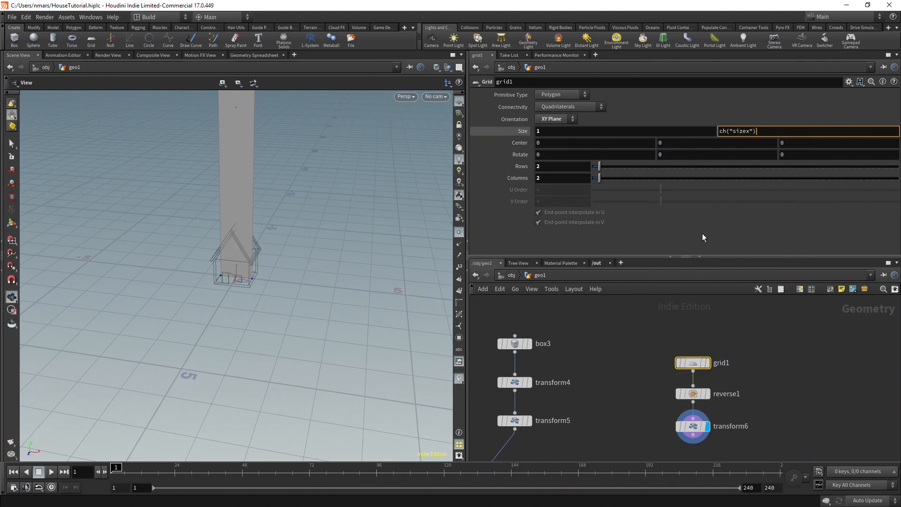
pyautogui.scroll(8, 283, 256)
pyautogui.moveTo(271, 256); pyautogui.dragTo(314, 260)
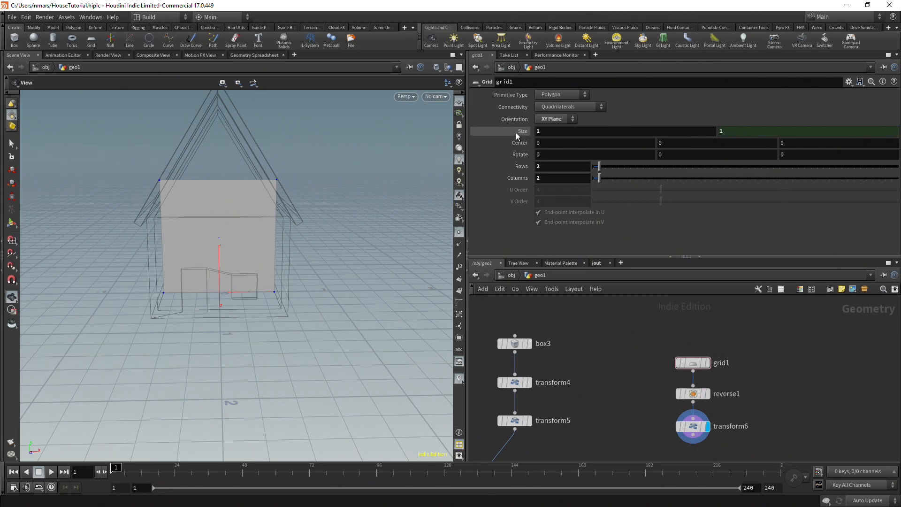
# Reduce grid1's X size to about 0.2 to suit the scale of the window opening.
pyautogui.click(697, 427)
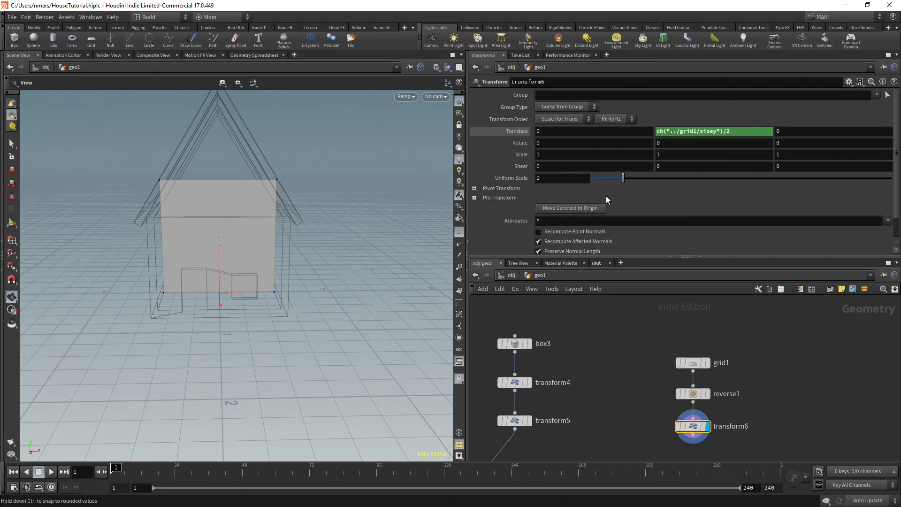
pyautogui.click(699, 362)
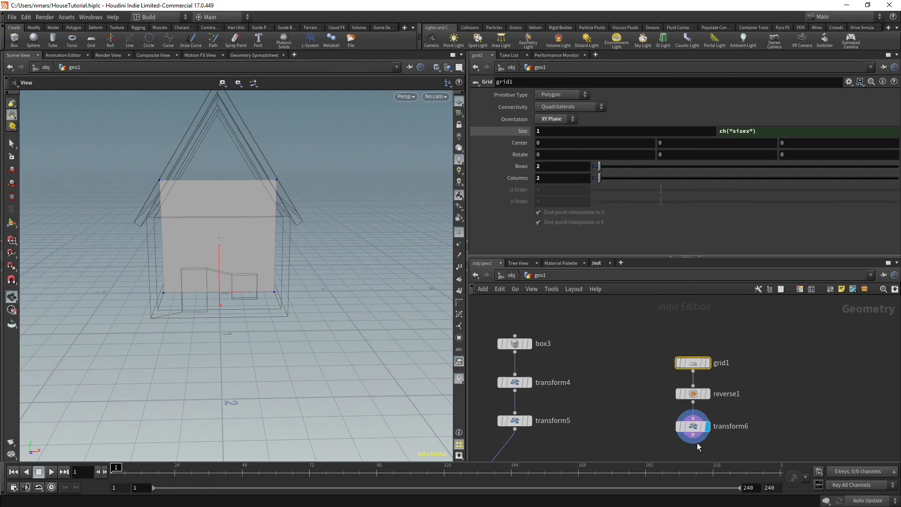
pyautogui.moveTo(551, 130); pyautogui.dragTo(509, 127, button='middle')
pyautogui.scroll(10, 288, 263)
pyautogui.scroll(-3, 257, 272)
pyautogui.scroll(-8, 256, 277)
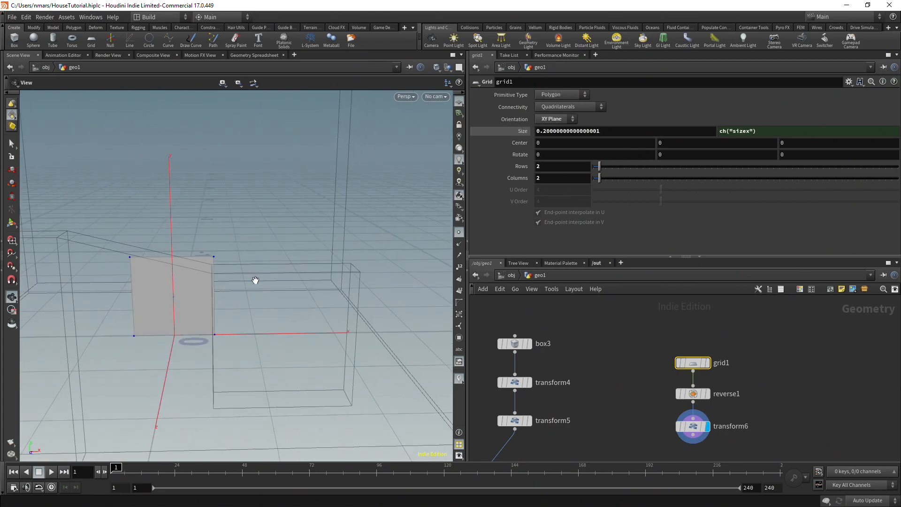
pyautogui.scroll(-3, 250, 276)
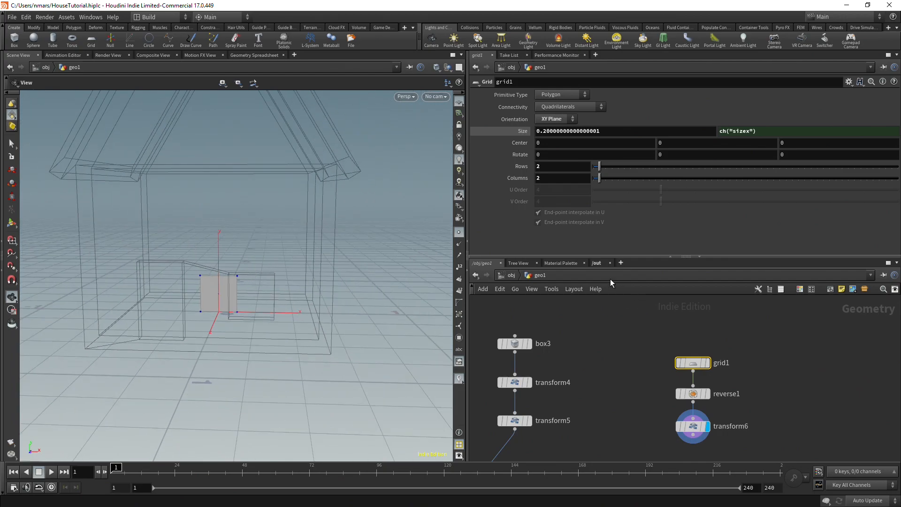
# Add a Circle node to the network beside grid1 and set its primitive type to Polygon.
pyautogui.scroll(-4, 787, 381)
pyautogui.moveTo(787, 381); pyautogui.dragTo(768, 367, button='middle')
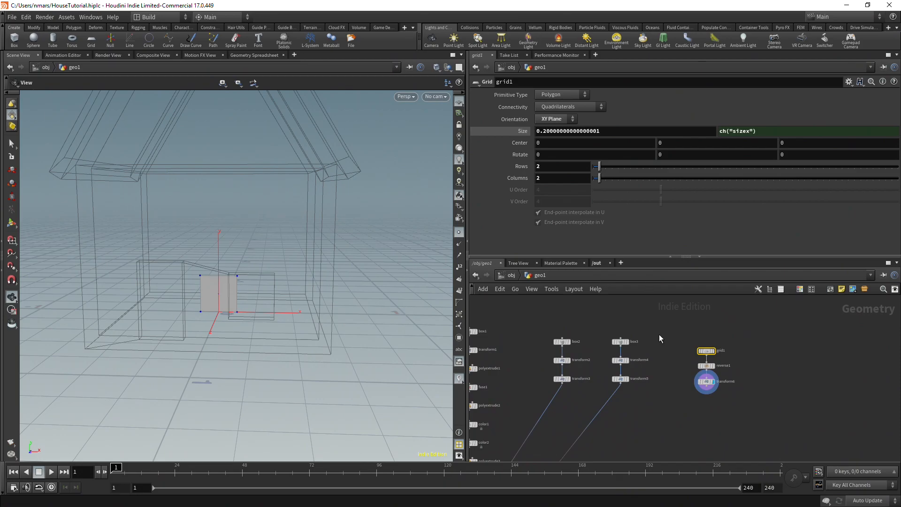
pyautogui.press('Tab')
pyautogui.write('box')
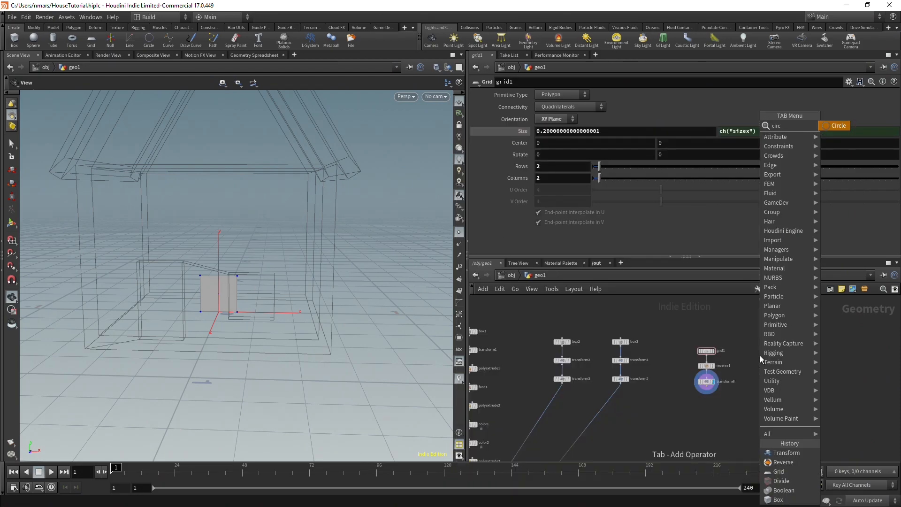
pyautogui.press('Return')
pyautogui.click(760, 353)
pyautogui.scroll(5, 765, 352)
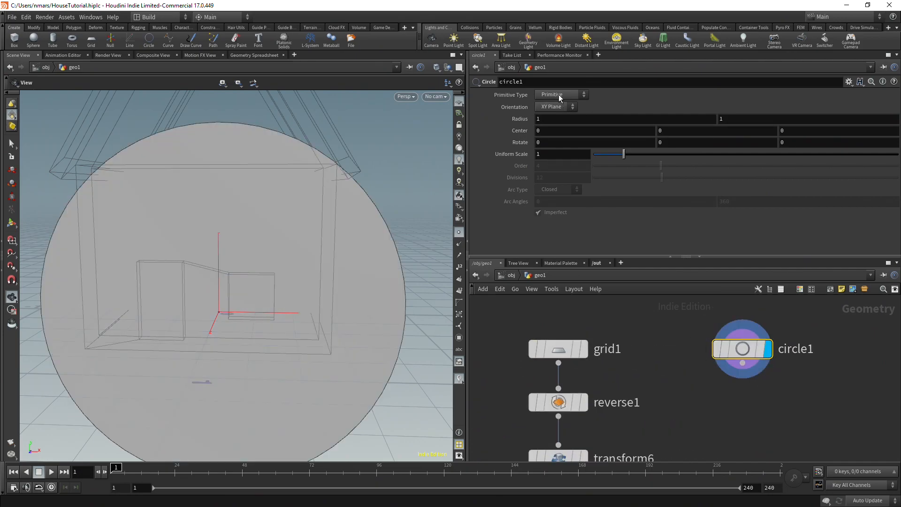
pyautogui.click(560, 96)
pyautogui.click(560, 109)
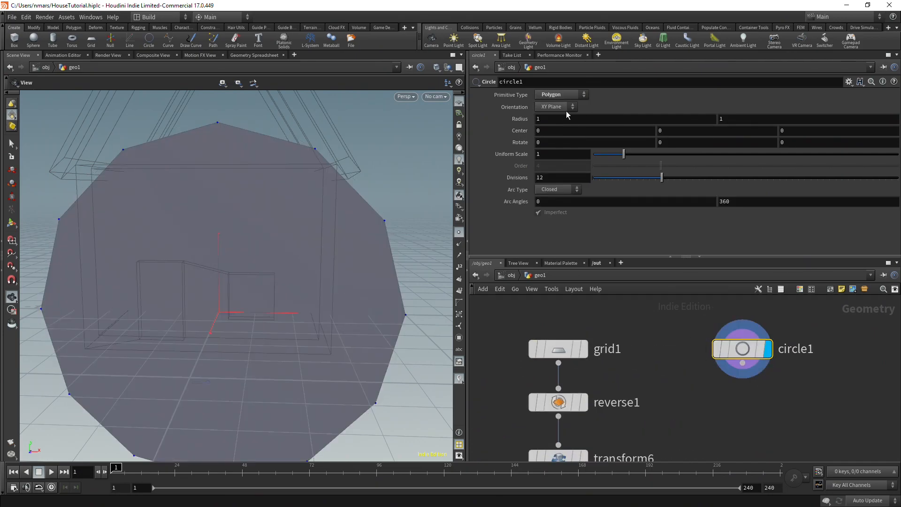
# Add a Reverse node below circle1, connect it to the circle and display it.
pyautogui.scroll(-3, 723, 379)
pyautogui.press('Tab')
pyautogui.write('rever')
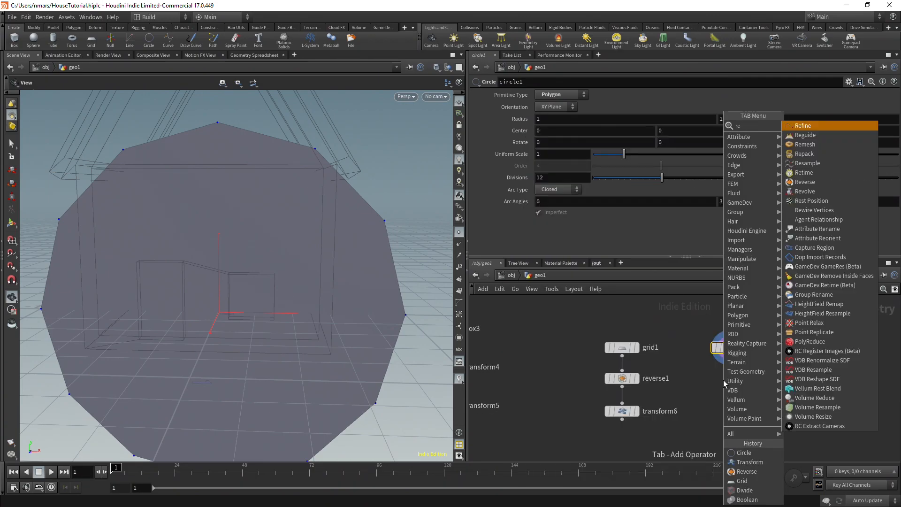
pyautogui.press('Return')
pyautogui.click(723, 379)
pyautogui.scroll(3, 732, 383)
pyautogui.click(736, 384)
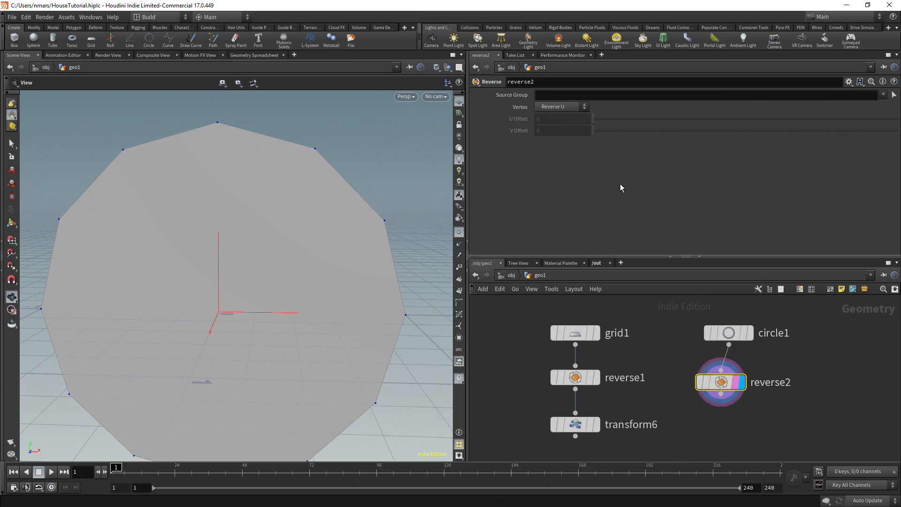
# Set circle1's arc type to Sliced Arc and its end angle to 180 to make a half circle.
pyautogui.click(726, 334)
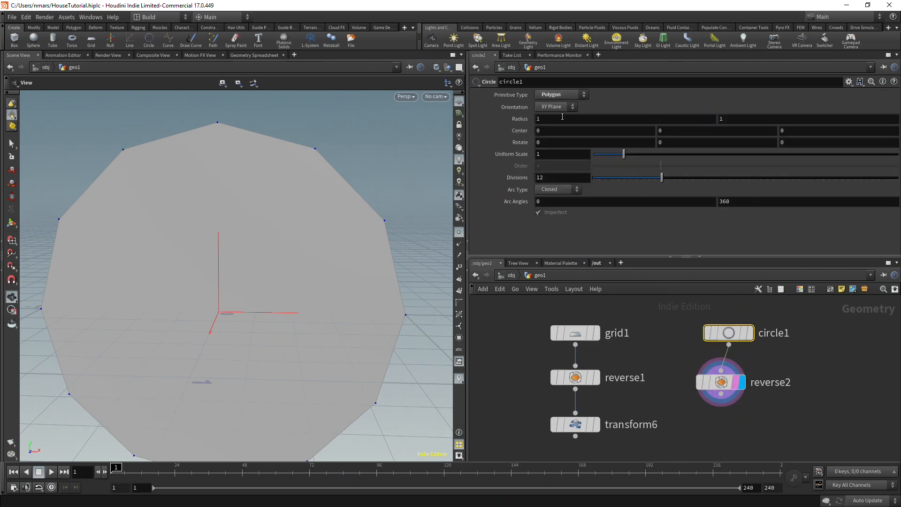
pyautogui.click(562, 190)
pyautogui.click(553, 227)
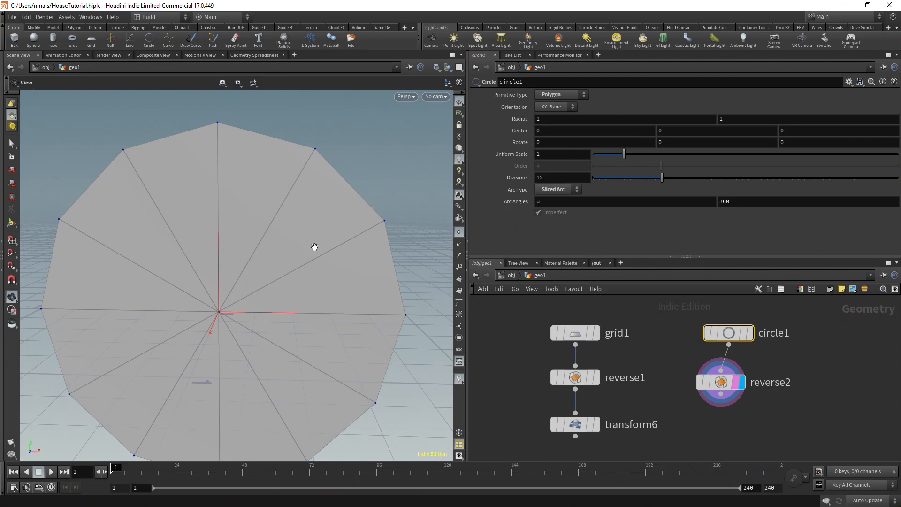
pyautogui.click(763, 199)
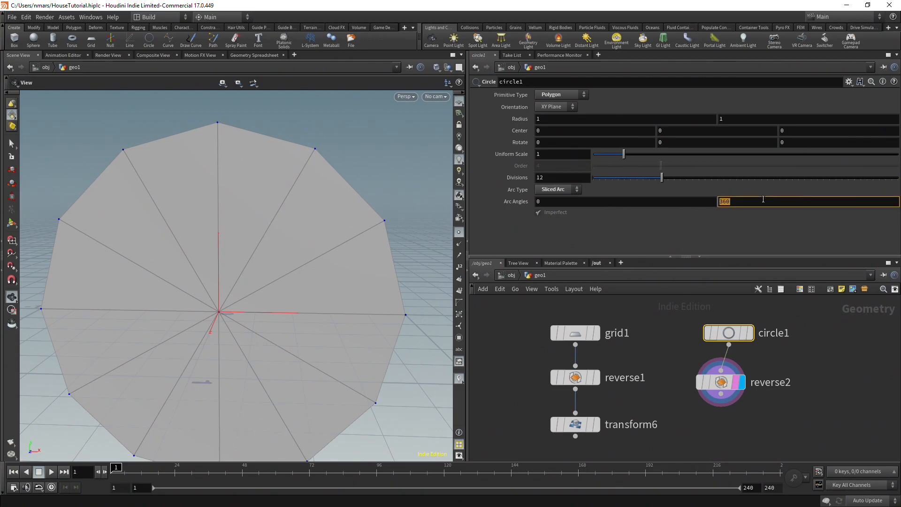
pyautogui.press('Return')
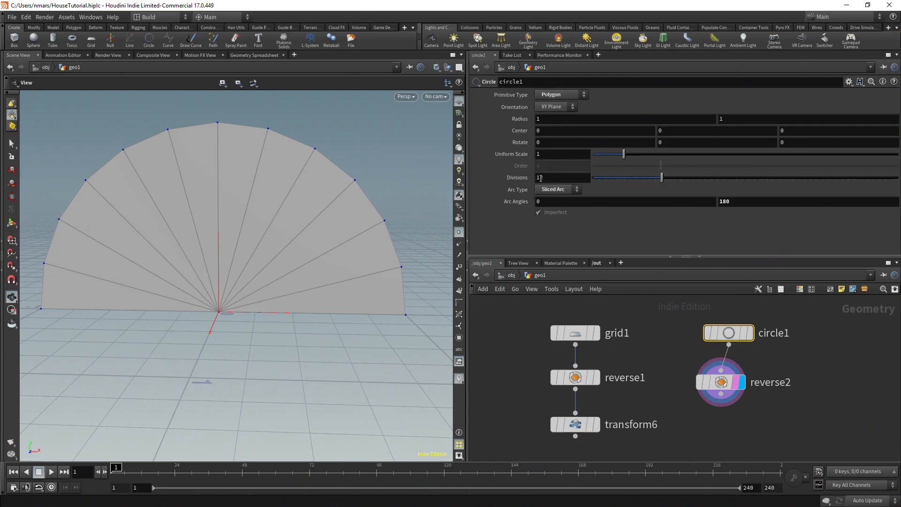
# Try low and high division counts on circle1, ending with 4 divisions.
pyautogui.moveTo(661, 179); pyautogui.dragTo(614, 179)
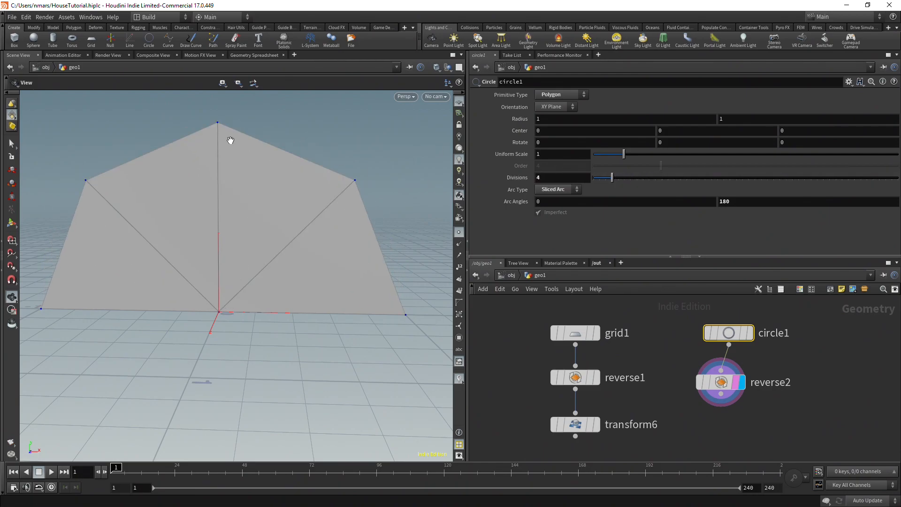
pyautogui.moveTo(612, 177); pyautogui.dragTo(852, 204)
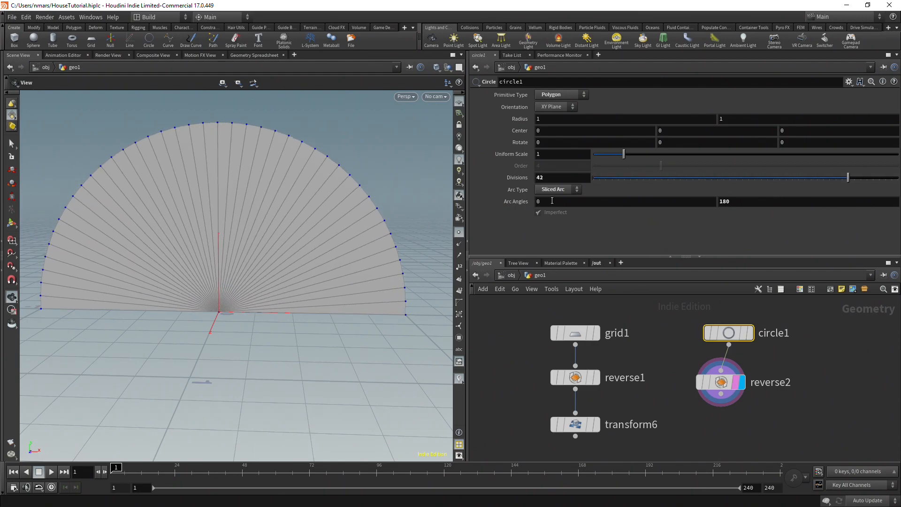
pyautogui.press('BackSpace')
pyautogui.press('Return')
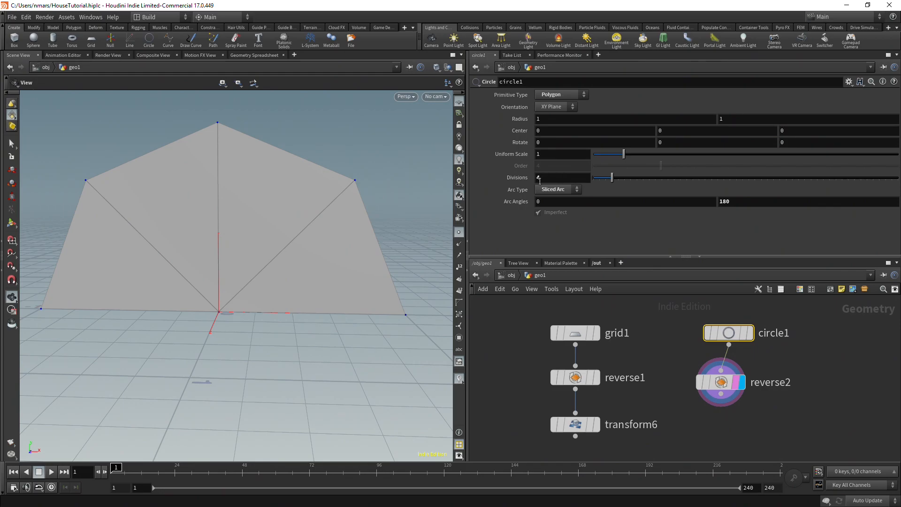
# Append a Transform node to reverse2 and display the new node.
pyautogui.scroll(-2, 637, 334)
pyautogui.moveTo(637, 334)
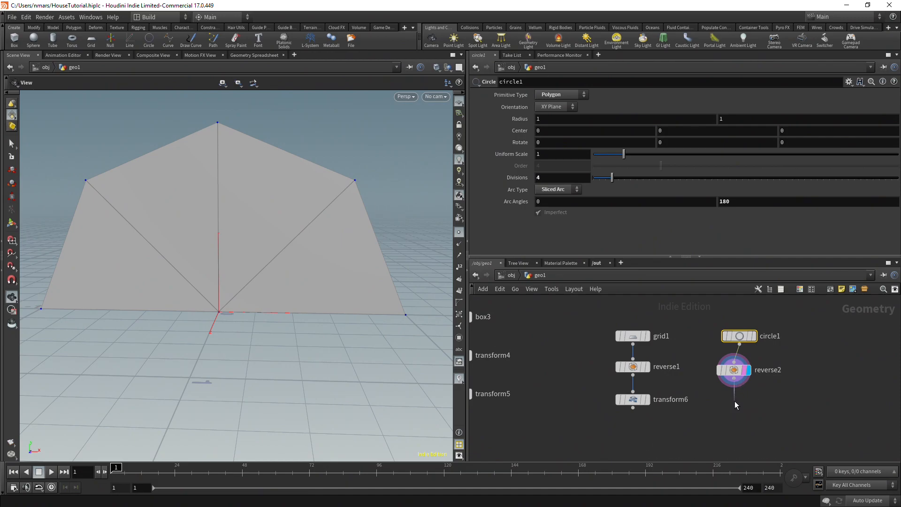
pyautogui.press('Tab')
pyautogui.write('tra')
pyautogui.press('Return')
pyautogui.click(734, 401)
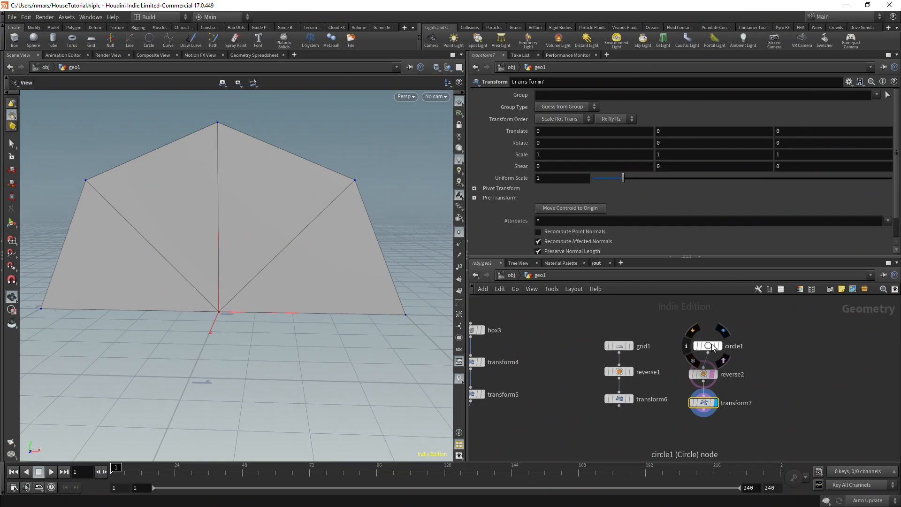
# Link transform7's Y translation to half of grid1's Y size with ch("../grid1/sizey")/2.
pyautogui.click(619, 345)
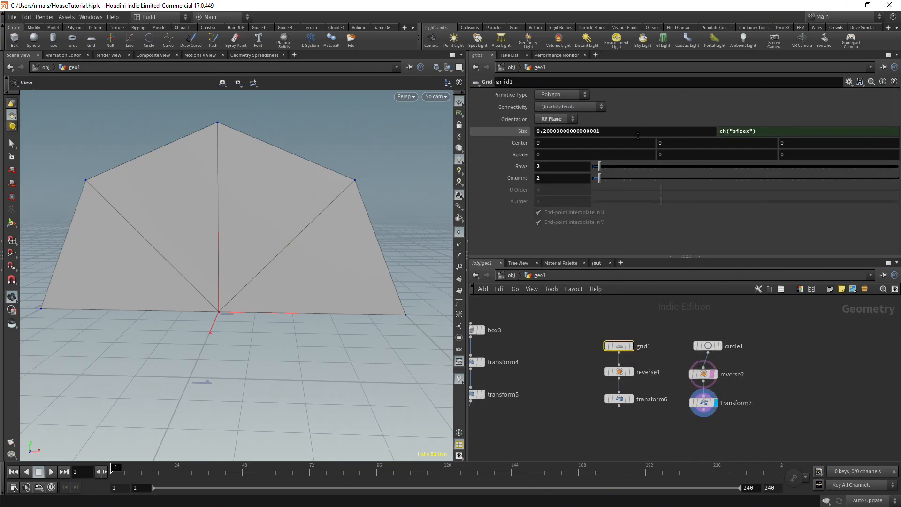
pyautogui.rightClick(752, 131)
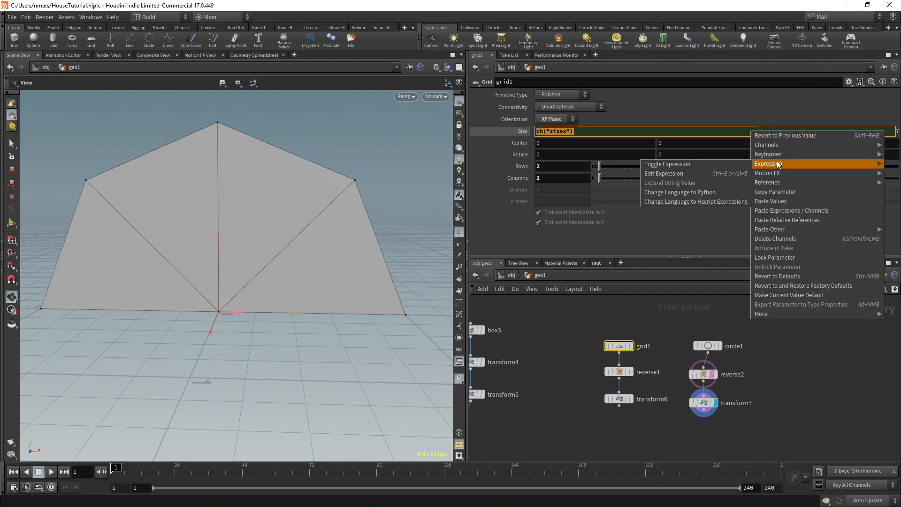
pyautogui.click(689, 434)
pyautogui.click(703, 403)
pyautogui.rightClick(713, 131)
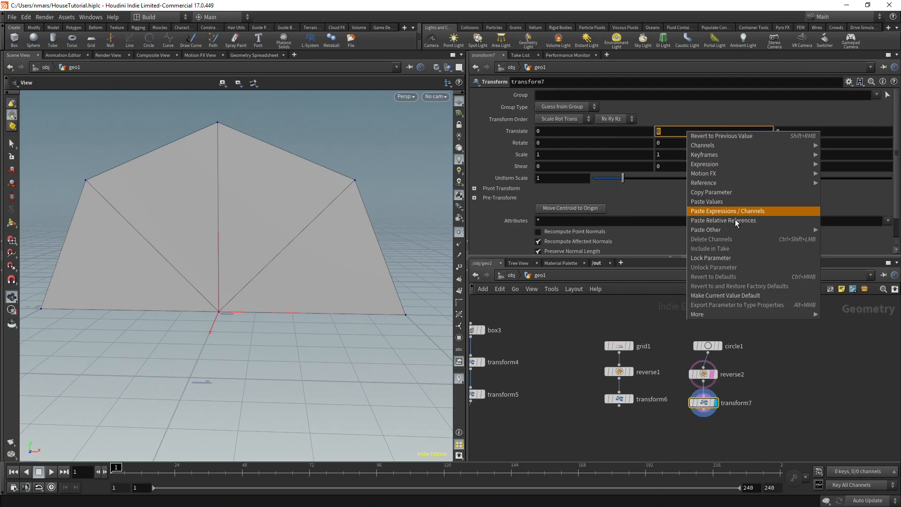
pyautogui.click(735, 216)
pyautogui.write('/2')
pyautogui.press('Return')
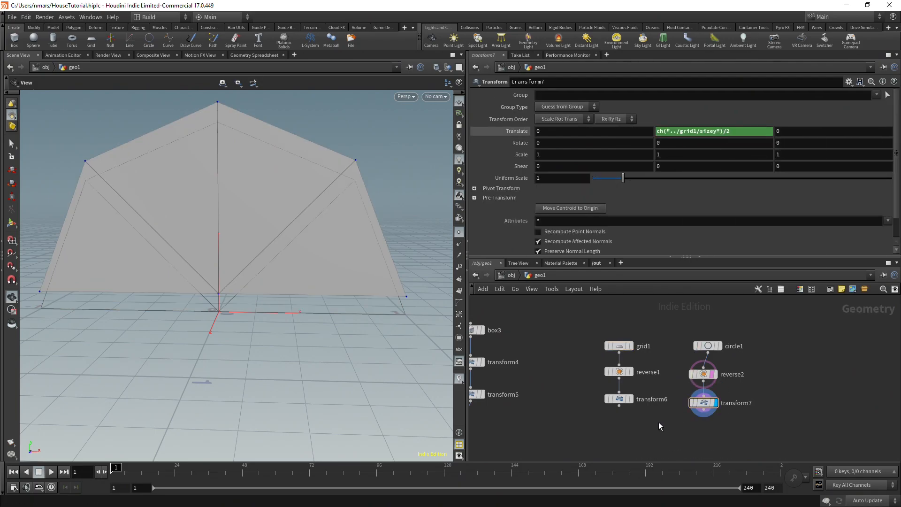
# Add a Merge node below the two window branches and connect transform6 and transform7 to it.
pyautogui.press('Tab')
pyautogui.write('mer')
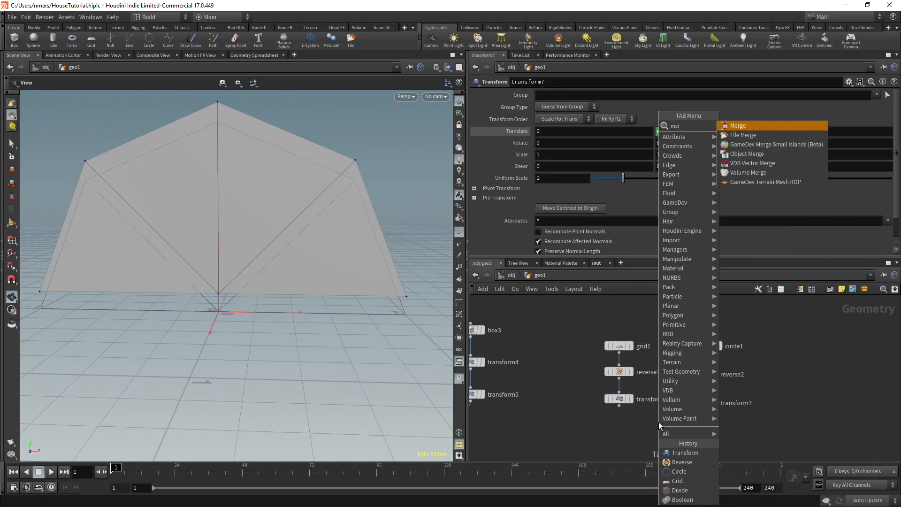
pyautogui.press('Return')
pyautogui.click(661, 429)
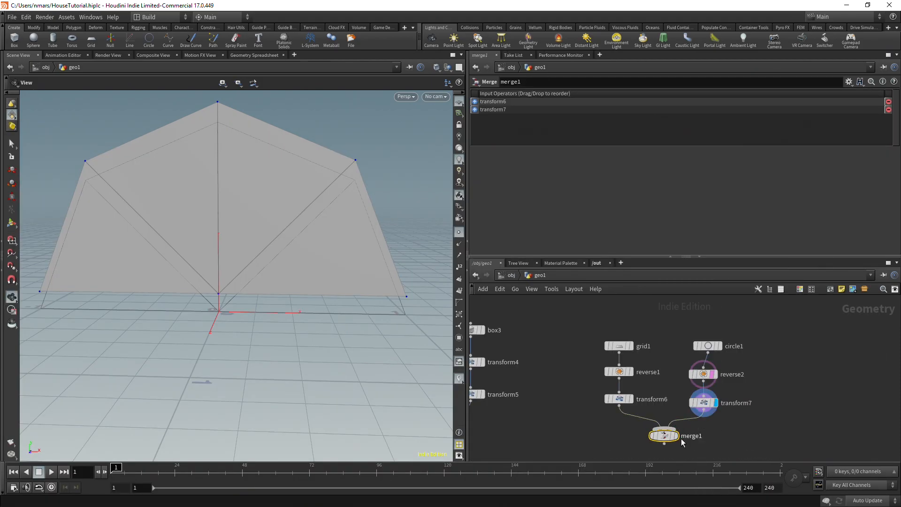
# Display merge1 and remove the division by two from transform7's Y translation, leaving ch("../grid1/sizey").
pyautogui.click(676, 436)
pyautogui.scroll(3, 315, 305)
pyautogui.click(703, 402)
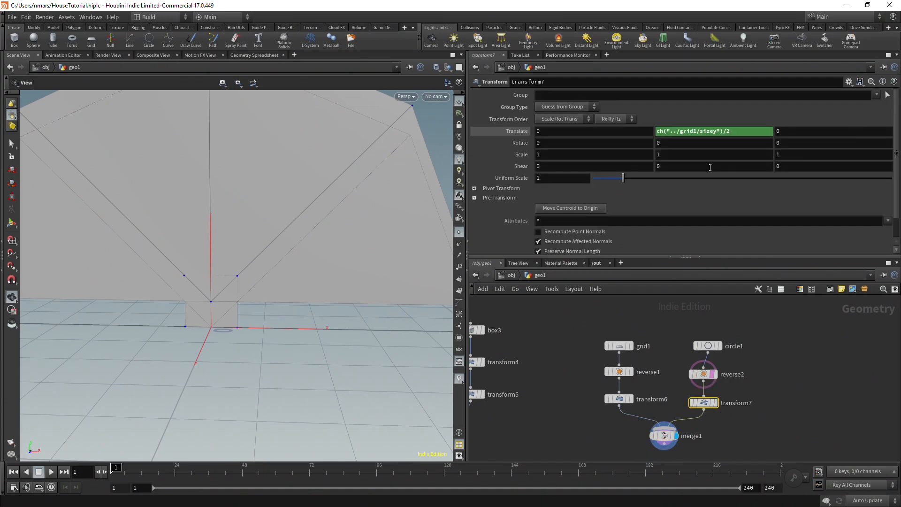
pyautogui.click(742, 132)
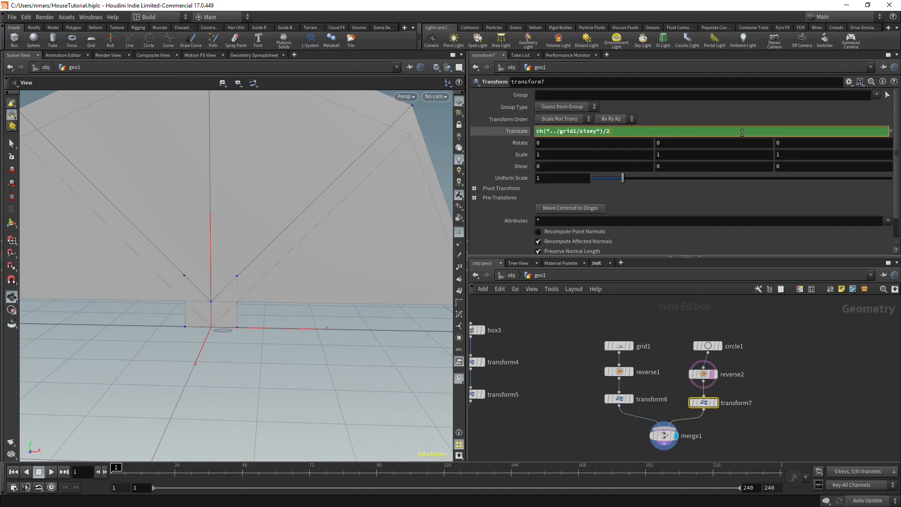
pyautogui.press('Return')
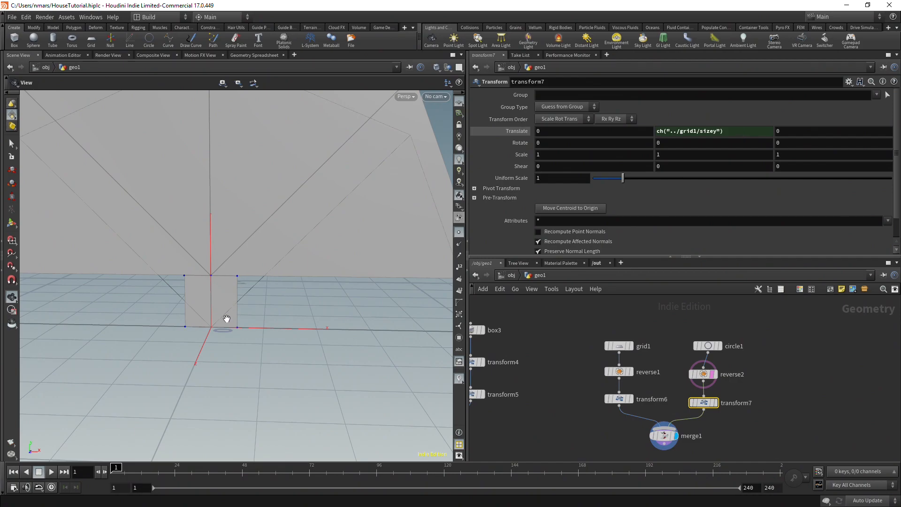
pyautogui.moveTo(223, 276); pyautogui.dragTo(225, 272)
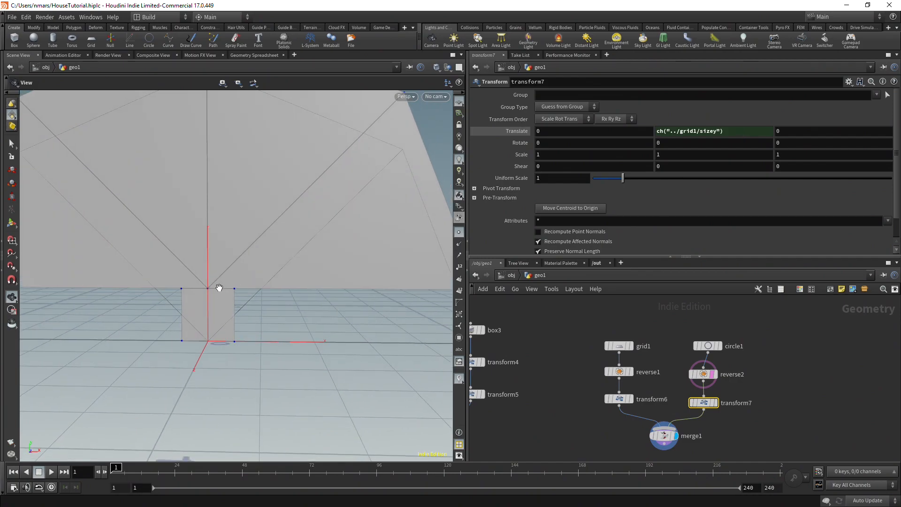
pyautogui.moveTo(436, 242); pyautogui.dragTo(134, 319, button='right')
pyautogui.moveTo(134, 319); pyautogui.dragTo(228, 311)
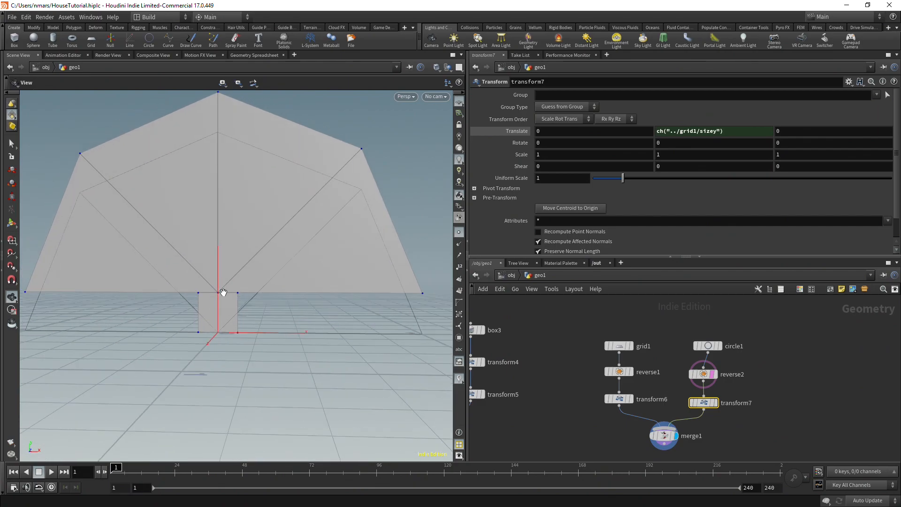
# Copy grid1's X size and paste it as a relative reference into circle1's X radius.
pyautogui.click(619, 346)
pyautogui.doubleClick(593, 130)
pyautogui.rightClick(609, 133)
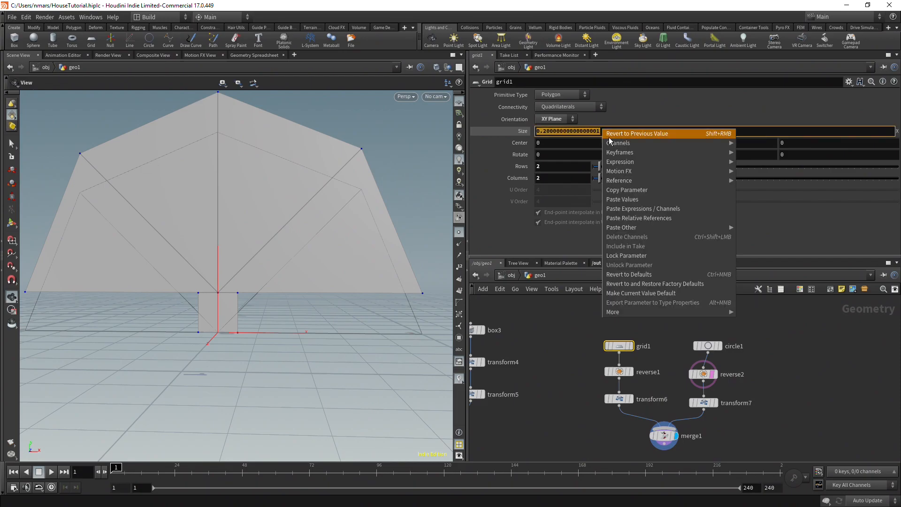
pyautogui.click(638, 190)
pyautogui.click(708, 346)
pyautogui.doubleClick(566, 121)
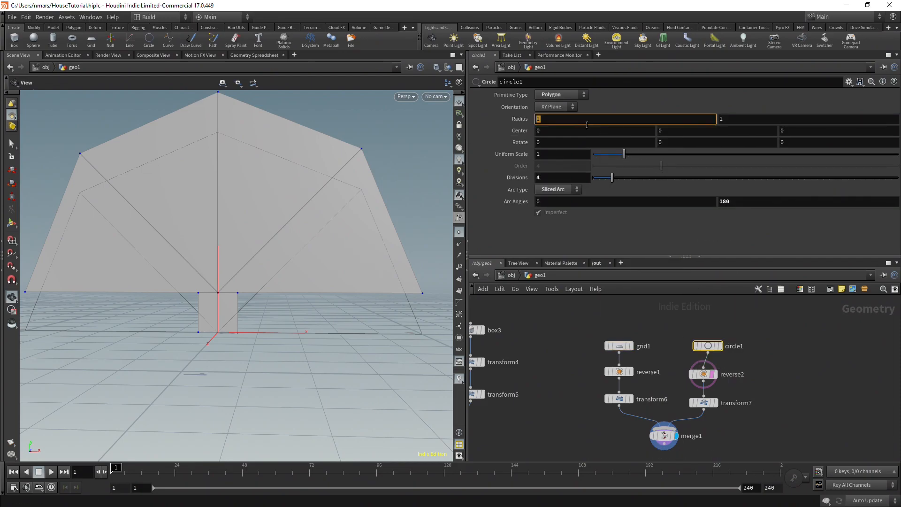
pyautogui.rightClick(584, 124)
pyautogui.click(633, 213)
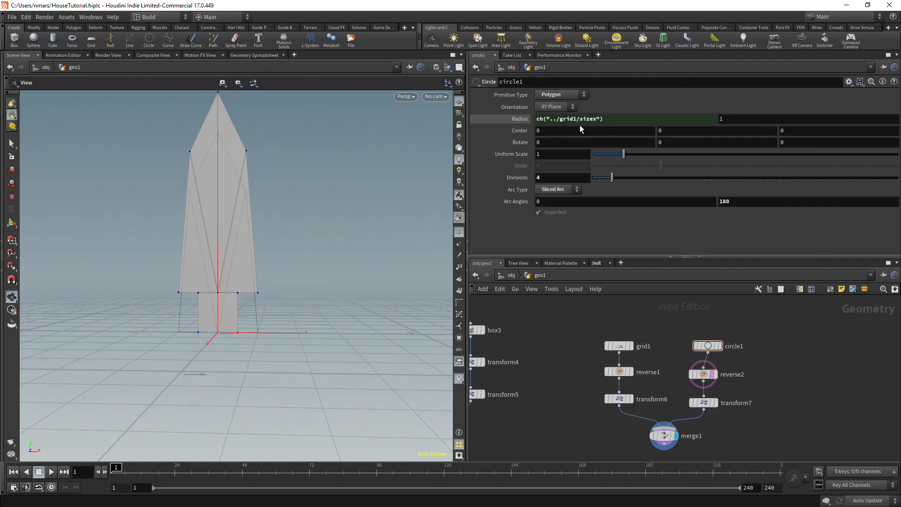
# Link circle1's Y radius to its own X radius with the relative reference ch("radx").
pyautogui.doubleClick(579, 121)
pyautogui.rightClick(584, 121)
pyautogui.click(629, 189)
pyautogui.doubleClick(736, 119)
pyautogui.rightClick(736, 120)
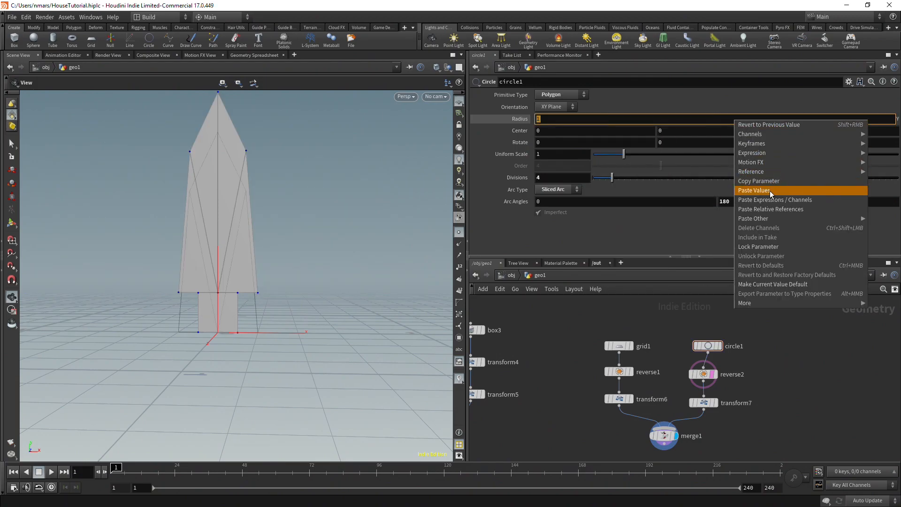
pyautogui.click(772, 209)
# Halve circle1's X radius expression so it reads ch("../grid1/sizex")/2.
pyautogui.click(631, 118)
pyautogui.write('/2')
pyautogui.press('Return')
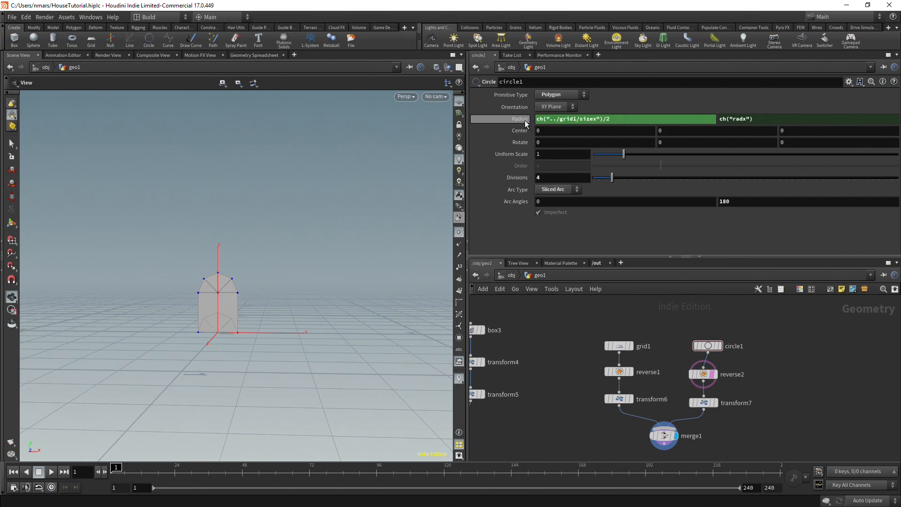
# Try 3 rows on grid1, then set it to 2 rows and 3 columns.
pyautogui.moveTo(162, 318); pyautogui.dragTo(249, 298, button='right')
pyautogui.moveTo(249, 298); pyautogui.dragTo(274, 235, button='middle')
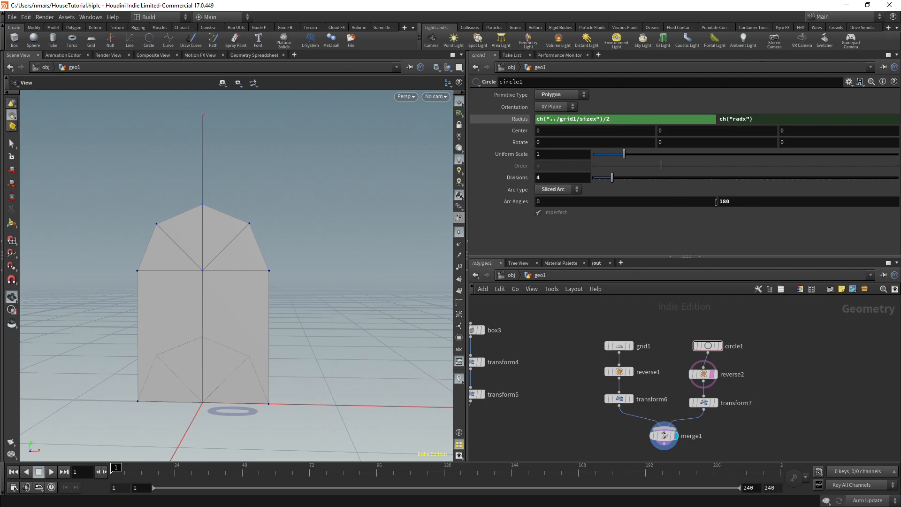
pyautogui.scroll(6, 231, 285)
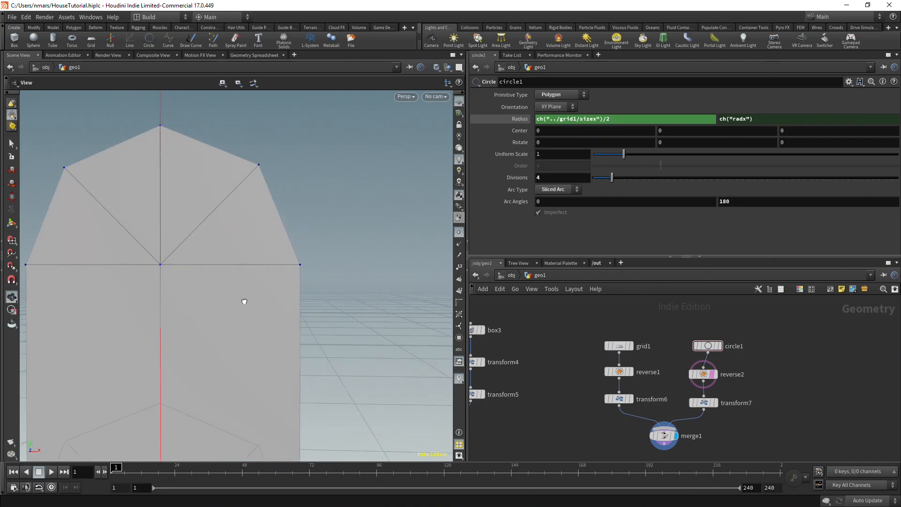
pyautogui.moveTo(241, 300); pyautogui.dragTo(224, 302)
pyautogui.moveTo(223, 302); pyautogui.dragTo(273, 285, button='middle')
pyautogui.hotkey('space', 'h')
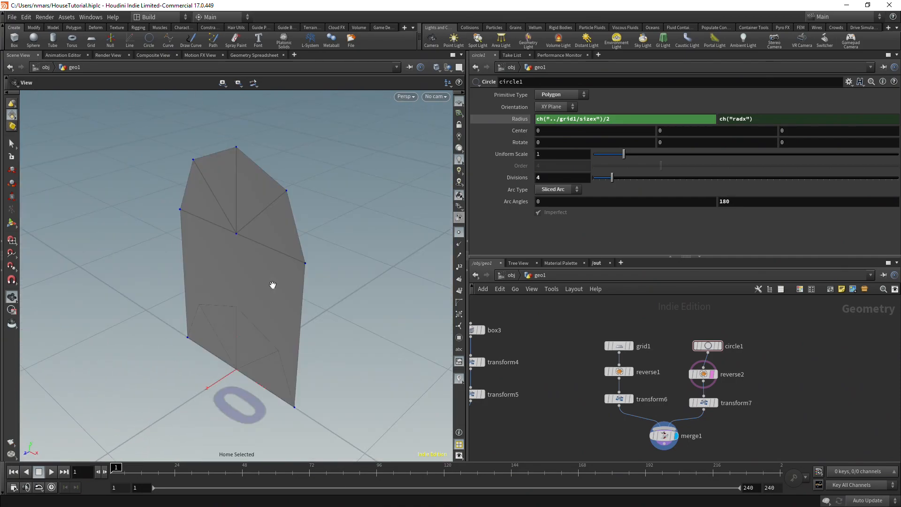
pyautogui.moveTo(255, 279); pyautogui.dragTo(257, 235)
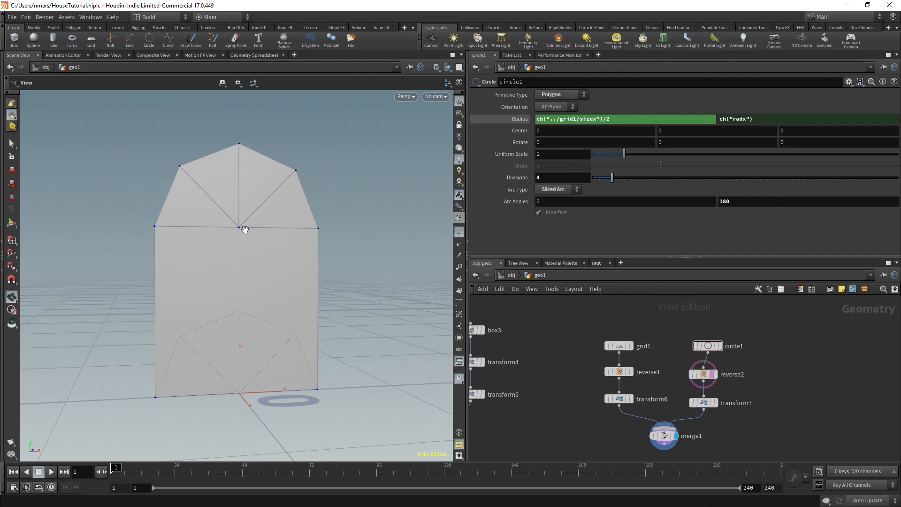
pyautogui.click(619, 345)
pyautogui.click(548, 165)
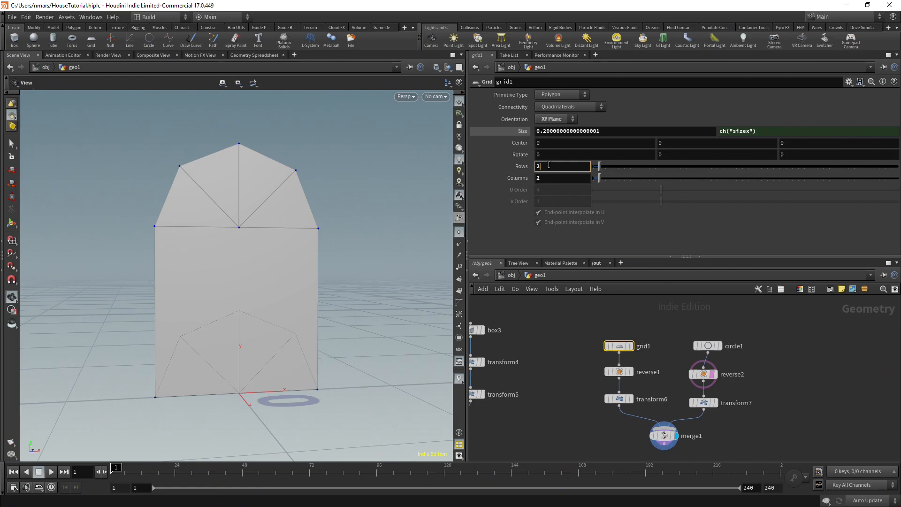
pyautogui.write('3')
pyautogui.press('Return')
pyautogui.write('2')
pyautogui.press('Tab')
pyautogui.press('Return')
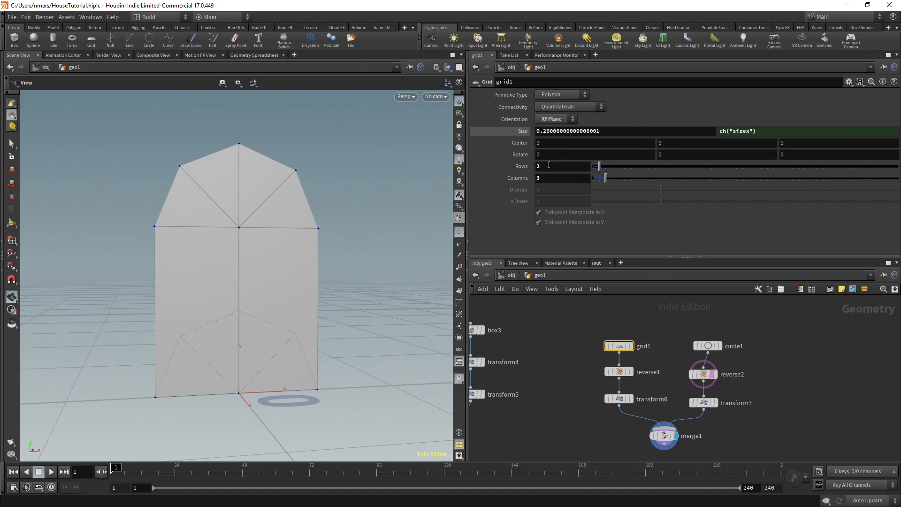
# Append a Fuse node to merge1, display it and align it below the merge.
pyautogui.moveTo(236, 342)
pyautogui.mouseDown()
pyautogui.moveTo(228, 342)
pyautogui.moveTo(249, 342)
pyautogui.mouseUp()
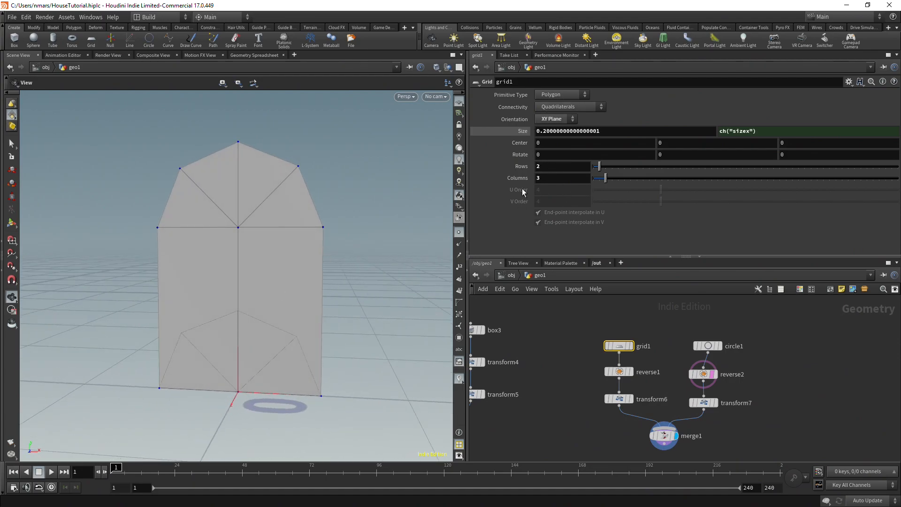
pyautogui.moveTo(257, 328); pyautogui.dragTo(242, 299)
pyautogui.moveTo(241, 177); pyautogui.dragTo(278, 206)
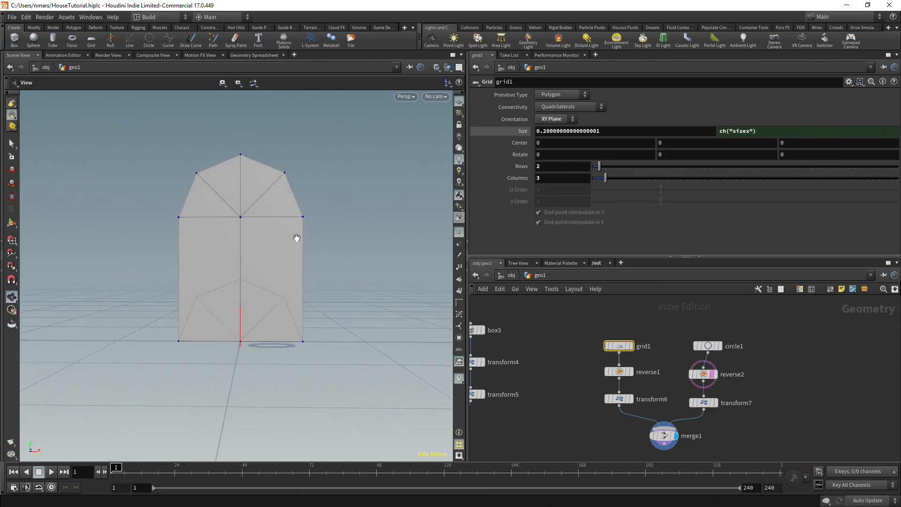
pyautogui.moveTo(207, 163); pyautogui.dragTo(300, 203)
pyautogui.moveTo(302, 332); pyautogui.dragTo(305, 289)
pyautogui.scroll(3, 671, 411)
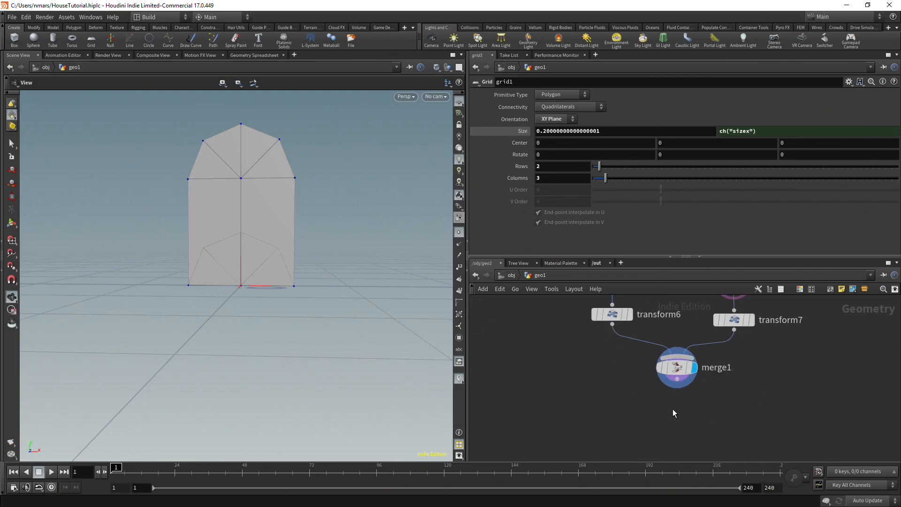
pyautogui.press('Tab')
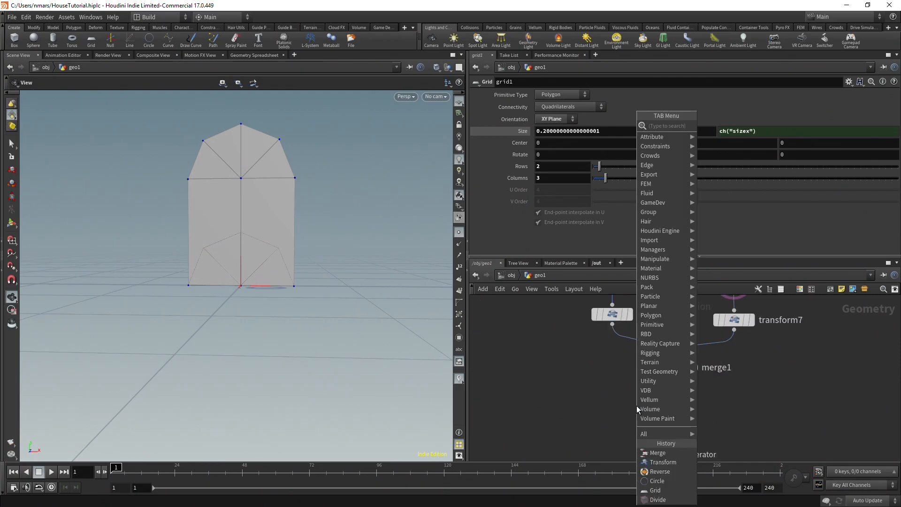
pyautogui.write('fuse')
pyautogui.press('Return')
pyautogui.click(633, 408)
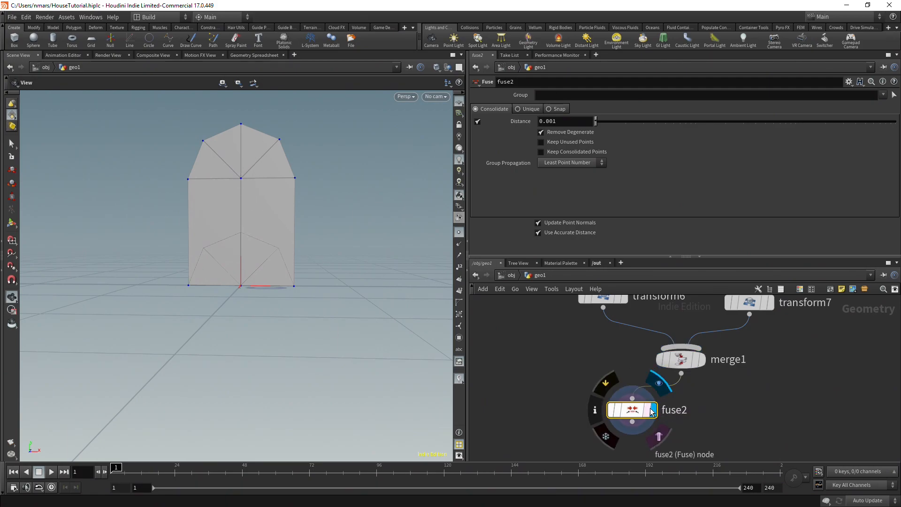
pyautogui.moveTo(635, 412); pyautogui.dragTo(683, 413)
# Append a PolyExtrude node to fuse2 and display it.
pyautogui.moveTo(317, 290); pyautogui.dragTo(241, 186)
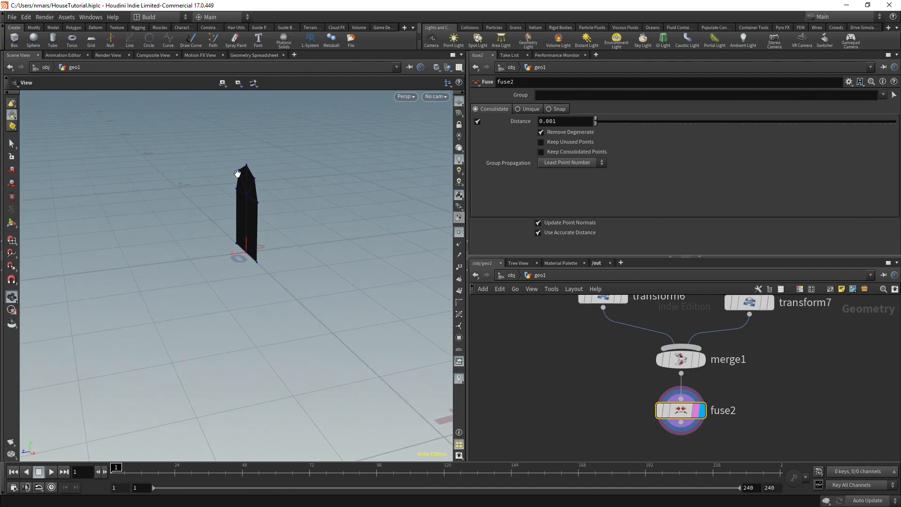
pyautogui.click(681, 422)
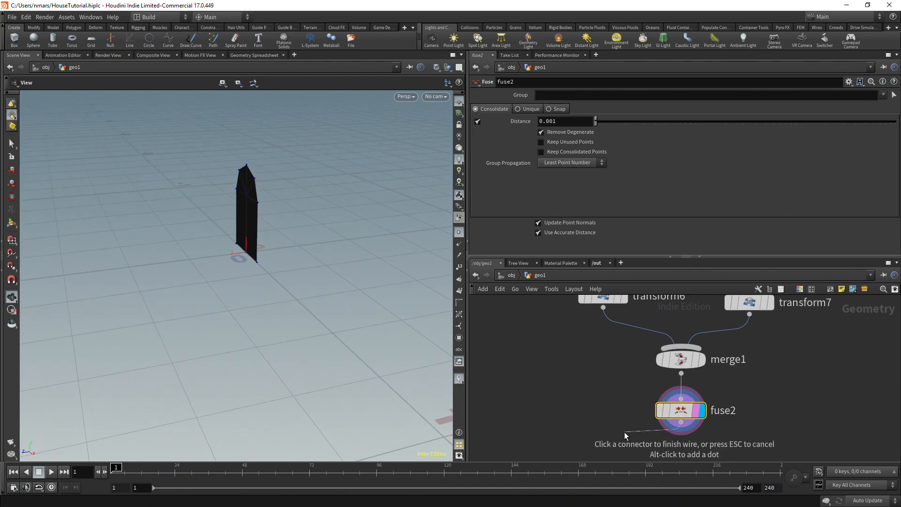
pyautogui.click(624, 431)
pyautogui.write('polye')
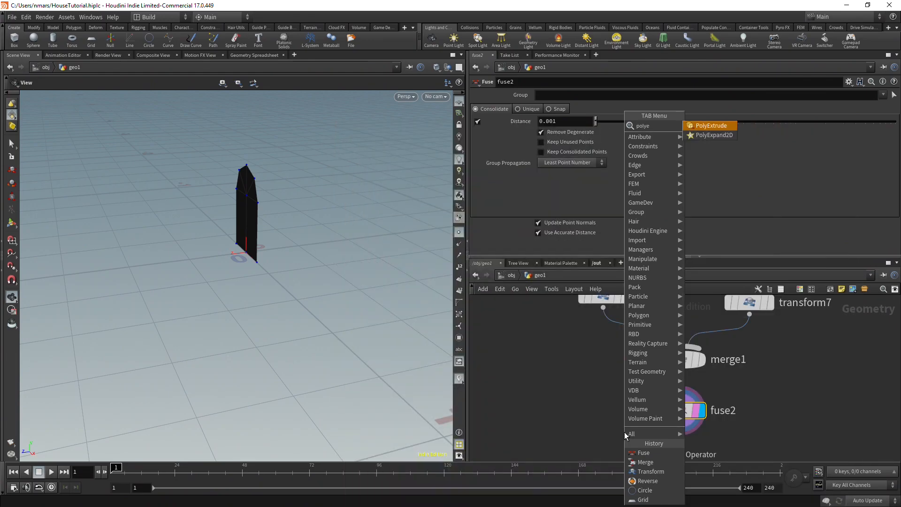
pyautogui.press('Return')
pyautogui.moveTo(619, 405); pyautogui.dragTo(618, 352, button='middle')
pyautogui.click(646, 406)
pyautogui.click(638, 406)
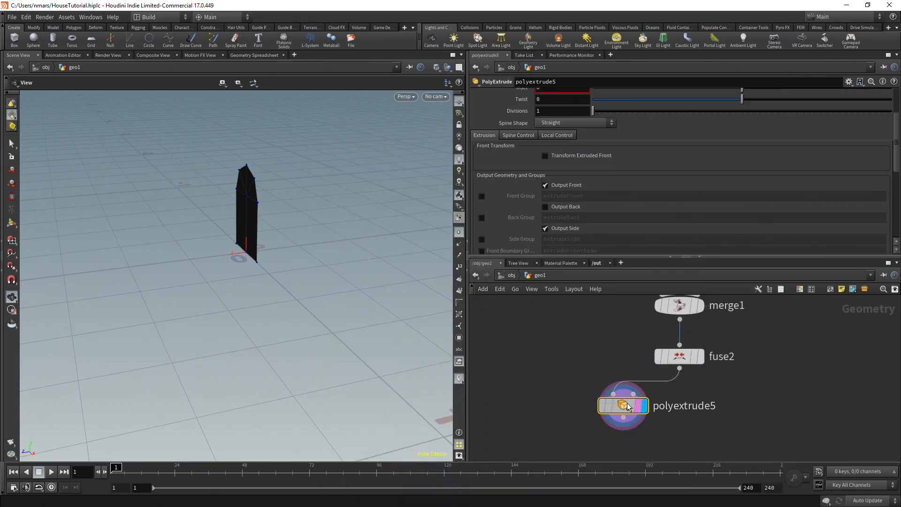
pyautogui.moveTo(626, 406); pyautogui.dragTo(661, 406)
pyautogui.scroll(3, 649, 180)
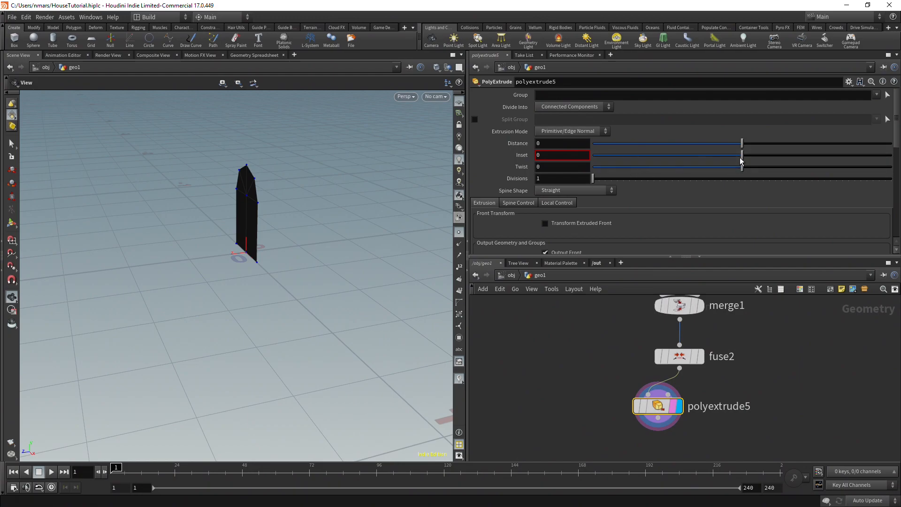
# Extrude the arched window by a distance of about 0.123 and enable Output Back to close it.
pyautogui.moveTo(742, 143); pyautogui.dragTo(760, 142)
pyautogui.keyDown('alt'); pyautogui.moveTo(414, 187); pyautogui.dragTo(320, 253); pyautogui.keyUp('alt')
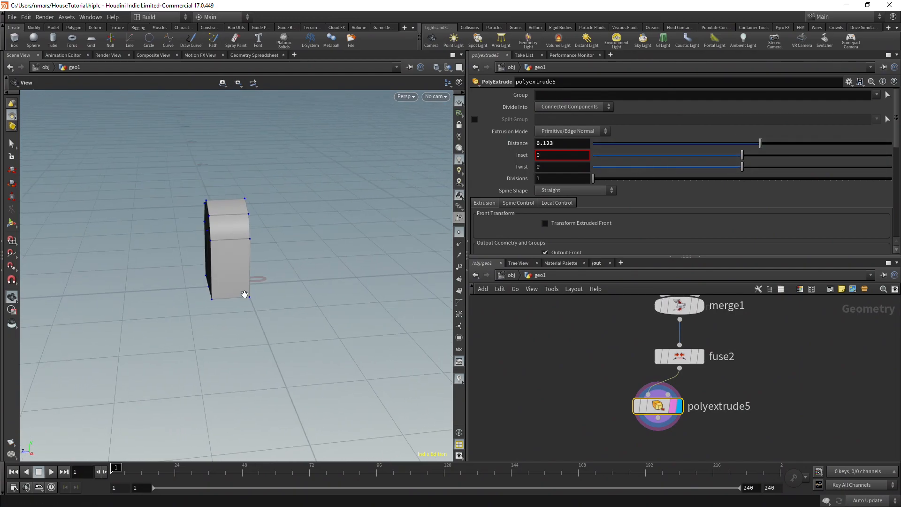
pyautogui.moveTo(251, 286); pyautogui.dragTo(220, 254)
pyautogui.scroll(6, 235, 265)
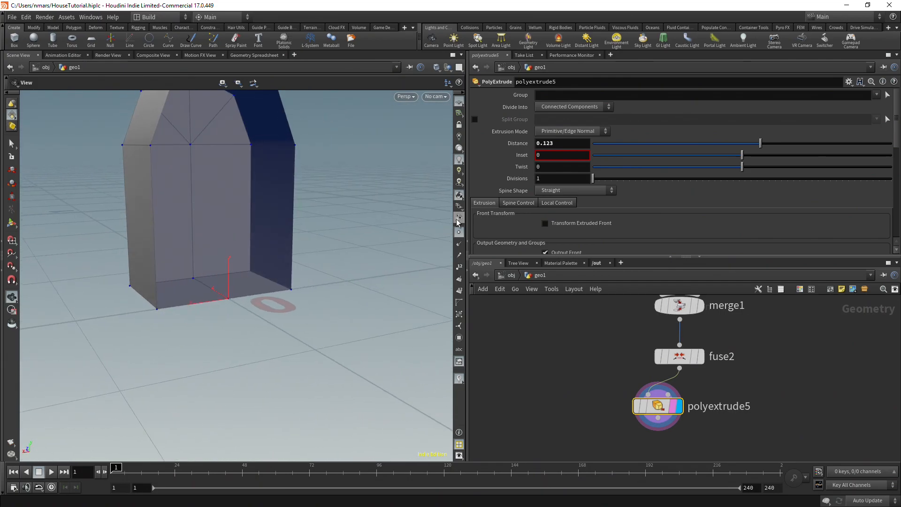
pyautogui.scroll(-3, 634, 186)
pyautogui.click(578, 207)
pyautogui.scroll(-3, 282, 236)
pyautogui.moveTo(225, 249); pyautogui.dragTo(319, 251)
# Examine the extruded window and the translation expressions on transform2 and transform3 in the existing box branch.
pyautogui.scroll(-5, 579, 363)
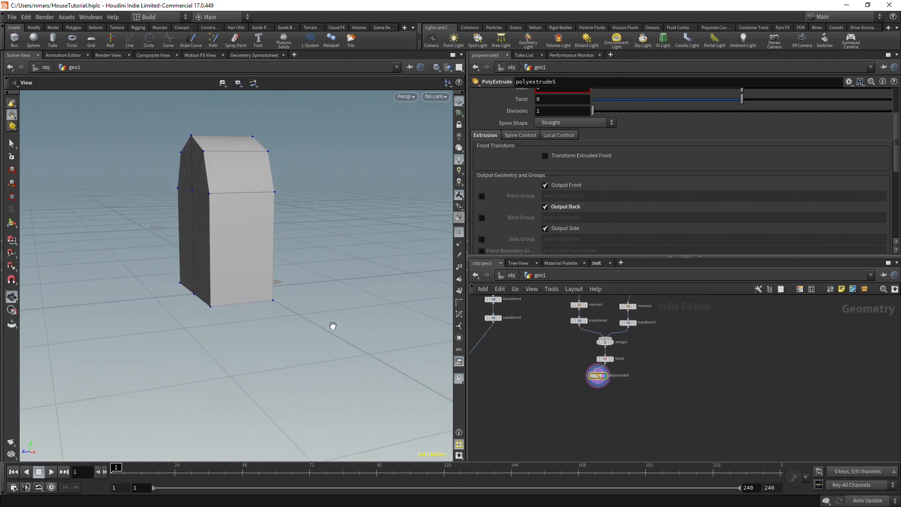
pyautogui.moveTo(318, 314); pyautogui.dragTo(264, 328)
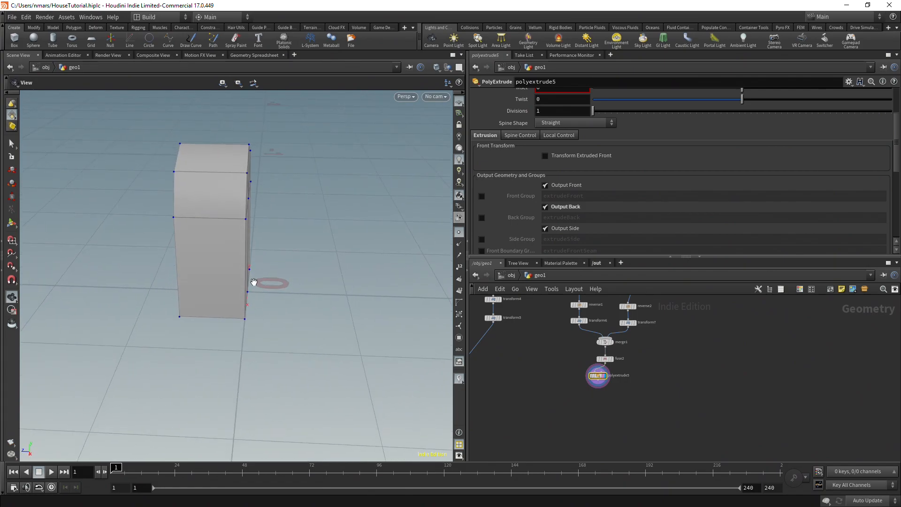
pyautogui.moveTo(250, 269); pyautogui.dragTo(262, 304)
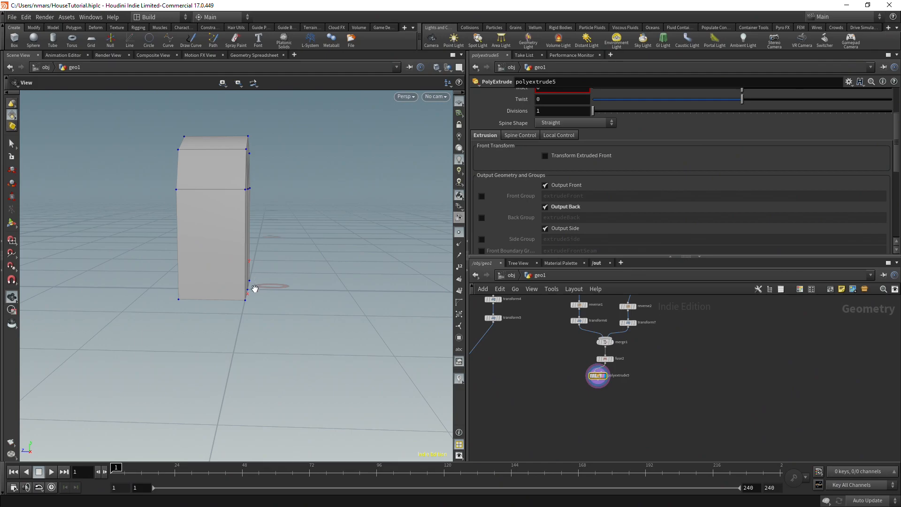
pyautogui.scroll(-2, 247, 266)
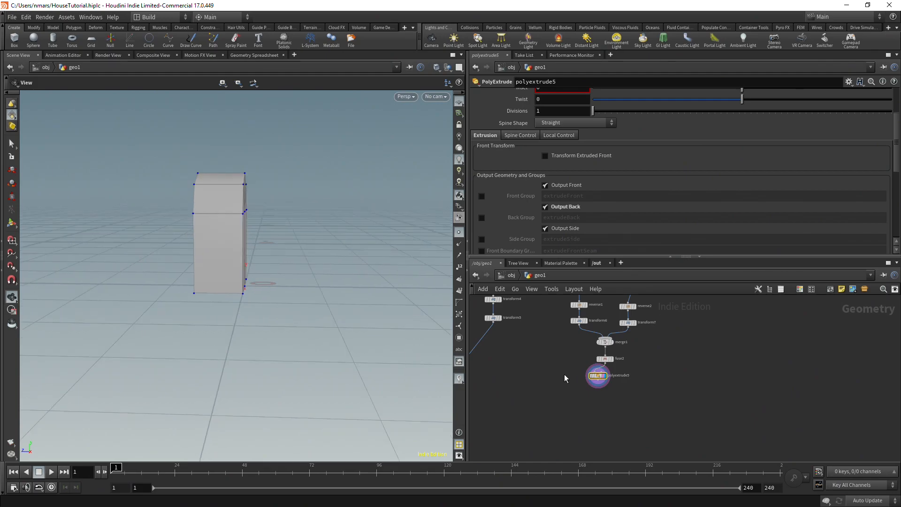
pyautogui.scroll(-2, 554, 373)
pyautogui.moveTo(532, 376); pyautogui.dragTo(581, 375, button='middle')
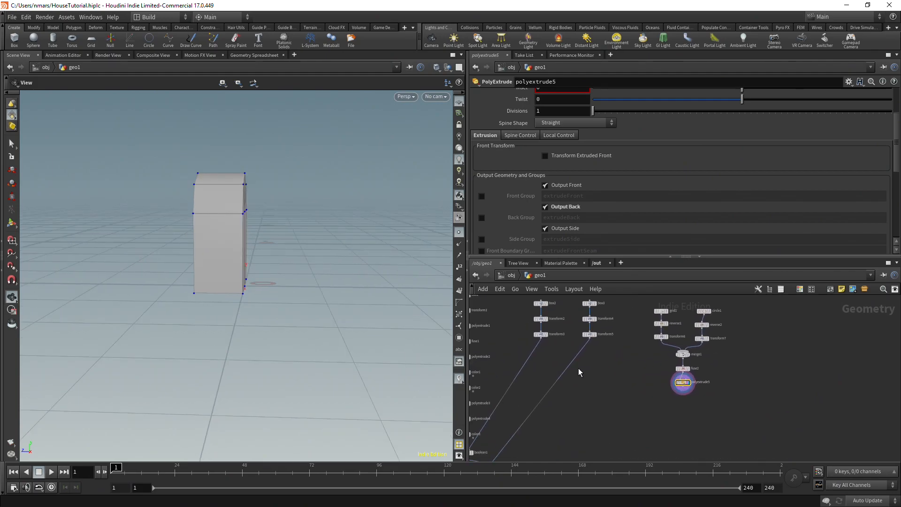
pyautogui.scroll(3, 546, 324)
pyautogui.click(540, 319)
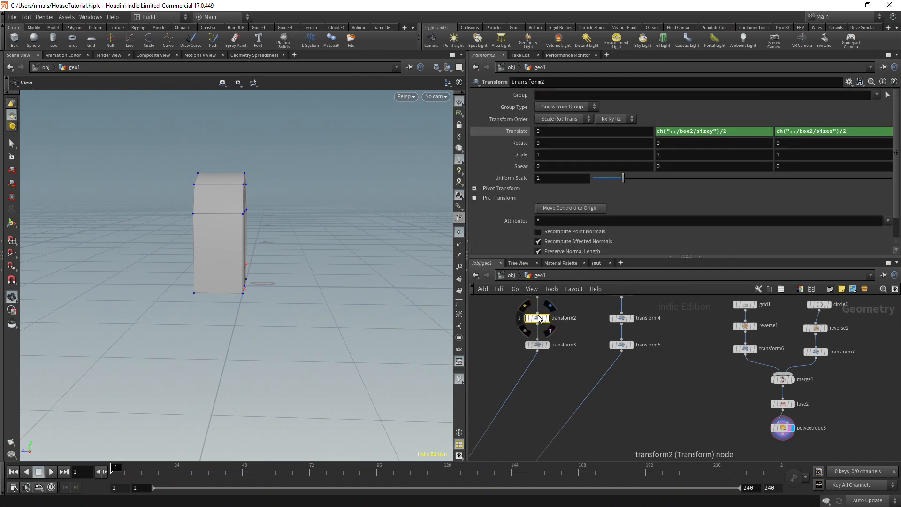
pyautogui.click(538, 345)
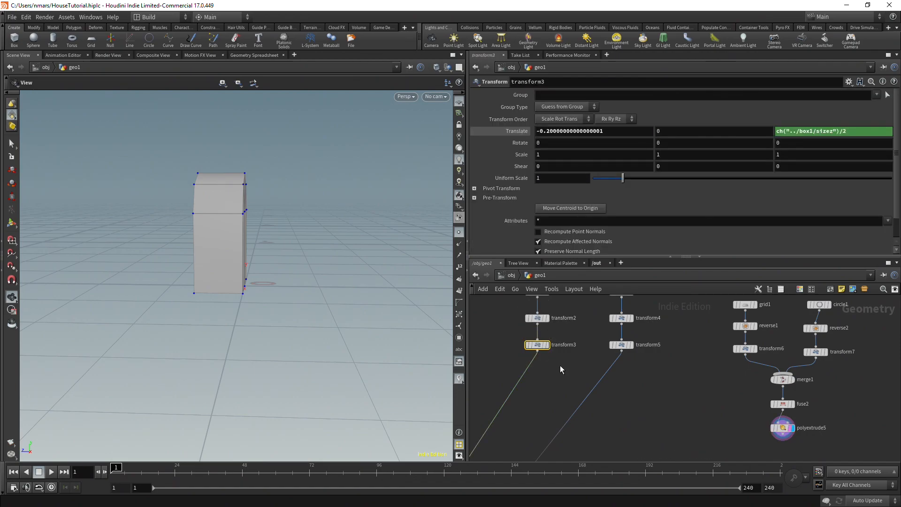
# Duplicate transform3 and insert the copy under polyextrude5, with its display flag enabled.
pyautogui.hotkey('ctrl', 'c')
pyautogui.scroll(-4, 685, 406)
pyautogui.hotkey('ctrl', 'v')
pyautogui.scroll(4, 734, 395)
pyautogui.moveTo(726, 349); pyautogui.dragTo(734, 403)
pyautogui.click(748, 411)
# Template boolean2 so the house appears as a wireframe reference around the arched window.
pyautogui.moveTo(158, 291); pyautogui.dragTo(213, 314, button='right')
pyautogui.moveTo(213, 314); pyautogui.dragTo(349, 300)
pyautogui.moveTo(689, 406); pyautogui.dragTo(650, 401, button='middle')
pyautogui.scroll(-4, 573, 399)
pyautogui.moveTo(544, 394); pyautogui.dragTo(703, 270, button='middle')
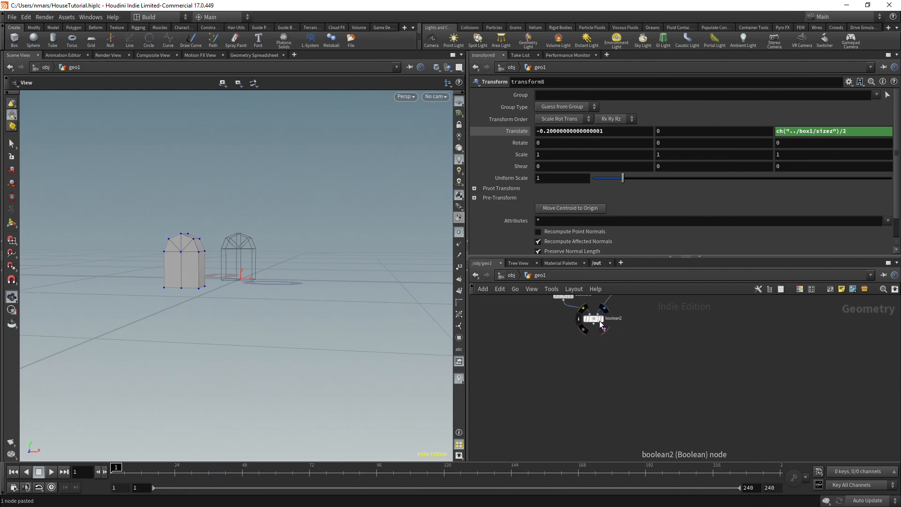
pyautogui.click(599, 320)
pyautogui.moveTo(329, 319); pyautogui.dragTo(376, 301)
pyautogui.scroll(-4, 775, 365)
pyautogui.moveTo(775, 364); pyautogui.dragTo(672, 408, button='middle')
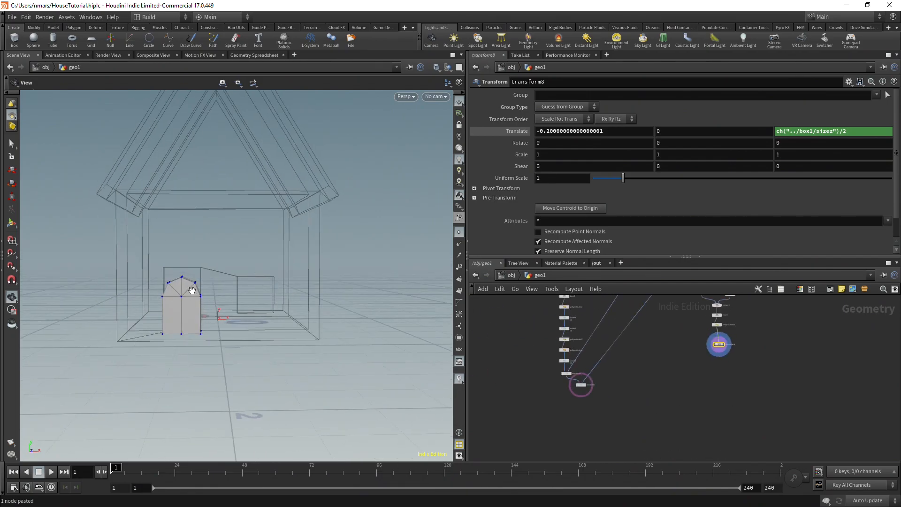
# Set transform8's X translation to 0 and its Y translation to 0.8.
pyautogui.scroll(5, 695, 368)
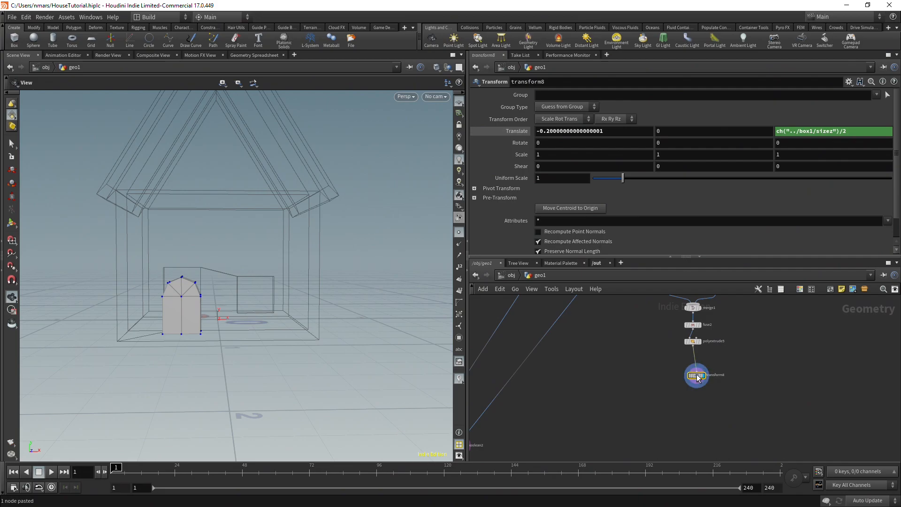
pyautogui.moveTo(670, 133); pyautogui.dragTo(711, 131, button='middle')
pyautogui.click(611, 135)
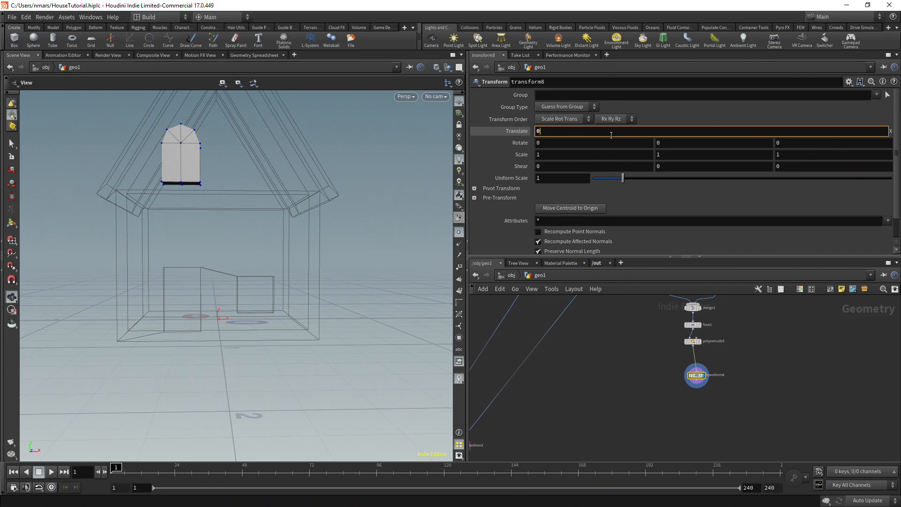
pyautogui.write('0')
pyautogui.press('Return')
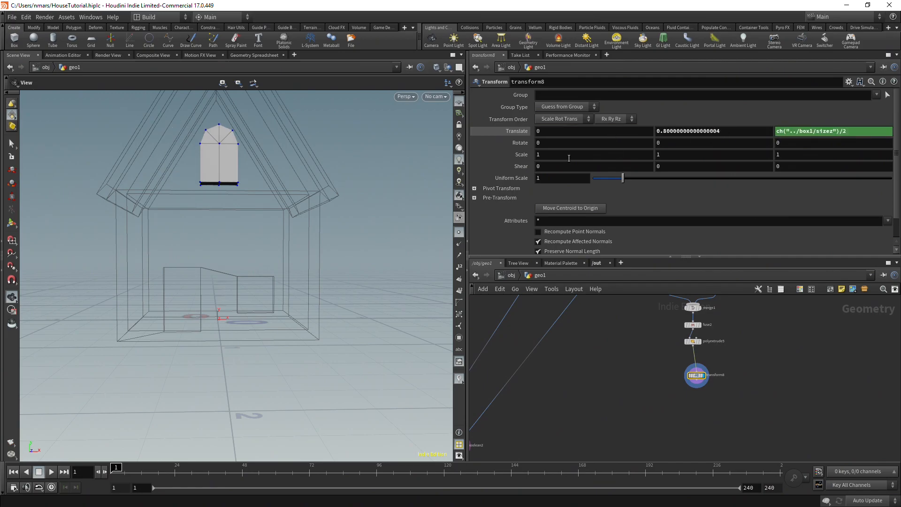
# Add a Boolean node below boolean2, wire boolean2 into its first input and display it.
pyautogui.moveTo(248, 209); pyautogui.dragTo(367, 243)
pyautogui.scroll(-3, 685, 380)
pyautogui.moveTo(686, 382); pyautogui.dragTo(712, 335, button='middle')
pyautogui.scroll(1, 609, 373)
pyautogui.scroll(3, 611, 375)
pyautogui.press('Tab')
pyautogui.write('boo')
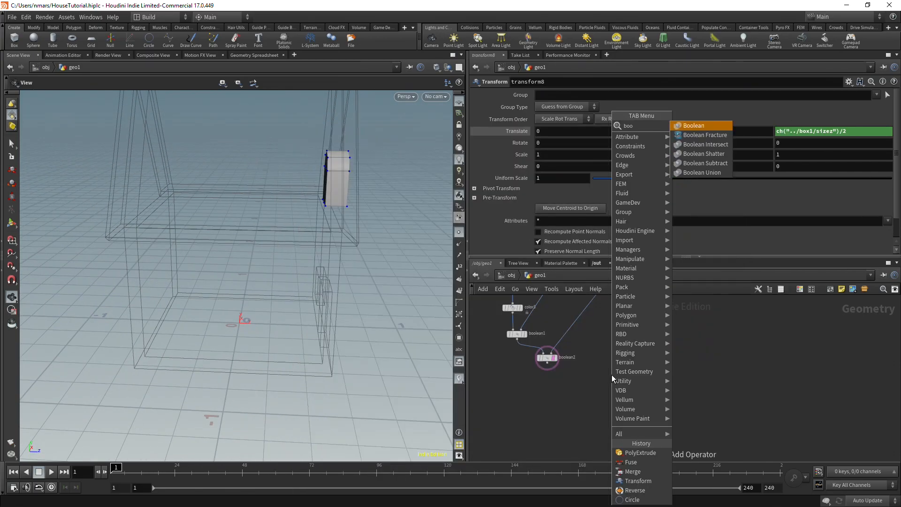
pyautogui.press('Return')
pyautogui.click(577, 385)
pyautogui.scroll(3, 563, 373)
pyautogui.moveTo(536, 356); pyautogui.dragTo(580, 387)
pyautogui.click(603, 394)
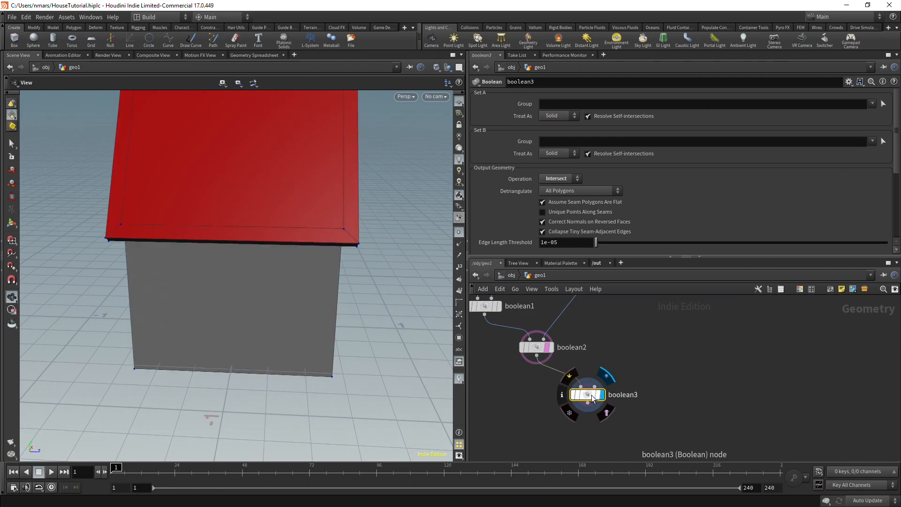
# Set boolean3's operation to Subtract and wire transform8 into its second input.
pyautogui.click(563, 179)
pyautogui.click(561, 211)
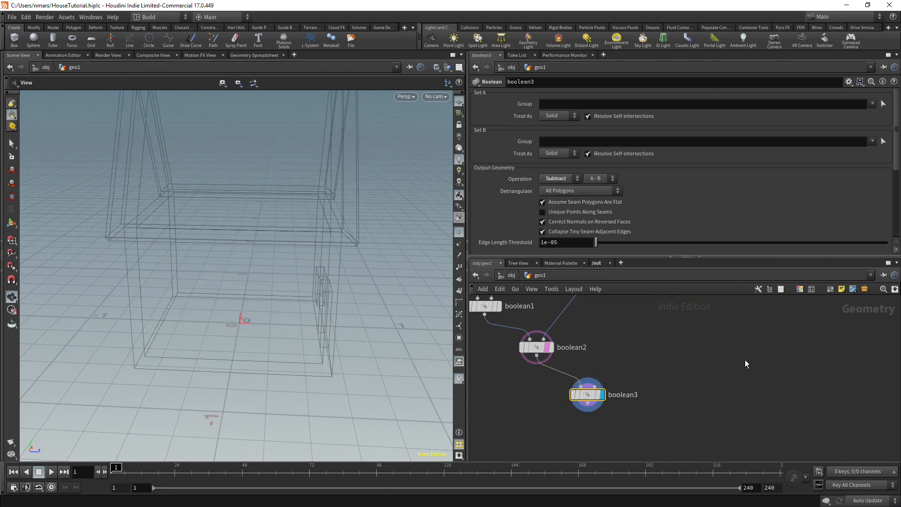
pyautogui.scroll(-3, 720, 423)
pyautogui.moveTo(773, 324); pyautogui.dragTo(563, 407)
# Inspect the arched window cut in the gable and the door and window openings from several angles.
pyautogui.scroll(3, 566, 411)
pyautogui.moveTo(349, 346); pyautogui.dragTo(264, 302)
pyautogui.scroll(2, 258, 233)
pyautogui.scroll(4, 257, 275)
pyautogui.scroll(-3, 250, 278)
pyautogui.scroll(-4, 263, 283)
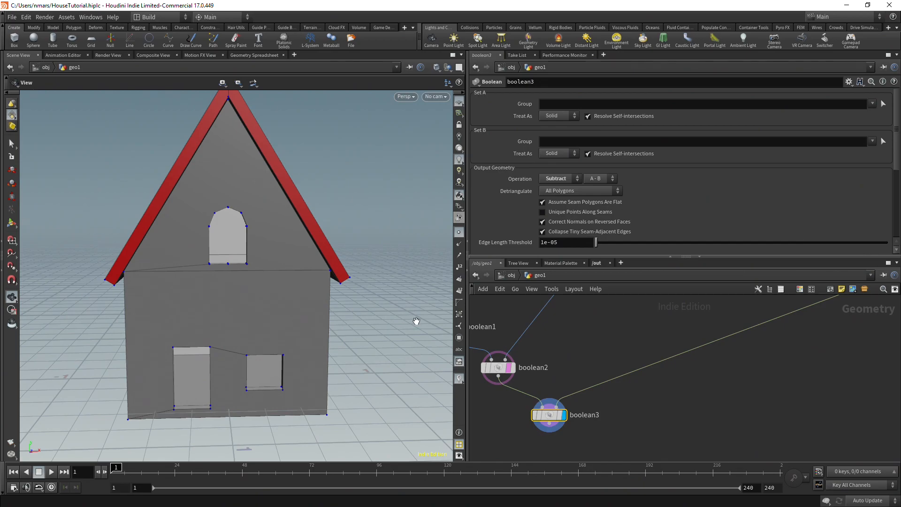
pyautogui.moveTo(315, 284); pyautogui.dragTo(284, 262, button='right')
pyautogui.moveTo(284, 261); pyautogui.dragTo(316, 281)
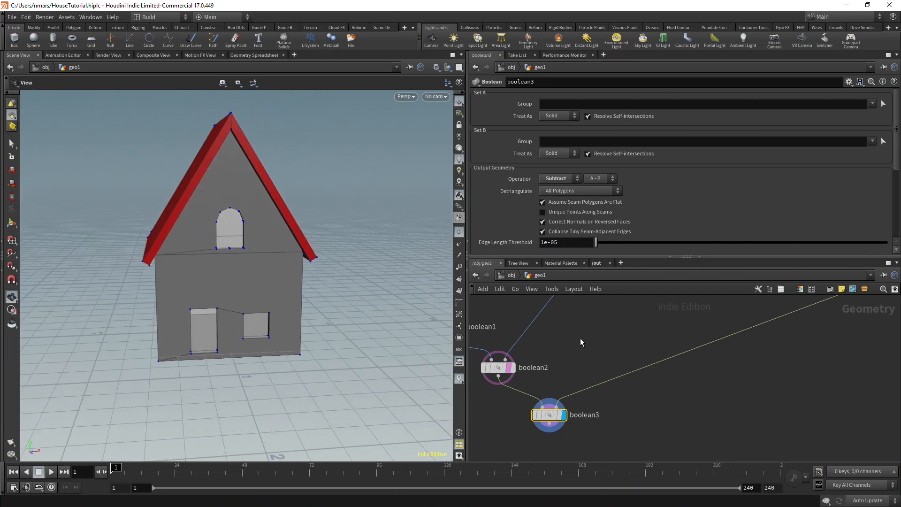
pyautogui.scroll(4, 261, 326)
pyautogui.moveTo(257, 328); pyautogui.dragTo(248, 313)
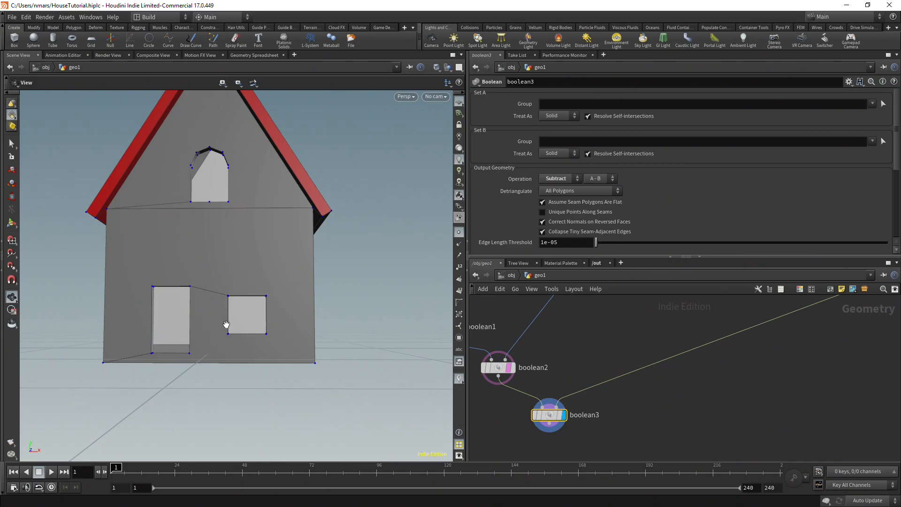
pyautogui.moveTo(254, 209); pyautogui.dragTo(302, 225)
pyautogui.scroll(5, 300, 218)
pyautogui.moveTo(300, 217); pyautogui.dragTo(226, 328, button='middle')
pyautogui.moveTo(305, 258); pyautogui.dragTo(290, 257)
pyautogui.scroll(-5, 732, 371)
pyautogui.scroll(5, 816, 334)
# Raise the arched window cutter by setting transform8's Y translation to 0.9.
pyautogui.click(758, 382)
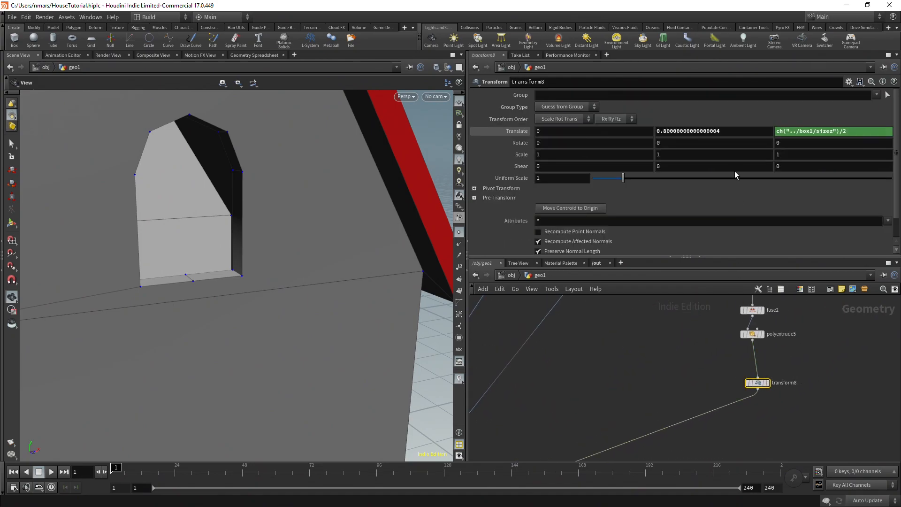
pyautogui.moveTo(728, 134); pyautogui.dragTo(740, 133, button='middle')
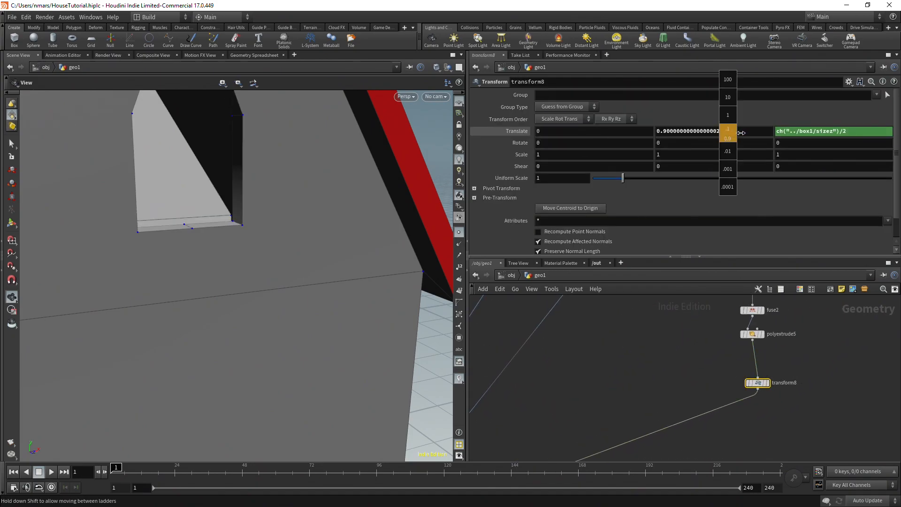
pyautogui.scroll(-10, 300, 241)
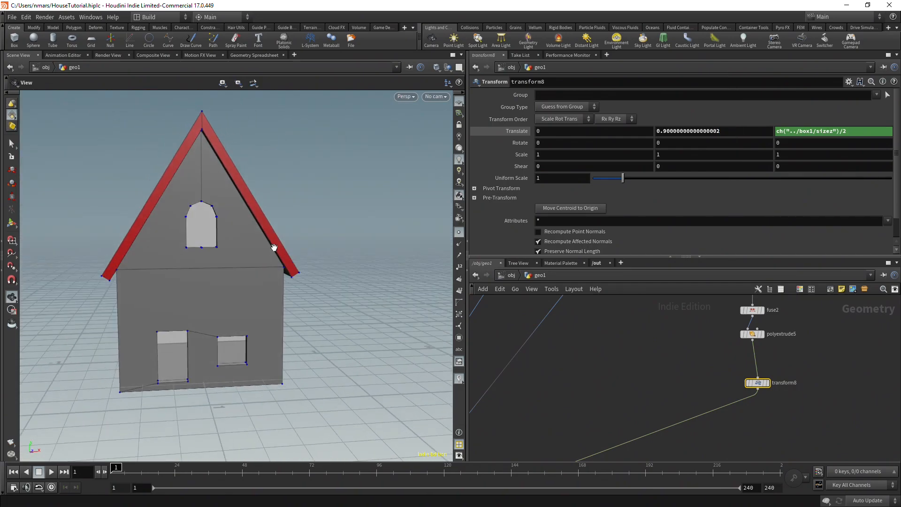
pyautogui.scroll(-5, 629, 333)
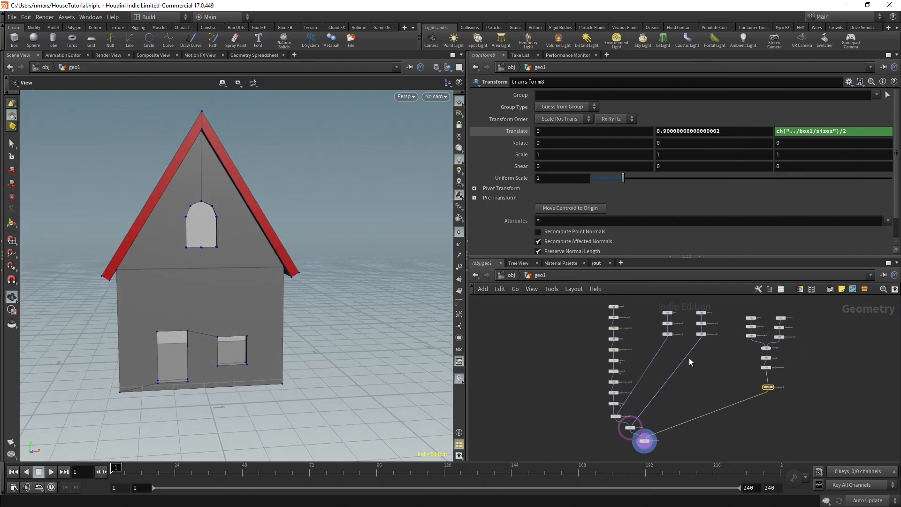
# Test the procedural setup by varying box1's X, Y and Z sizes, undoing each change.
pyautogui.scroll(5, 620, 328)
pyautogui.click(624, 345)
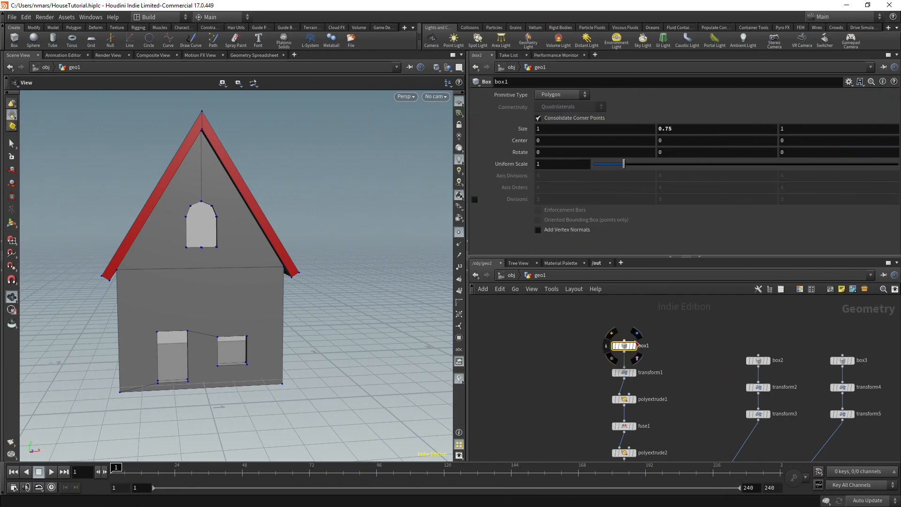
pyautogui.moveTo(352, 288); pyautogui.dragTo(363, 267)
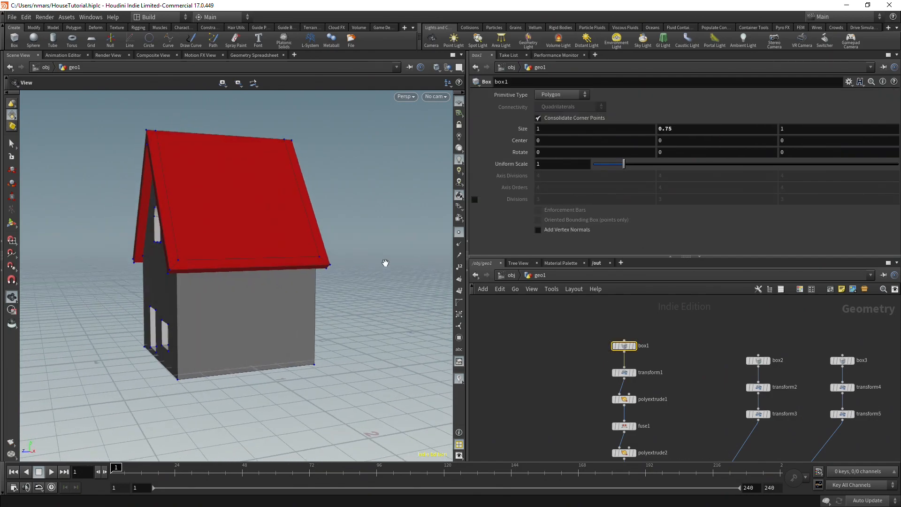
pyautogui.moveTo(549, 129); pyautogui.dragTo(553, 132, button='middle')
pyautogui.hotkey('ctrl', 'z')
pyautogui.moveTo(688, 127)
pyautogui.mouseDown(button='middle')
pyautogui.moveTo(678, 123)
pyautogui.moveTo(686, 116)
pyautogui.moveTo(671, 118)
pyautogui.moveTo(678, 123)
pyautogui.mouseUp(button='middle')
pyautogui.hotkey('ctrl', 'z')
pyautogui.moveTo(797, 128)
pyautogui.mouseDown(button='middle')
pyautogui.moveTo(819, 125)
pyautogui.moveTo(783, 125)
pyautogui.moveTo(863, 124)
pyautogui.moveTo(798, 126)
pyautogui.mouseUp(button='middle')
pyautogui.hotkey('ctrl', 'z')
pyautogui.moveTo(291, 247); pyautogui.dragTo(364, 247)
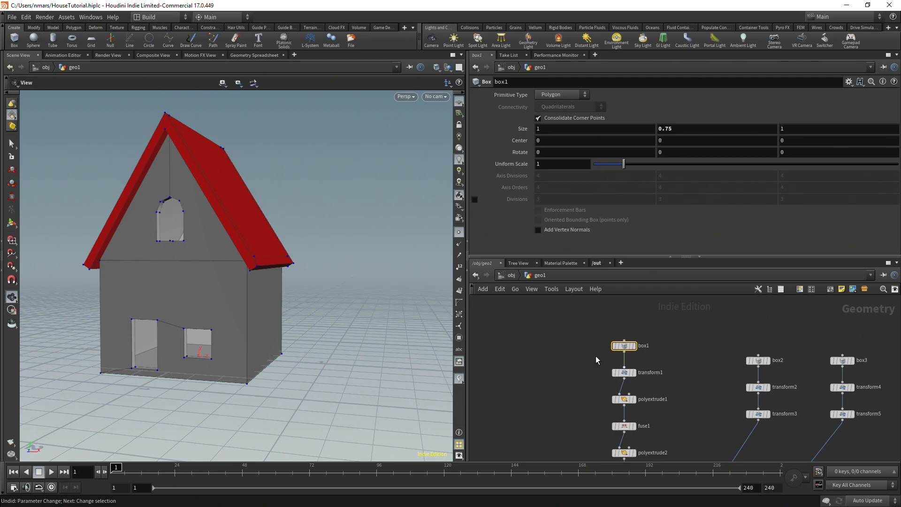
pyautogui.moveTo(308, 302); pyautogui.dragTo(311, 255)
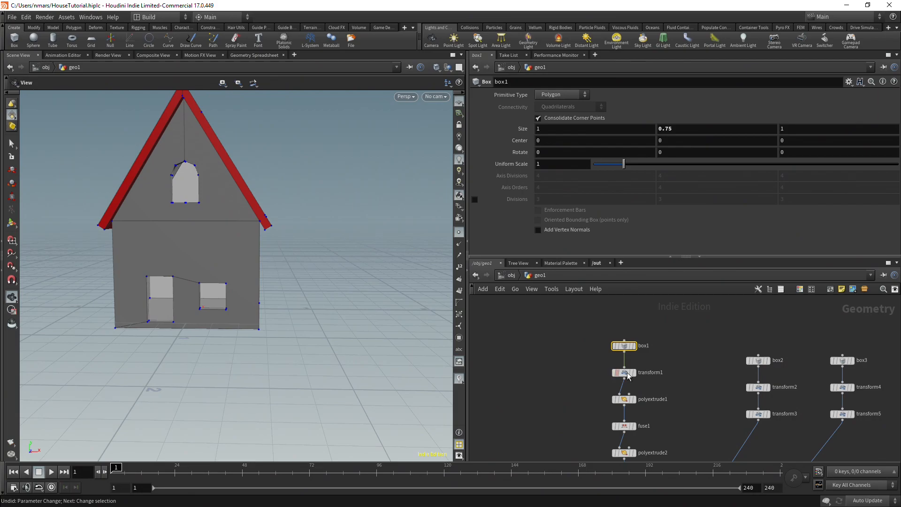
# Select all nodes of the arched window branch and move them closer to the box3 branch.
pyautogui.scroll(-5, 706, 354)
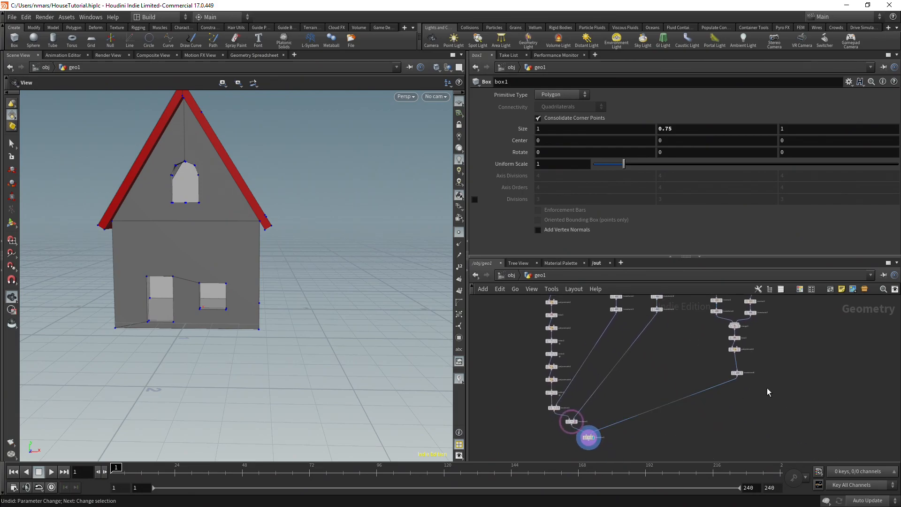
pyautogui.press('h')
pyautogui.moveTo(774, 380); pyautogui.dragTo(771, 412, button='middle')
pyautogui.moveTo(773, 412); pyautogui.dragTo(699, 319)
pyautogui.moveTo(700, 344)
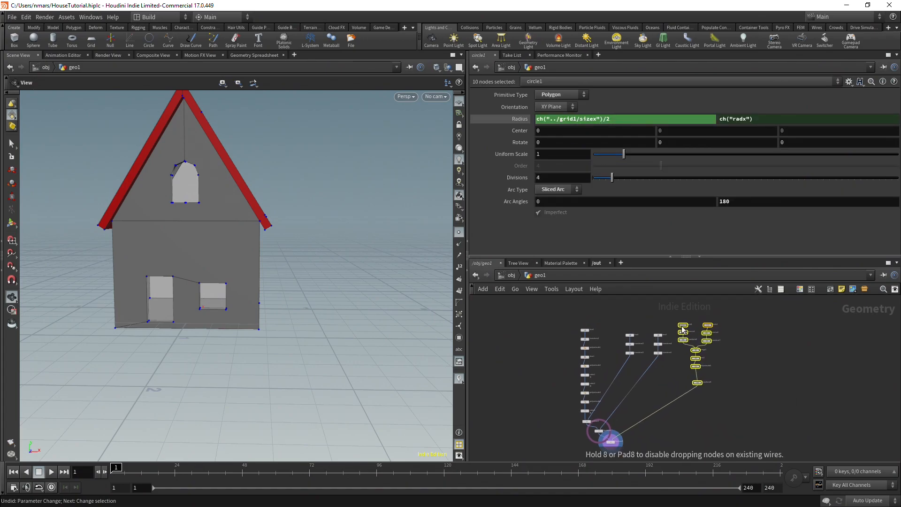
# Display transform3, branch a Blast node off its output and display the new node.
pyautogui.scroll(5, 640, 359)
pyautogui.click(633, 349)
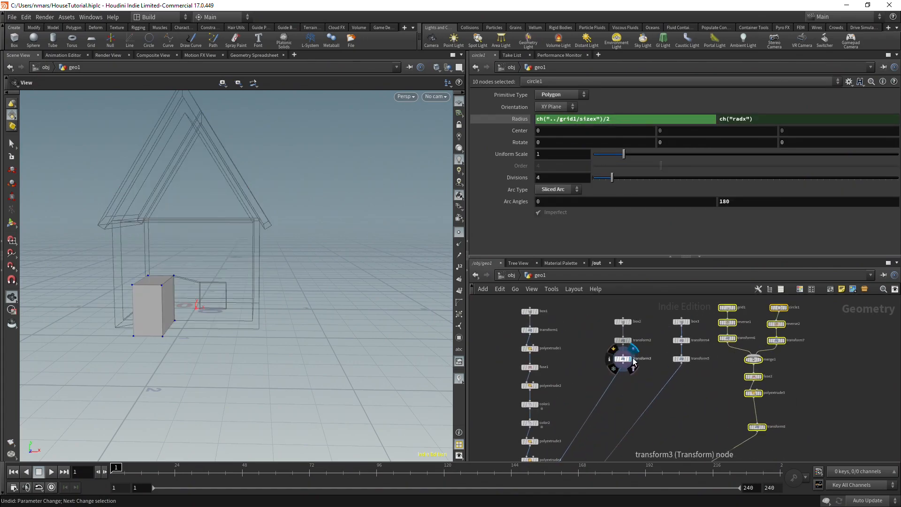
pyautogui.click(623, 365)
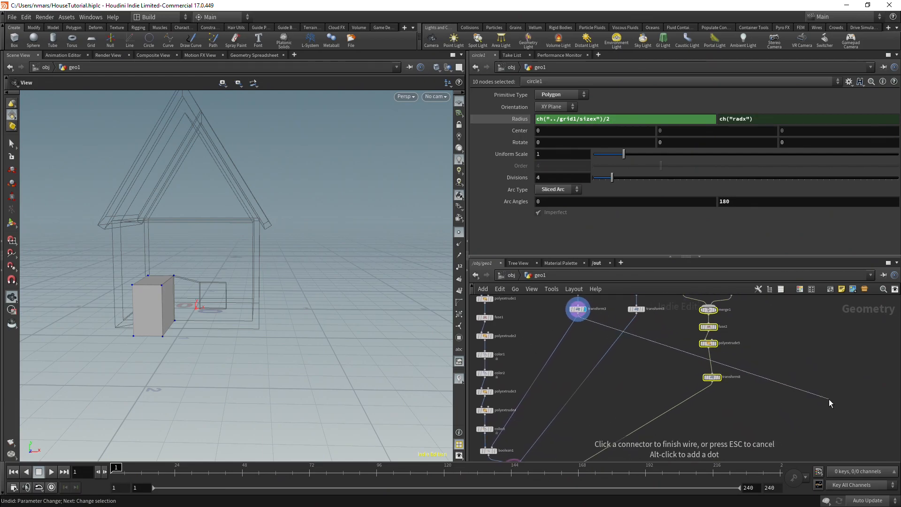
pyautogui.press('Tab')
pyautogui.write('blast')
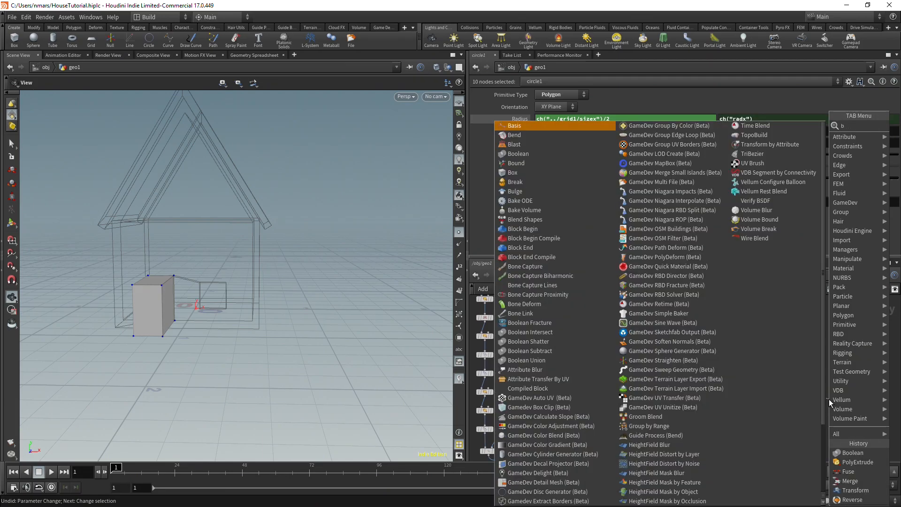
pyautogui.press('Return')
pyautogui.scroll(5, 828, 399)
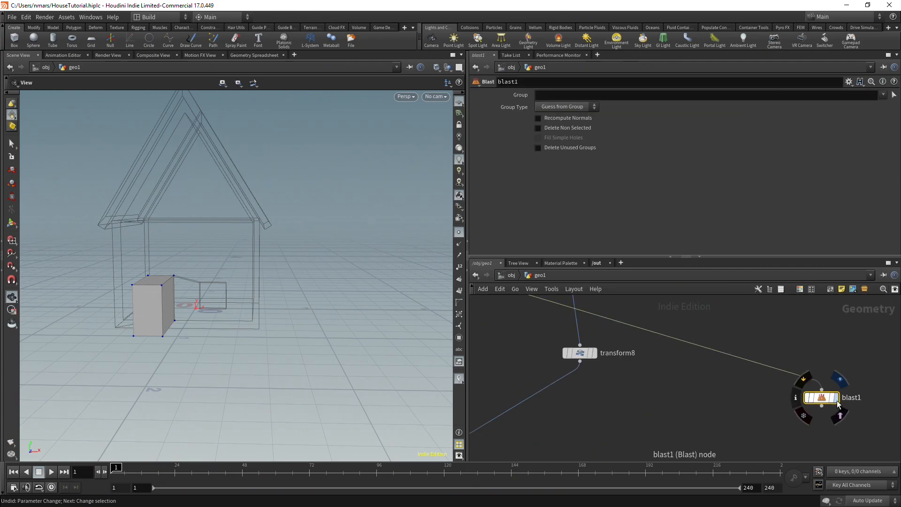
pyautogui.click(837, 398)
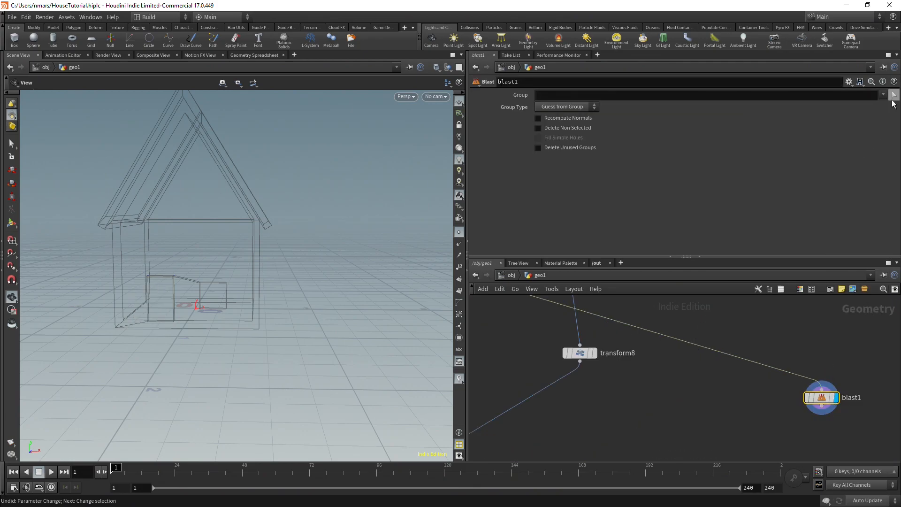
# Set blast1's group to the door box's inner end face, primitive 0, and enable Delete Non Selected.
pyautogui.click(894, 97)
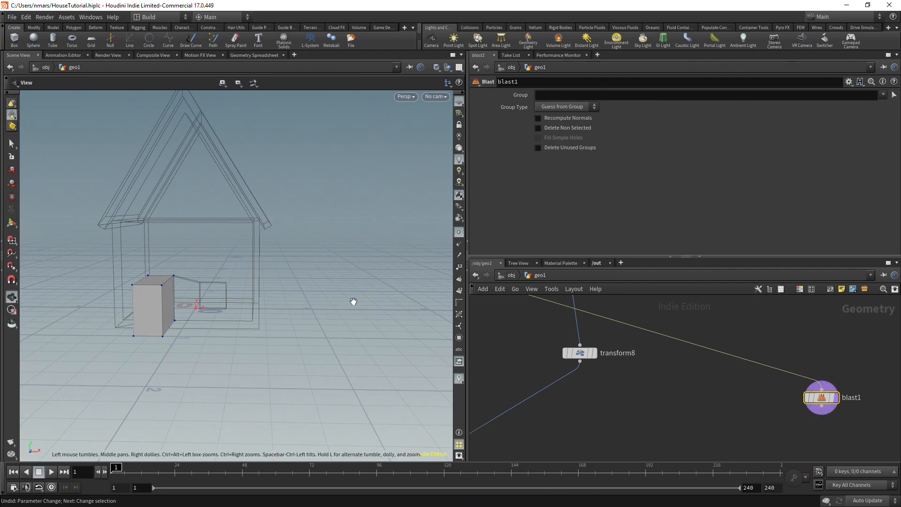
pyautogui.keyDown('alt'); pyautogui.moveTo(352, 301); pyautogui.dragTo(165, 298); pyautogui.keyUp('alt')
pyautogui.keyDown('alt'); pyautogui.moveTo(164, 298); pyautogui.dragTo(190, 282, button='right'); pyautogui.keyUp('alt')
pyautogui.keyDown('alt'); pyautogui.moveTo(190, 282); pyautogui.dragTo(183, 287); pyautogui.keyUp('alt')
pyautogui.keyDown('alt'); pyautogui.moveTo(183, 288); pyautogui.dragTo(190, 308, button='middle'); pyautogui.keyUp('alt')
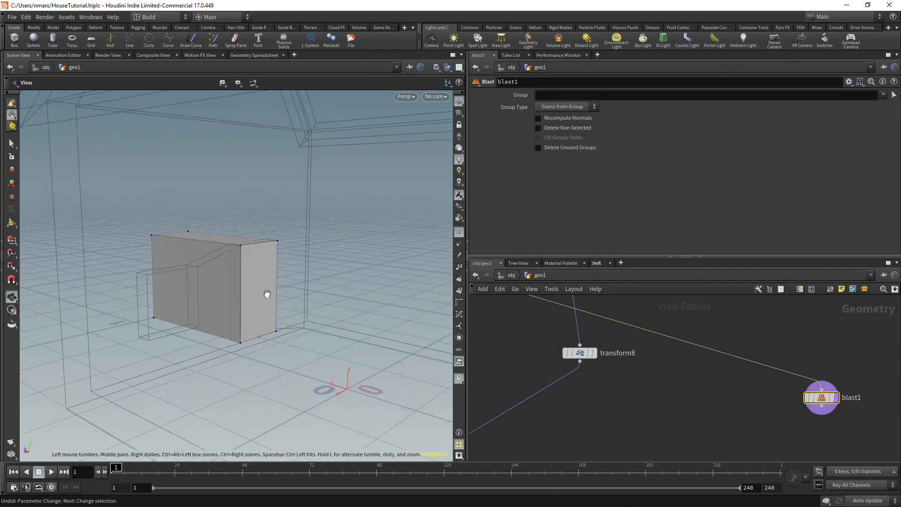
pyautogui.click(258, 270)
pyautogui.press('Return')
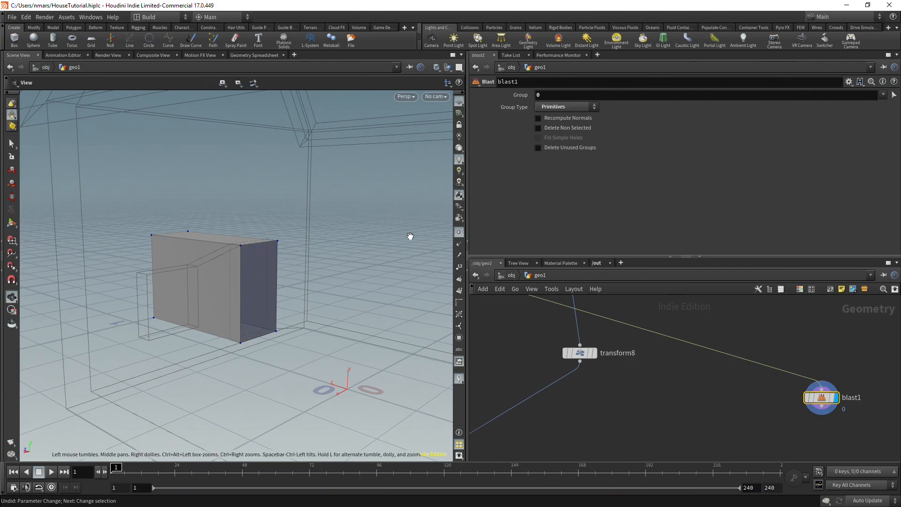
pyautogui.click(557, 130)
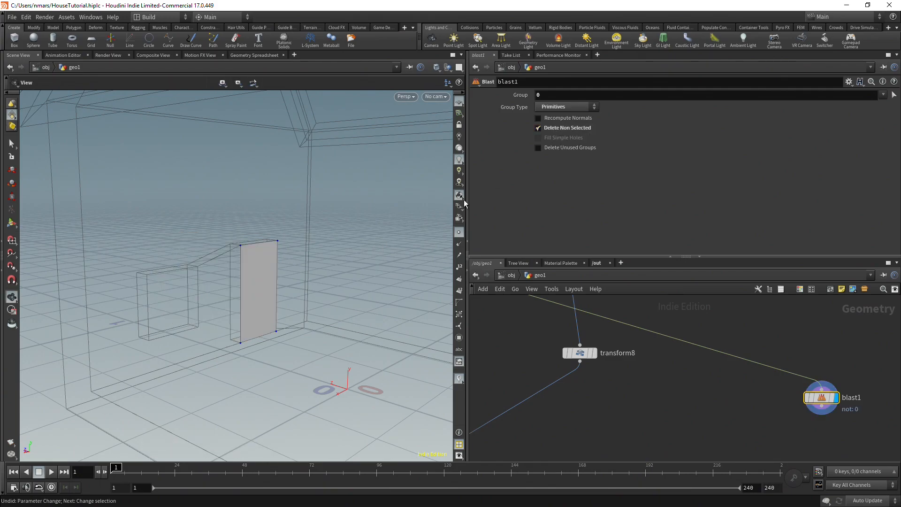
# Append a PolyExtrude node to blast1, align it beneath and display it.
pyautogui.moveTo(213, 310); pyautogui.dragTo(177, 289)
pyautogui.moveTo(121, 352); pyautogui.dragTo(198, 267)
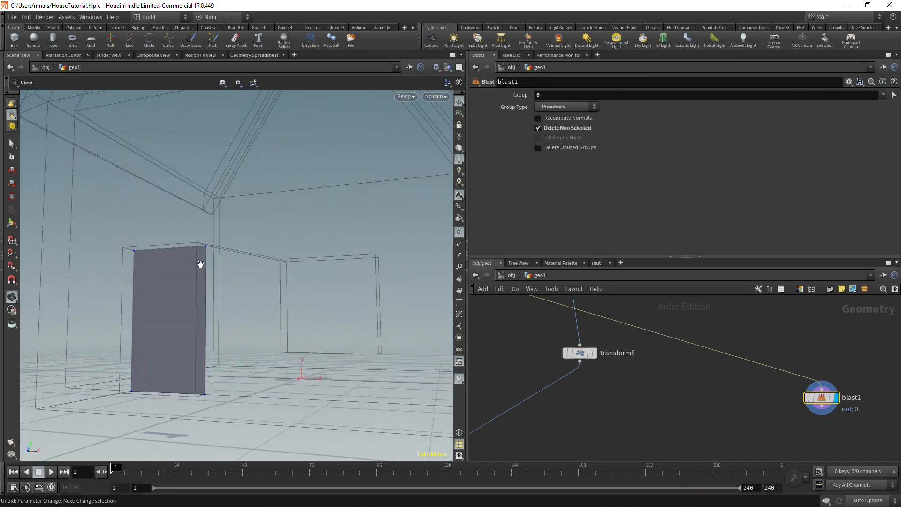
pyautogui.moveTo(206, 320); pyautogui.dragTo(385, 348)
pyautogui.click(821, 412)
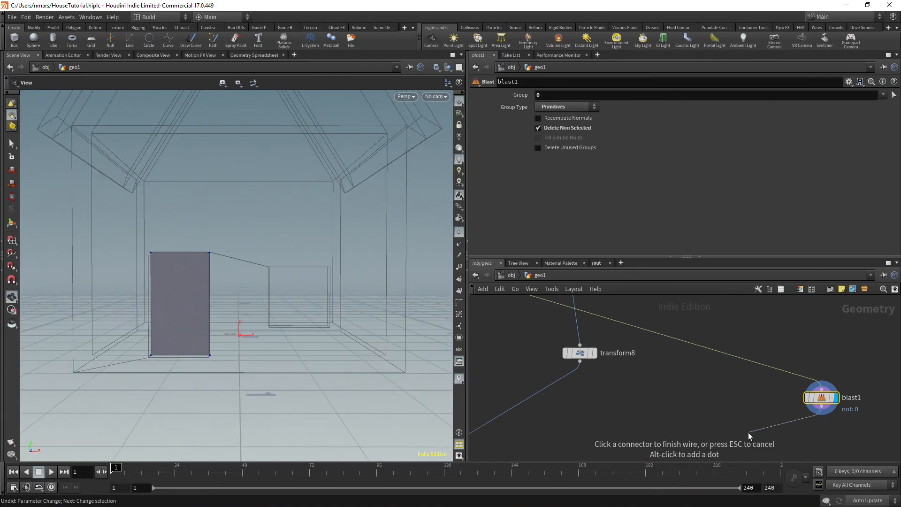
pyautogui.click(748, 432)
pyautogui.write('polyext')
pyautogui.press('Return')
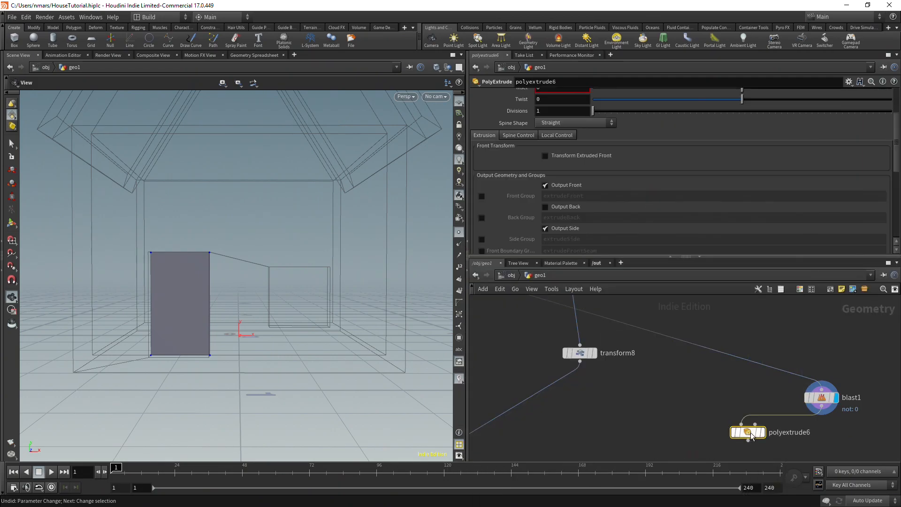
pyautogui.moveTo(749, 433); pyautogui.dragTo(823, 432)
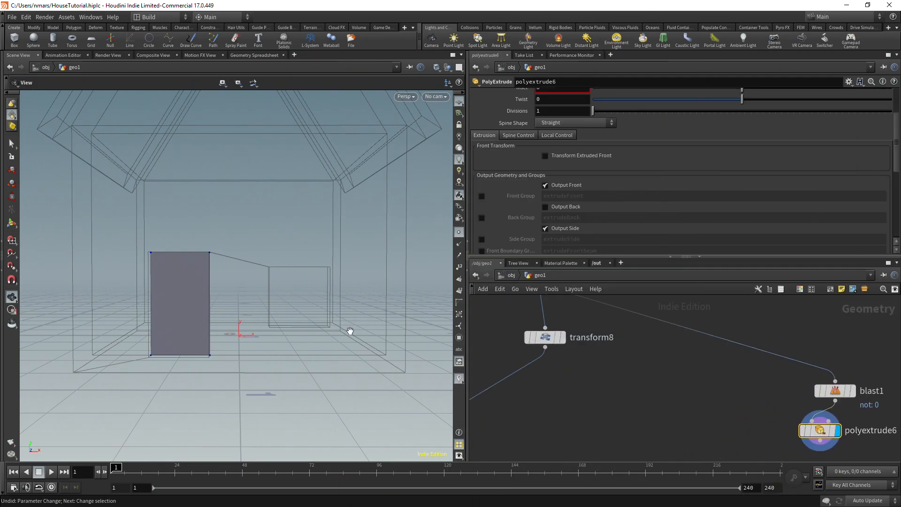
# Set polyextrude6's inset to -0.05 to expand the door face outward.
pyautogui.moveTo(413, 268); pyautogui.dragTo(199, 300)
pyautogui.scroll(3, 639, 146)
pyautogui.moveTo(741, 143)
pyautogui.mouseDown()
pyautogui.moveTo(730, 142)
pyautogui.moveTo(735, 156)
pyautogui.mouseUp()
pyautogui.hotkey('ctrl', 'z')
pyautogui.moveTo(240, 272); pyautogui.dragTo(404, 225)
pyautogui.moveTo(404, 225); pyautogui.dragTo(268, 287, button='right')
pyautogui.moveTo(298, 281); pyautogui.dragTo(375, 264)
pyautogui.press('Return')
pyautogui.moveTo(261, 232); pyautogui.dragTo(199, 244)
pyautogui.scroll(-3, 627, 181)
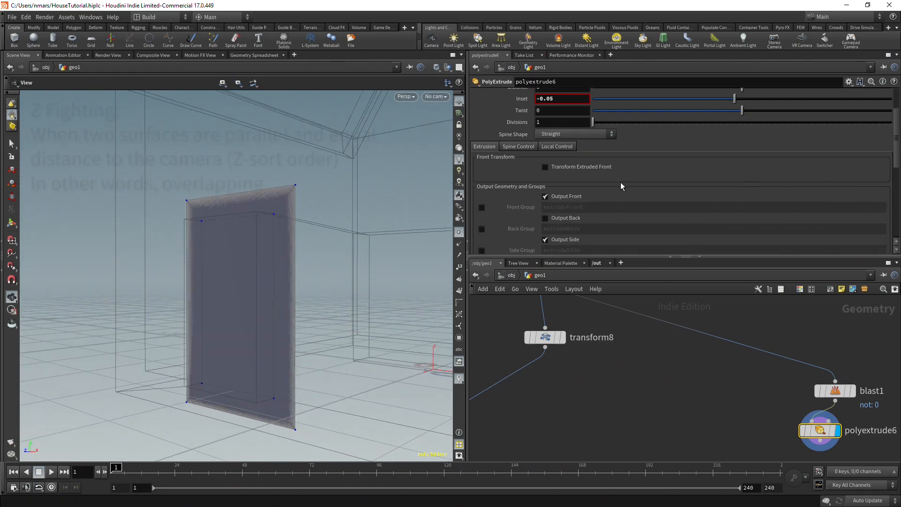
# Turn off the front output of polyextrude6 so only the border around the doorway remains.
pyautogui.click(560, 199)
pyautogui.moveTo(308, 252); pyautogui.dragTo(280, 244)
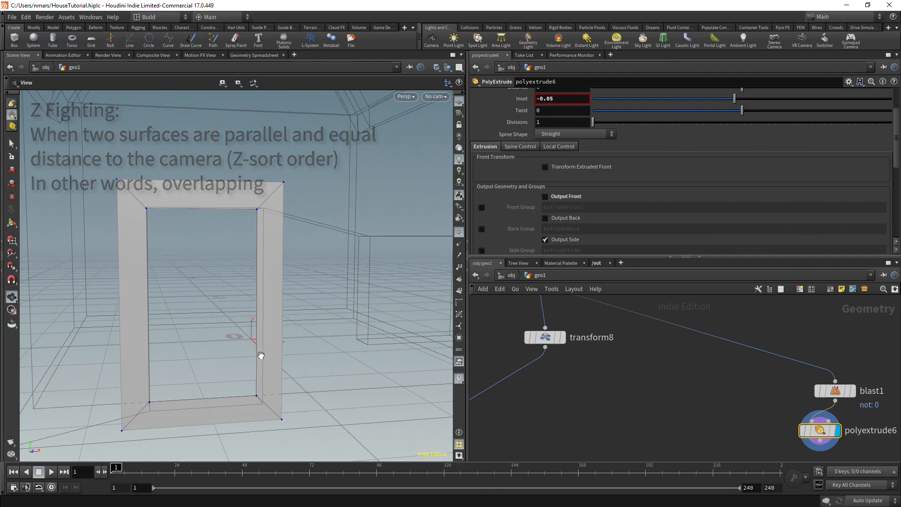
pyautogui.moveTo(255, 244); pyautogui.dragTo(239, 275)
# Add a second PolyExtrude node fed by polyextrude6 and display its output.
pyautogui.moveTo(763, 361); pyautogui.dragTo(733, 320, button='middle')
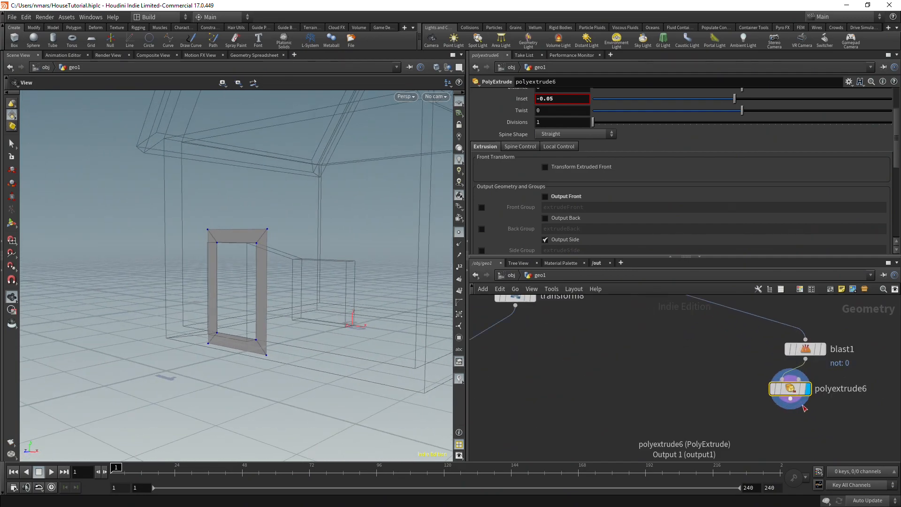
pyautogui.scroll(1, 790, 399)
pyautogui.click(789, 398)
pyautogui.press('Tab')
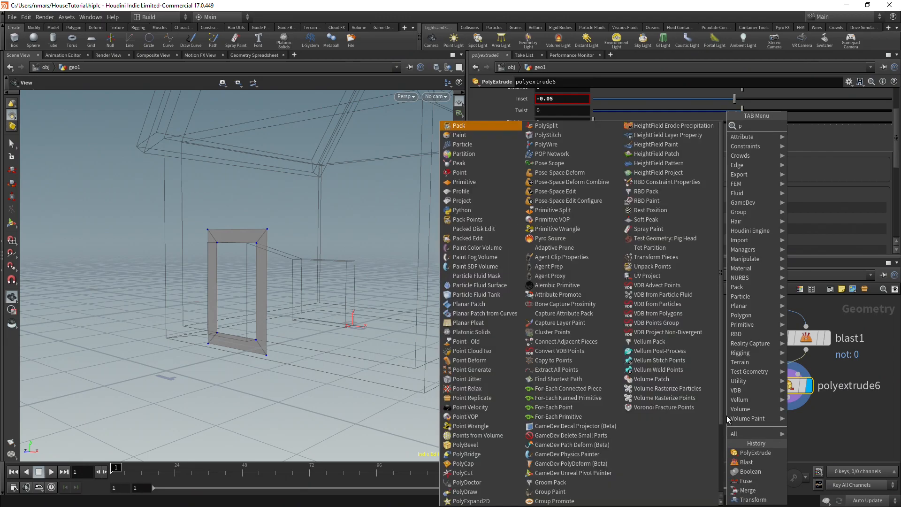
pyautogui.click(755, 452)
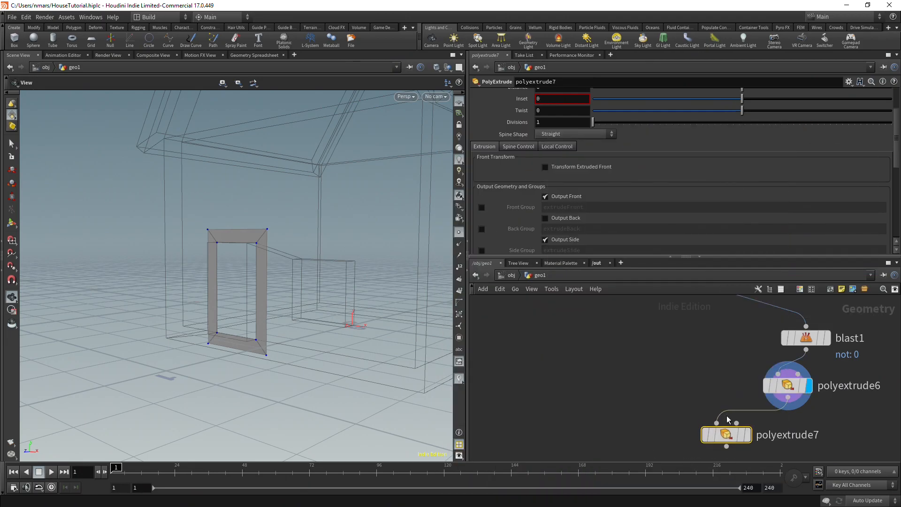
pyautogui.click(748, 435)
# Give the door frame thickness by setting the polyextrude7 distance to about 0.063.
pyautogui.scroll(3, 750, 152)
pyautogui.moveTo(742, 145); pyautogui.dragTo(755, 145)
pyautogui.scroll(3, 340, 247)
pyautogui.moveTo(325, 266); pyautogui.dragTo(288, 284)
pyautogui.scroll(3, 257, 310)
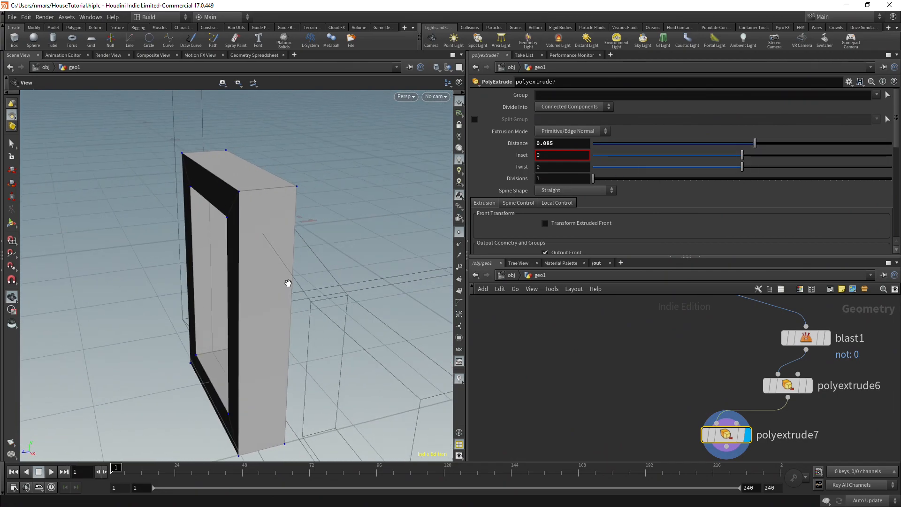
pyautogui.moveTo(322, 256); pyautogui.dragTo(286, 226)
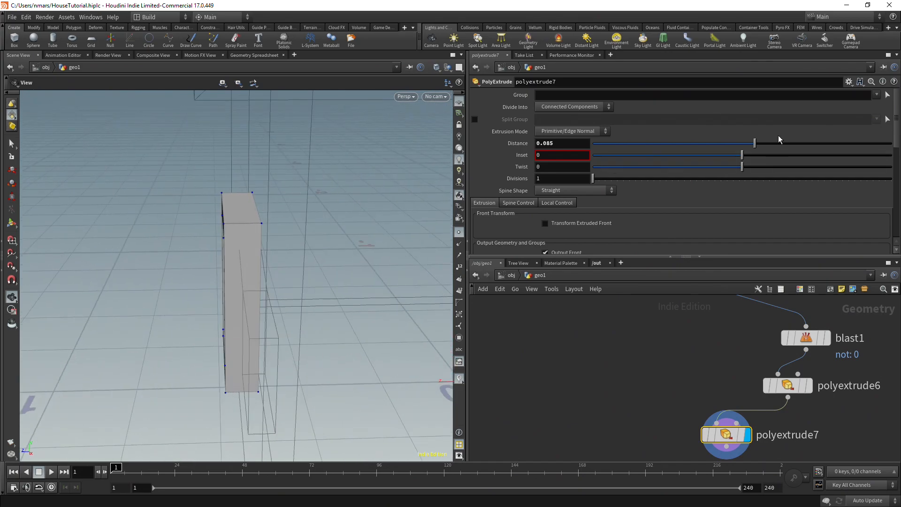
pyautogui.moveTo(756, 146); pyautogui.dragTo(752, 144)
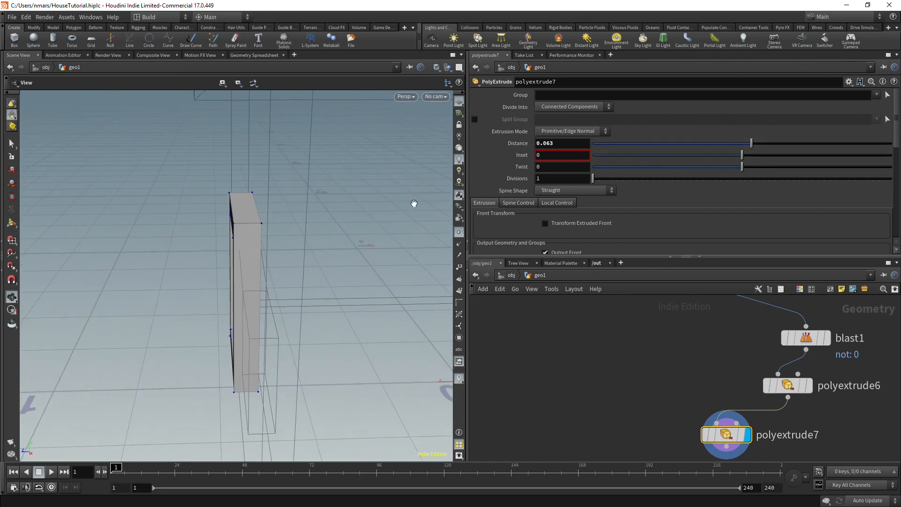
pyautogui.moveTo(267, 222); pyautogui.dragTo(316, 199)
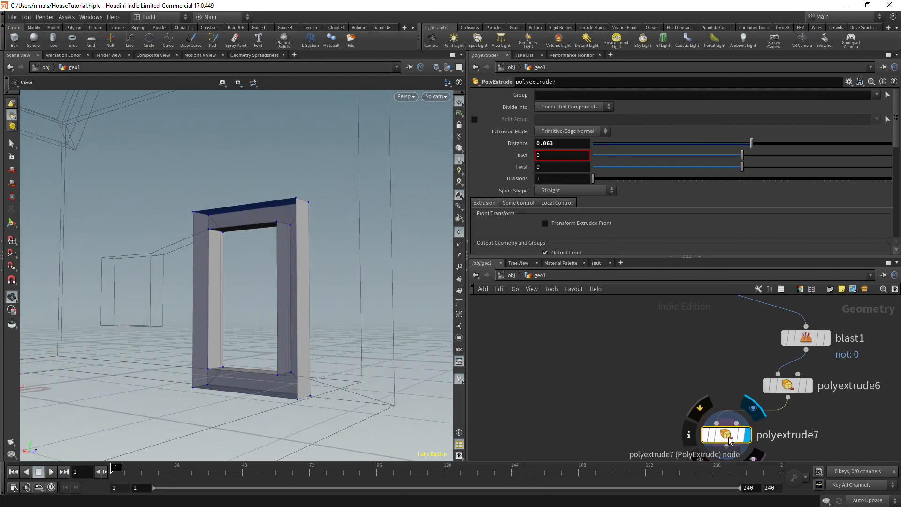
# Enable the back output on polyextrude7 to close the rear of the door frame.
pyautogui.scroll(-4, 629, 146)
pyautogui.click(545, 184)
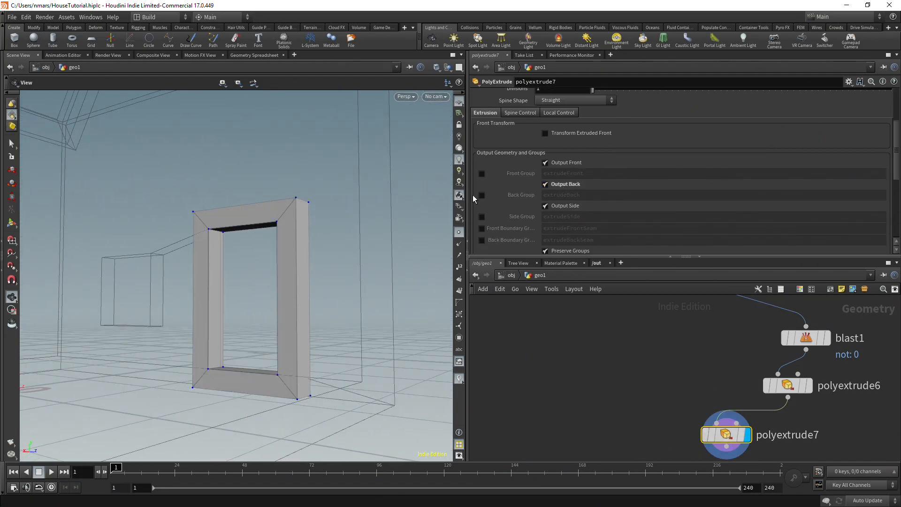
pyautogui.moveTo(365, 231); pyautogui.dragTo(211, 263)
# Merge the polyextrude7 door frame with the boolean3 house in a new Merge node and display it.
pyautogui.scroll(-5, 521, 370)
pyautogui.moveTo(551, 395); pyautogui.dragTo(713, 327, button='middle')
pyautogui.press('Tab')
pyautogui.write('merge')
pyautogui.press('Return')
pyautogui.click(736, 367)
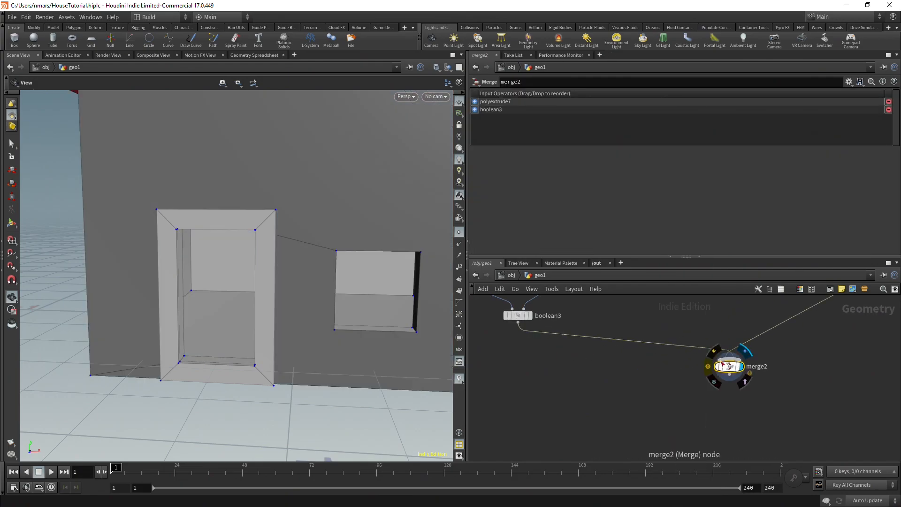
# Narrow the door frame by setting the polyextrude6 inset to about -0.019, and check its fit in the doorway.
pyautogui.press('h')
pyautogui.scroll(8, 737, 387)
pyautogui.click(736, 384)
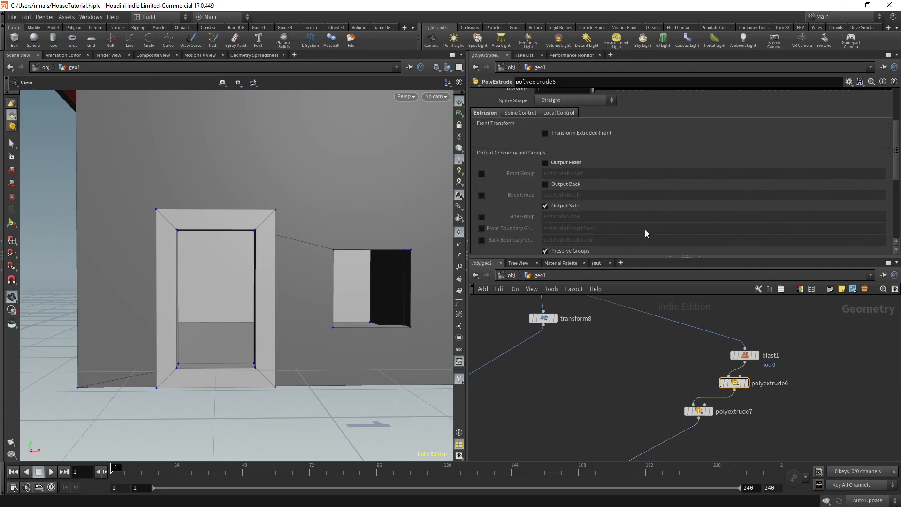
pyautogui.scroll(3, 652, 225)
pyautogui.moveTo(737, 156); pyautogui.dragTo(738, 153)
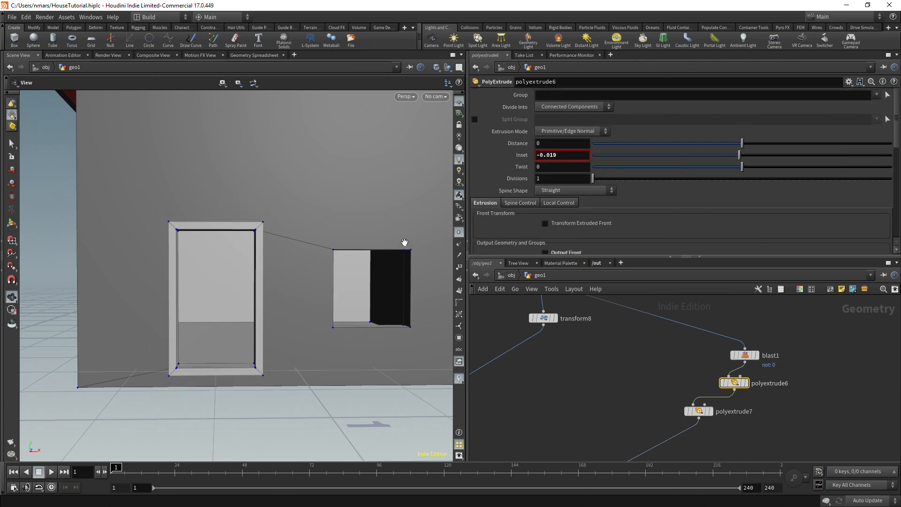
pyautogui.moveTo(240, 290); pyautogui.dragTo(189, 302)
pyautogui.moveTo(189, 302); pyautogui.dragTo(249, 300, button='right')
pyautogui.moveTo(249, 300); pyautogui.dragTo(315, 297)
pyautogui.scroll(-5, 315, 297)
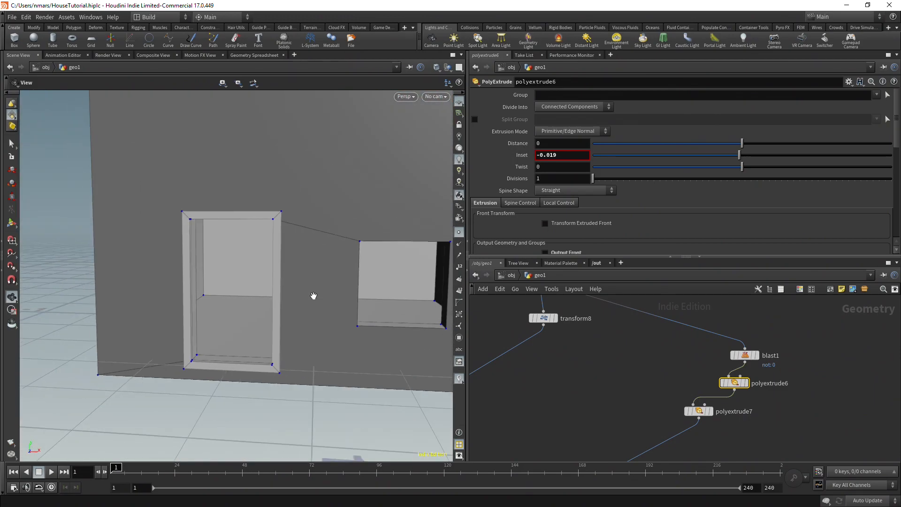
pyautogui.moveTo(201, 332); pyautogui.dragTo(195, 169)
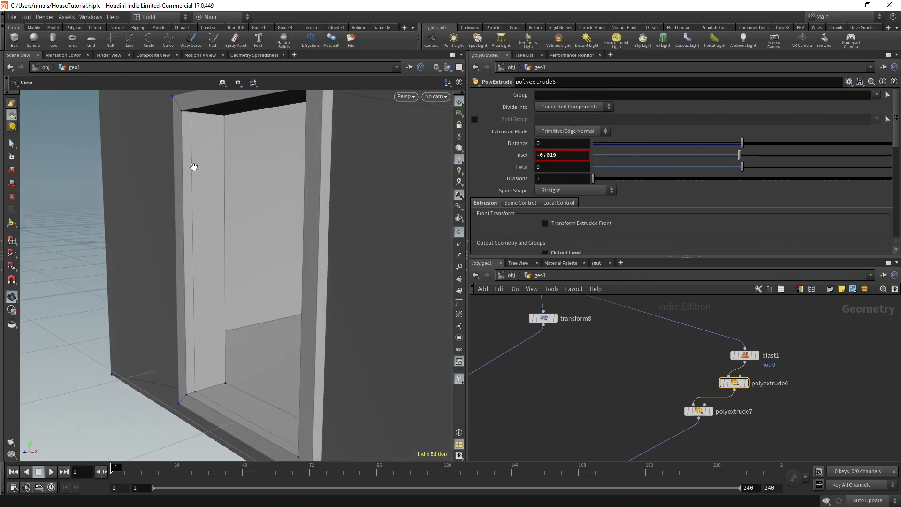
pyautogui.scroll(-2, 201, 272)
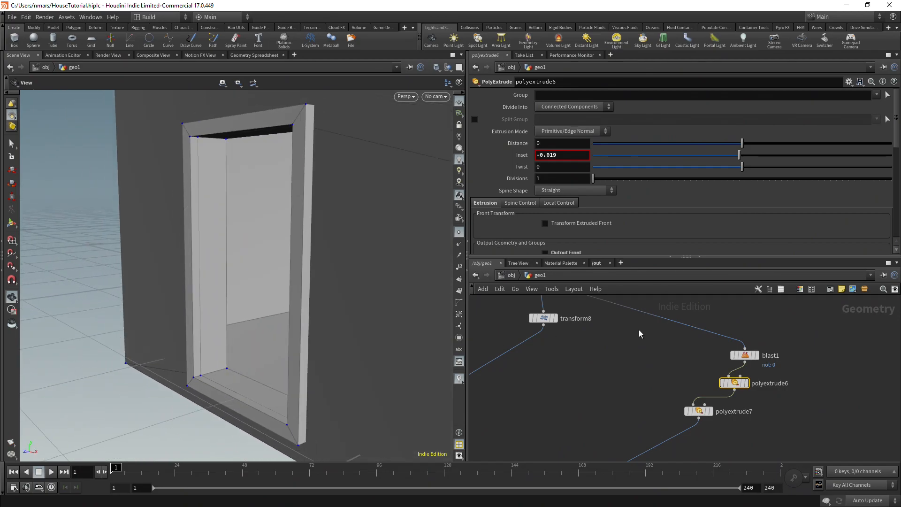
# Insert a Transform node between polyextrude7 and merge2 and display its output.
pyautogui.moveTo(822, 394); pyautogui.dragTo(824, 341, button='middle')
pyautogui.press('Tab')
pyautogui.write('tran')
pyautogui.press('Return')
pyautogui.click(752, 394)
pyautogui.scroll(4, 753, 395)
pyautogui.moveTo(748, 395); pyautogui.dragTo(625, 377)
pyautogui.click(656, 376)
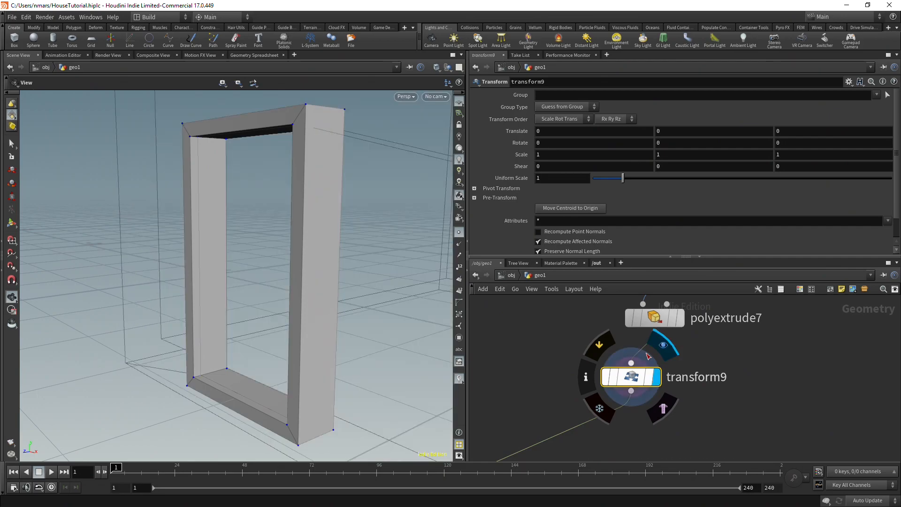
# Try moving the door frame's centroid to the origin and reset its translation to 0, 0, 0.
pyautogui.click(583, 208)
pyautogui.click(578, 133)
pyautogui.press('Tab')
pyautogui.hotkey('ctrl', 'a')
pyautogui.write('0')
pyautogui.press('Tab')
pyautogui.write('0')
pyautogui.press('Return')
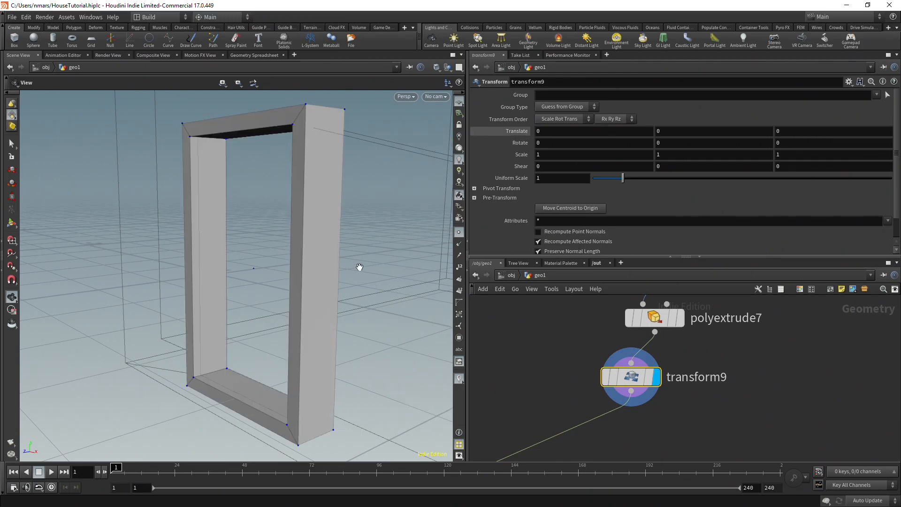
# Shrink the door frame slightly by setting the uniform scale of transform9 to 0.99.
pyautogui.scroll(-5, 360, 267)
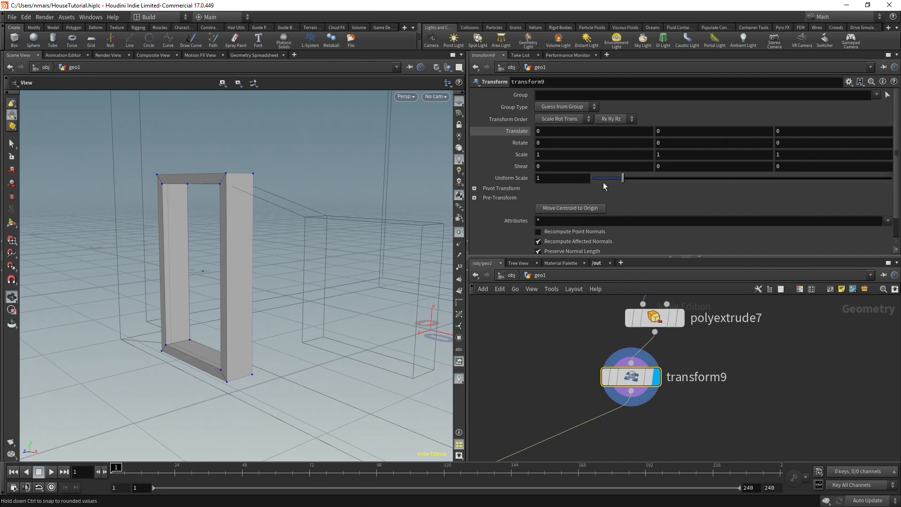
pyautogui.moveTo(622, 180); pyautogui.dragTo(627, 183)
pyautogui.click(586, 177)
pyautogui.write('.')
pyautogui.press('Return')
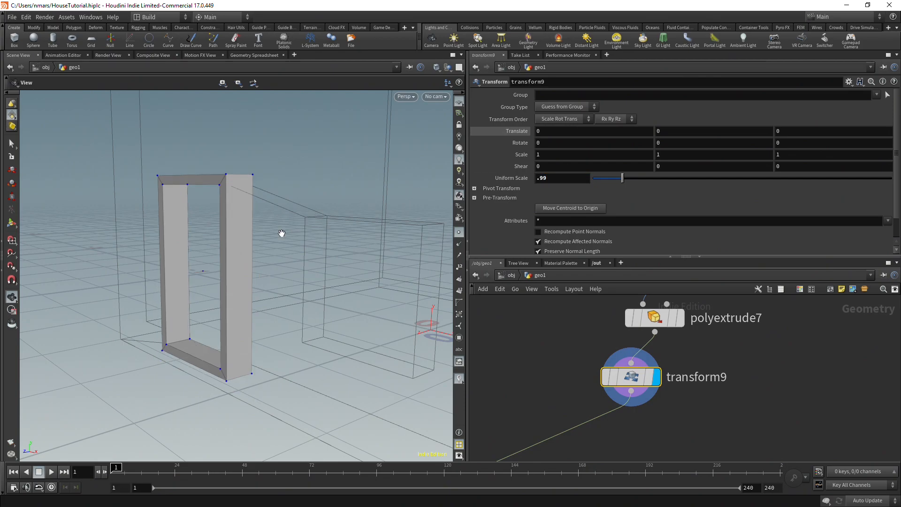
pyautogui.moveTo(284, 232); pyautogui.dragTo(283, 235)
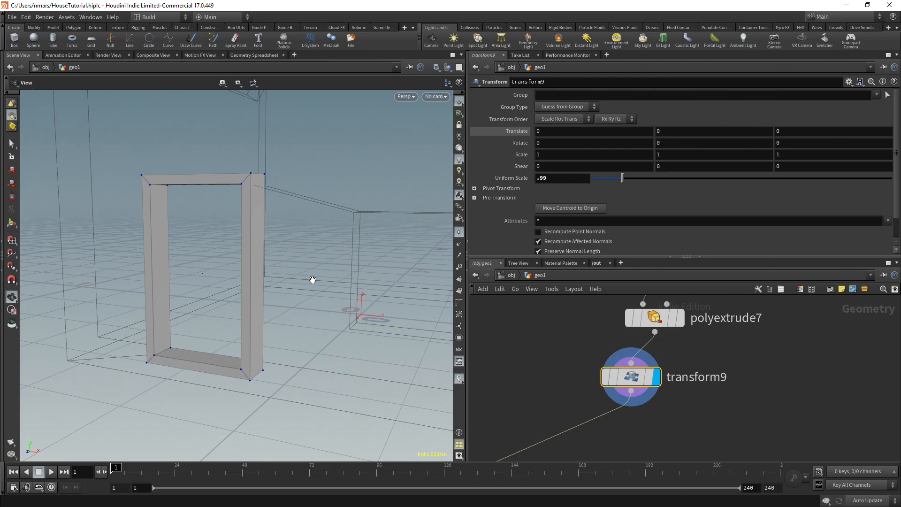
pyautogui.scroll(-5, 313, 280)
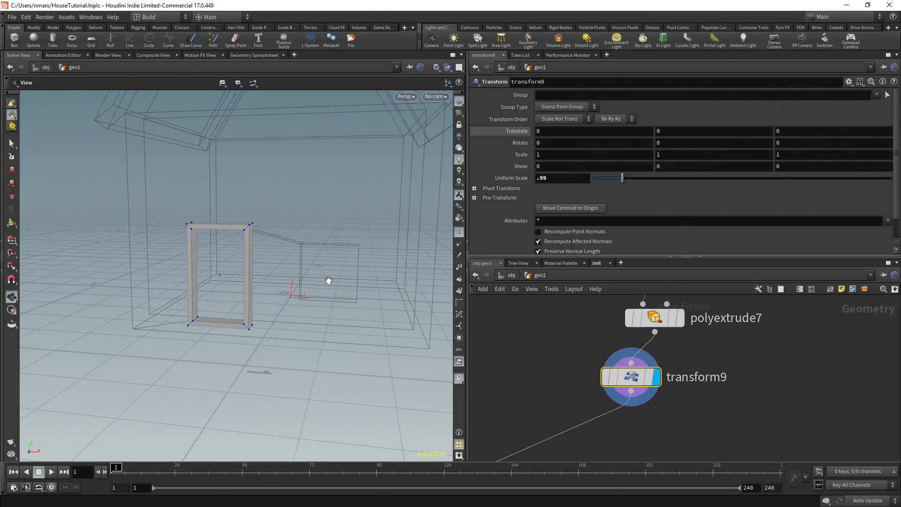
# Insert a Group Create node between transform9 and merge2.
pyautogui.scroll(-3, 708, 391)
pyautogui.press('Tab')
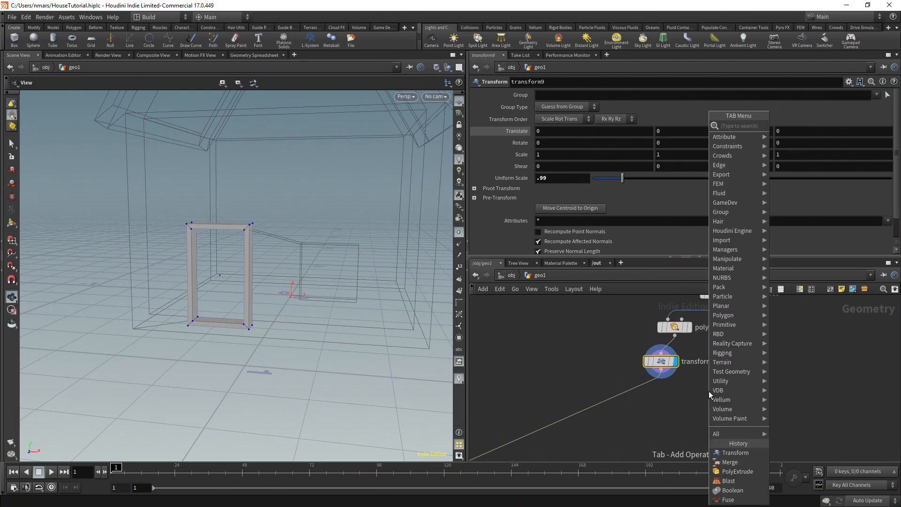
pyautogui.write('group')
pyautogui.press('Return')
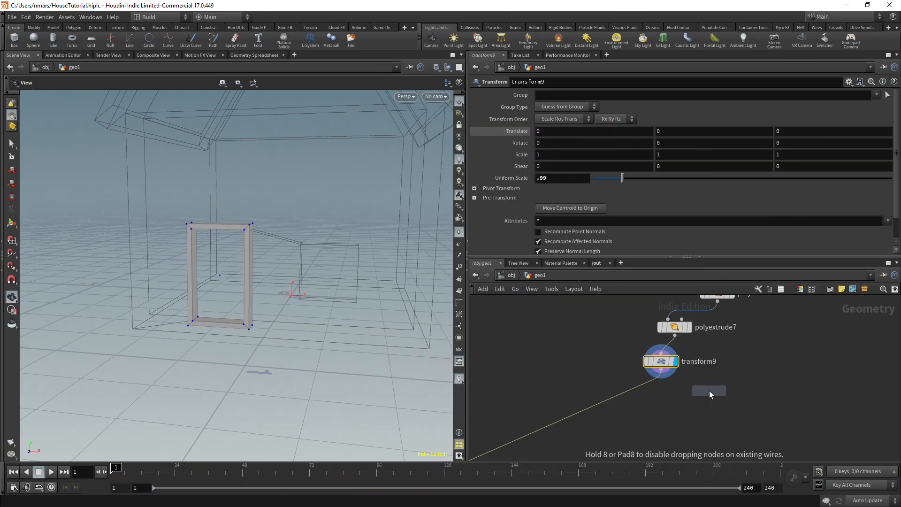
pyautogui.click(629, 402)
pyautogui.scroll(3, 630, 389)
pyautogui.moveTo(630, 385); pyautogui.dragTo(630, 389)
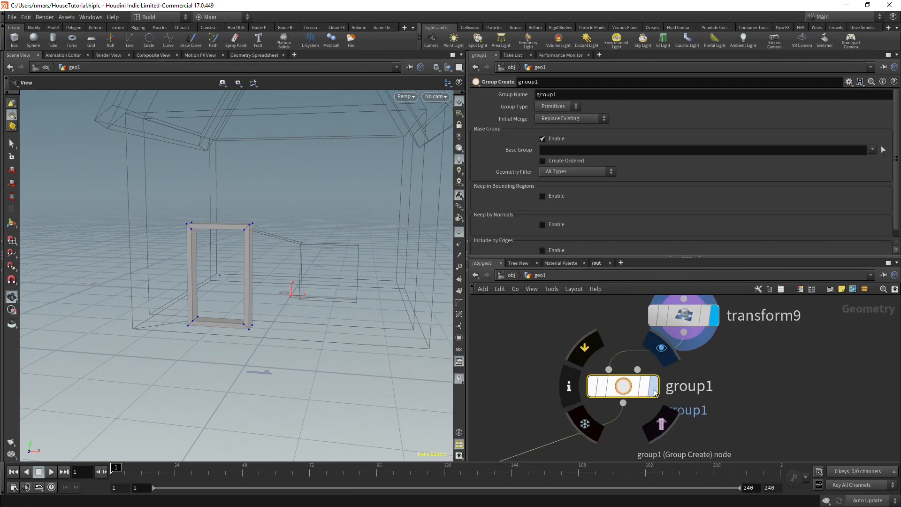
# Name the primitive group DoorFrame and display the output of merge2.
pyautogui.doubleClick(670, 95)
pyautogui.write('DoorFrame')
pyautogui.press('Return')
pyautogui.scroll(-6, 657, 338)
pyautogui.scroll(3, 544, 407)
pyautogui.click(565, 400)
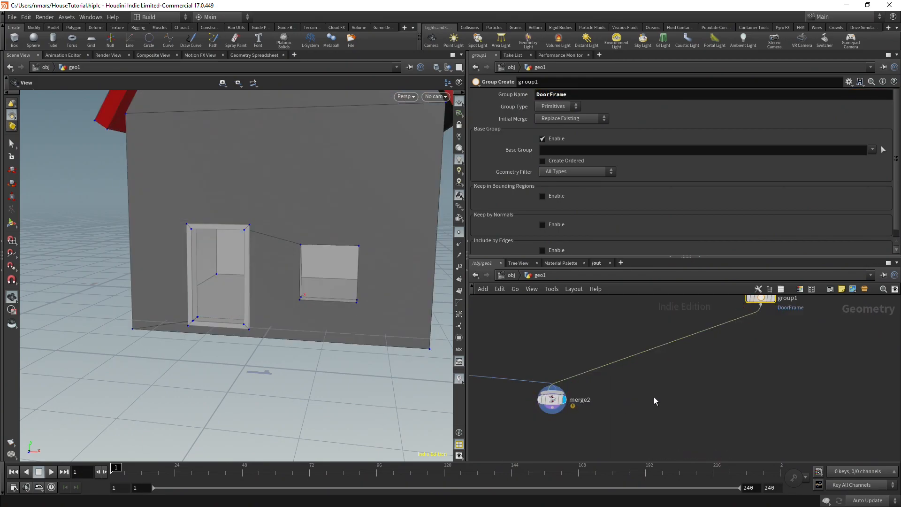
# Add a Color node after merge2 and display its output.
pyautogui.moveTo(651, 402); pyautogui.dragTo(718, 358, button='middle')
pyautogui.click(619, 365)
pyautogui.press('Tab')
pyautogui.write('col')
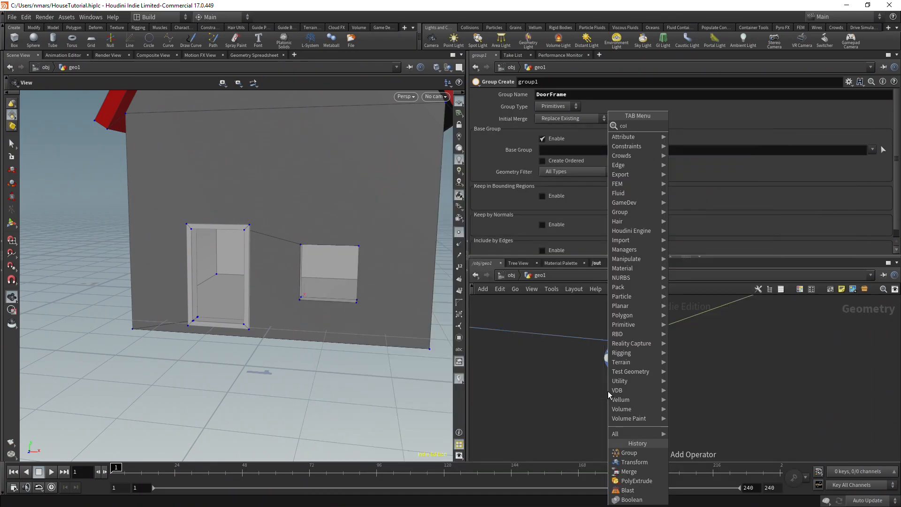
pyautogui.press('Return')
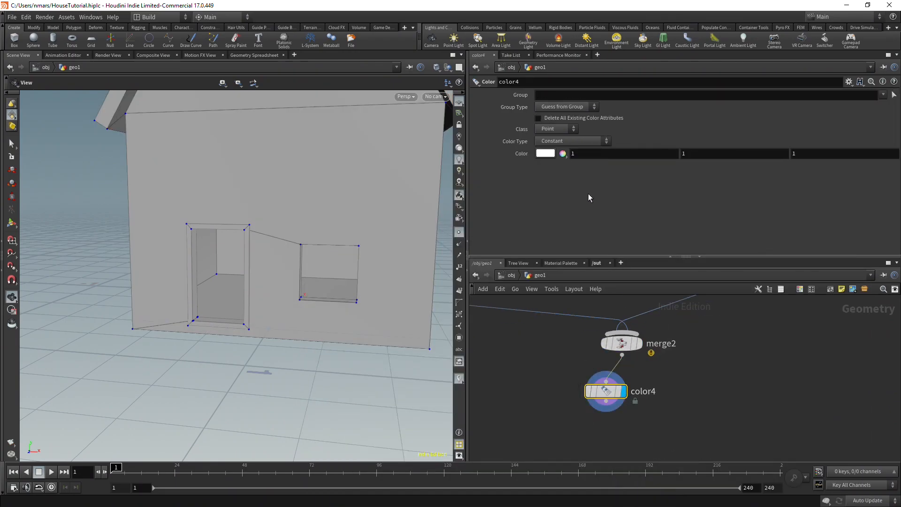
# Set the Color node to brown (0.3, 0.1875, 0.075) and limit it to the DoorFrame group.
pyautogui.click(546, 153)
pyautogui.click(479, 133)
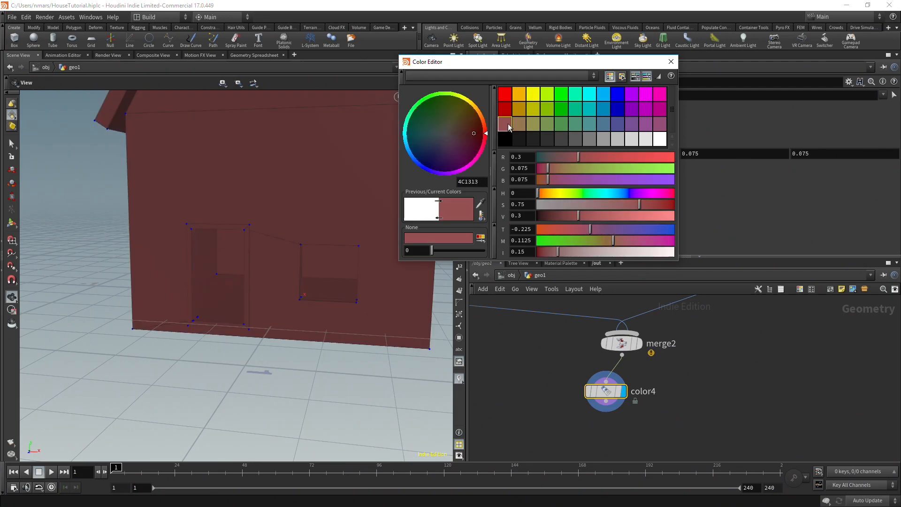
pyautogui.click(519, 125)
pyautogui.click(671, 61)
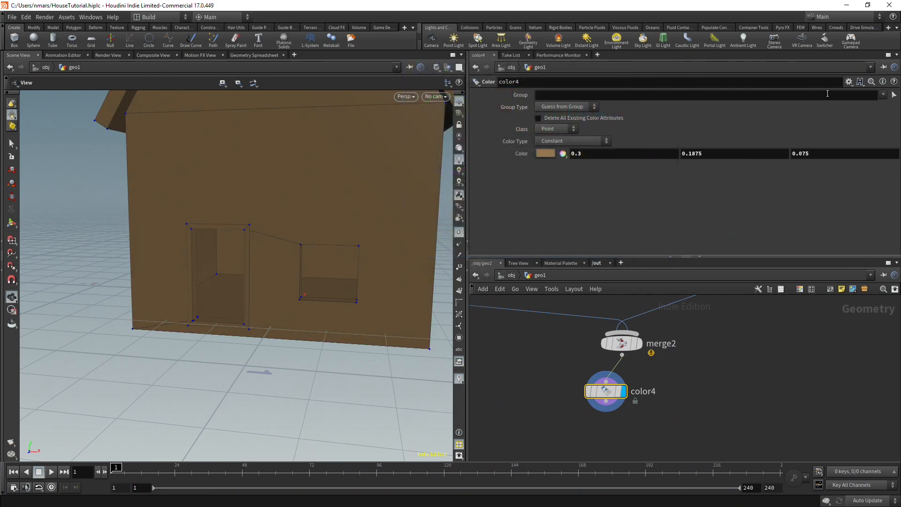
pyautogui.click(891, 97)
pyautogui.click(875, 109)
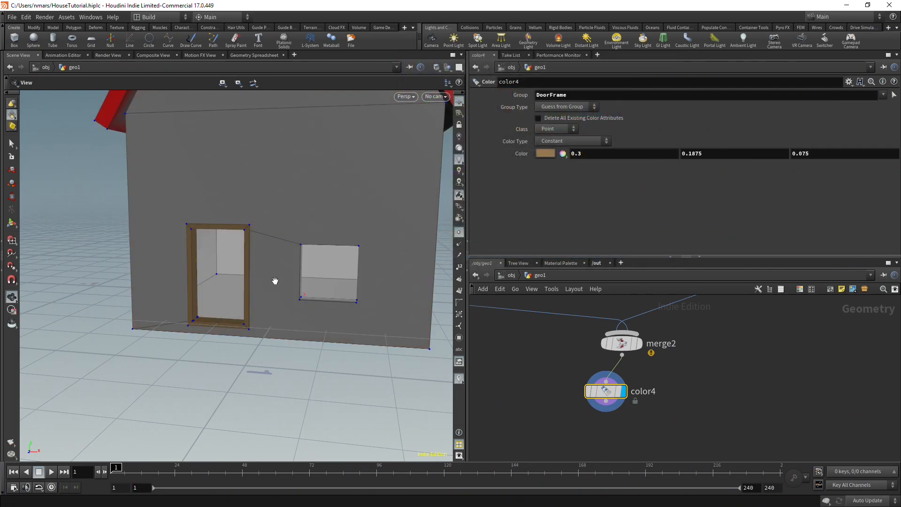
# Shift the door frame along Z by setting the Z translation of transform9 to -0.01.
pyautogui.scroll(5, 281, 283)
pyautogui.moveTo(253, 267); pyautogui.dragTo(435, 282)
pyautogui.moveTo(381, 285); pyautogui.dragTo(453, 300)
pyautogui.scroll(-3, 747, 398)
pyautogui.scroll(4, 755, 381)
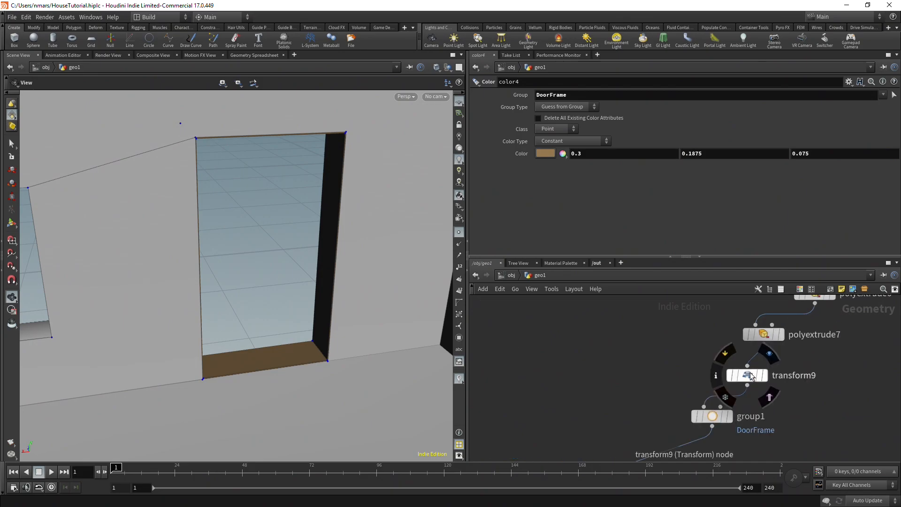
pyautogui.click(747, 375)
pyautogui.moveTo(797, 131); pyautogui.dragTo(781, 146, button='middle')
pyautogui.moveTo(292, 228); pyautogui.dragTo(319, 243)
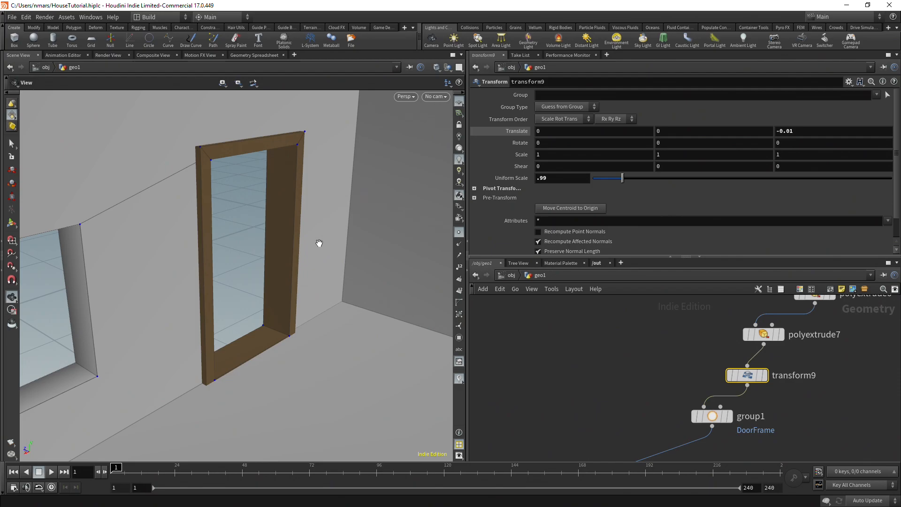
# Inspect the brown door frame and the neighbouring window opening from outside the house.
pyautogui.moveTo(319, 243); pyautogui.dragTo(421, 259)
pyautogui.scroll(-5, 339, 261)
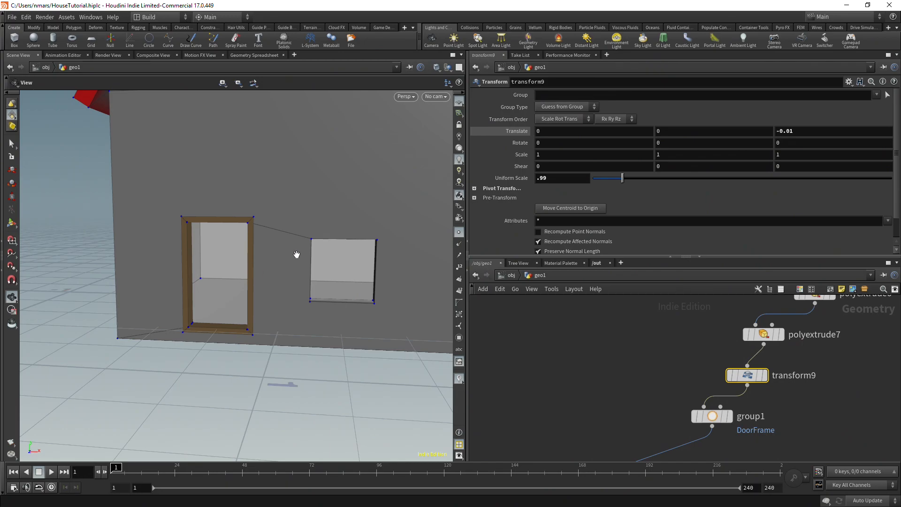
pyautogui.scroll(-5, 313, 275)
pyautogui.scroll(3, 298, 268)
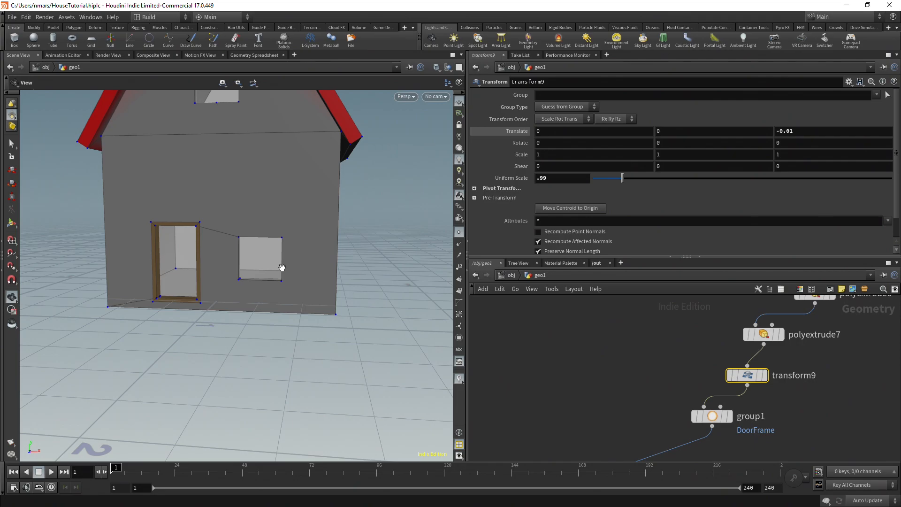
pyautogui.moveTo(256, 256); pyautogui.dragTo(259, 246)
pyautogui.scroll(2, 259, 246)
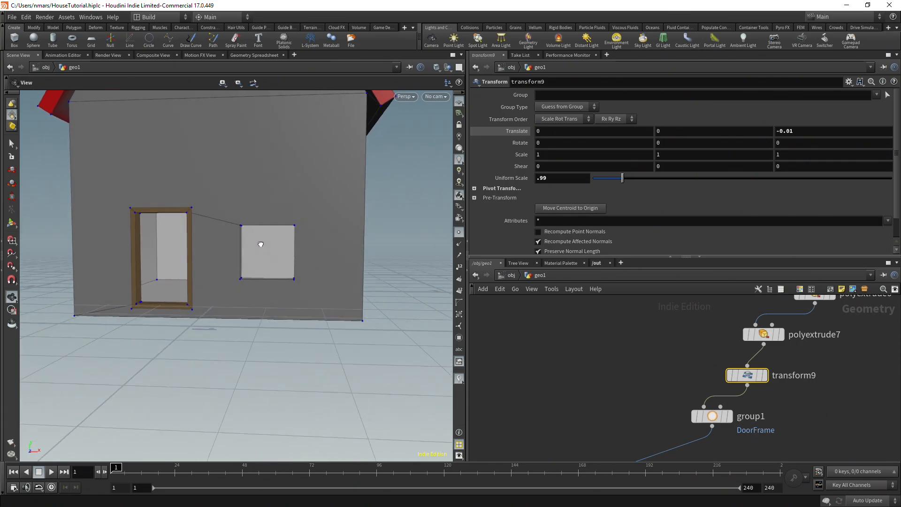
# Add a second Blast node on a new branch beside blast1 for the window and display its output.
pyautogui.moveTo(259, 245); pyautogui.dragTo(247, 256, button='middle')
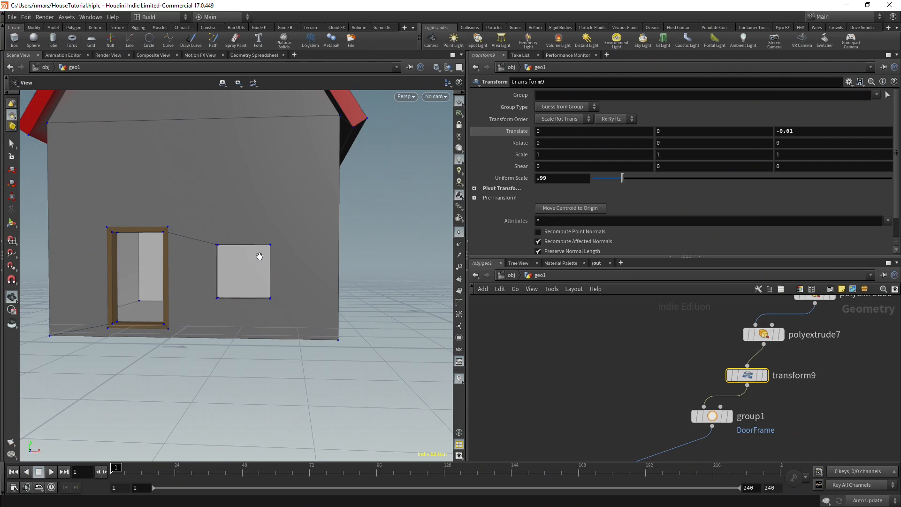
pyautogui.moveTo(271, 255); pyautogui.dragTo(253, 251)
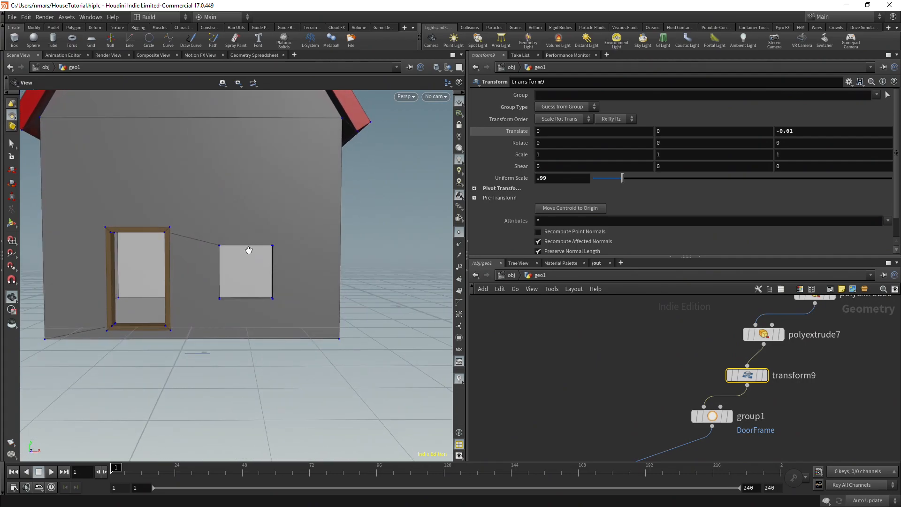
pyautogui.scroll(-5, 693, 353)
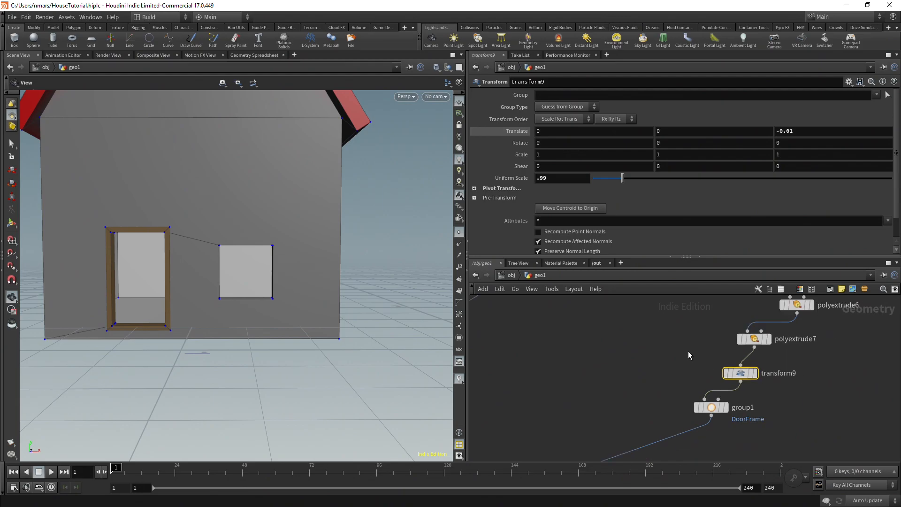
pyautogui.scroll(3, 597, 324)
pyautogui.scroll(1, 597, 324)
pyautogui.moveTo(591, 304); pyautogui.dragTo(587, 334, button='middle')
pyautogui.click(570, 331)
pyautogui.moveTo(784, 359); pyautogui.dragTo(681, 324, button='middle')
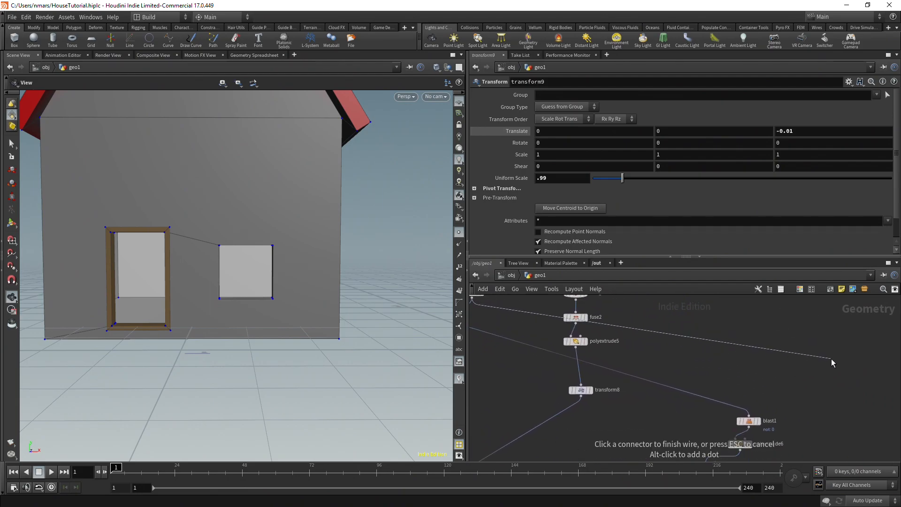
pyautogui.press('Tab')
pyautogui.write('n')
pyautogui.press('BackSpace')
pyautogui.write('blast')
pyautogui.press('Return')
pyautogui.click(832, 359)
pyautogui.scroll(1, 833, 360)
pyautogui.press('r')
pyautogui.moveTo(833, 360); pyautogui.dragTo(837, 419)
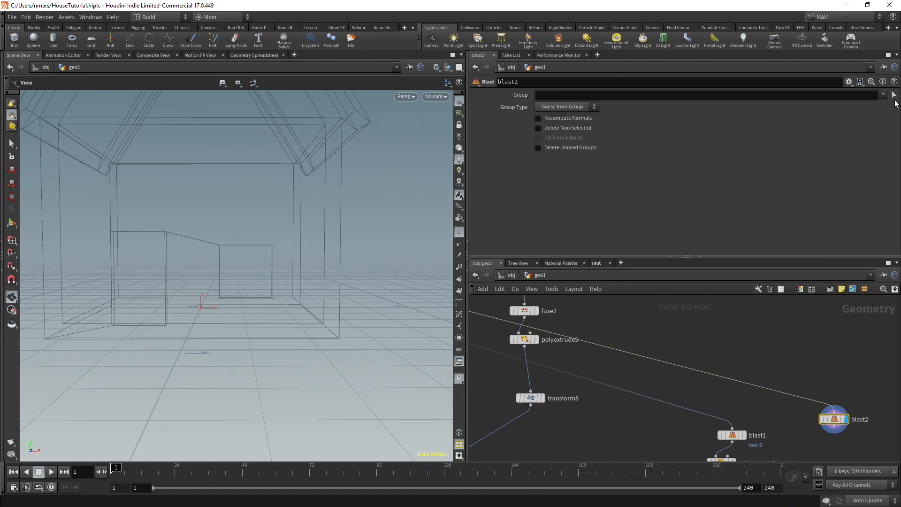
# Set blast2's group to the window opening's face (primitive 0) and enable Delete Non Selected.
pyautogui.click(894, 95)
pyautogui.keyDown('alt'); pyautogui.moveTo(310, 272); pyautogui.dragTo(194, 290); pyautogui.keyUp('alt')
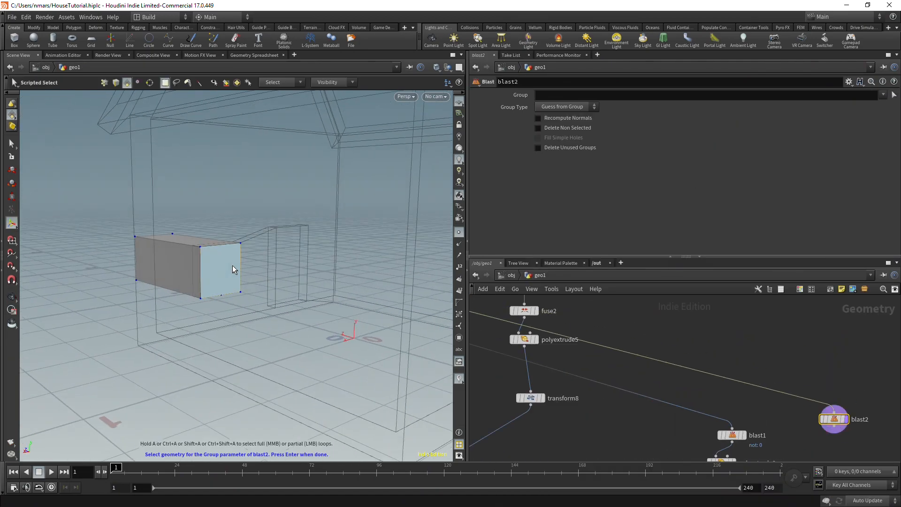
pyautogui.click(232, 266)
pyautogui.press('Return')
pyautogui.click(538, 128)
pyautogui.moveTo(255, 338); pyautogui.dragTo(418, 328)
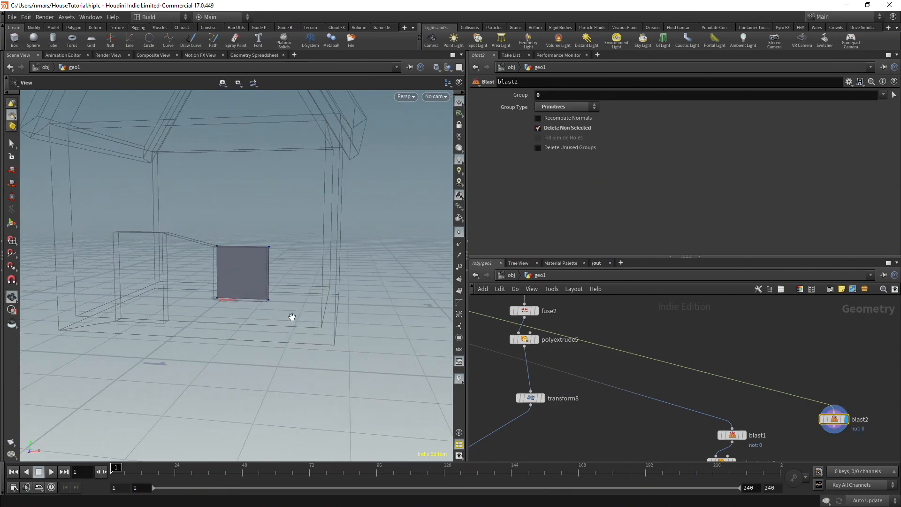
pyautogui.scroll(5, 290, 322)
pyautogui.moveTo(289, 306); pyautogui.dragTo(236, 275, button='middle')
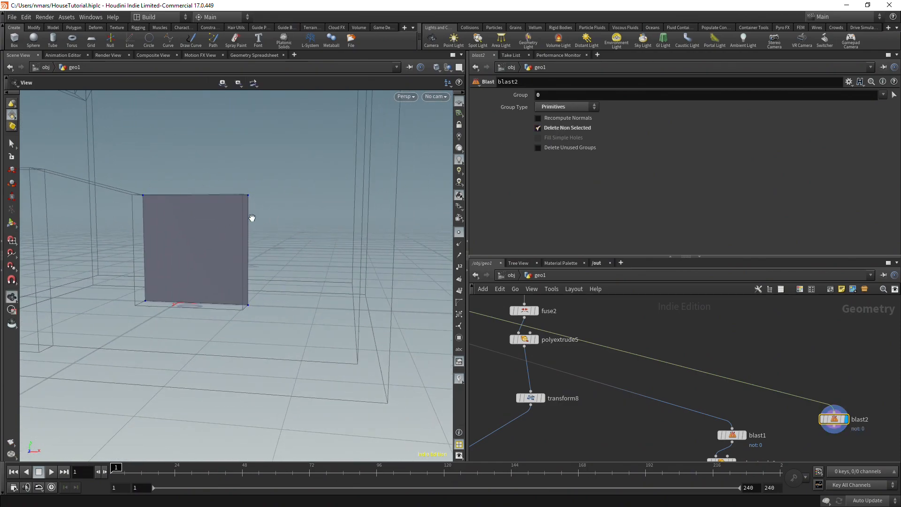
pyautogui.moveTo(116, 187); pyautogui.dragTo(353, 278)
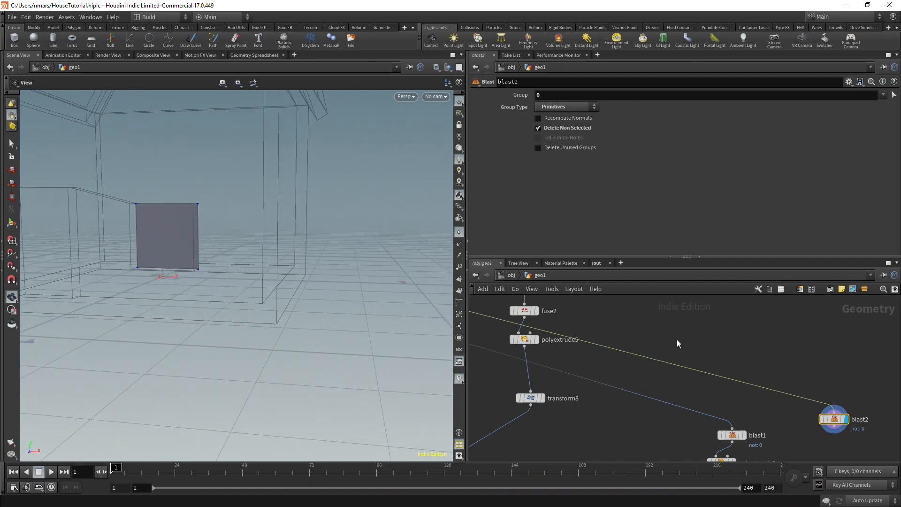
# Add a Subdivide node with a depth of 1 after blast2 and display the subdivided window face.
pyautogui.scroll(-3, 858, 421)
pyautogui.moveTo(856, 407); pyautogui.dragTo(748, 372, button='middle')
pyautogui.scroll(3, 810, 419)
pyautogui.press('Tab')
pyautogui.write('sub')
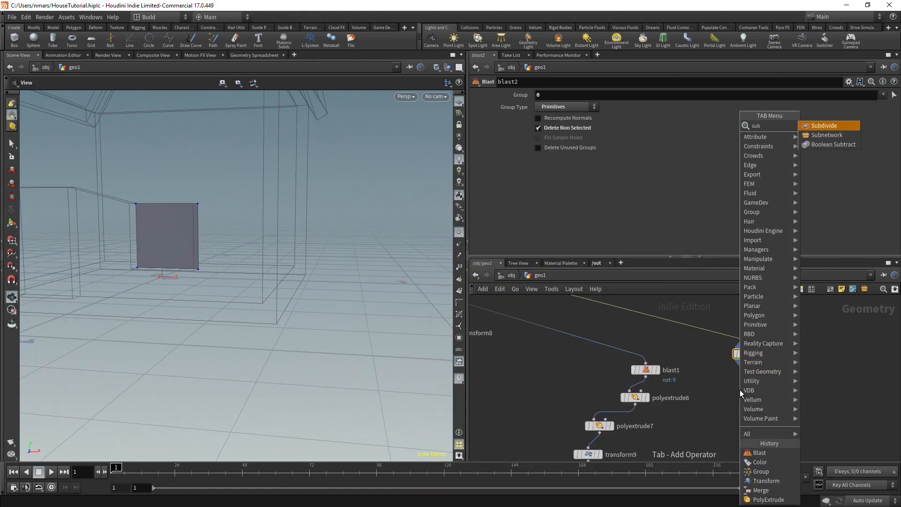
pyautogui.press('Return')
pyautogui.click(751, 390)
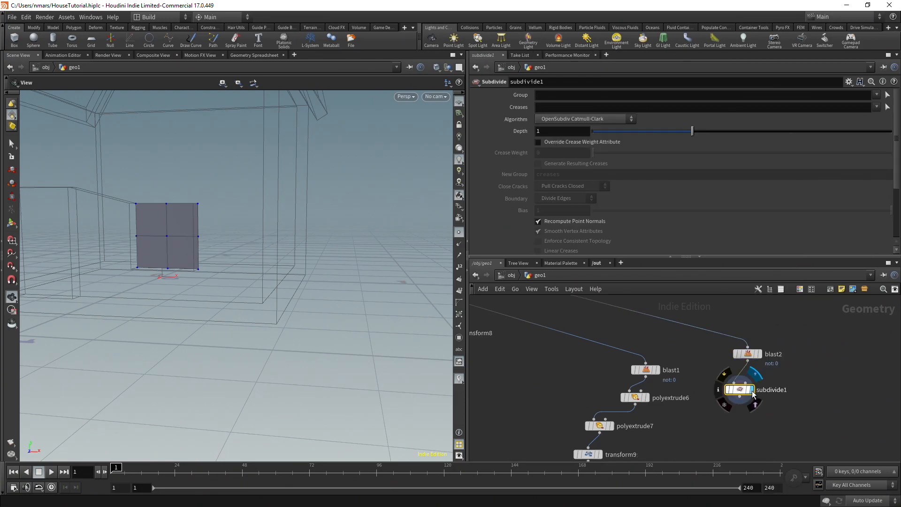
pyautogui.moveTo(277, 268); pyautogui.dragTo(176, 184)
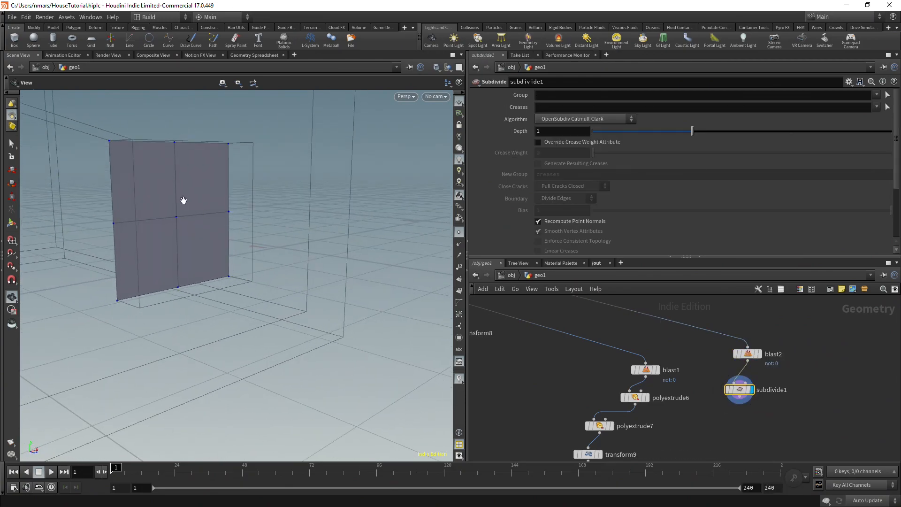
pyautogui.moveTo(201, 235); pyautogui.dragTo(420, 352)
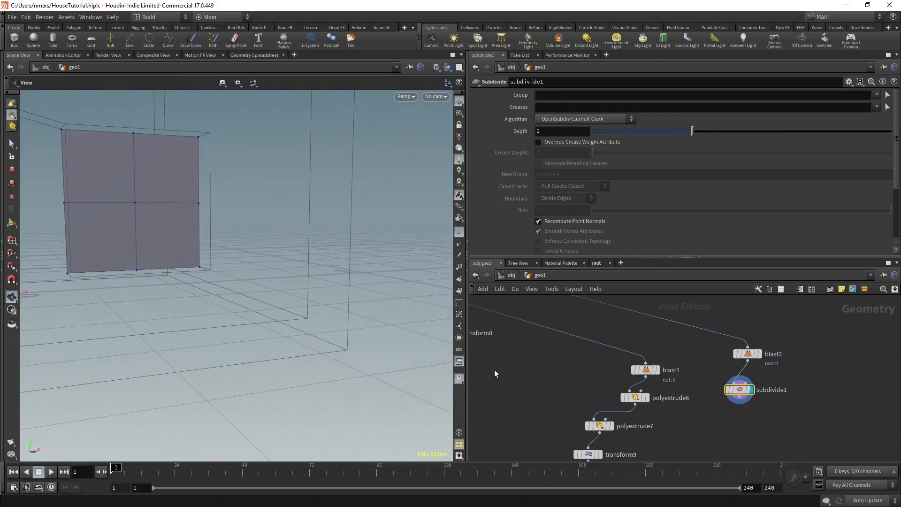
# Add a PolyExtrude node after subdivide1 and display its output.
pyautogui.scroll(-2, 752, 393)
pyautogui.scroll(1, 751, 393)
pyautogui.press('Tab')
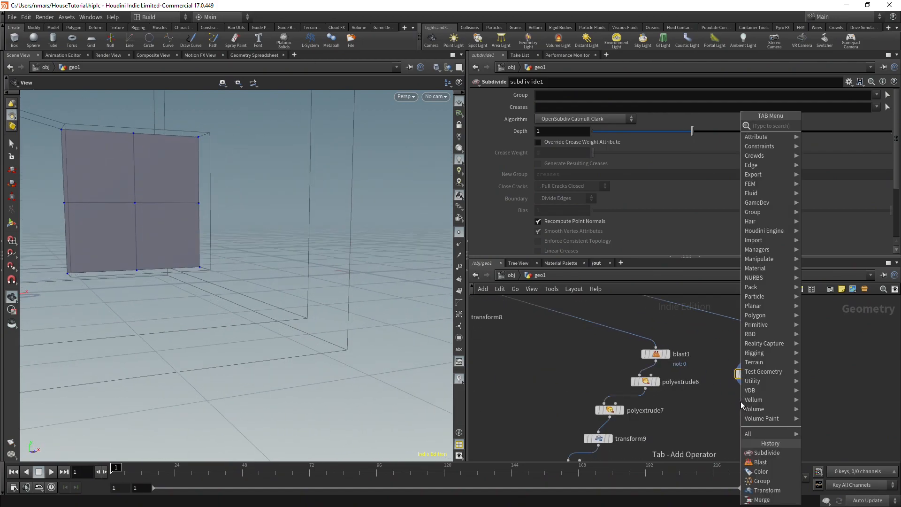
pyautogui.write('polye')
pyautogui.press('Return')
pyautogui.press('Return')
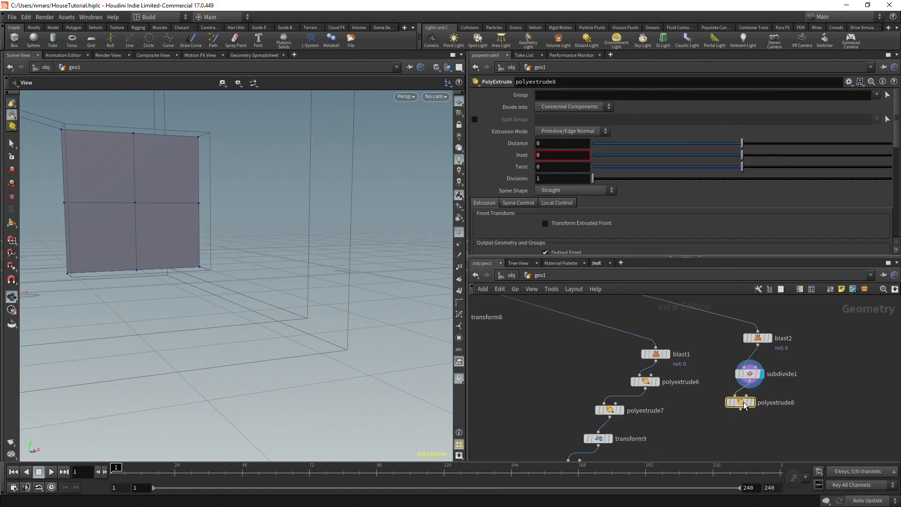
pyautogui.click(752, 402)
# Set polyextrude8's Inset to -0.013 and turn off Output Front to leave a frame outline.
pyautogui.moveTo(737, 156); pyautogui.dragTo(740, 156)
pyautogui.scroll(-3, 615, 182)
pyautogui.click(573, 197)
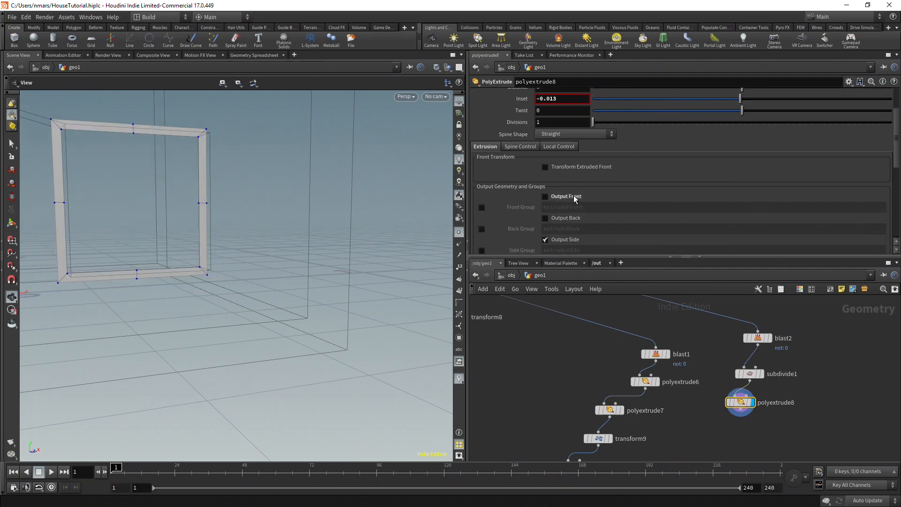
pyautogui.scroll(3, 649, 183)
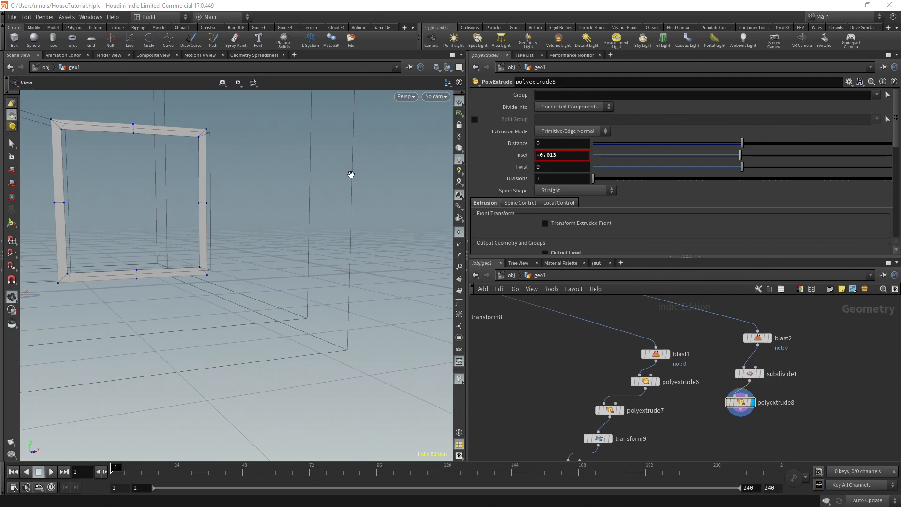
pyautogui.moveTo(312, 177); pyautogui.dragTo(172, 152)
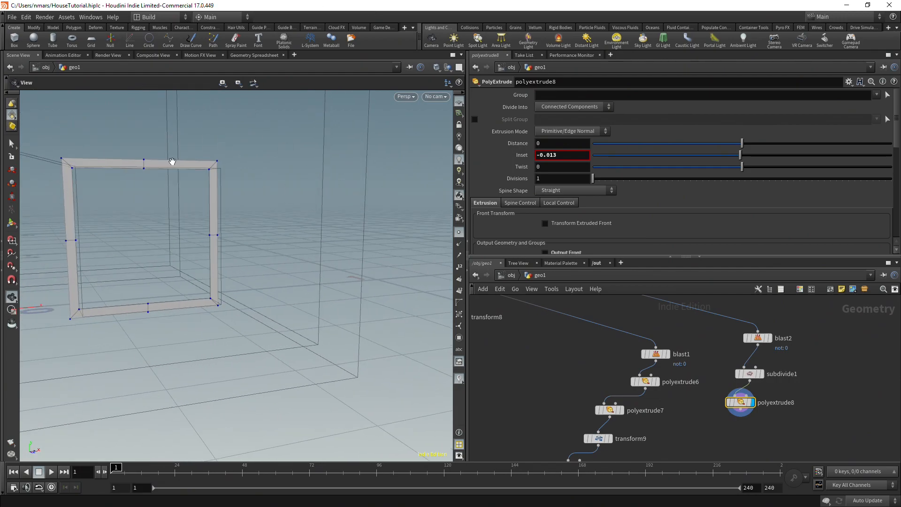
# Set polyextrude8's Divide Into to Individual Elements and its Inset to 0.016 to form four window panes.
pyautogui.click(574, 108)
pyautogui.click(577, 119)
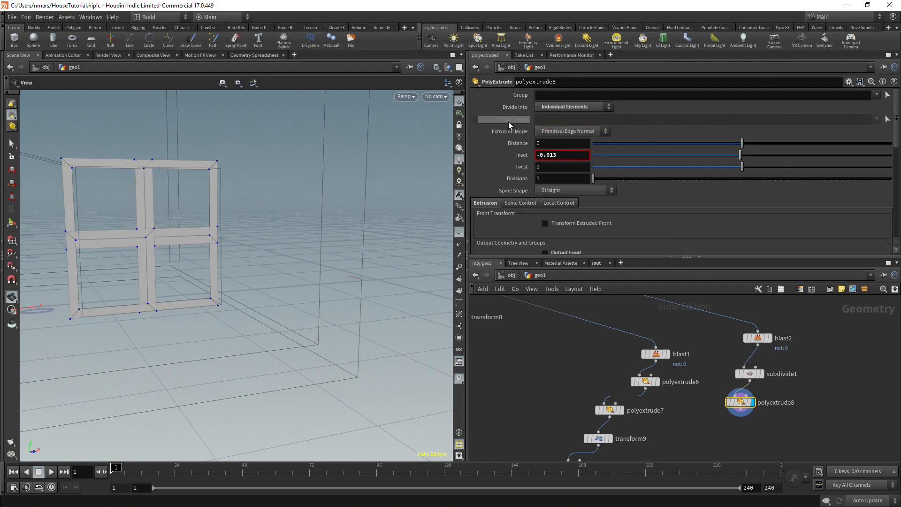
pyautogui.moveTo(331, 163); pyautogui.dragTo(207, 206)
pyautogui.scroll(5, 217, 199)
pyautogui.scroll(-5, 211, 210)
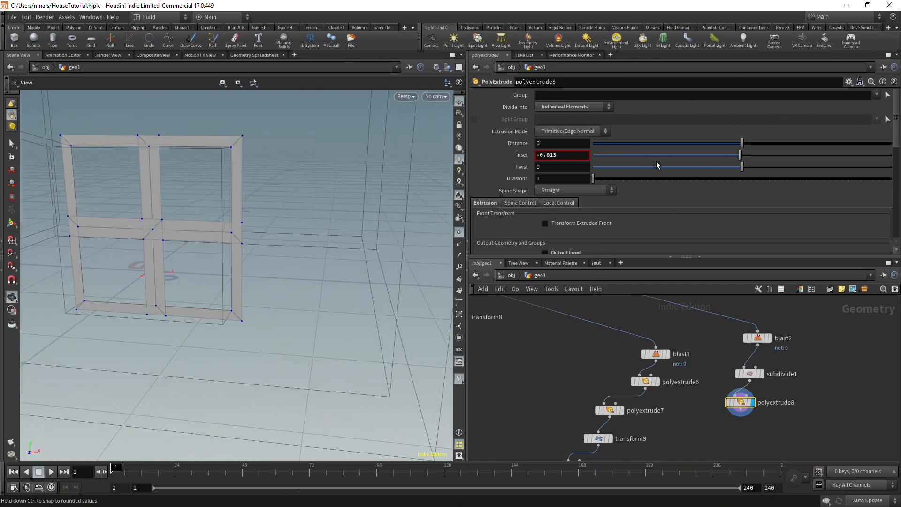
pyautogui.moveTo(732, 154); pyautogui.dragTo(745, 161)
pyautogui.moveTo(175, 258); pyautogui.dragTo(222, 261)
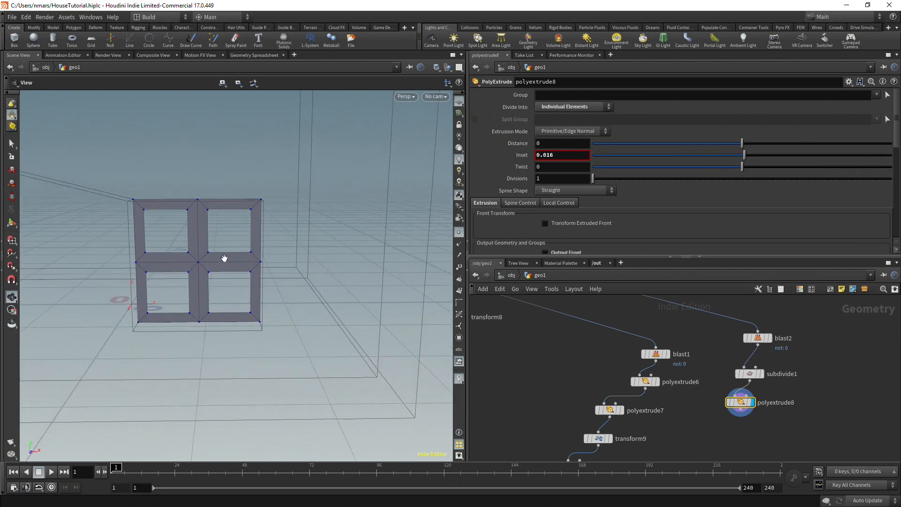
pyautogui.moveTo(250, 217); pyautogui.dragTo(221, 201)
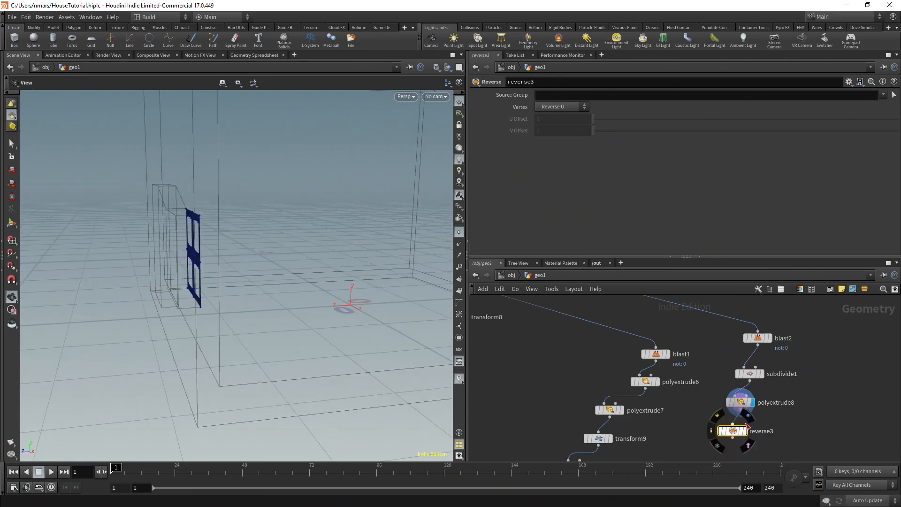
# Delete the Reverse node below polyextrude8, add another PolyExtrude node in its place and display it.
pyautogui.press('Delete')
pyautogui.click(741, 409)
pyautogui.rightClick(714, 432)
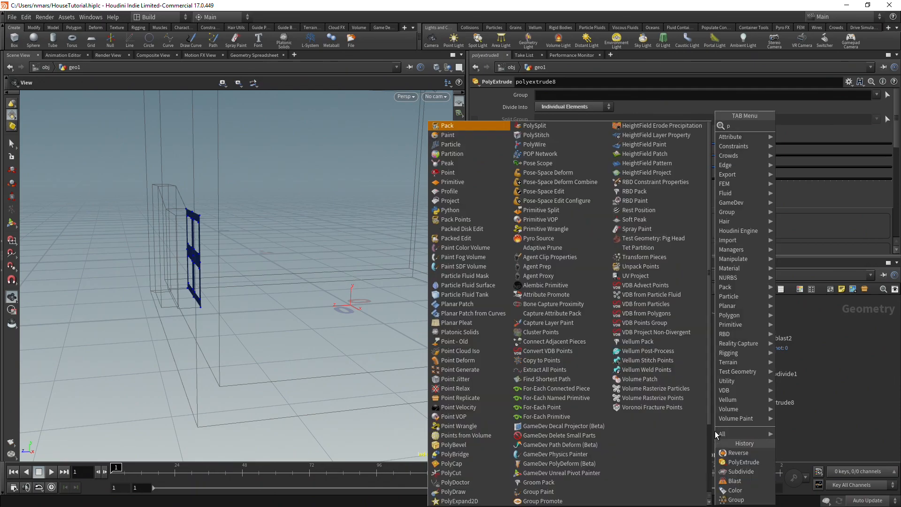
pyautogui.click(743, 462)
pyautogui.click(727, 431)
# Give the window frame depth with a polyextrude9 Distance of -0.066 and enable Output Back.
pyautogui.moveTo(742, 143); pyautogui.dragTo(732, 144)
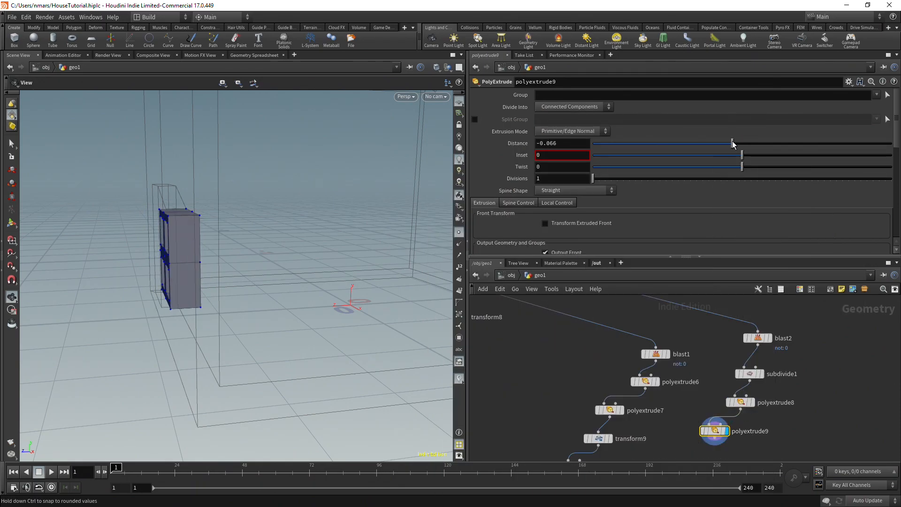
pyautogui.moveTo(282, 251); pyautogui.dragTo(205, 256)
pyautogui.scroll(-3, 566, 238)
pyautogui.click(546, 241)
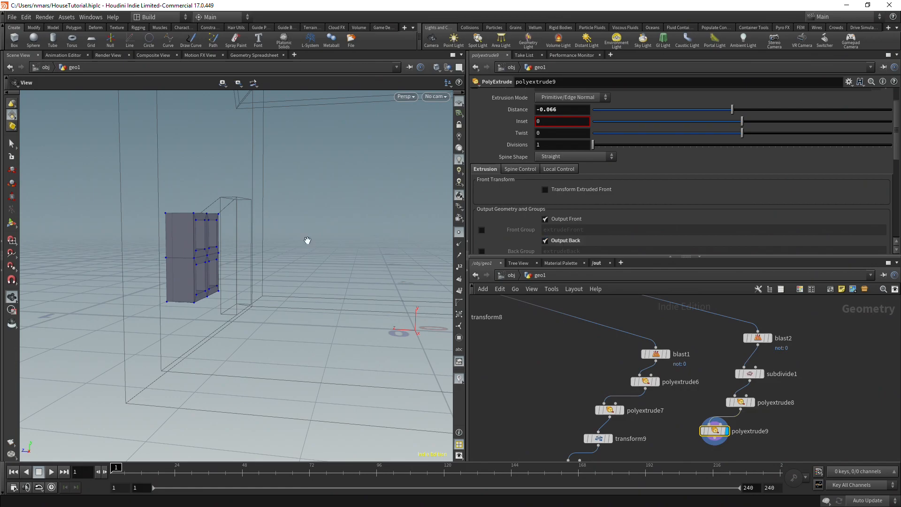
pyautogui.moveTo(362, 237); pyautogui.dragTo(252, 256)
# Add a Reverse node after polyextrude9 and display its output to flip the window frame's normals.
pyautogui.scroll(-3, 801, 350)
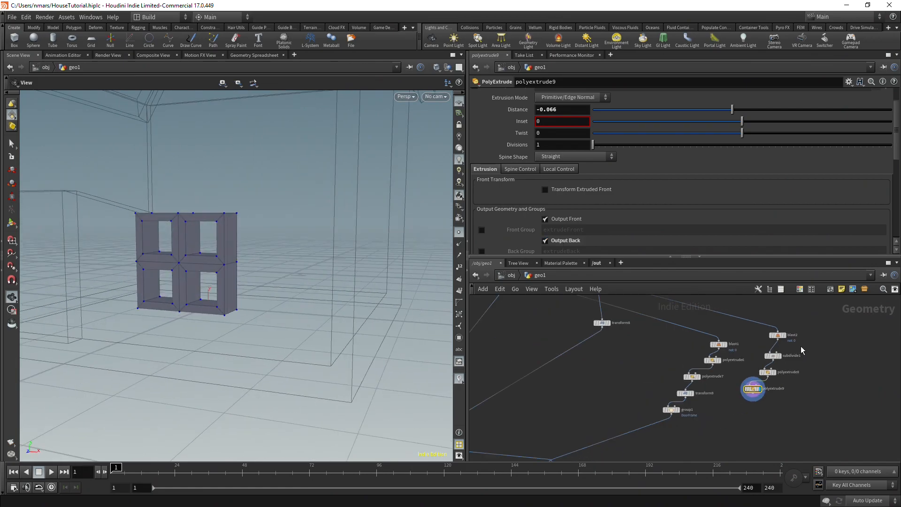
pyautogui.press('Tab')
pyautogui.write('reverse')
pyautogui.press('Return')
pyautogui.click(741, 407)
pyautogui.scroll(3, 745, 406)
pyautogui.click(746, 418)
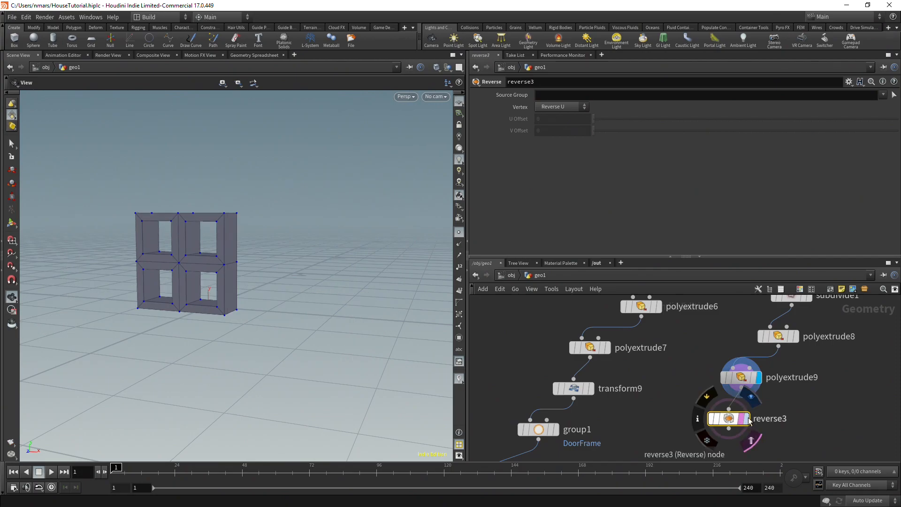
pyautogui.moveTo(290, 231); pyautogui.dragTo(441, 277)
# Connect reverse3 into merge2, display the merged result and check the window frame in the house wall.
pyautogui.scroll(-5, 646, 398)
pyautogui.moveTo(659, 419); pyautogui.dragTo(777, 337, button='middle')
pyautogui.scroll(-4, 687, 398)
pyautogui.scroll(5, 694, 403)
pyautogui.click(780, 333)
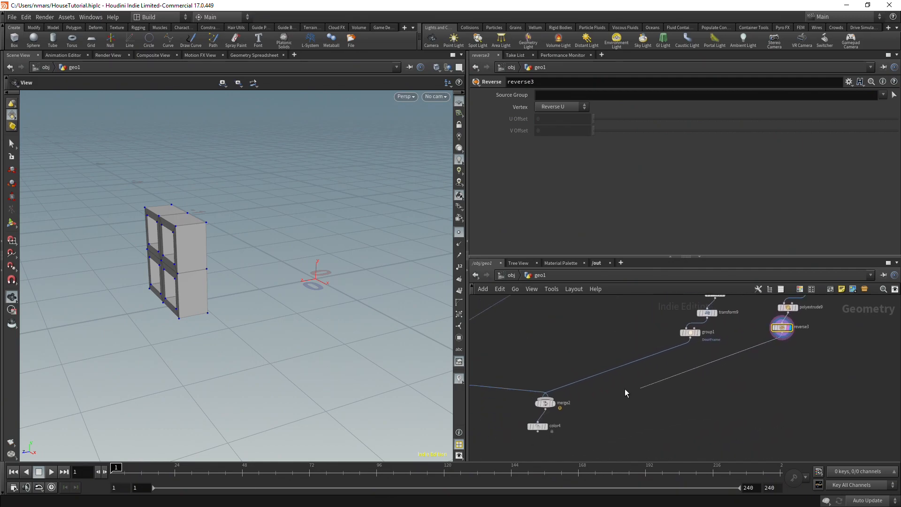
pyautogui.click(556, 389)
pyautogui.scroll(3, 555, 391)
pyautogui.click(552, 410)
pyautogui.scroll(3, 155, 280)
pyautogui.moveTo(155, 280); pyautogui.dragTo(106, 280)
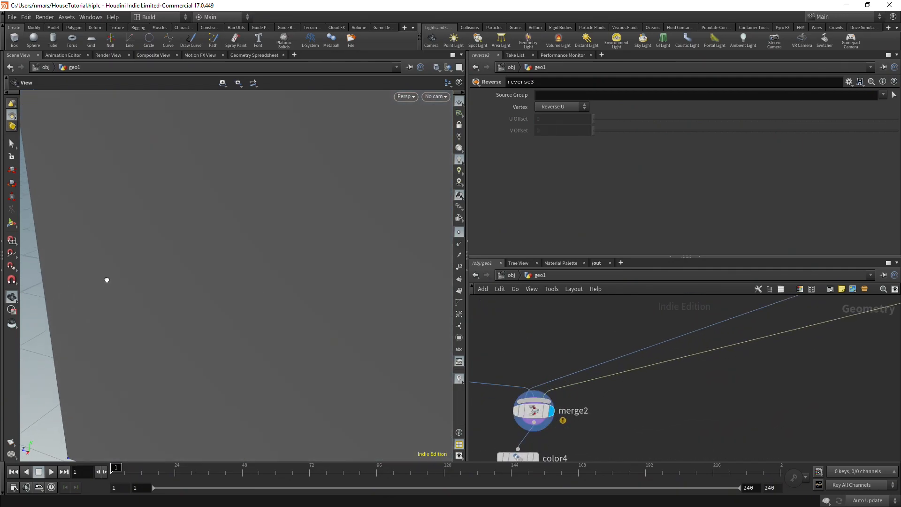
pyautogui.scroll(4, 174, 253)
pyautogui.moveTo(173, 251); pyautogui.dragTo(210, 309)
pyautogui.scroll(-8, 210, 309)
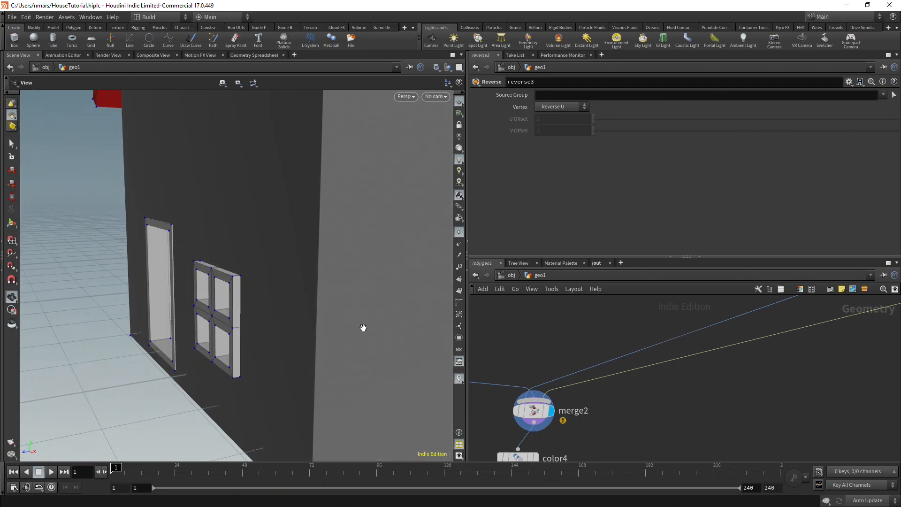
# Insert a Group node between reverse3 and merge2.
pyautogui.scroll(-4, 818, 325)
pyautogui.moveTo(819, 327); pyautogui.dragTo(661, 385, button='middle')
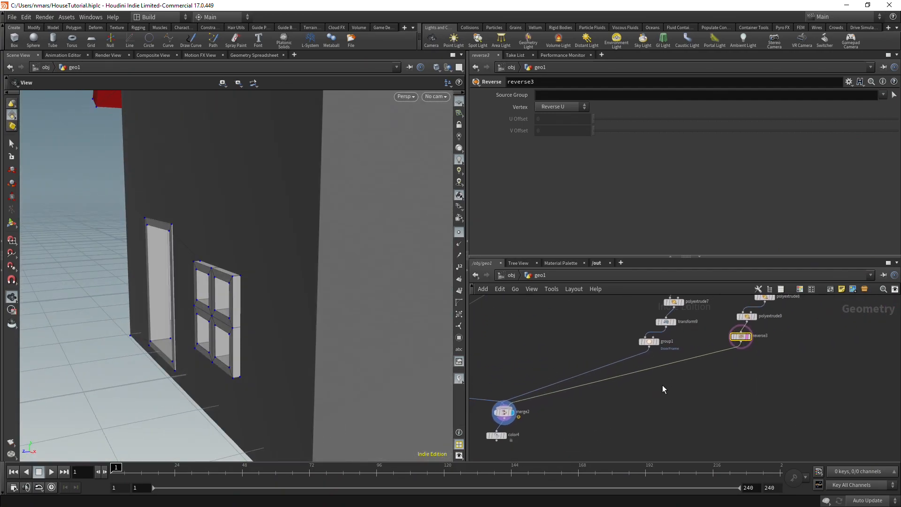
pyautogui.scroll(1, 727, 387)
pyautogui.moveTo(727, 387); pyautogui.dragTo(731, 398, button='middle')
pyautogui.press('Tab')
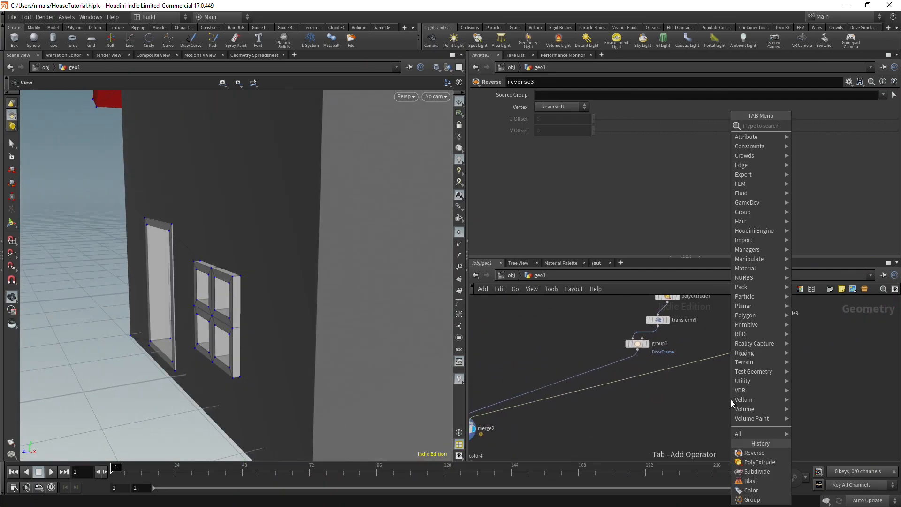
pyautogui.write('group')
pyautogui.press('Return')
pyautogui.click(720, 400)
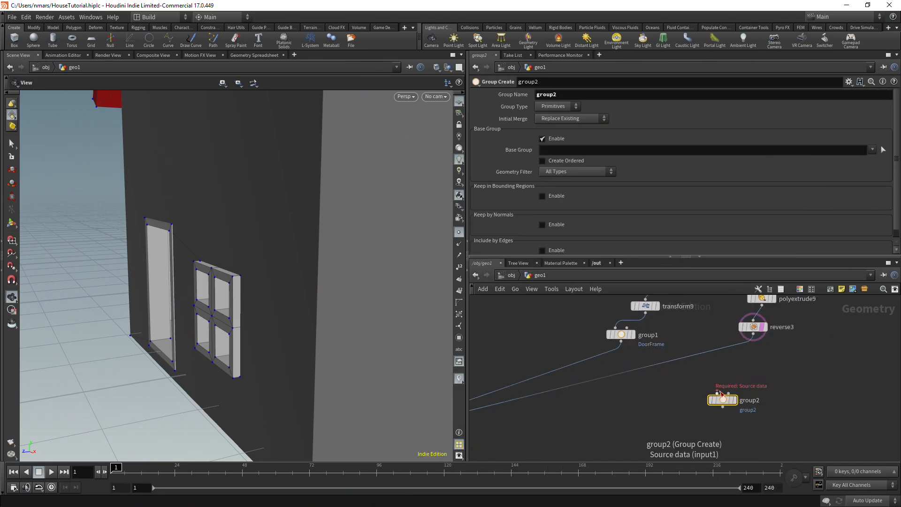
pyautogui.moveTo(720, 400); pyautogui.dragTo(702, 361)
# Name the new group WindowFrame and reposition its node beneath reverse3 in the network.
pyautogui.click(585, 94)
pyautogui.write('WindowFrame')
pyautogui.press('Return')
pyautogui.moveTo(251, 301); pyautogui.dragTo(210, 151)
pyautogui.scroll(-4, 310, 328)
pyautogui.scroll(-3, 304, 326)
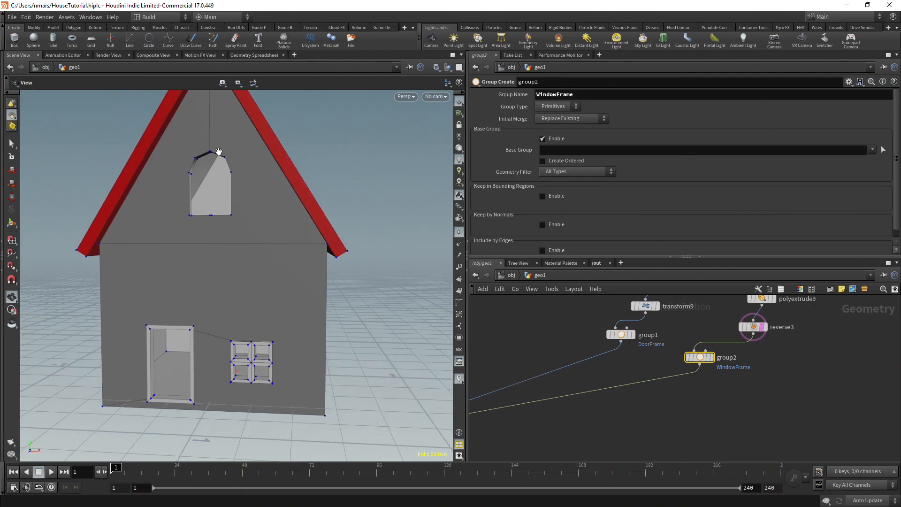
pyautogui.moveTo(706, 355); pyautogui.dragTo(747, 356)
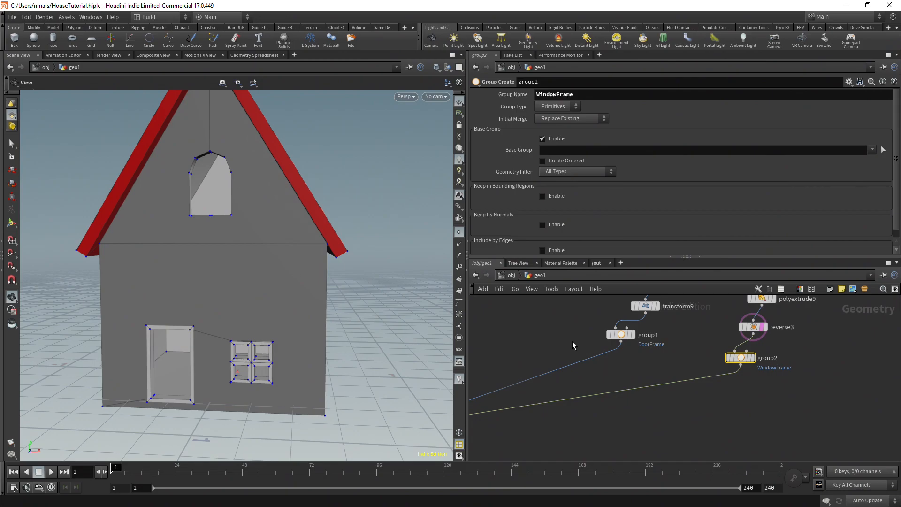
pyautogui.scroll(-4, 819, 368)
pyautogui.moveTo(819, 368); pyautogui.dragTo(708, 430, button='middle')
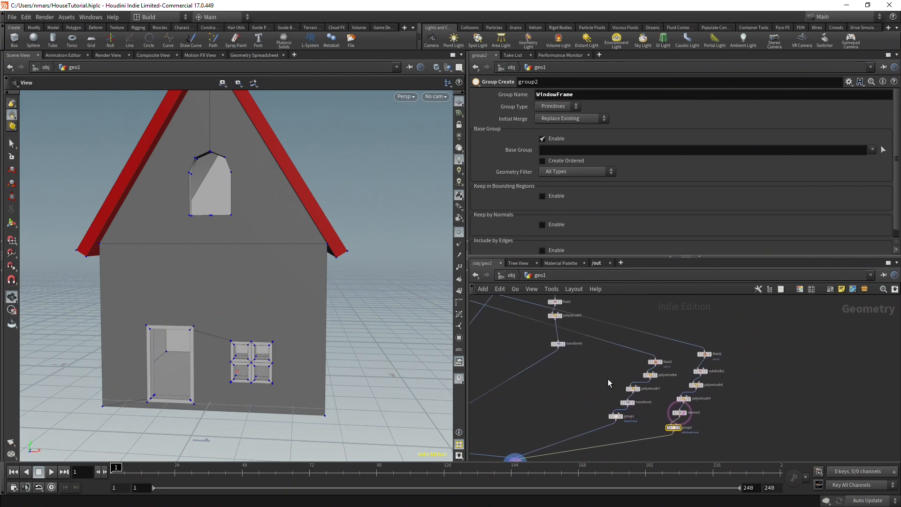
pyautogui.moveTo(714, 333); pyautogui.dragTo(725, 357, button='middle')
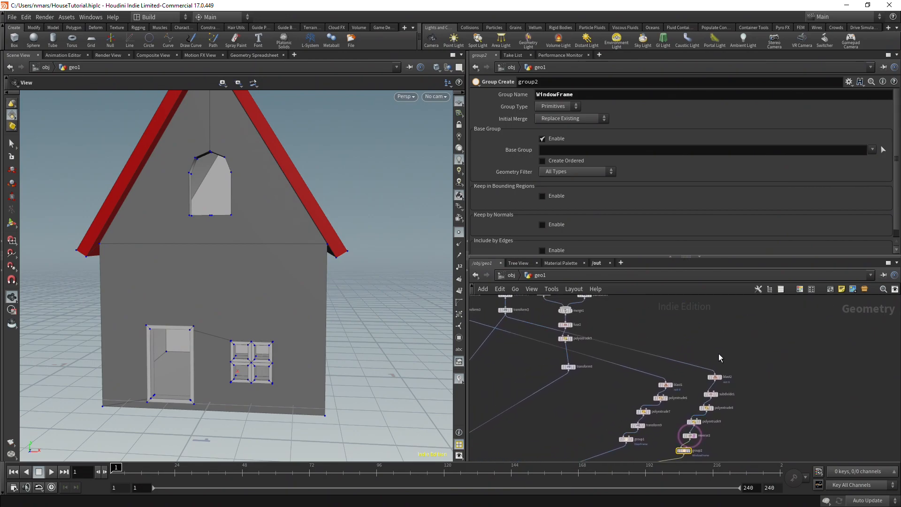
pyautogui.moveTo(599, 341); pyautogui.dragTo(713, 352, button='middle')
pyautogui.scroll(2, 652, 346)
pyautogui.moveTo(652, 345); pyautogui.dragTo(600, 357, button='middle')
pyautogui.click(636, 402)
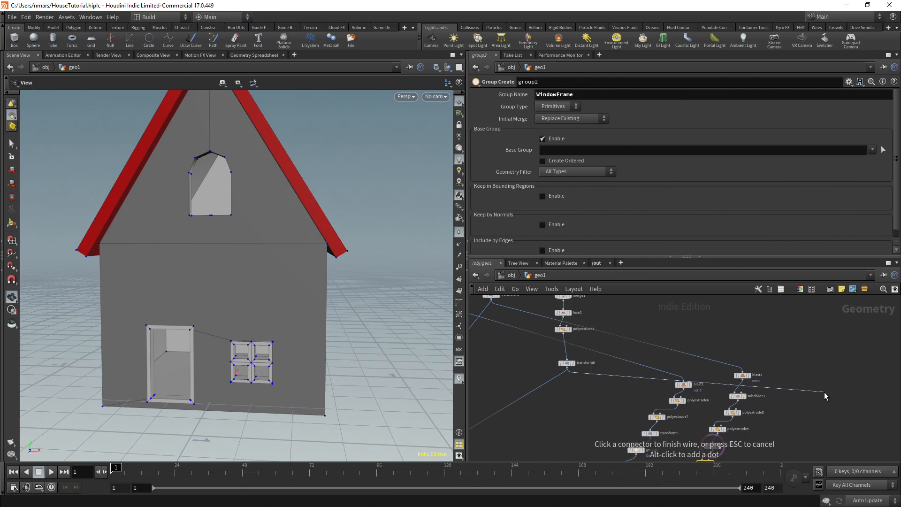
pyautogui.press('Escape')
# Examine the parameters of the box1 and transform3 nodes.
pyautogui.moveTo(574, 377); pyautogui.dragTo(690, 399, button='middle')
pyautogui.scroll(-5, 685, 396)
pyautogui.scroll(5, 616, 354)
pyautogui.click(567, 340)
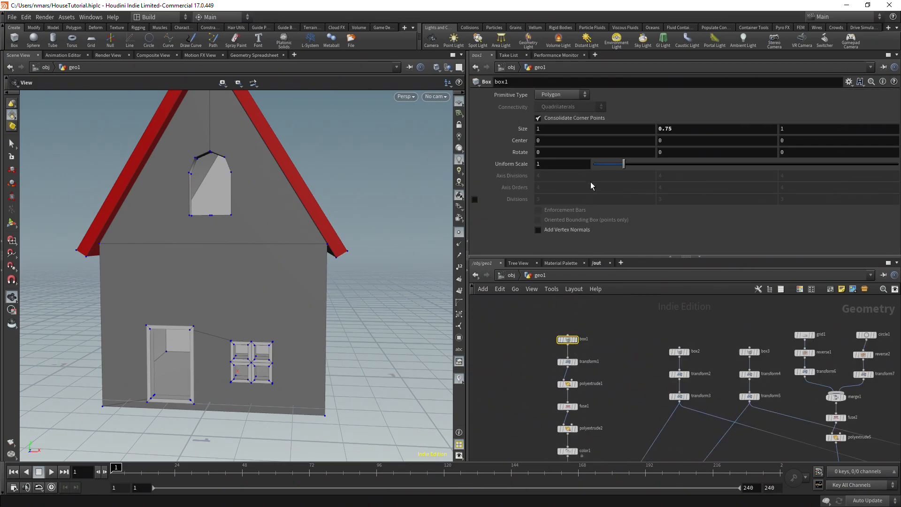
pyautogui.click(679, 396)
pyautogui.moveTo(602, 134); pyautogui.dragTo(609, 135, button='middle')
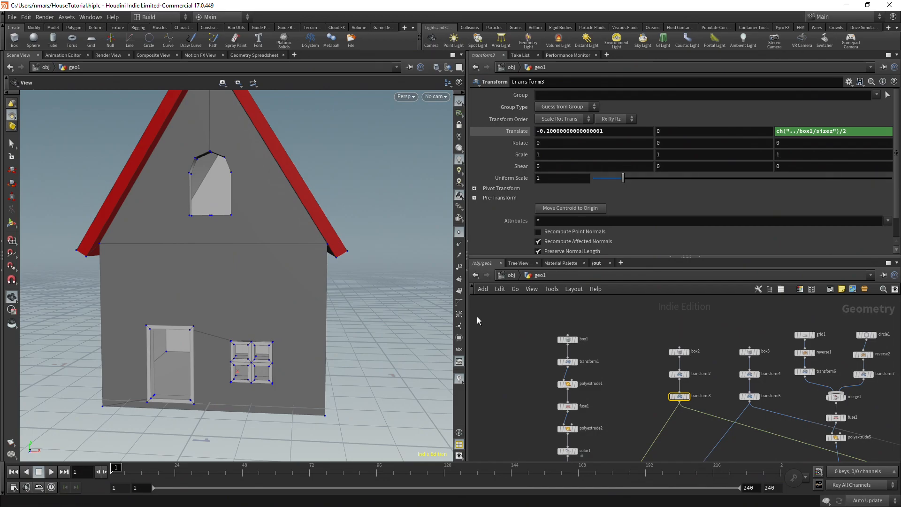
# Branch a Blast node off transform8, place it beside blast2 and display its output.
pyautogui.scroll(-5, 671, 395)
pyautogui.moveTo(774, 397); pyautogui.dragTo(694, 326, button='middle')
pyautogui.scroll(4, 685, 348)
pyautogui.click(650, 370)
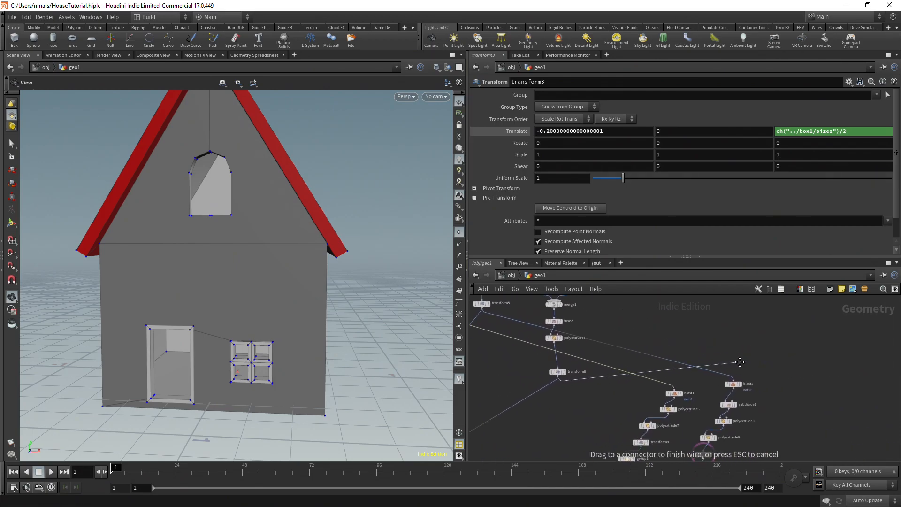
pyautogui.press('Tab')
pyautogui.write('bla')
pyautogui.press('Return')
pyautogui.click(812, 365)
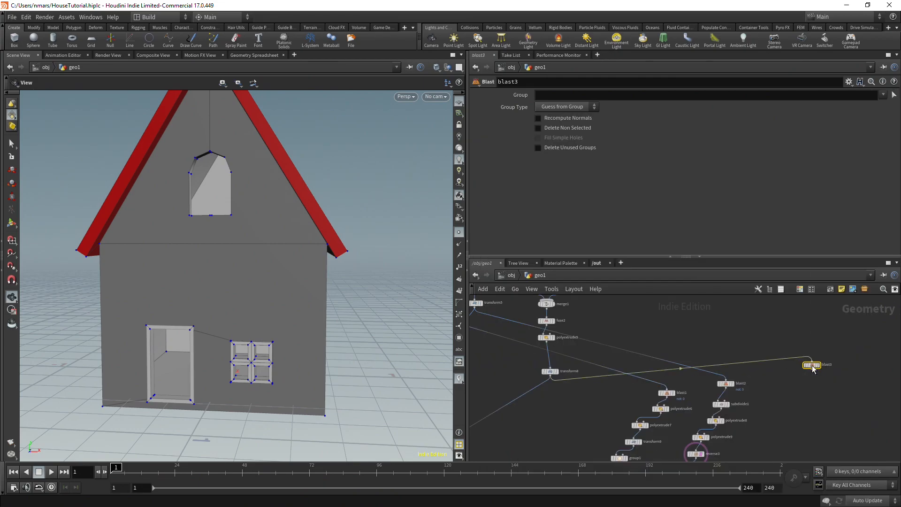
pyautogui.scroll(4, 814, 379)
pyautogui.click(840, 347)
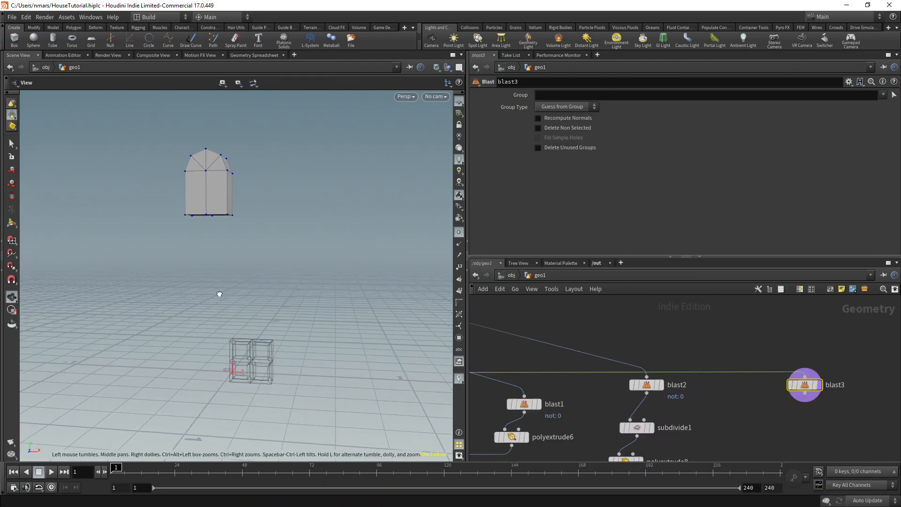
# Set blast3 to keep only the arched window shape's front faces, primitives 0-5, by deleting the non-selected geometry.
pyautogui.moveTo(231, 292); pyautogui.dragTo(246, 278)
pyautogui.moveTo(246, 277); pyautogui.dragTo(222, 378, button='middle')
pyautogui.keyDown('alt'); pyautogui.moveTo(222, 379); pyautogui.dragTo(241, 329, button='right'); pyautogui.keyUp('alt')
pyautogui.keyDown('alt'); pyautogui.moveTo(242, 329); pyautogui.dragTo(215, 314); pyautogui.keyUp('alt')
pyautogui.click(199, 272)
pyautogui.keyDown('shift'); pyautogui.click(177, 269); pyautogui.keyUp('shift')
pyautogui.keyDown('shift'); pyautogui.click(170, 215); pyautogui.keyUp('shift')
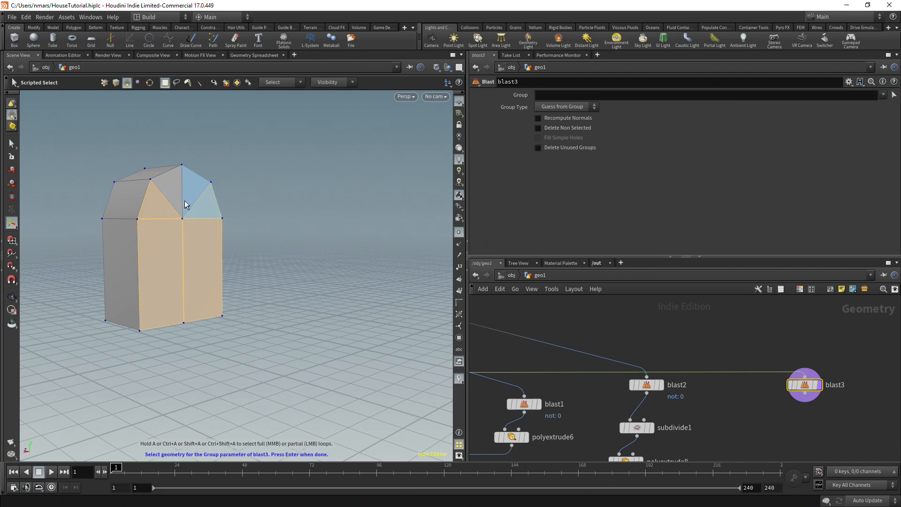
pyautogui.keyDown('shift'); pyautogui.click(183, 205); pyautogui.keyUp('shift')
pyautogui.moveTo(174, 264); pyautogui.dragTo(207, 275)
pyautogui.press('Return')
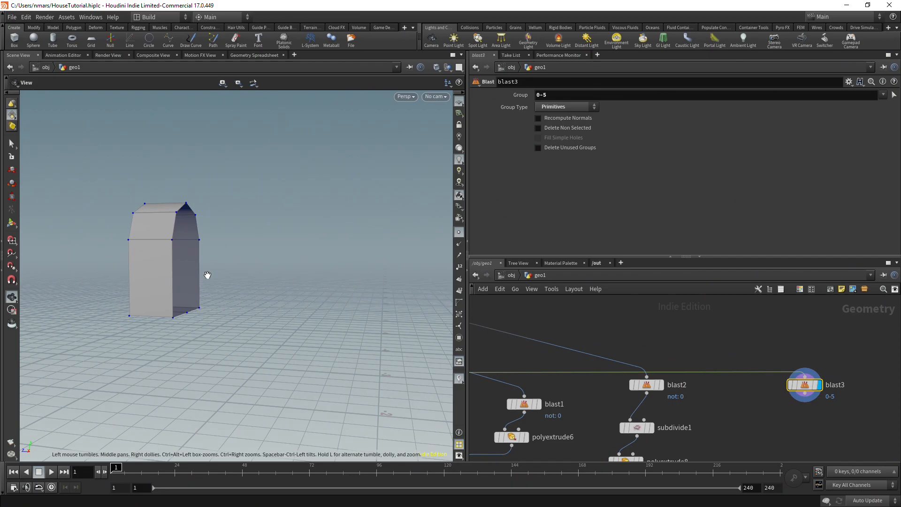
pyautogui.click(568, 128)
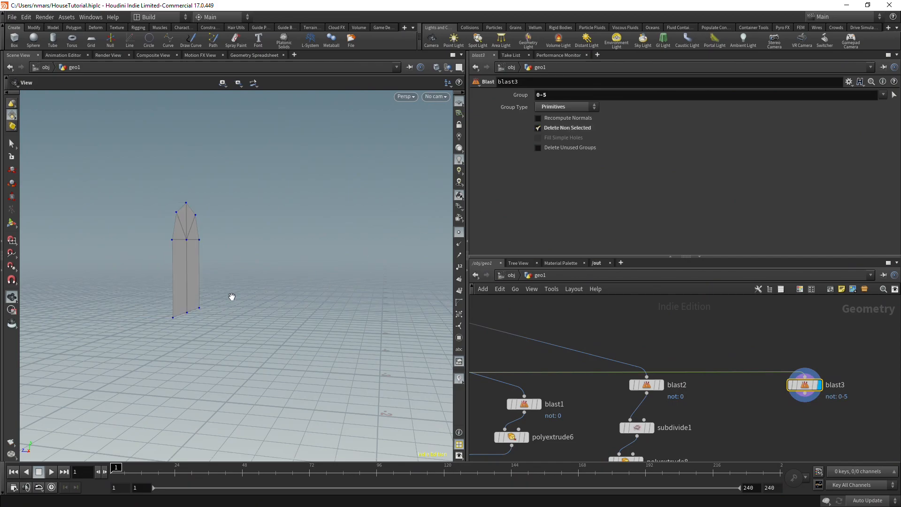
pyautogui.moveTo(231, 298); pyautogui.dragTo(313, 298)
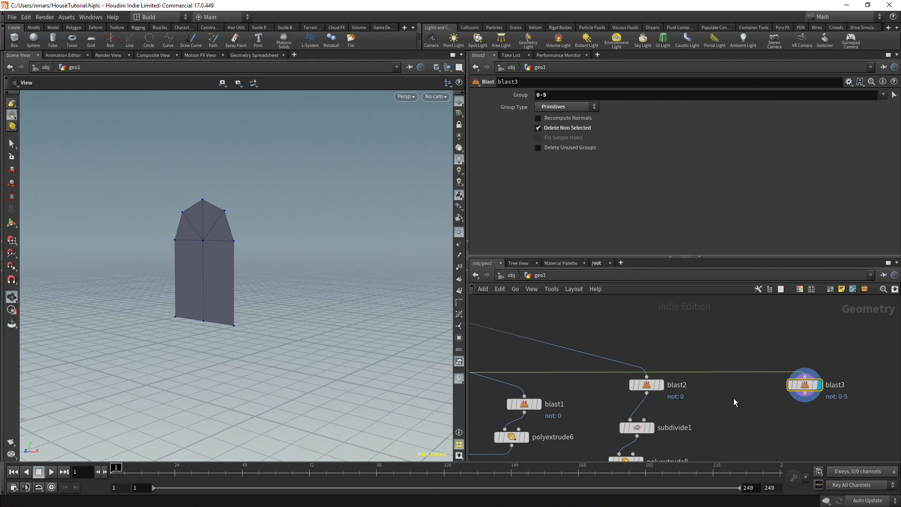
# Add a PolyExtrude node below blast3 and display its output.
pyautogui.moveTo(734, 398); pyautogui.dragTo(717, 358, button='middle')
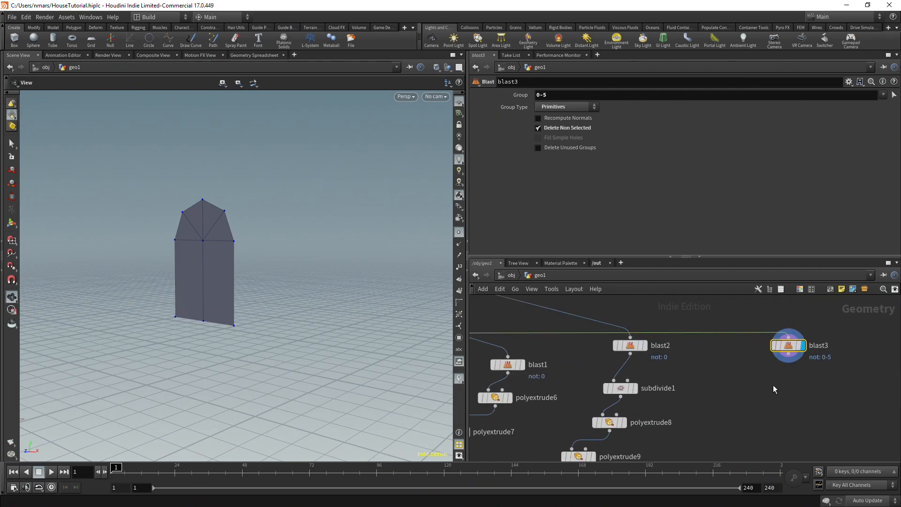
pyautogui.press('Tab')
pyautogui.write('polye')
pyautogui.press('Return')
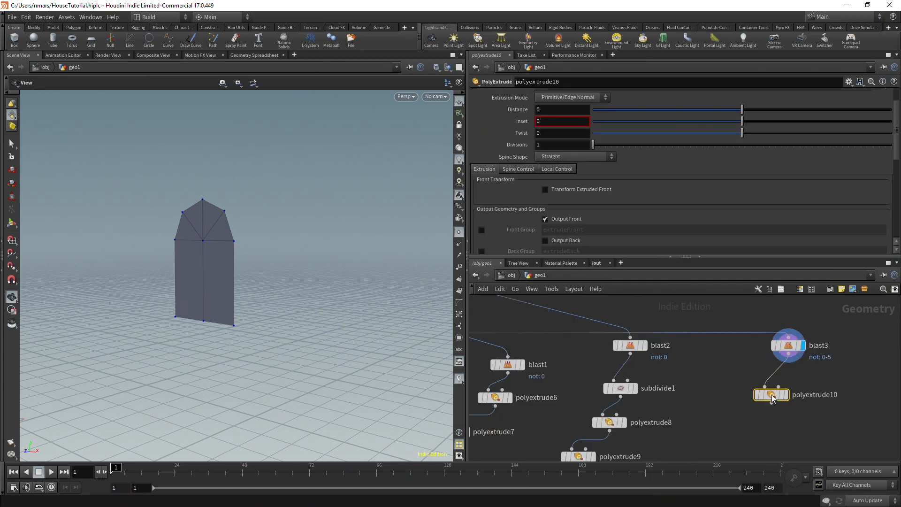
pyautogui.scroll(4, 779, 395)
pyautogui.click(797, 395)
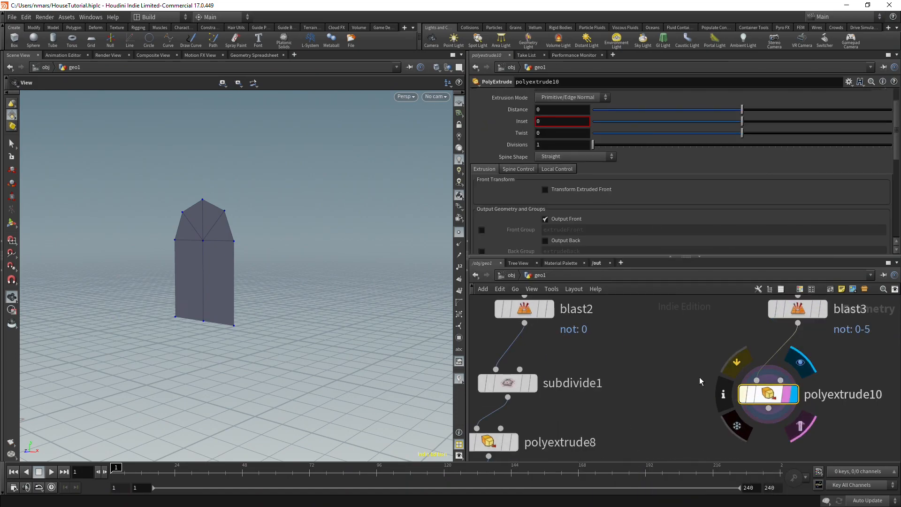
# Give polyextrude10 an inset of 0.038 and divide the extrusion into individual elements.
pyautogui.moveTo(259, 337); pyautogui.dragTo(290, 271)
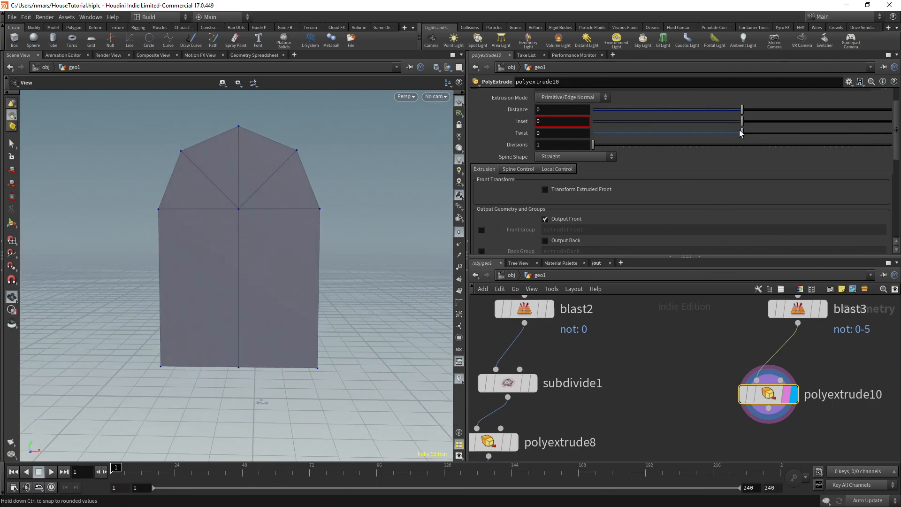
pyautogui.moveTo(743, 121); pyautogui.dragTo(749, 124)
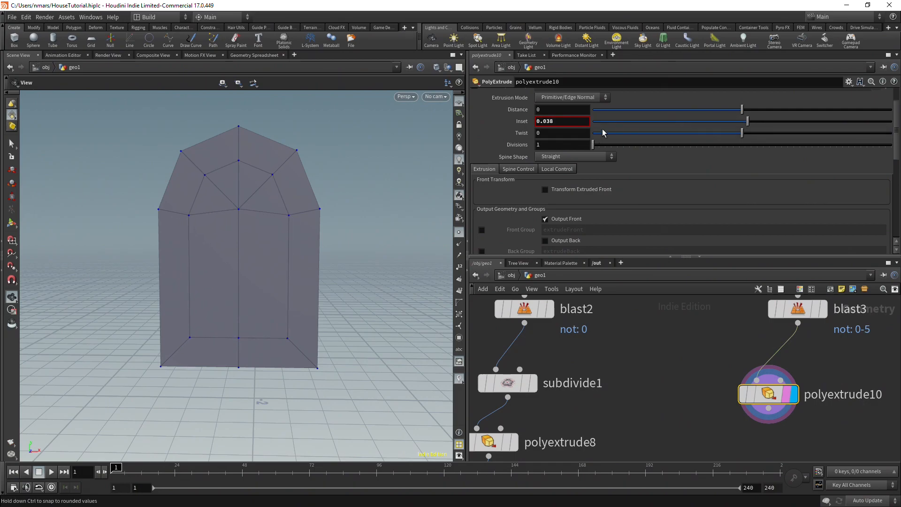
pyautogui.scroll(3, 587, 110)
pyautogui.click(586, 110)
pyautogui.click(580, 117)
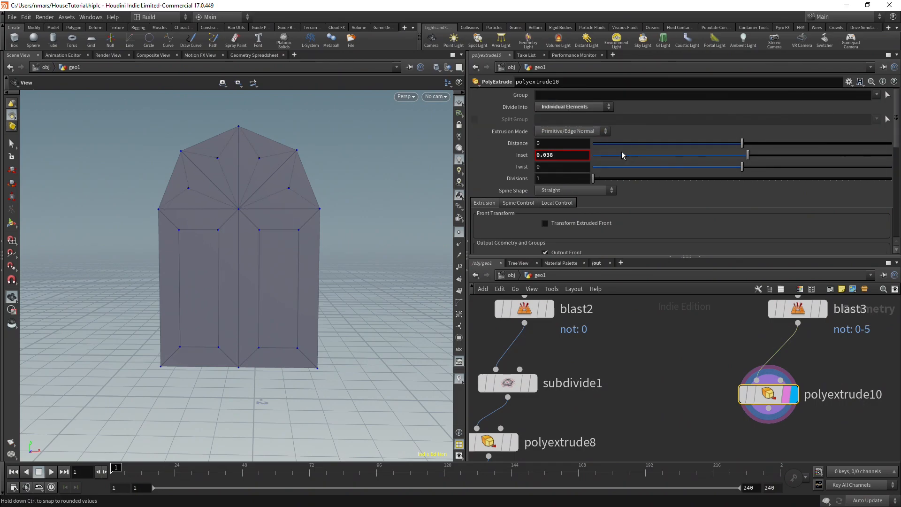
# Turn off the front output of polyextrude10 and set its inset to 0.009 to form thin arched window bars.
pyautogui.scroll(-5, 621, 151)
pyautogui.click(555, 142)
pyautogui.moveTo(349, 212); pyautogui.dragTo(372, 218)
pyautogui.scroll(3, 646, 166)
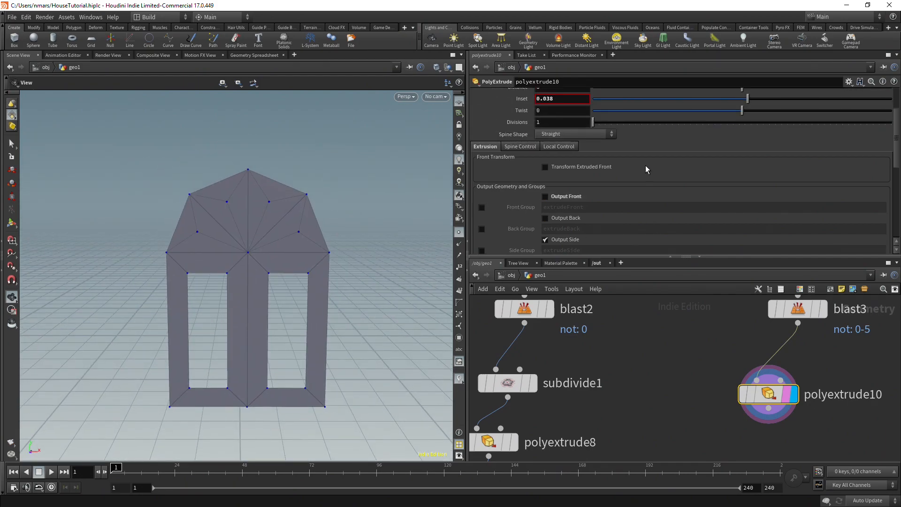
pyautogui.moveTo(747, 146); pyautogui.dragTo(744, 146)
pyautogui.moveTo(276, 243); pyautogui.dragTo(213, 272)
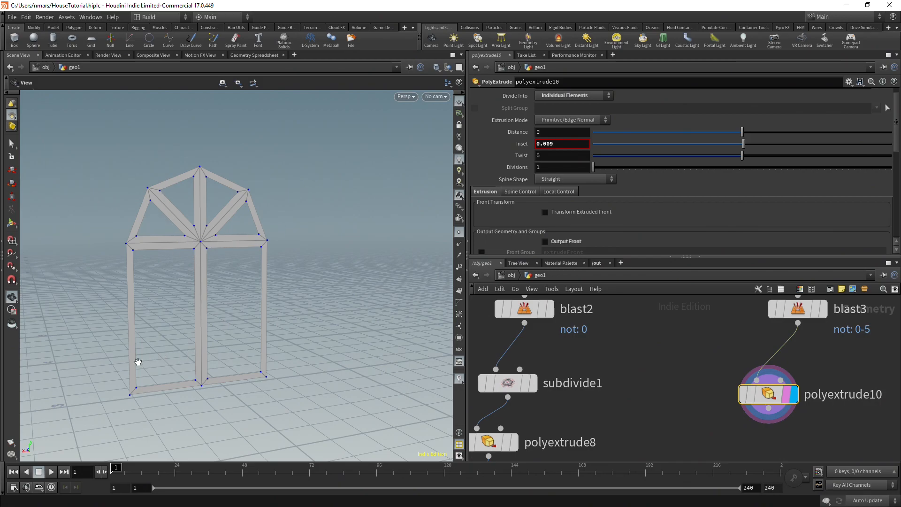
pyautogui.scroll(-3, 187, 243)
pyautogui.moveTo(191, 247); pyautogui.dragTo(324, 247)
pyautogui.scroll(-4, 256, 271)
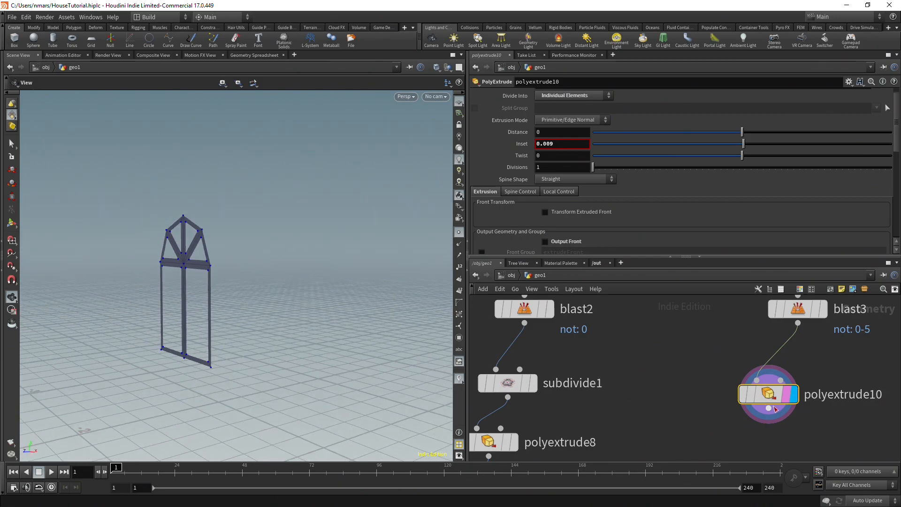
# Duplicate polyextrude9 and reverse3, feed the copies from polyextrude10 and display the resulting arched frame.
pyautogui.scroll(-5, 774, 411)
pyautogui.moveTo(631, 378); pyautogui.dragTo(692, 413)
pyautogui.hotkey('ctrl', 'c')
pyautogui.hotkey('ctrl', 'v')
pyautogui.scroll(3, 798, 370)
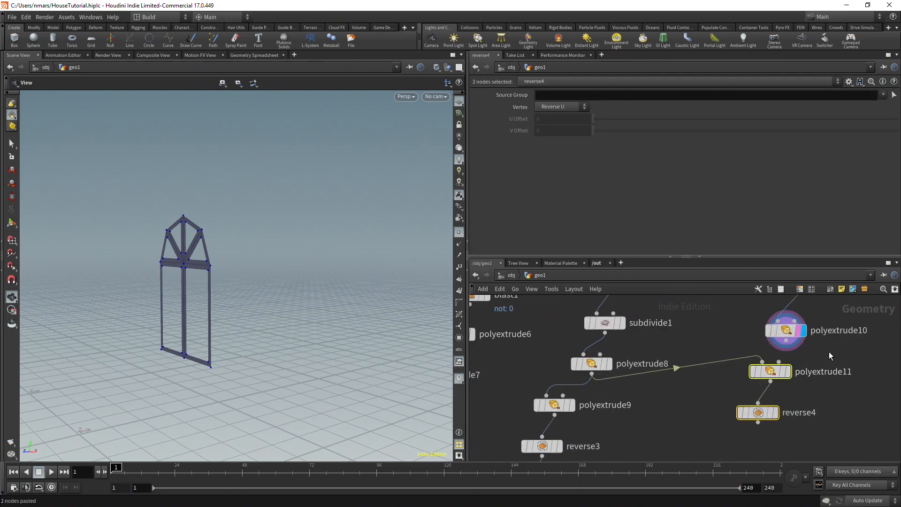
pyautogui.moveTo(785, 348); pyautogui.dragTo(767, 358, button='middle')
pyautogui.moveTo(762, 350); pyautogui.dragTo(739, 370)
pyautogui.click(752, 422)
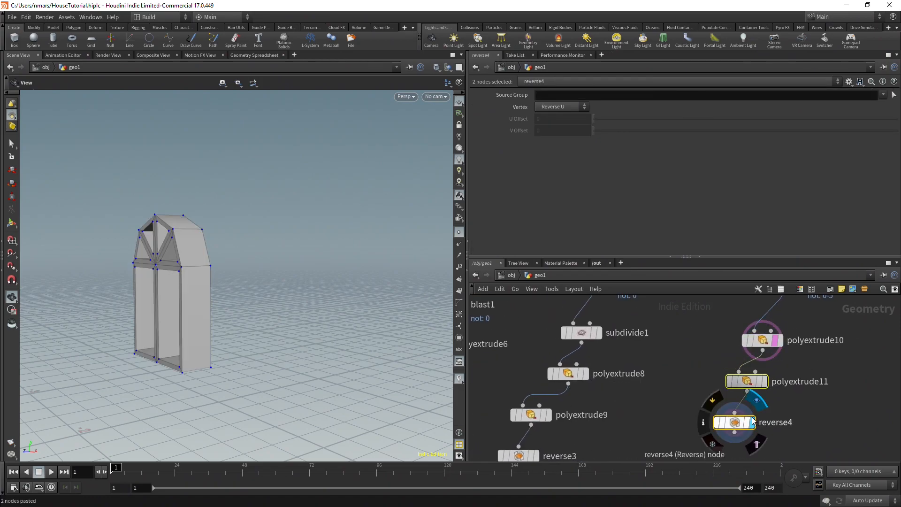
pyautogui.moveTo(103, 289); pyautogui.dragTo(239, 301)
pyautogui.scroll(4, 322, 310)
pyautogui.scroll(-4, 319, 305)
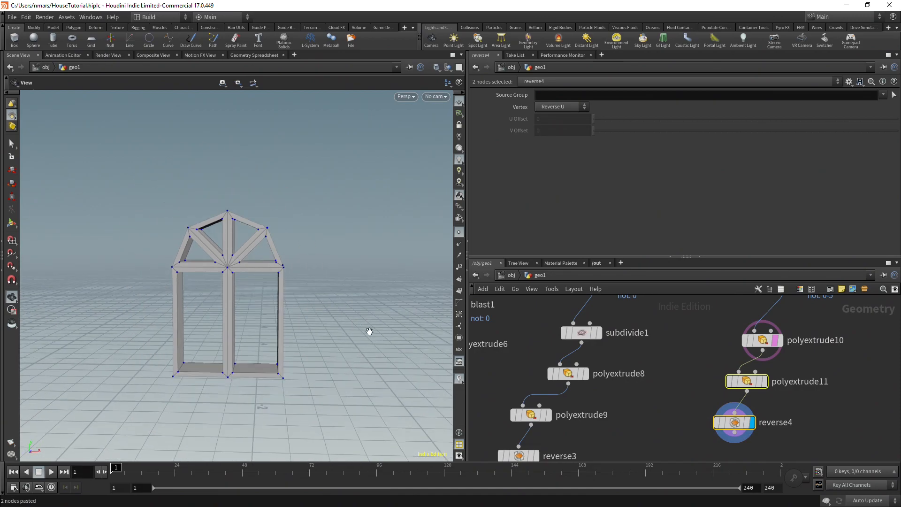
# Add a Group node below reverse4 and display its output.
pyautogui.scroll(-4, 719, 407)
pyautogui.moveTo(718, 431); pyautogui.dragTo(713, 379, button='middle')
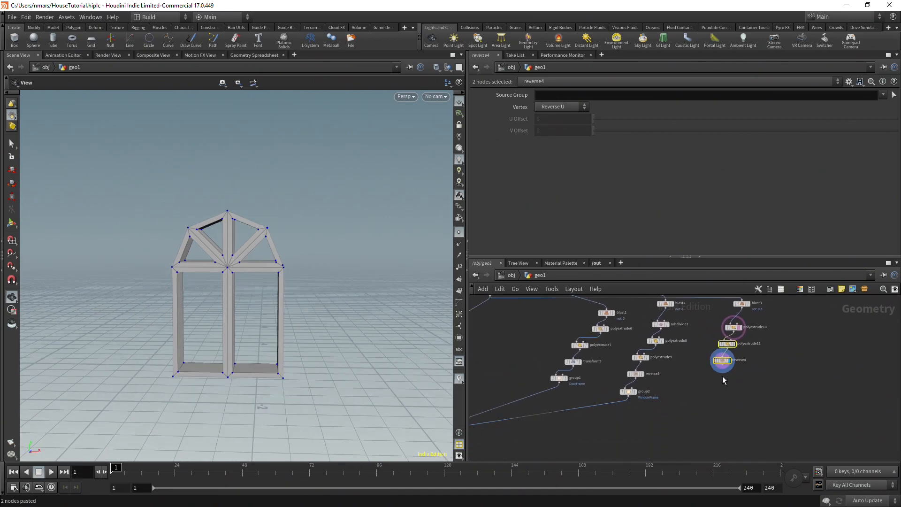
pyautogui.press('Tab')
pyautogui.press('Escape')
pyautogui.scroll(3, 737, 381)
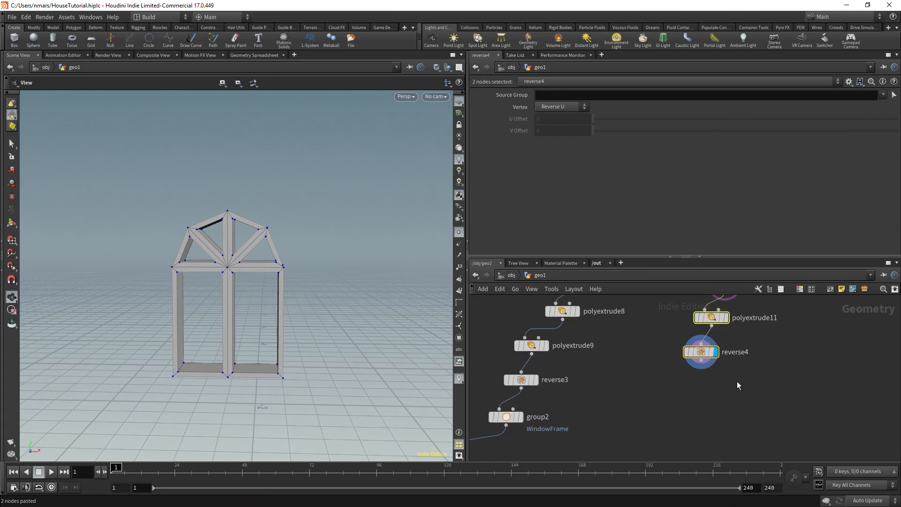
pyautogui.click(701, 352)
pyautogui.press('Tab')
pyautogui.write('group')
pyautogui.press('Return')
pyautogui.click(669, 395)
pyautogui.scroll(4, 672, 394)
pyautogui.click(696, 397)
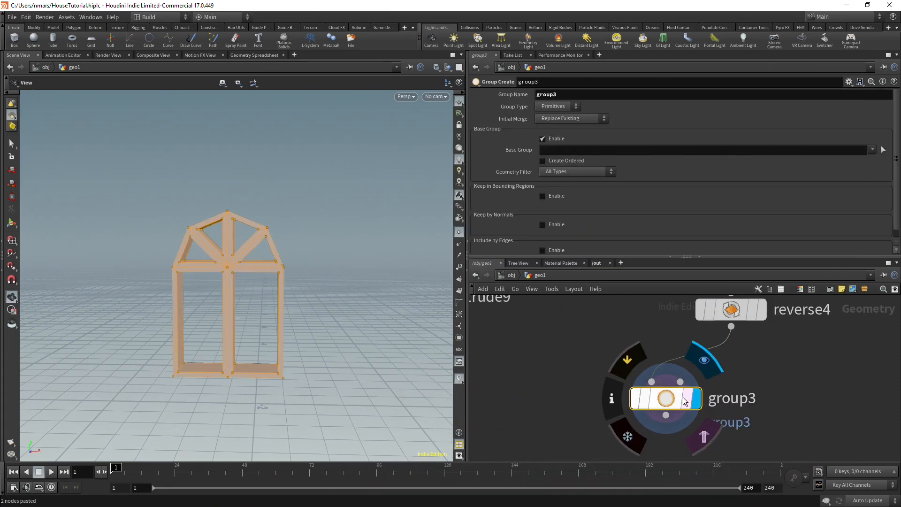
# Name the arched frame's group OtherWindowFrame.
pyautogui.doubleClick(547, 95)
pyautogui.write('o')
pyautogui.write('therWindowFrame')
pyautogui.press('Return')
# Connect group3 into merge2 and display the merged house.
pyautogui.scroll(-8, 652, 311)
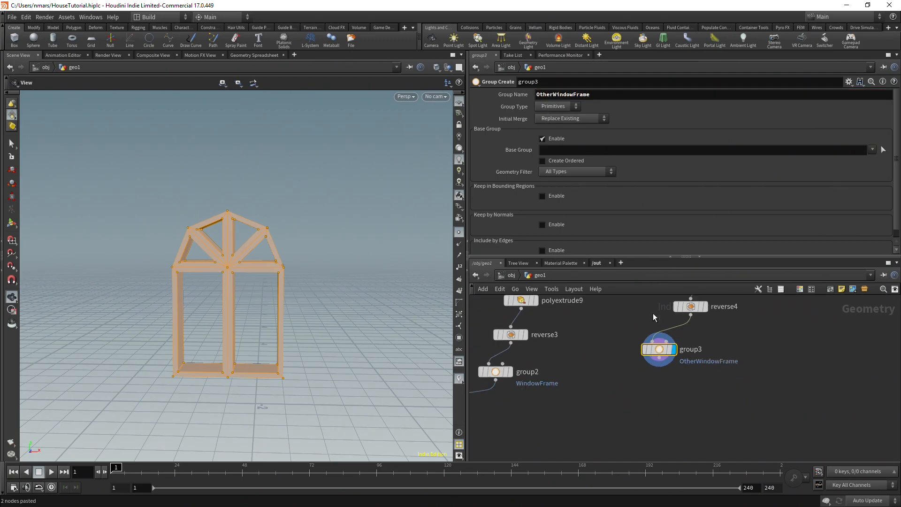
pyautogui.moveTo(528, 361); pyautogui.dragTo(619, 357, button='middle')
pyautogui.scroll(4, 619, 357)
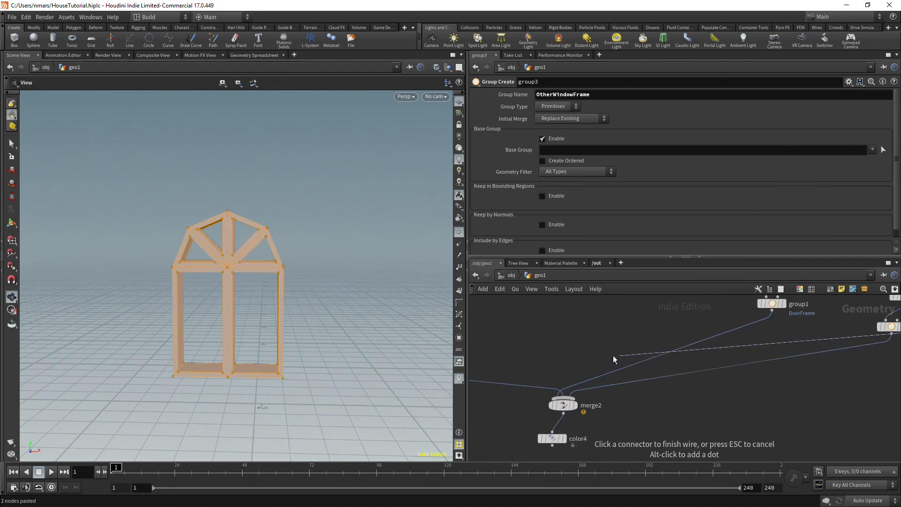
pyautogui.click(566, 397)
pyautogui.scroll(3, 573, 410)
pyautogui.moveTo(593, 403); pyautogui.dragTo(598, 378, button='middle')
pyautogui.click(581, 370)
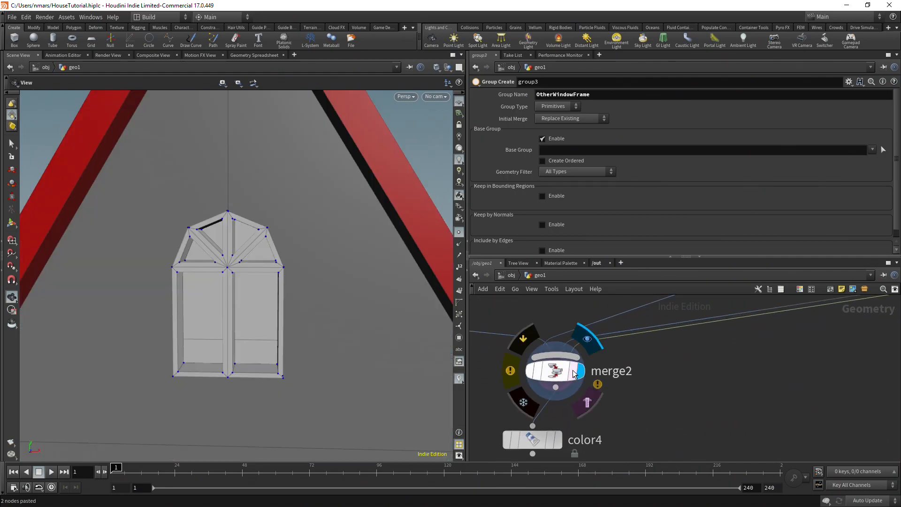
# Examine the merged house from several distances and angles, checking how the arched window frame fits the wall.
pyautogui.scroll(-5, 279, 293)
pyautogui.scroll(-5, 279, 295)
pyautogui.moveTo(280, 295)
pyautogui.mouseDown()
pyautogui.moveTo(288, 336)
pyautogui.moveTo(280, 322)
pyautogui.moveTo(277, 335)
pyautogui.moveTo(264, 266)
pyautogui.moveTo(257, 300)
pyautogui.moveTo(274, 296)
pyautogui.mouseUp()
pyautogui.scroll(3, 280, 322)
pyautogui.scroll(4, 263, 319)
pyautogui.scroll(-4, 258, 300)
pyautogui.scroll(-3, 274, 296)
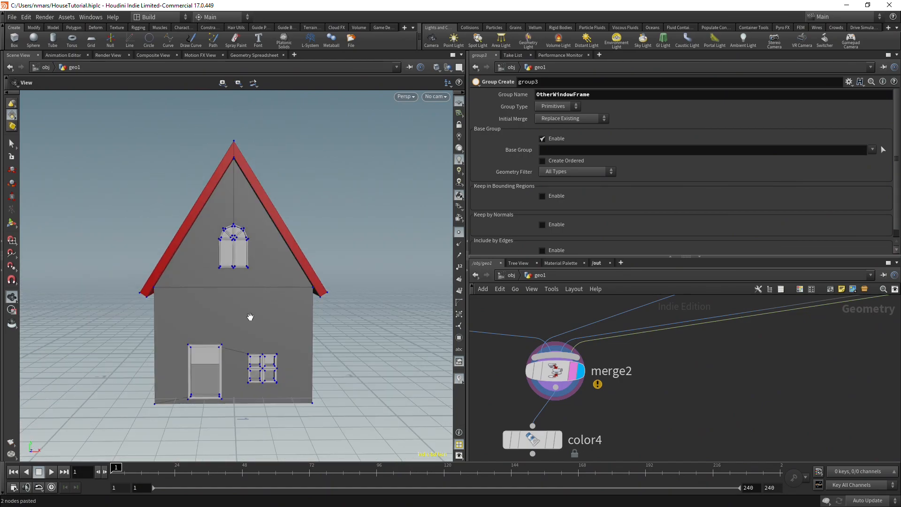
pyautogui.moveTo(297, 251)
pyautogui.mouseDown()
pyautogui.moveTo(235, 257)
pyautogui.moveTo(287, 257)
pyautogui.mouseUp()
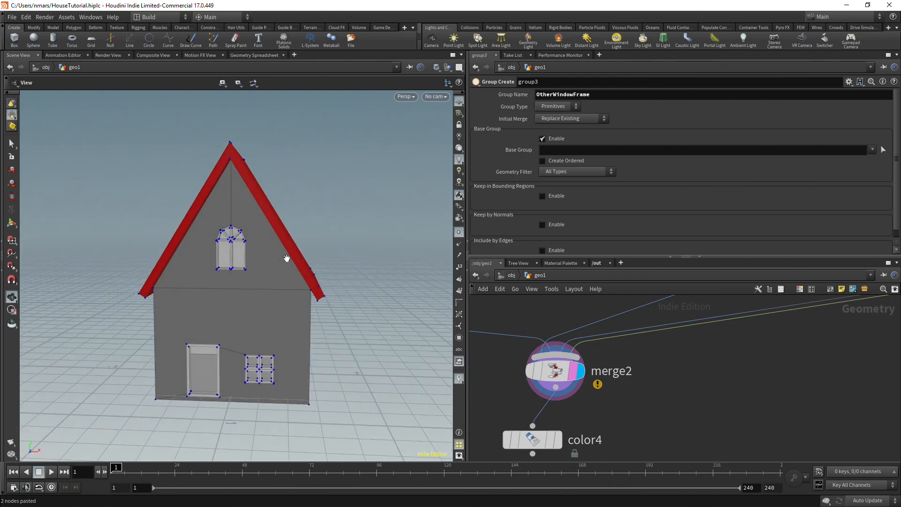
pyautogui.moveTo(280, 263); pyautogui.dragTo(336, 328)
# Add a Tube node beside the blast3 branch and display it.
pyautogui.scroll(-10, 601, 424)
pyautogui.scroll(5, 746, 379)
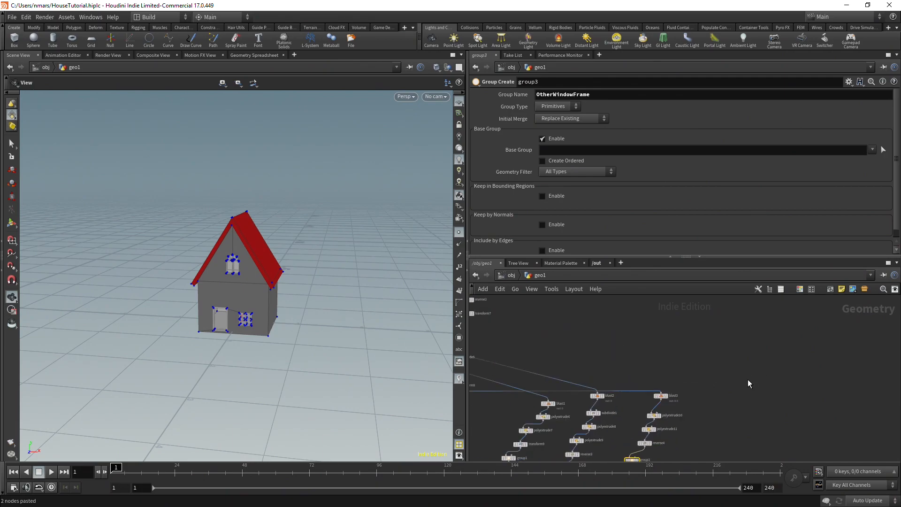
pyautogui.press('Tab')
pyautogui.write('tube')
pyautogui.press('Return')
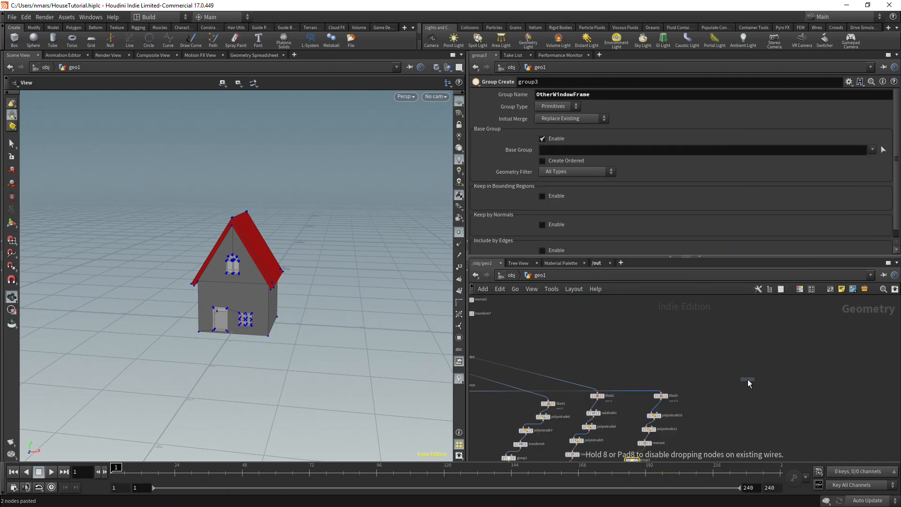
pyautogui.click(714, 398)
pyautogui.scroll(5, 714, 398)
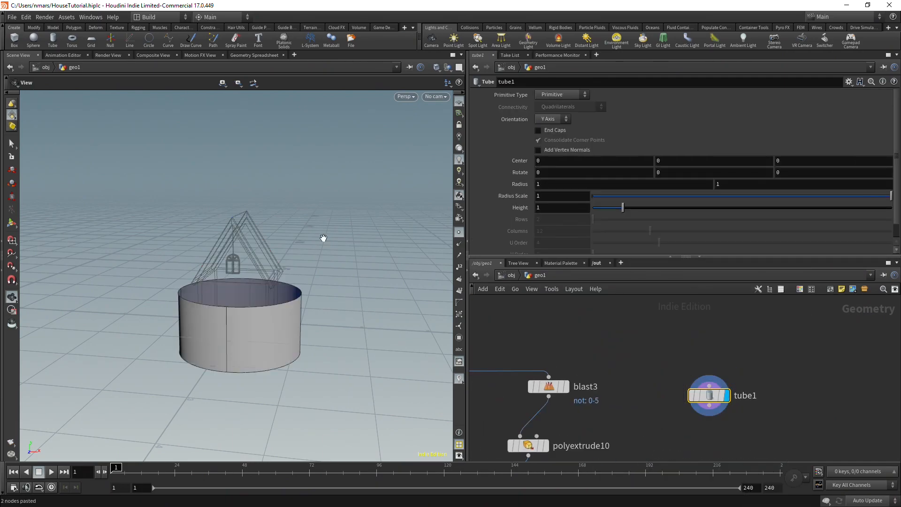
# Change tube1's primitive type to Polygon and set its columns to 4.
pyautogui.moveTo(323, 236); pyautogui.dragTo(342, 251)
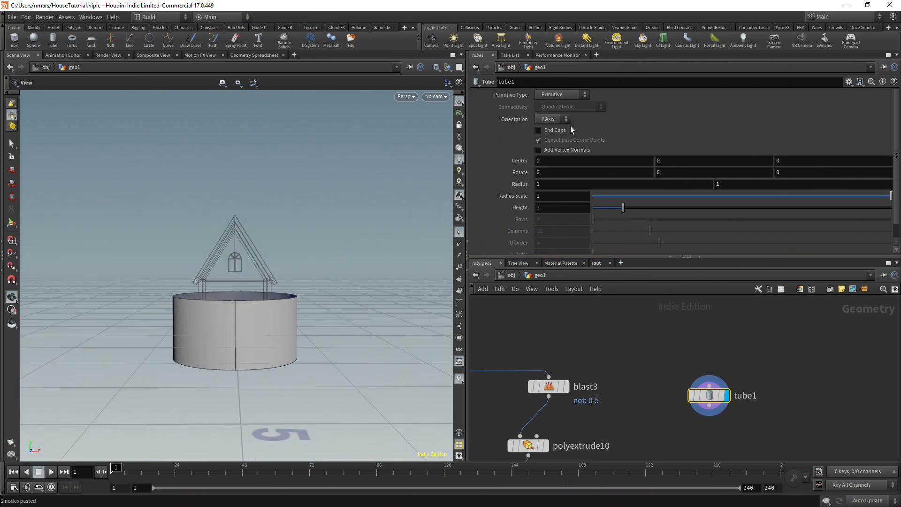
pyautogui.click(562, 96)
pyautogui.click(558, 111)
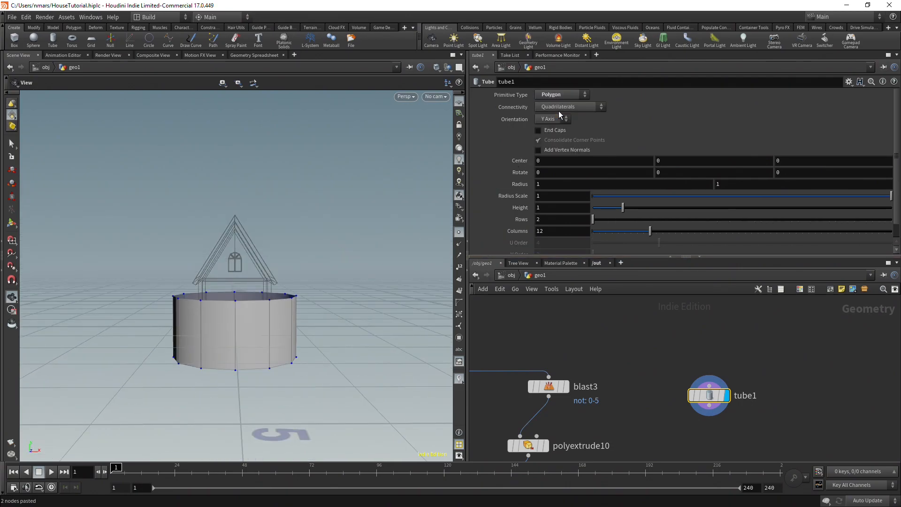
pyautogui.moveTo(343, 225); pyautogui.dragTo(331, 310)
pyautogui.click(550, 229)
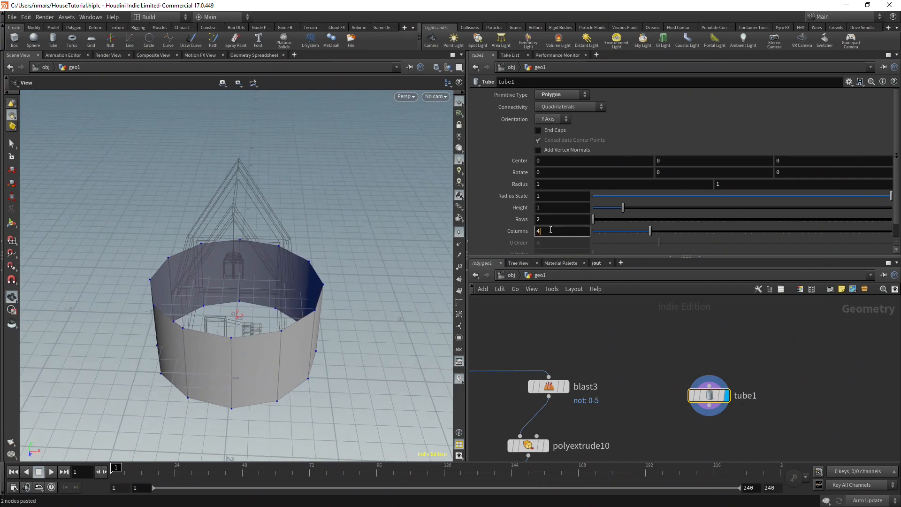
pyautogui.press('Return')
# Rotate the four-sided tube 45 degrees about the Y axis so its sides align with the house.
pyautogui.moveTo(287, 261); pyautogui.dragTo(234, 185)
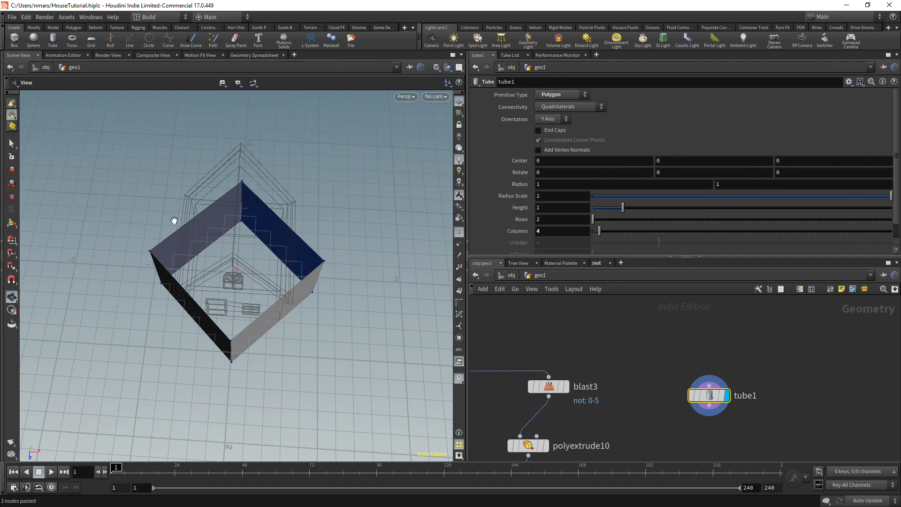
pyautogui.click(679, 172)
pyautogui.press('Return')
pyautogui.moveTo(427, 335); pyautogui.dragTo(286, 344)
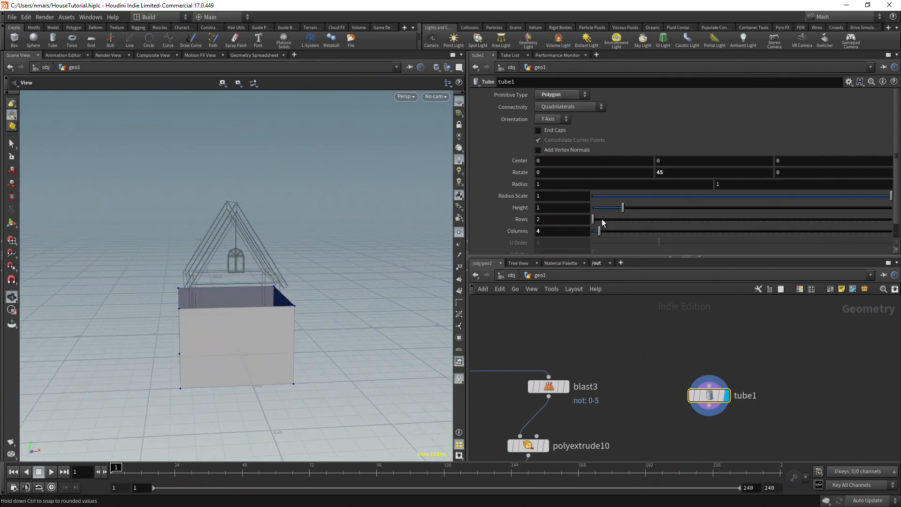
# Link the tube's Center Y to half its height with the expression ch("height")/2.
pyautogui.click(558, 209)
pyautogui.rightClick(557, 209)
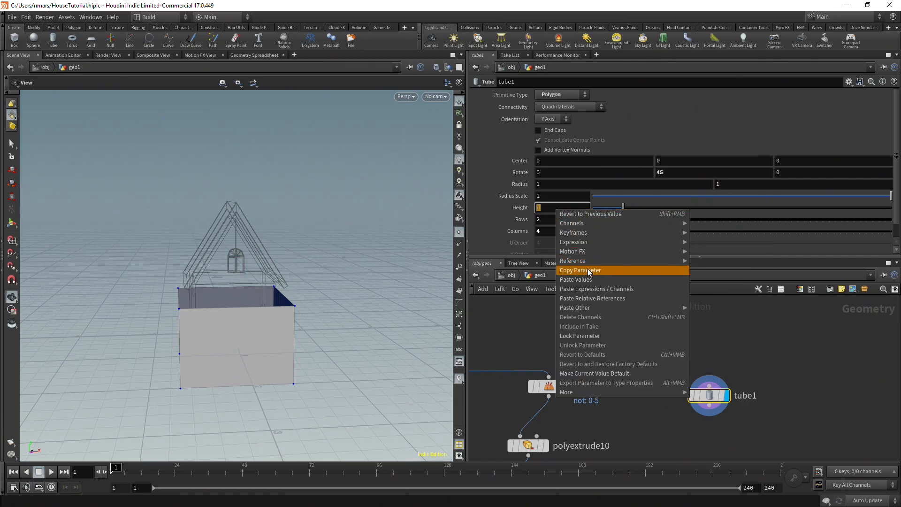
pyautogui.click(587, 273)
pyautogui.click(674, 161)
pyautogui.rightClick(673, 160)
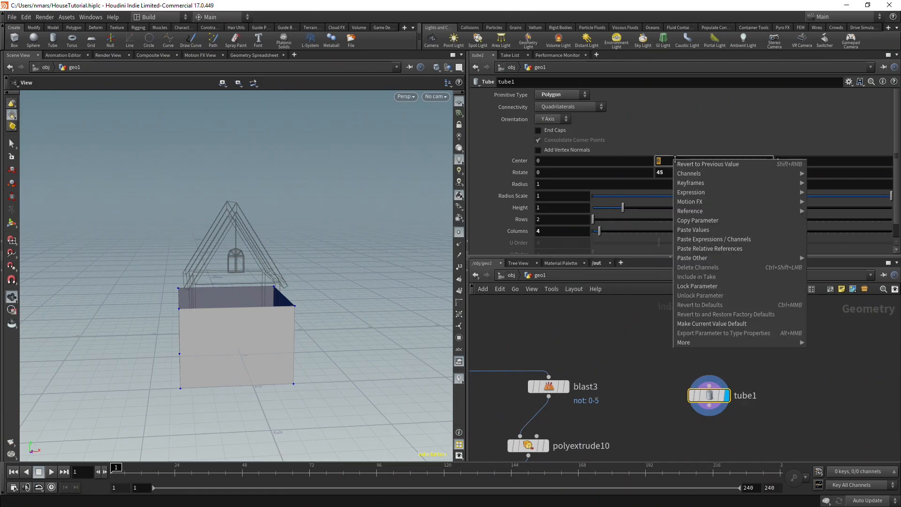
pyautogui.click(712, 241)
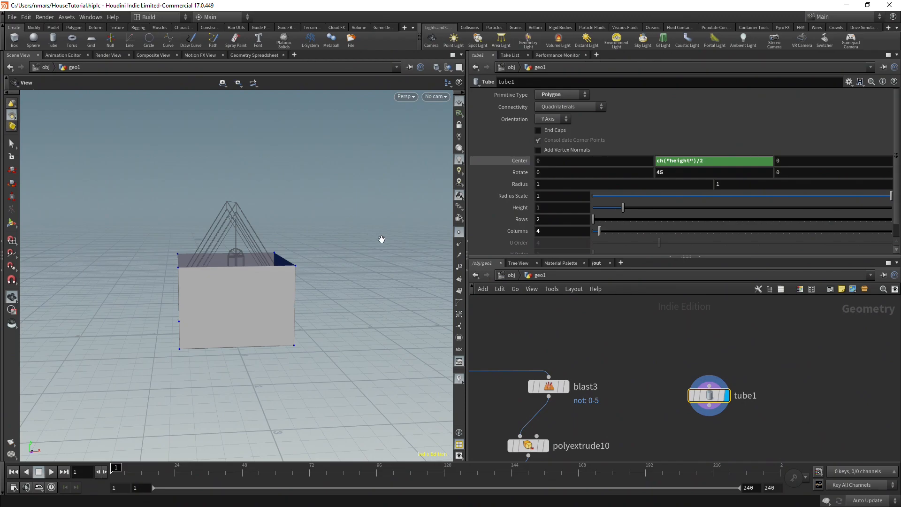
# Shape the tube into a tall, narrow chimney with radius scale 0.3 and height 1.67.
pyautogui.moveTo(623, 207); pyautogui.dragTo(611, 207)
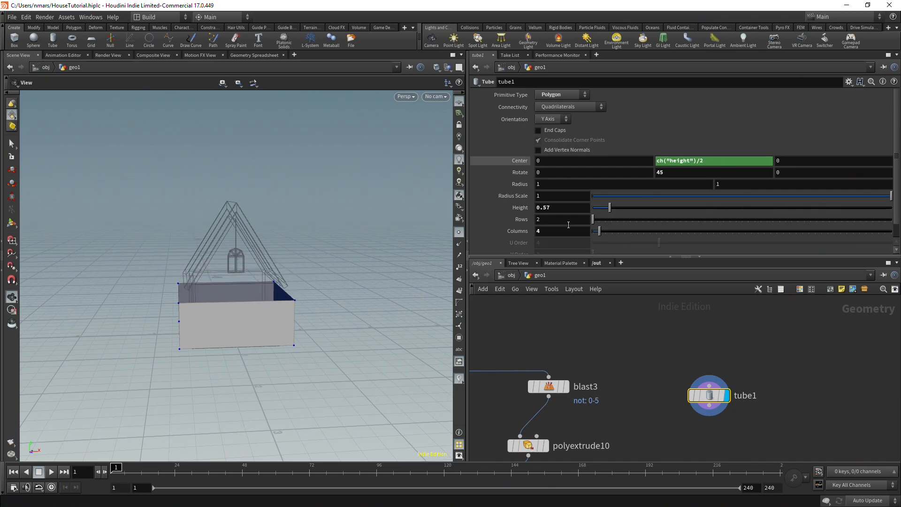
pyautogui.moveTo(562, 196)
pyautogui.mouseDown(button='middle')
pyautogui.moveTo(522, 194)
pyautogui.moveTo(589, 207)
pyautogui.moveTo(574, 207)
pyautogui.mouseUp(button='middle')
pyautogui.scroll(5, 333, 241)
pyautogui.moveTo(333, 241)
pyautogui.mouseDown()
pyautogui.moveTo(308, 276)
pyautogui.moveTo(324, 251)
pyautogui.mouseUp()
pyautogui.moveTo(562, 207); pyautogui.dragTo(606, 194, button='middle')
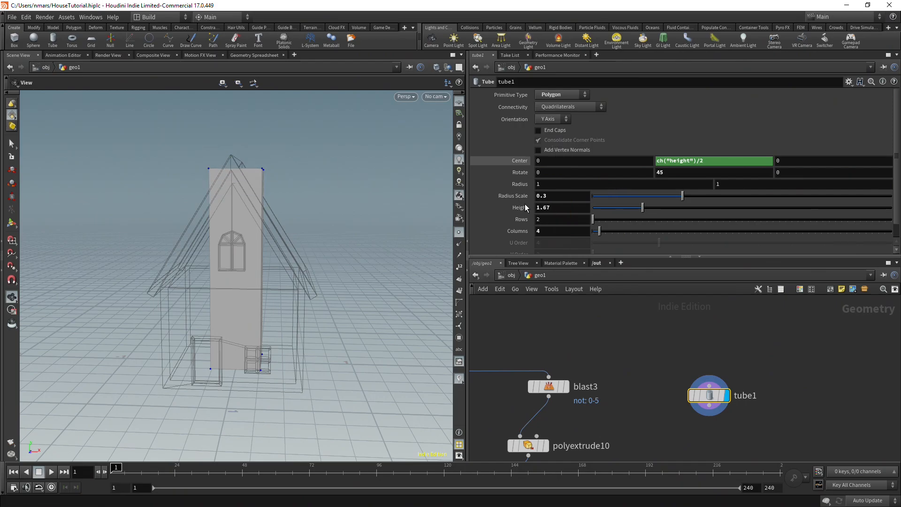
pyautogui.moveTo(551, 199); pyautogui.dragTo(542, 198, button='middle')
pyautogui.moveTo(323, 230); pyautogui.dragTo(313, 307)
pyautogui.moveTo(328, 263); pyautogui.dragTo(372, 282)
# Add a displayed PolyExtrude node after tube1 and thicken the chimney walls with a distance of 0.082.
pyautogui.click(709, 405)
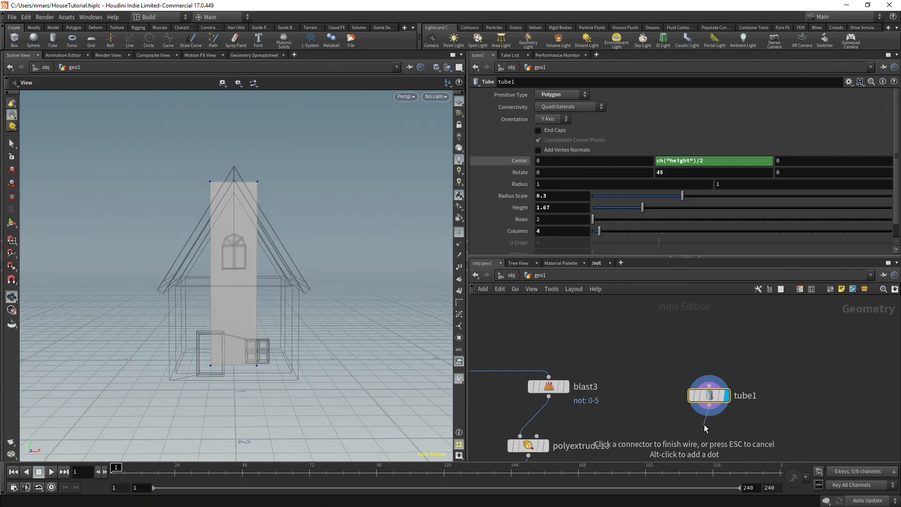
pyautogui.press('Tab')
pyautogui.write('polyex')
pyautogui.press('Return')
pyautogui.click(705, 426)
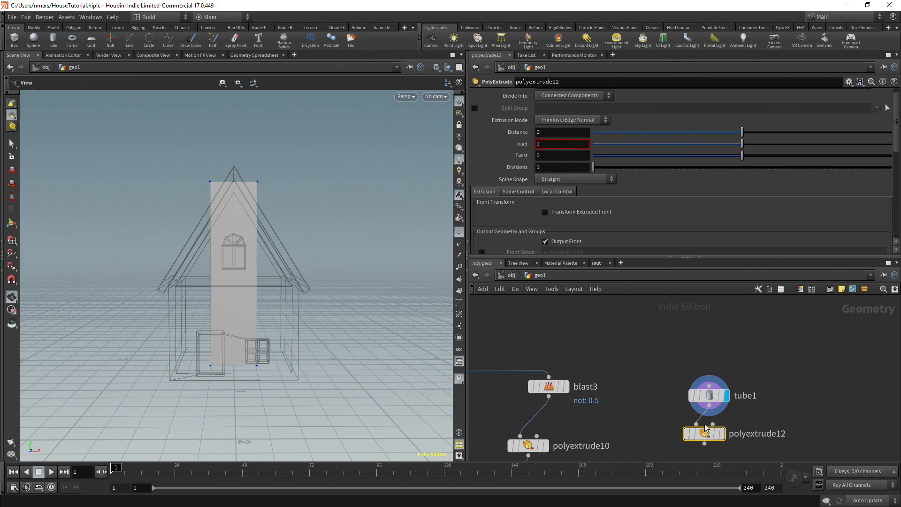
pyautogui.click(723, 437)
pyautogui.moveTo(301, 232); pyautogui.dragTo(303, 300)
pyautogui.moveTo(742, 131); pyautogui.dragTo(755, 132)
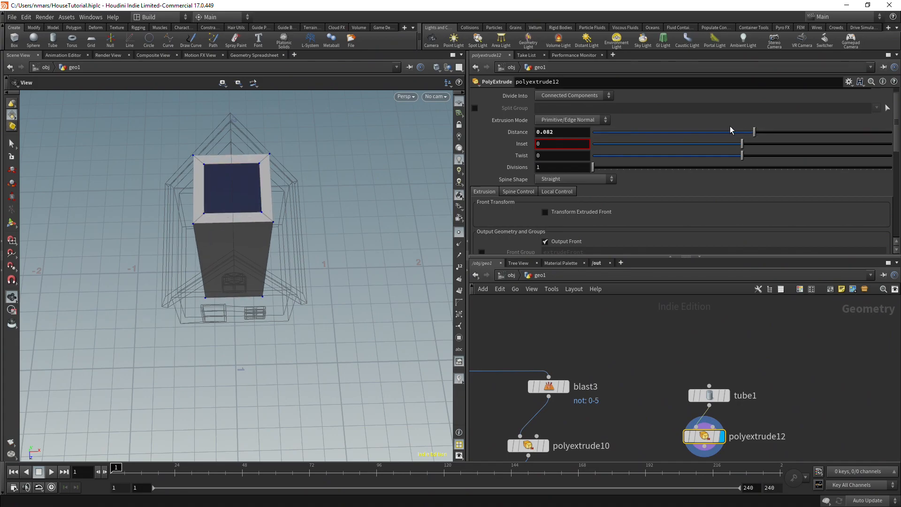
# Enable Output Back on polyextrude12 to give the chimney walls inner and outer faces.
pyautogui.scroll(-3, 634, 175)
pyautogui.click(567, 184)
pyautogui.moveTo(302, 261); pyautogui.dragTo(275, 147)
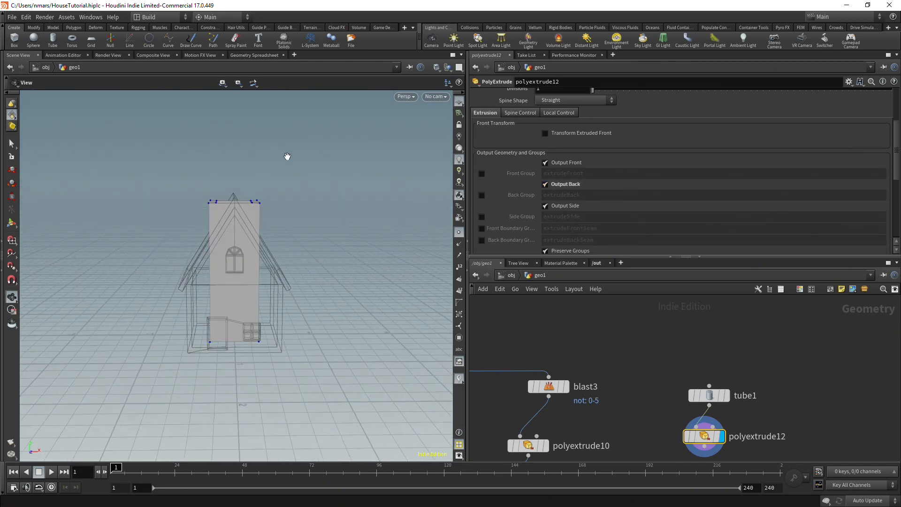
# Examine the hollow chimney against the house wireframe from the front and from above.
pyautogui.scroll(-2, 673, 371)
pyautogui.click(695, 401)
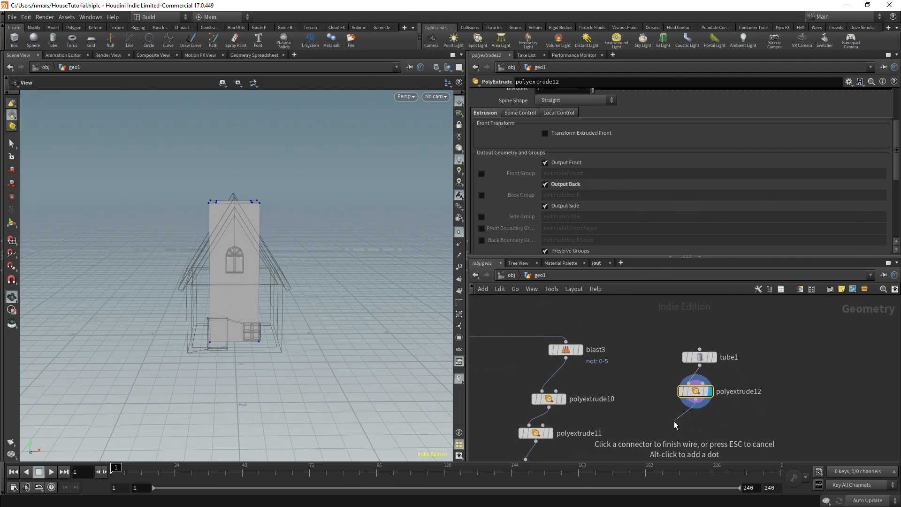
pyautogui.press('Escape')
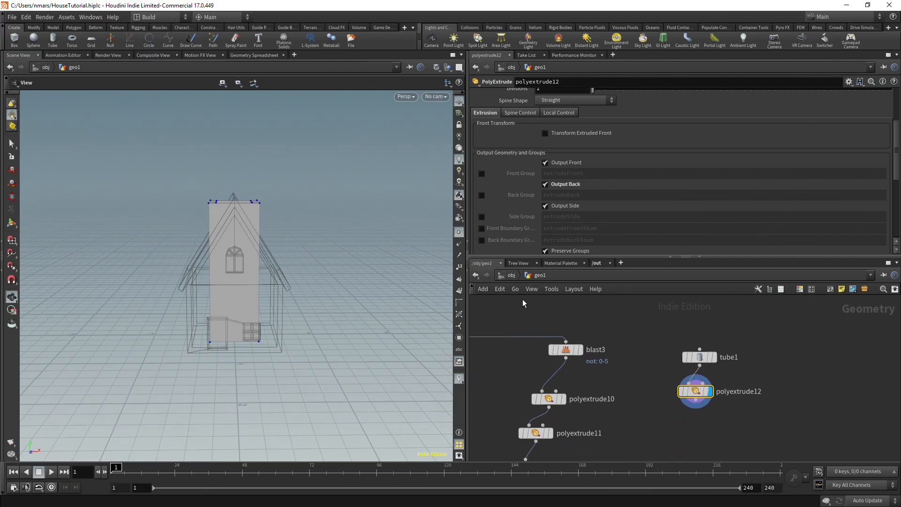
pyautogui.scroll(3, 303, 248)
pyautogui.moveTo(295, 254); pyautogui.dragTo(287, 300, button='middle')
pyautogui.scroll(4, 268, 244)
pyautogui.moveTo(267, 245); pyautogui.dragTo(240, 258)
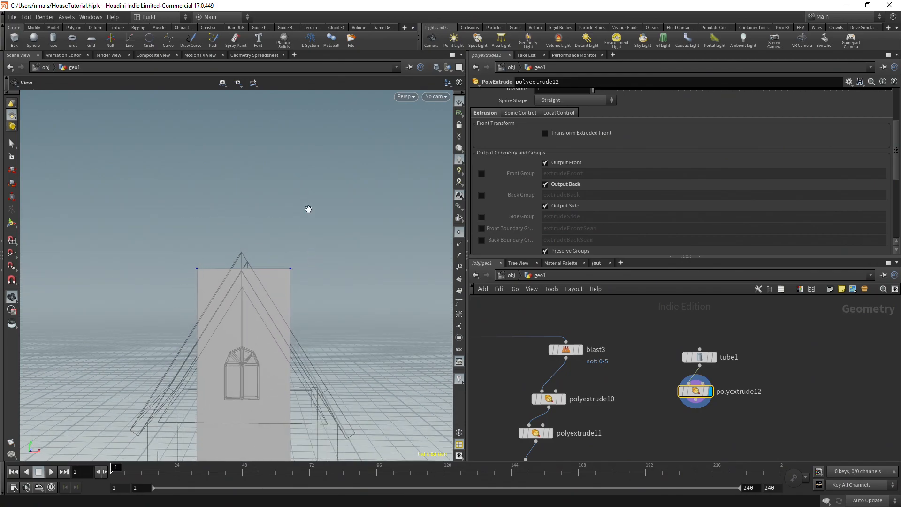
pyautogui.moveTo(303, 209); pyautogui.dragTo(310, 269)
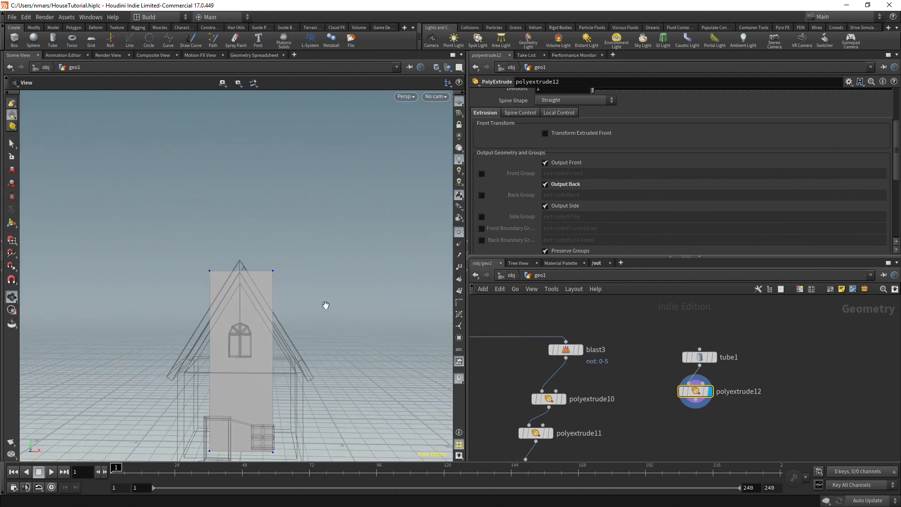
pyautogui.moveTo(288, 276); pyautogui.dragTo(401, 316)
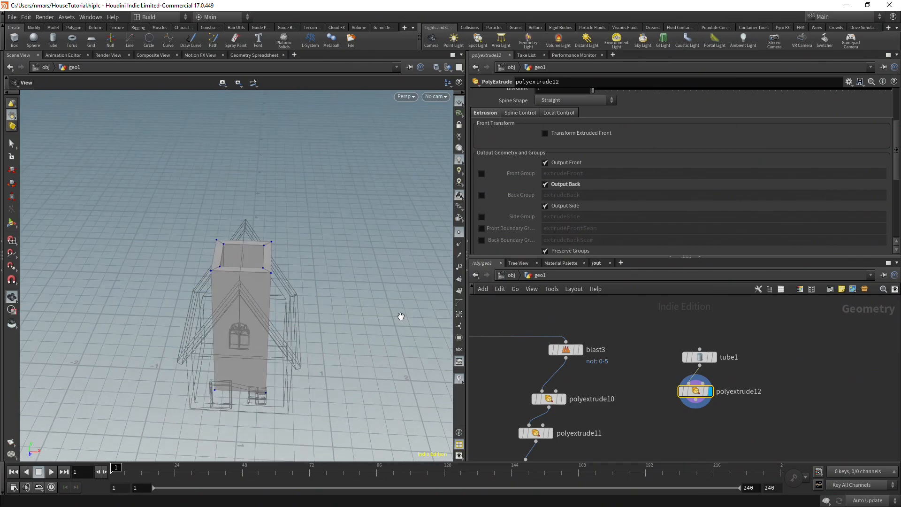
# Add a second PolyExtrude node after polyextrude12.
pyautogui.click(696, 404)
pyautogui.press('Tab')
pyautogui.write('polye')
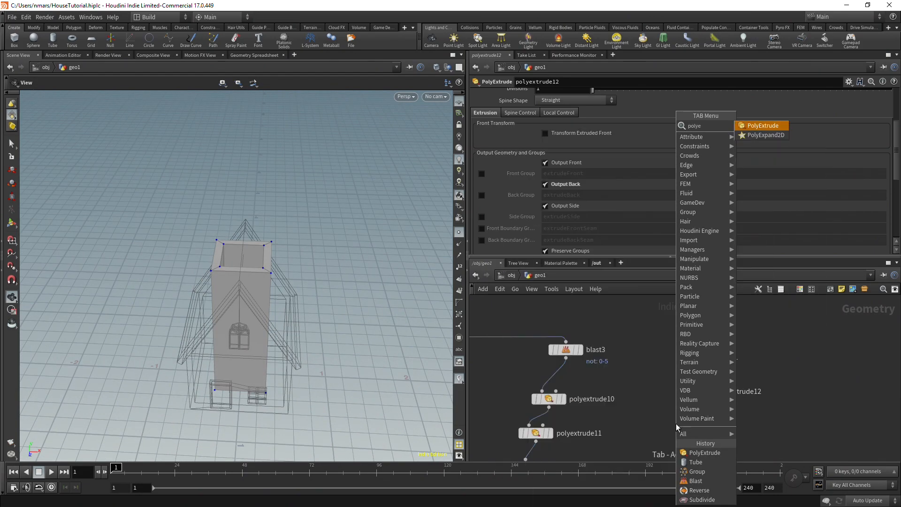
pyautogui.press('Return')
pyautogui.click(675, 423)
# Assign the chimney's top rim faces 8-11 to polyextrude13 and extrude them upward by 0.314.
pyautogui.scroll(3, 862, 158)
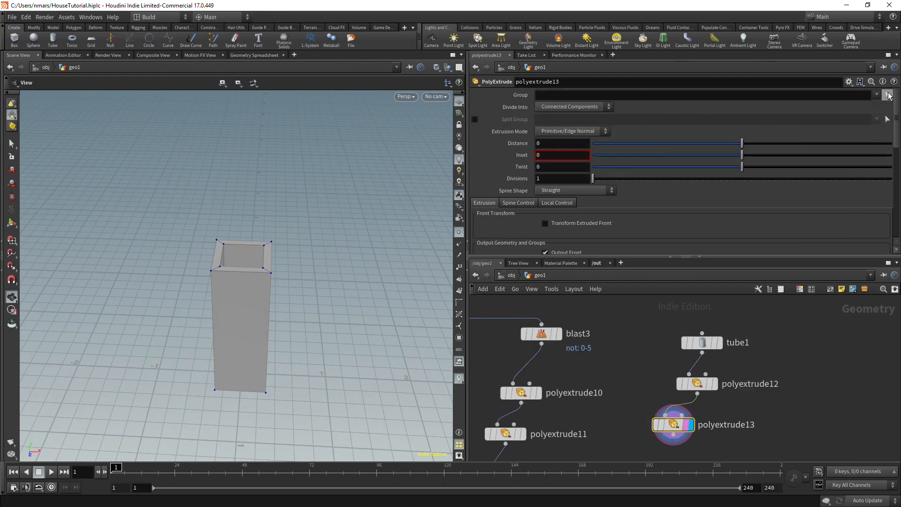
pyautogui.click(886, 95)
pyautogui.click(266, 247)
pyautogui.press('Return')
pyautogui.moveTo(747, 145); pyautogui.dragTo(789, 143)
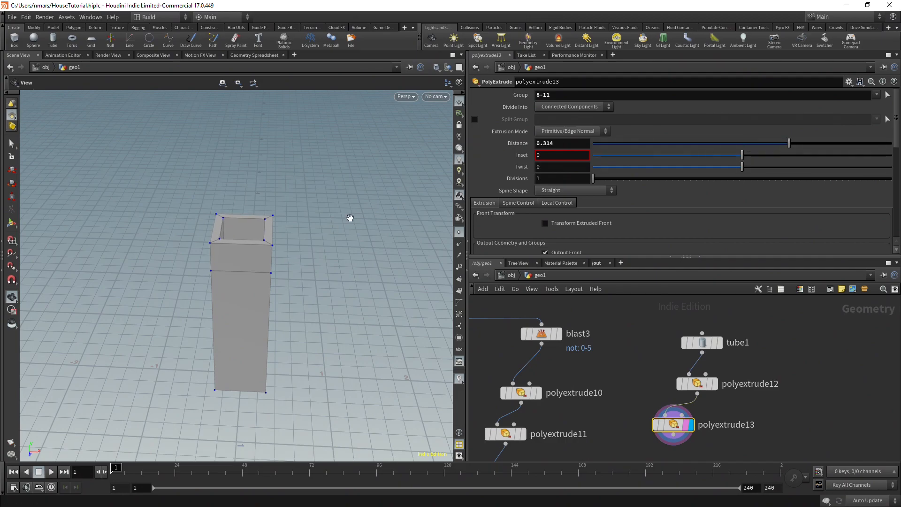
# Check the extruded rim from several angles and set polyextrude13's distance to 0.472.
pyautogui.scroll(5, 331, 221)
pyautogui.moveTo(331, 221); pyautogui.dragTo(291, 290, button='middle')
pyautogui.scroll(-3, 292, 289)
pyautogui.scroll(3, 348, 274)
pyautogui.moveTo(348, 274); pyautogui.dragTo(387, 318)
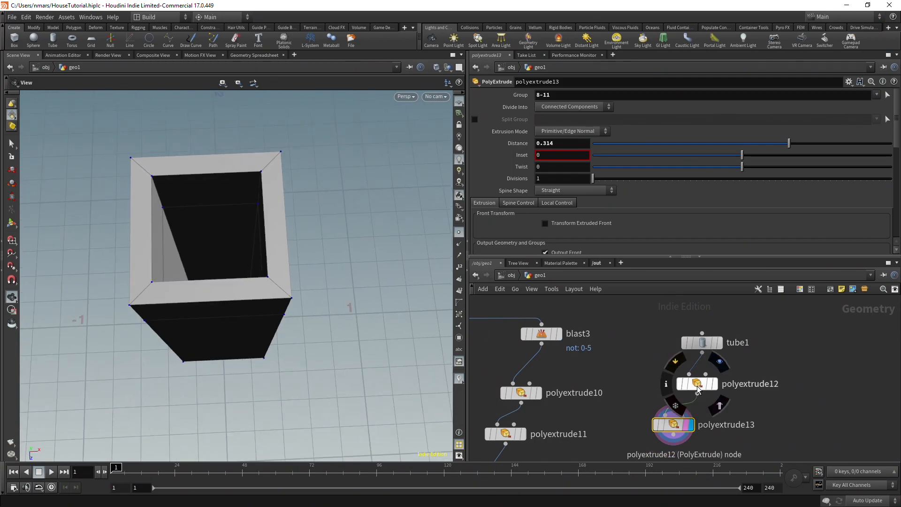
pyautogui.moveTo(290, 252)
pyautogui.mouseDown()
pyautogui.moveTo(298, 193)
pyautogui.moveTo(304, 242)
pyautogui.mouseUp()
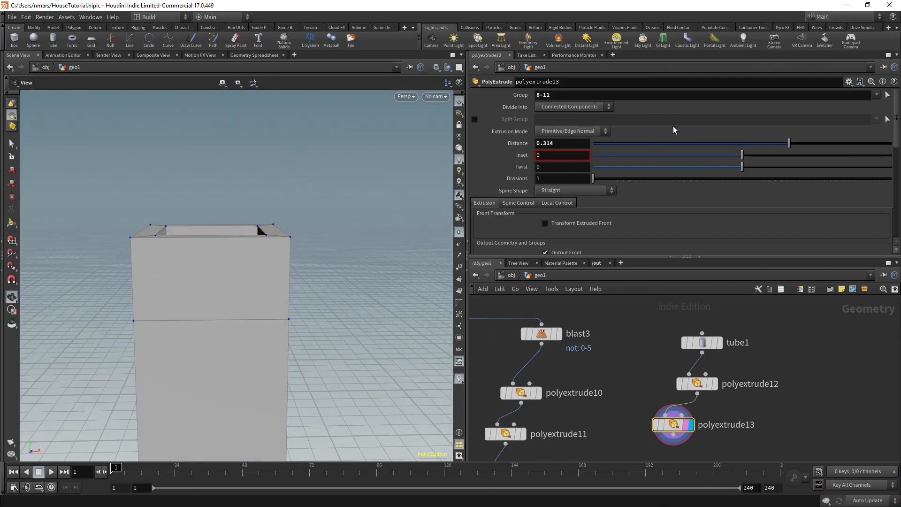
pyautogui.moveTo(777, 147); pyautogui.dragTo(812, 145)
pyautogui.moveTo(334, 202); pyautogui.dragTo(302, 206)
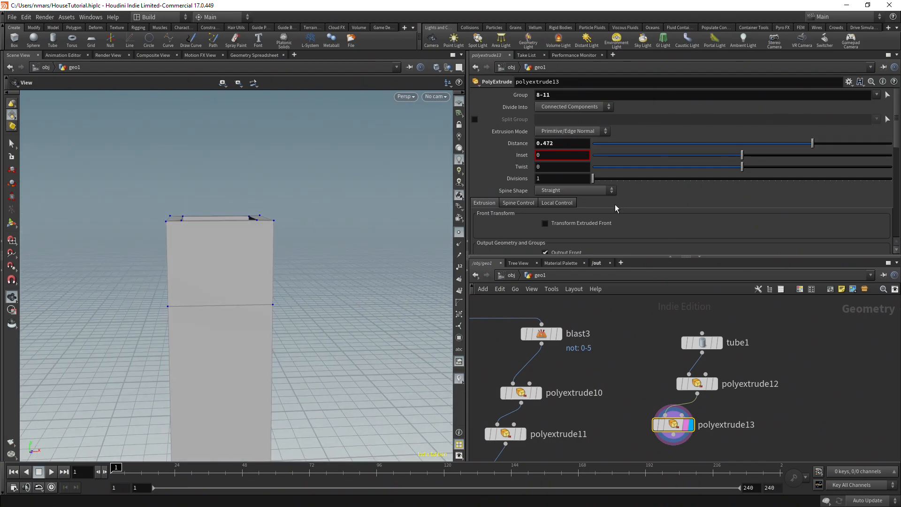
pyautogui.moveTo(305, 269); pyautogui.dragTo(280, 228)
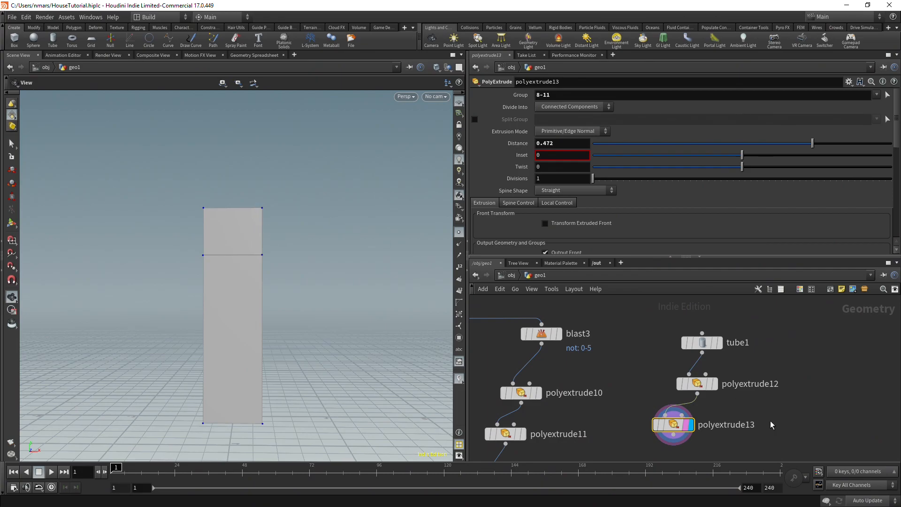
# Add a third PolyExtrude node after polyextrude13 and display it.
pyautogui.moveTo(768, 420); pyautogui.dragTo(776, 383, button='middle')
pyautogui.press('Tab')
pyautogui.write('polyex')
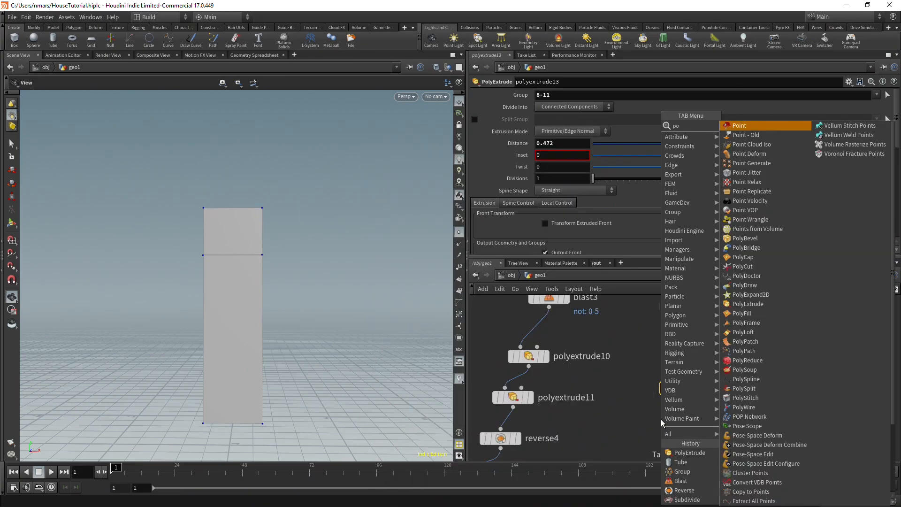
pyautogui.press('Return')
pyautogui.click(660, 419)
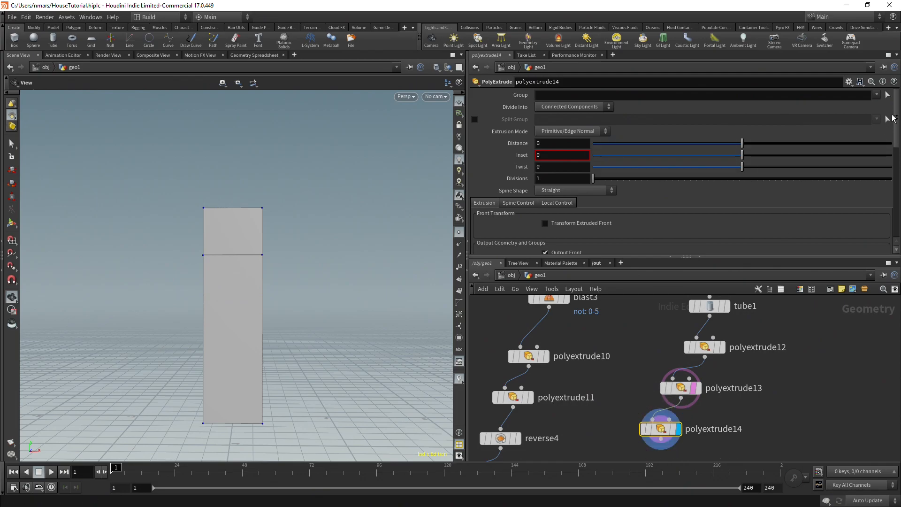
# Extrude the outer side faces of the chimney's upper section, group 16-19, outward by 0.075 on polyextrude14.
pyautogui.keyDown('alt'); pyautogui.moveTo(252, 231); pyautogui.dragTo(215, 252); pyautogui.keyUp('alt')
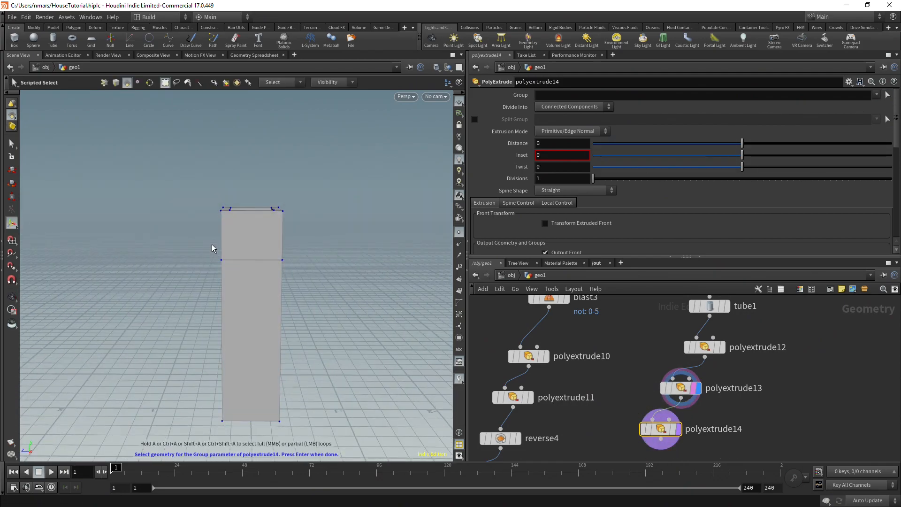
pyautogui.click(276, 229)
pyautogui.keyDown('alt'); pyautogui.moveTo(311, 241); pyautogui.dragTo(370, 249); pyautogui.keyUp('alt')
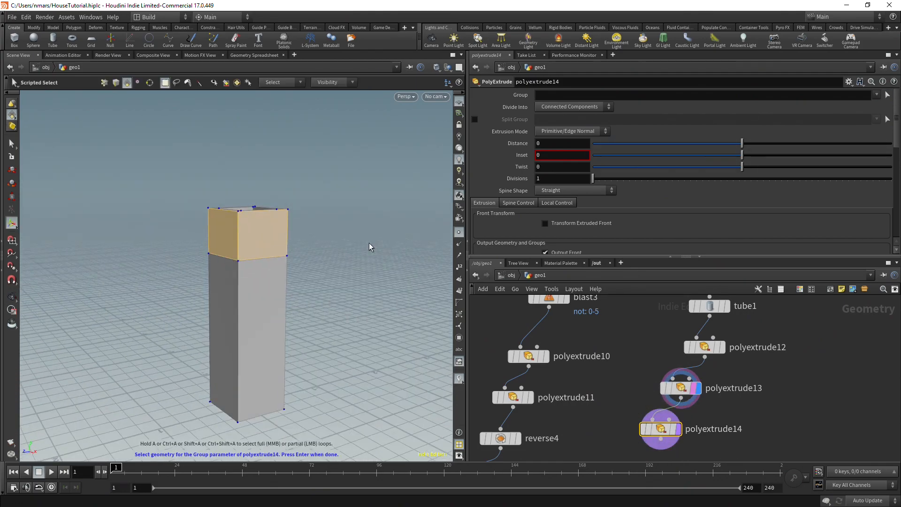
pyautogui.press('Return')
pyautogui.moveTo(742, 143); pyautogui.dragTo(747, 144)
pyautogui.moveTo(300, 281); pyautogui.dragTo(317, 203)
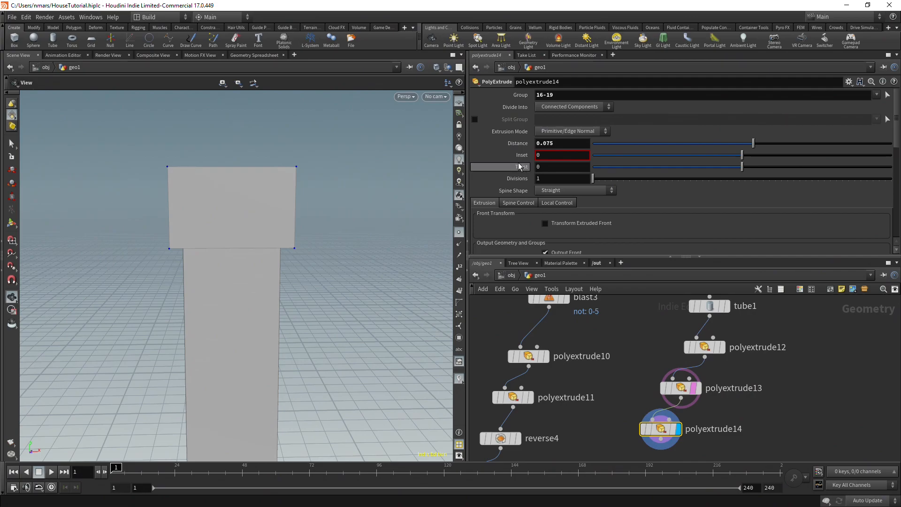
pyautogui.scroll(-8, 281, 284)
pyautogui.moveTo(280, 288)
pyautogui.mouseDown()
pyautogui.moveTo(277, 306)
pyautogui.moveTo(271, 254)
pyautogui.moveTo(275, 298)
pyautogui.mouseUp()
# Reduce tube1's radius scale and readjust its height to refine the chimney's proportions.
pyautogui.moveTo(829, 330); pyautogui.dragTo(831, 367, button='middle')
pyautogui.click(711, 346)
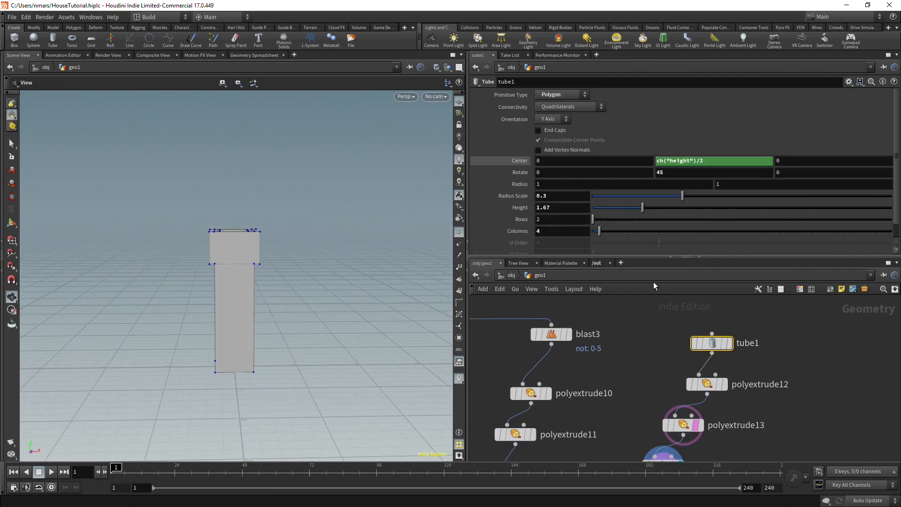
pyautogui.moveTo(564, 197); pyautogui.dragTo(540, 196, button='middle')
pyautogui.moveTo(418, 250); pyautogui.dragTo(327, 299)
pyautogui.moveTo(559, 208)
pyautogui.mouseDown(button='middle')
pyautogui.moveTo(540, 205)
pyautogui.moveTo(574, 195)
pyautogui.moveTo(558, 195)
pyautogui.mouseUp(button='middle')
pyautogui.moveTo(225, 305); pyautogui.dragTo(199, 190)
pyautogui.moveTo(727, 413); pyautogui.dragTo(740, 398, button='middle')
# Shorten the chimney's upper section by setting polyextrude13's distance to 0.403.
pyautogui.click(711, 411)
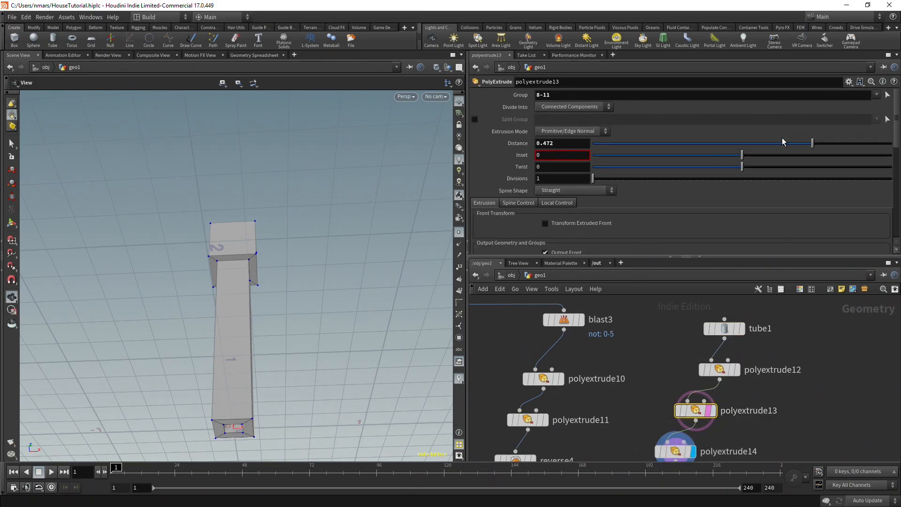
pyautogui.scroll(-3, 764, 401)
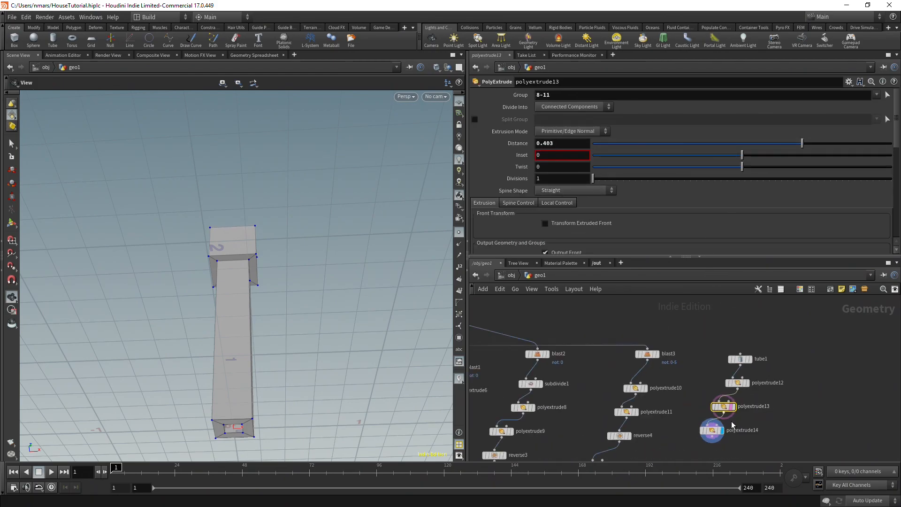
pyautogui.scroll(2, 714, 431)
# Slightly reduce polyextrude14's outward extrusion distance and open polyextrude12's parameters.
pyautogui.click(714, 430)
pyautogui.moveTo(753, 142); pyautogui.dragTo(752, 142)
pyautogui.click(751, 358)
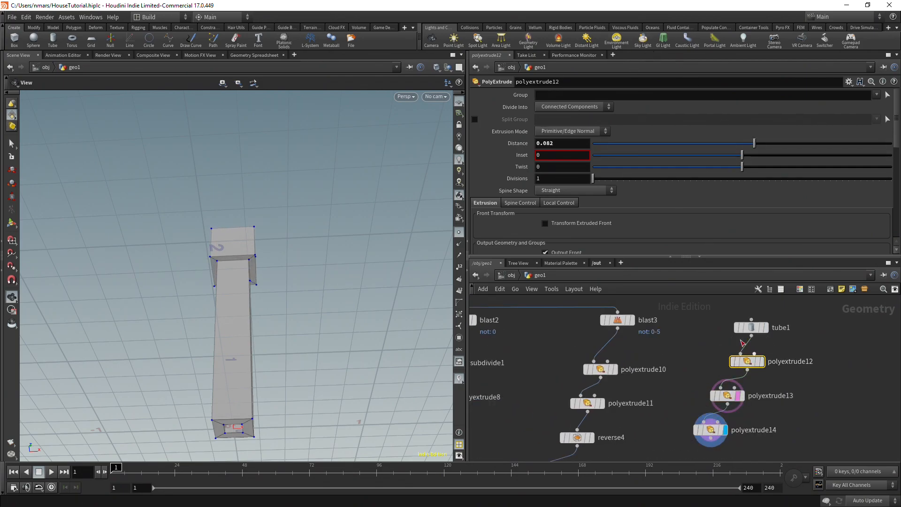
# Set polyextrude12's distance to 0.047 to thin the chimney walls and check the hollow column from several angles.
pyautogui.moveTo(754, 142); pyautogui.dragTo(749, 148)
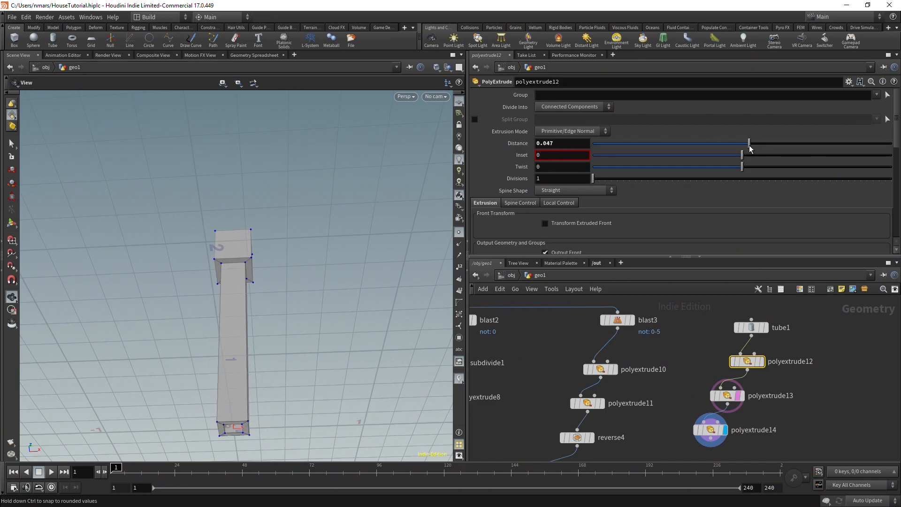
pyautogui.moveTo(345, 295); pyautogui.dragTo(328, 384)
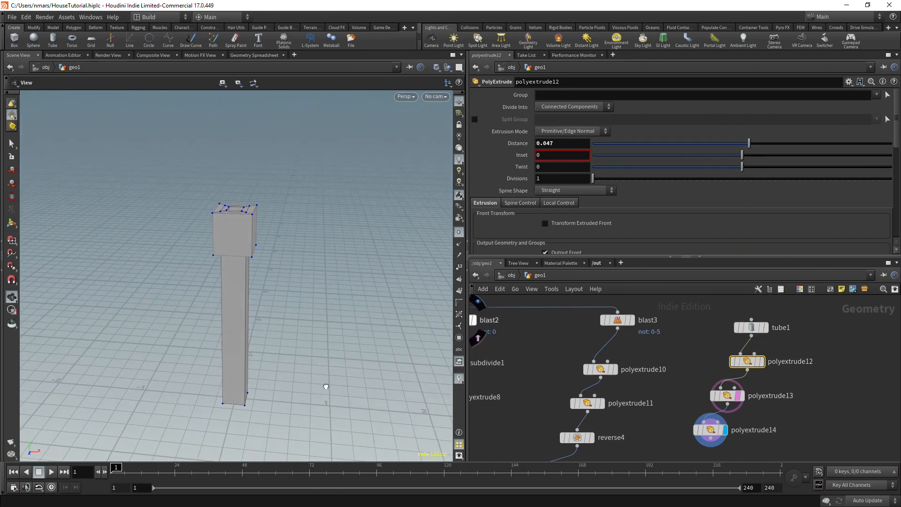
pyautogui.moveTo(328, 384); pyautogui.dragTo(305, 298, button='right')
pyautogui.moveTo(305, 298); pyautogui.dragTo(435, 330)
pyautogui.scroll(-3, 308, 366)
pyautogui.scroll(-3, 315, 319)
pyautogui.scroll(3, 342, 302)
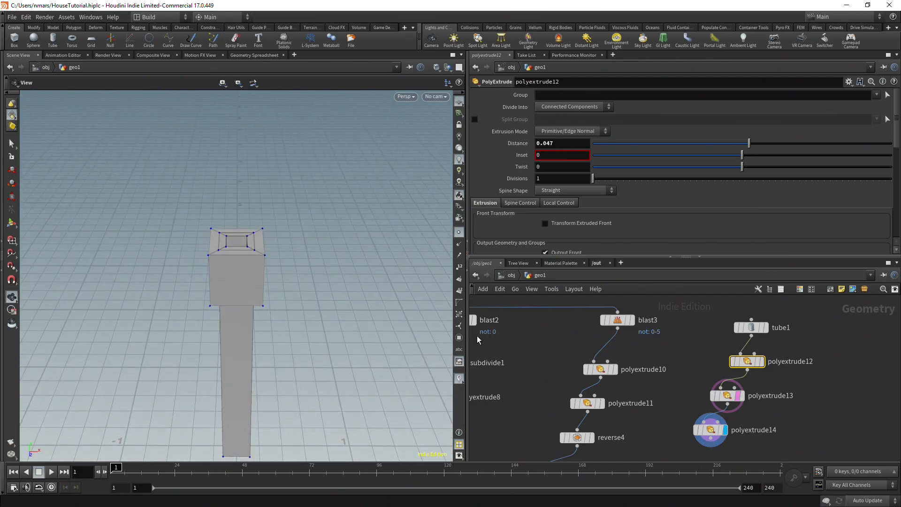
# Set tube1's height to 1.67 and check the chimney's proportions.
pyautogui.click(751, 328)
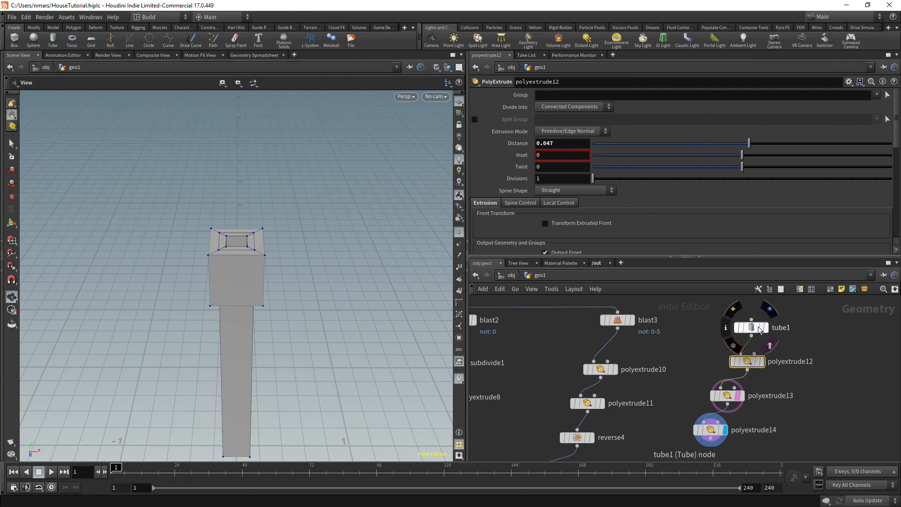
pyautogui.moveTo(567, 196)
pyautogui.mouseDown(button='middle')
pyautogui.moveTo(583, 199)
pyautogui.moveTo(574, 188)
pyautogui.mouseUp(button='middle')
pyautogui.scroll(-3, 308, 314)
pyautogui.moveTo(307, 313); pyautogui.dragTo(324, 263)
pyautogui.scroll(-5, 700, 428)
pyautogui.moveTo(666, 421); pyautogui.dragTo(681, 355, button='middle')
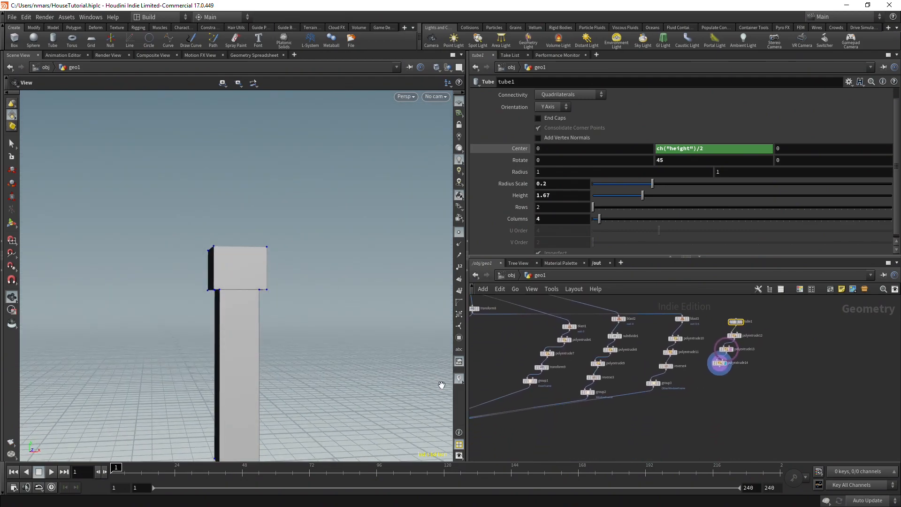
pyautogui.scroll(-4, 319, 321)
pyautogui.moveTo(274, 350); pyautogui.dragTo(321, 392)
pyautogui.scroll(-2, 721, 380)
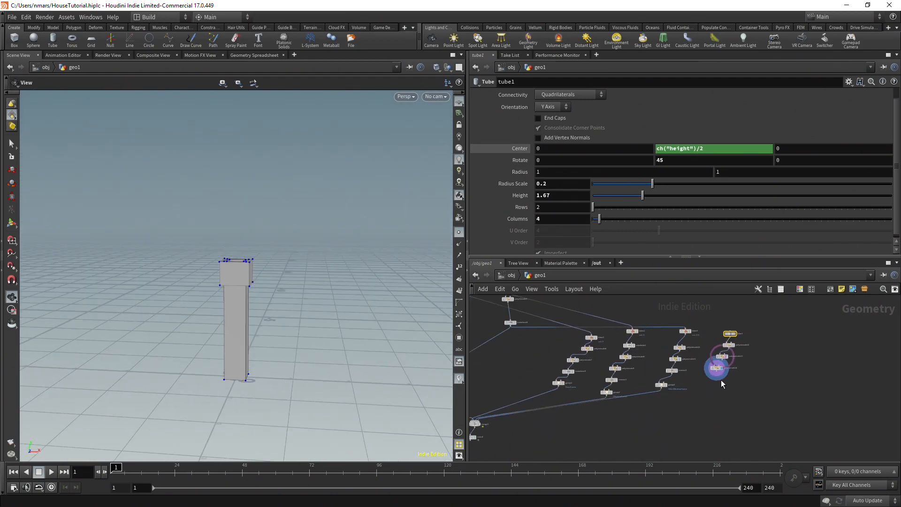
# Show the merged house, merge2, as a wireframe template around the chimney for reference.
pyautogui.moveTo(604, 427); pyautogui.dragTo(736, 362, button='middle')
pyautogui.scroll(5, 617, 355)
pyautogui.click(603, 363)
pyautogui.scroll(4, 256, 317)
pyautogui.moveTo(265, 322); pyautogui.dragTo(289, 339)
pyautogui.scroll(-2, 279, 317)
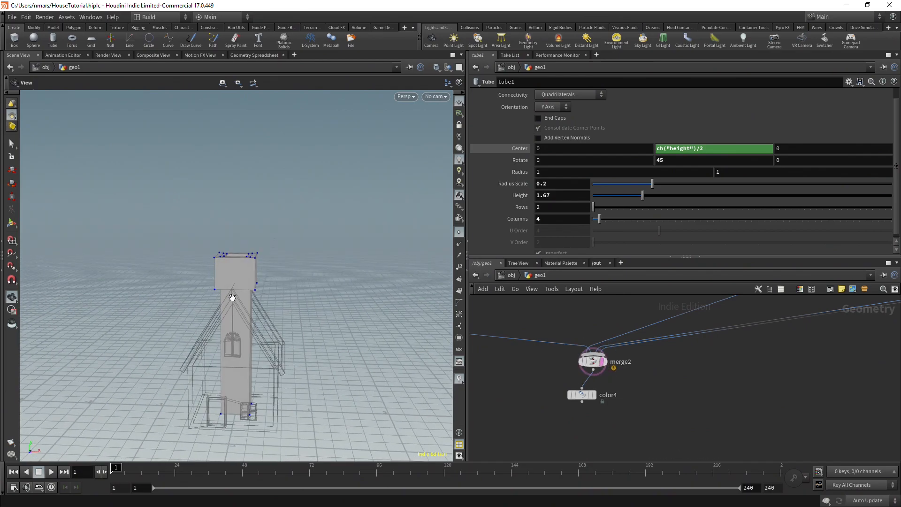
# Add a Transform node after polyextrude14 at the end of the chimney chain.
pyautogui.moveTo(741, 387); pyautogui.dragTo(627, 397, button='middle')
pyautogui.scroll(-5, 813, 375)
pyautogui.moveTo(891, 361); pyautogui.dragTo(829, 383, button='middle')
pyautogui.press('Tab')
pyautogui.write('tran')
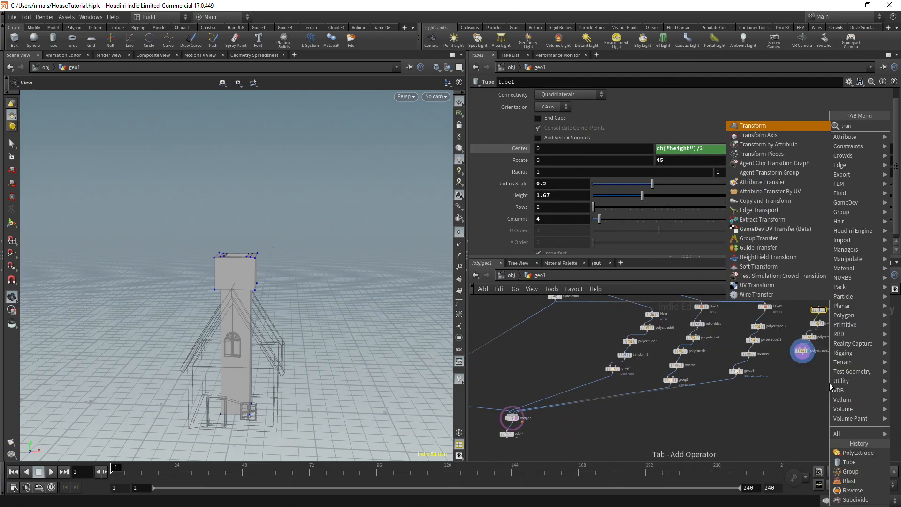
pyautogui.press('Return')
pyautogui.click(803, 379)
pyautogui.scroll(5, 807, 366)
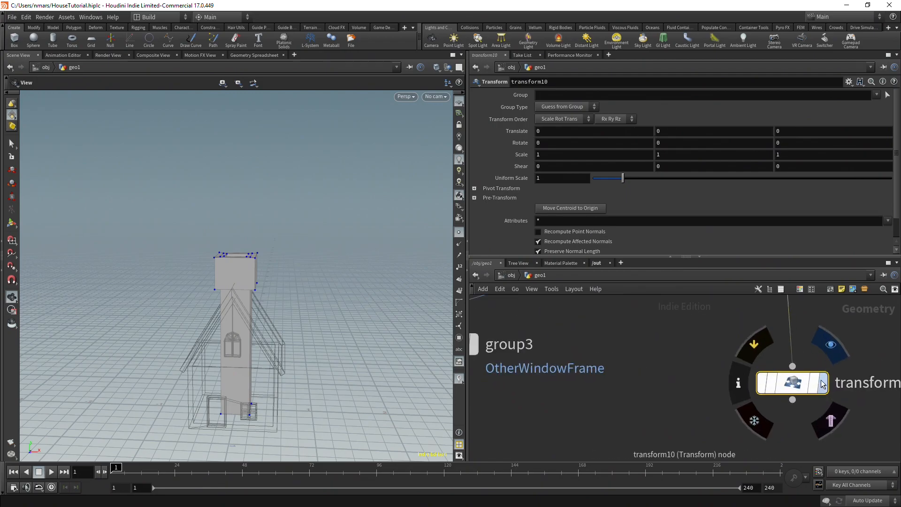
pyautogui.scroll(3, 378, 350)
pyautogui.scroll(-3, 402, 367)
pyautogui.moveTo(349, 373); pyautogui.dragTo(400, 392)
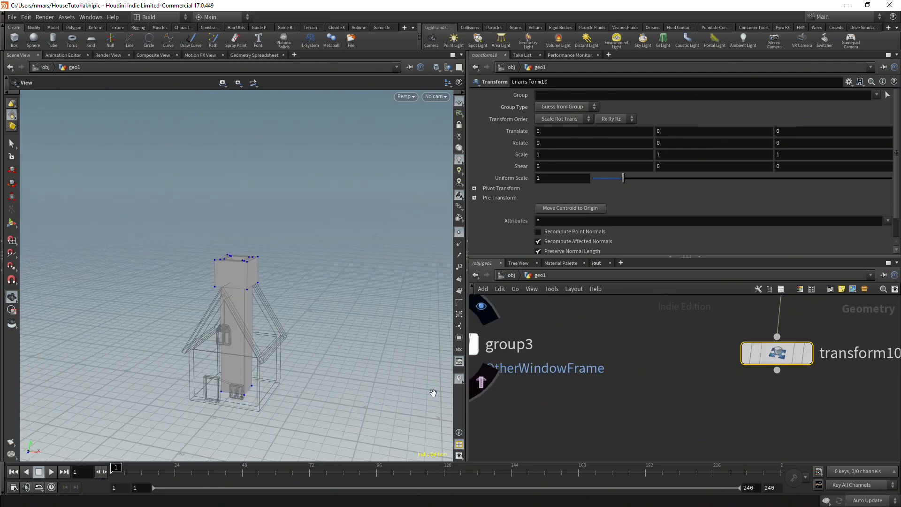
# Translate the chimney 0.5 in X on transform10 and display that node.
pyautogui.moveTo(554, 134); pyautogui.dragTo(575, 135, button='middle')
pyautogui.click(807, 359)
pyautogui.scroll(3, 279, 310)
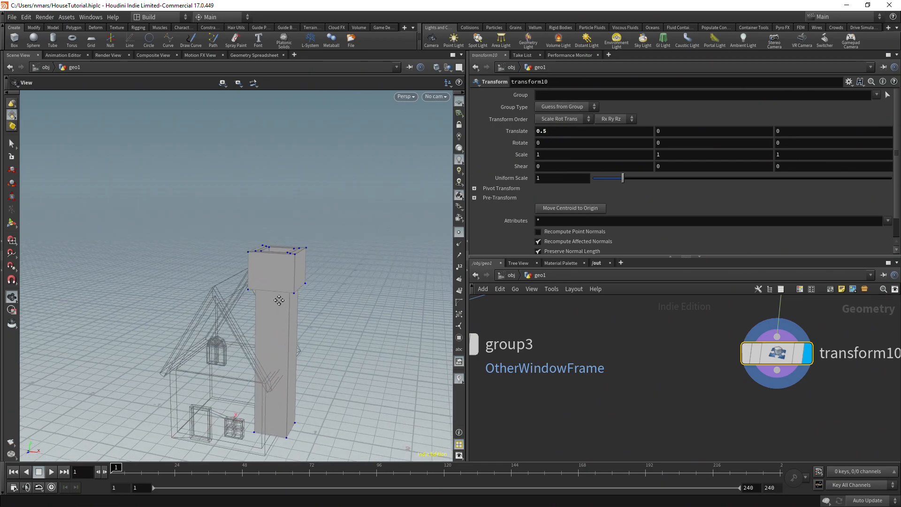
# Examine the chimney's placement against the house's wall, roof and ground from several angles.
pyautogui.moveTo(284, 310); pyautogui.dragTo(274, 244)
pyautogui.scroll(4, 261, 300)
pyautogui.moveTo(260, 299)
pyautogui.mouseDown()
pyautogui.moveTo(241, 211)
pyautogui.moveTo(253, 185)
pyautogui.moveTo(263, 316)
pyautogui.mouseUp()
pyautogui.moveTo(271, 264); pyautogui.dragTo(318, 312)
pyautogui.moveTo(318, 312); pyautogui.dragTo(236, 356, button='right')
pyautogui.moveTo(236, 356); pyautogui.dragTo(243, 306)
pyautogui.moveTo(212, 384); pyautogui.dragTo(205, 219)
pyautogui.moveTo(243, 259); pyautogui.dragTo(245, 261)
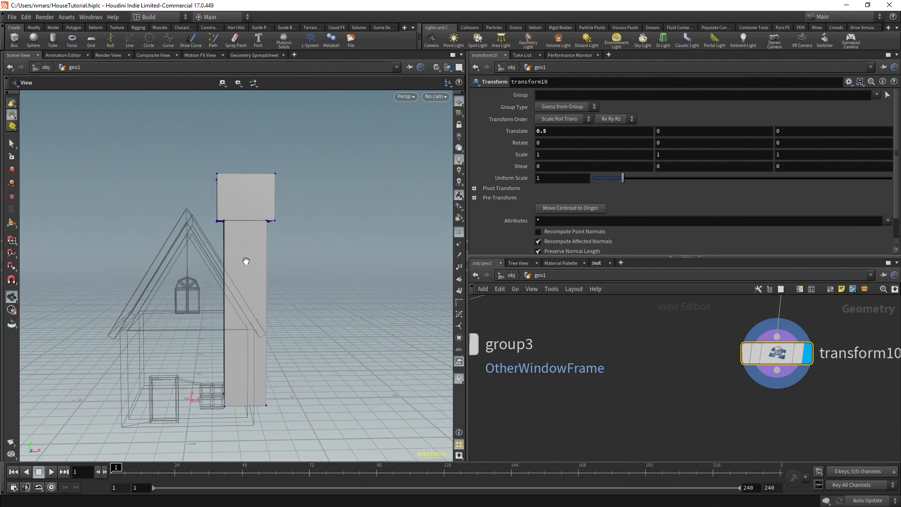
pyautogui.moveTo(255, 273); pyautogui.dragTo(228, 338)
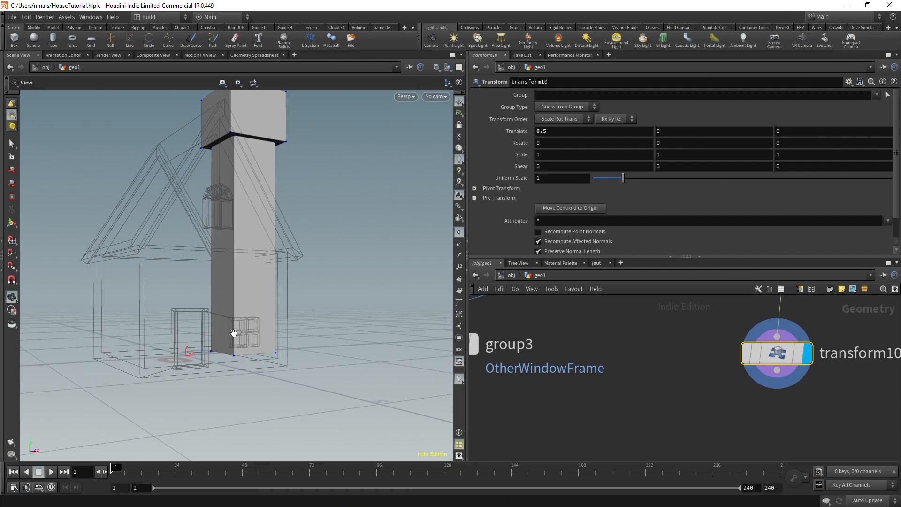
# Display polyextrude5, the arched window cutter built from merge1 and fuse2.
pyautogui.scroll(-10, 554, 347)
pyautogui.moveTo(641, 350); pyautogui.dragTo(652, 424, button='middle')
pyautogui.moveTo(604, 350); pyautogui.dragTo(645, 342, button='middle')
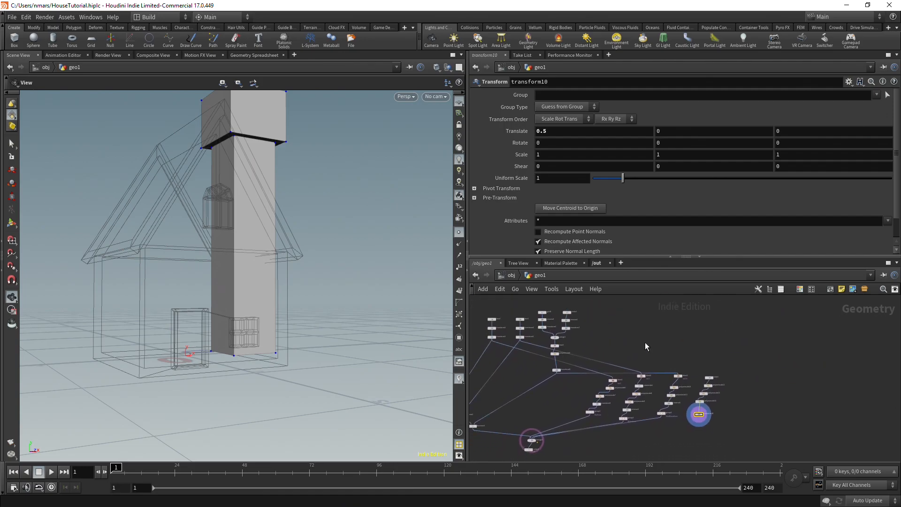
pyautogui.scroll(8, 590, 339)
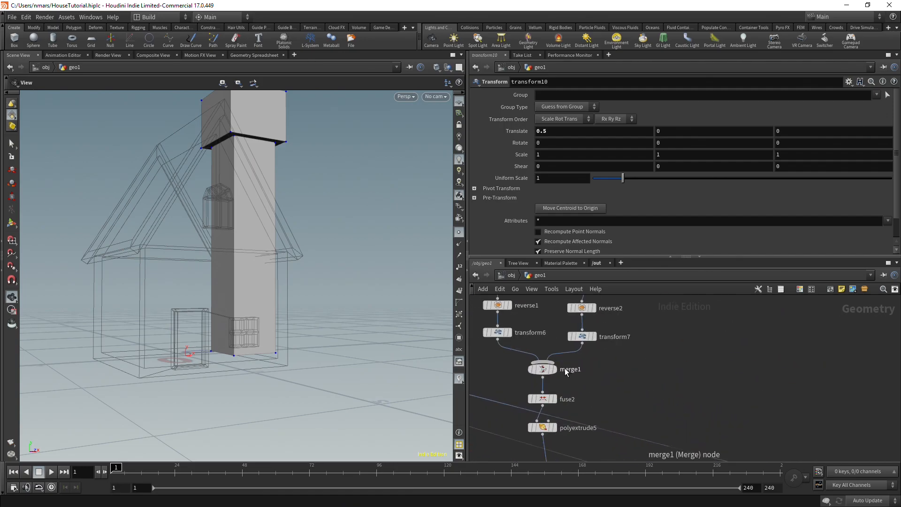
pyautogui.click(556, 370)
pyautogui.click(555, 427)
pyautogui.moveTo(230, 336); pyautogui.dragTo(361, 405)
pyautogui.scroll(-5, 566, 382)
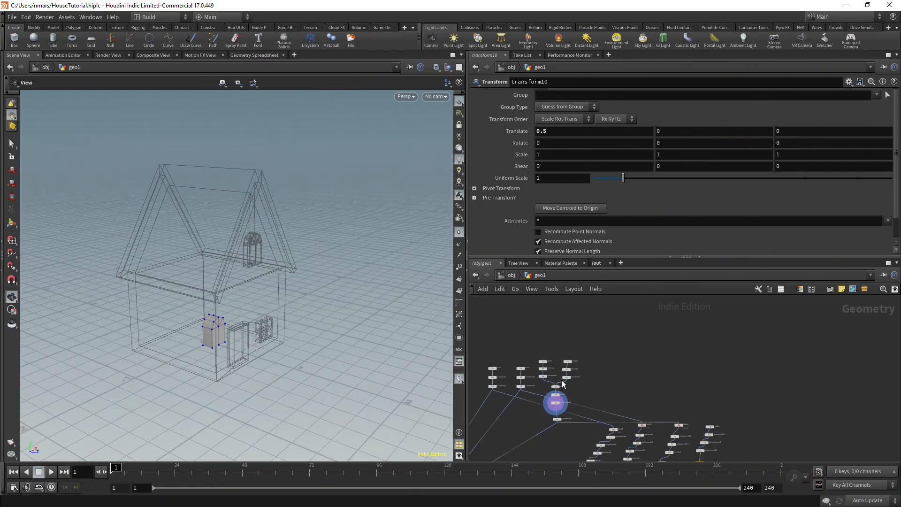
# Duplicate the nine-node arched cutter chain ending in polyextrude5 beside the chimney nodes.
pyautogui.moveTo(578, 400); pyautogui.dragTo(583, 405)
pyautogui.hotkey('ctrl', 'c')
pyautogui.hotkey('ctrl', 'v')
pyautogui.scroll(3, 699, 422)
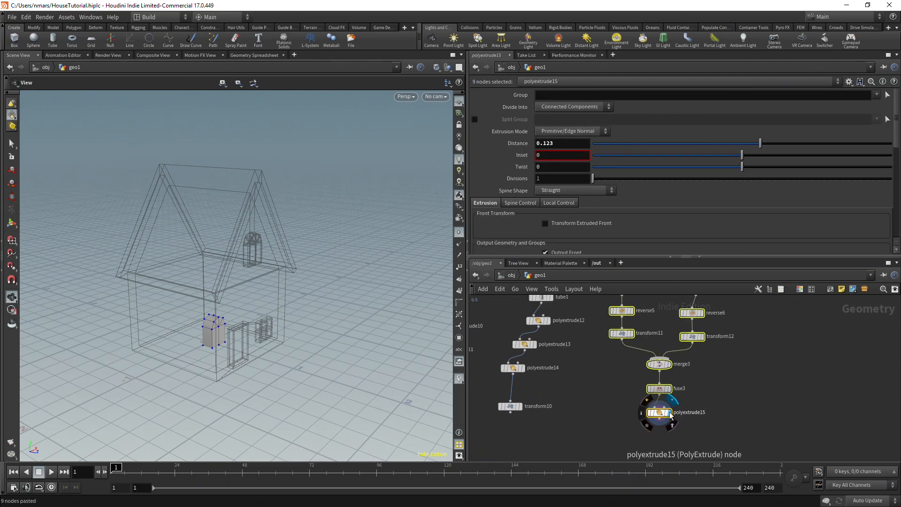
# Display the duplicated arch, polyextrude15, with the chimney's transform10 as a wireframe template.
pyautogui.scroll(5, 300, 348)
pyautogui.click(517, 406)
pyautogui.moveTo(446, 398); pyautogui.dragTo(176, 404)
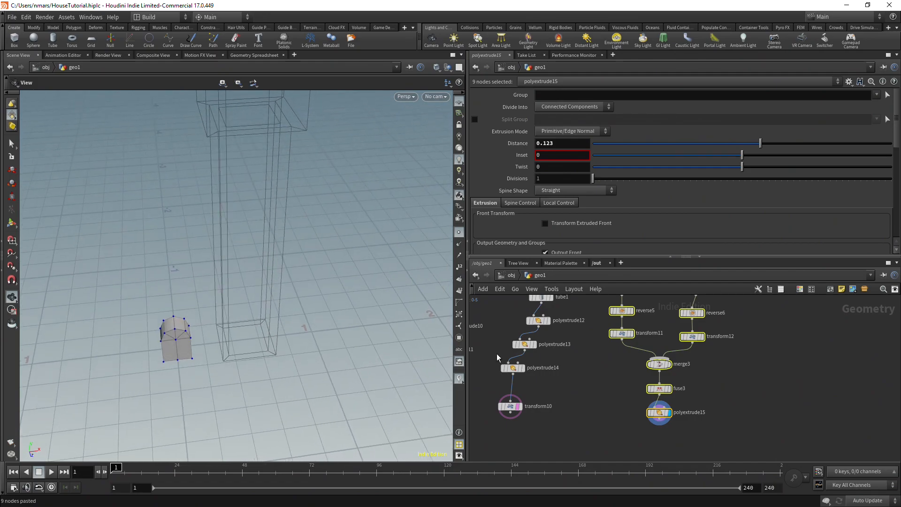
pyautogui.click(659, 423)
pyautogui.press('Escape')
pyautogui.click(659, 413)
# Add a Transform node after polyextrude15 and display it.
pyautogui.moveTo(721, 415); pyautogui.dragTo(731, 385, button='middle')
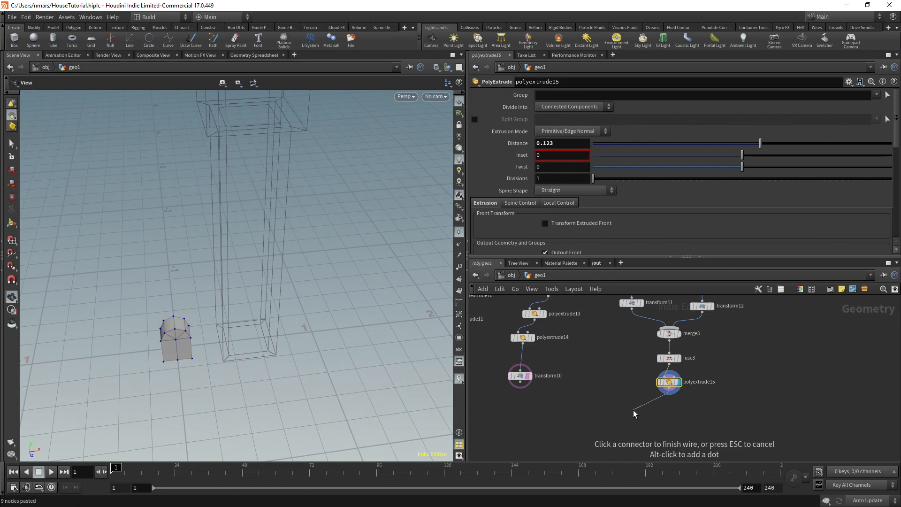
pyautogui.click(633, 412)
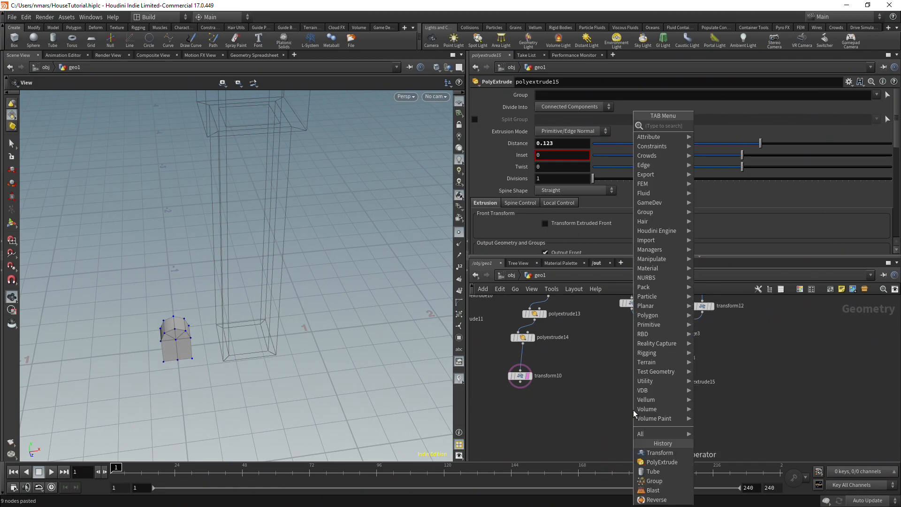
pyautogui.write('tran')
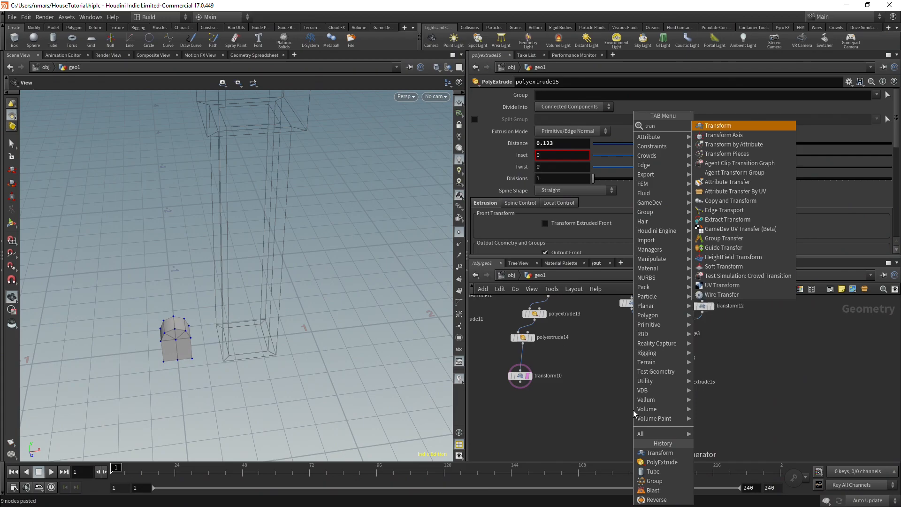
pyautogui.press('Return')
pyautogui.click(633, 413)
pyautogui.scroll(3, 634, 413)
pyautogui.click(650, 419)
# Rotate the arched cutter 90 degrees in Y and translate it 0.3 in X on transform13.
pyautogui.moveTo(676, 146); pyautogui.dragTo(714, 143, button='middle')
pyautogui.press('Return')
pyautogui.moveTo(385, 286); pyautogui.dragTo(371, 305)
pyautogui.moveTo(567, 135); pyautogui.dragTo(586, 128, button='middle')
pyautogui.scroll(-6, 696, 309)
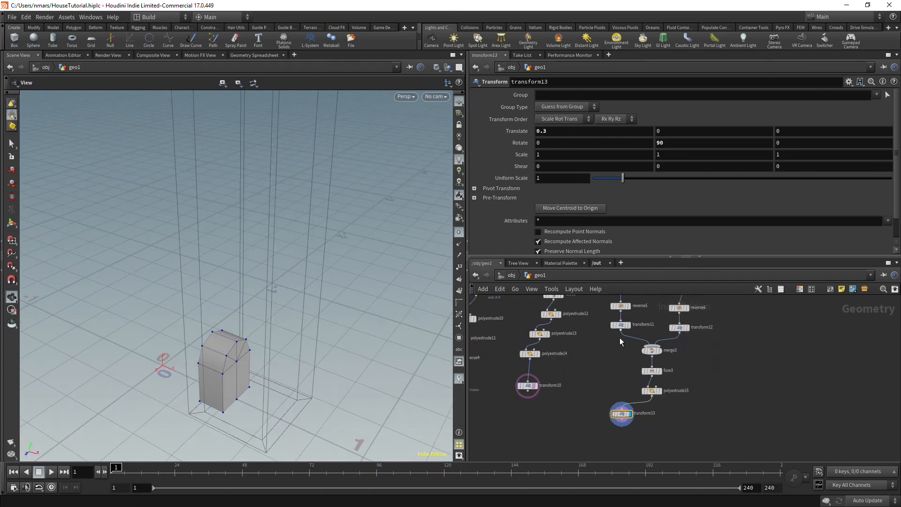
# Enlarge the arched cutter by setting grid2's X size to 0.14.
pyautogui.click(618, 345)
pyautogui.moveTo(611, 131); pyautogui.dragTo(613, 132, button='middle')
pyautogui.moveTo(277, 237); pyautogui.dragTo(316, 245)
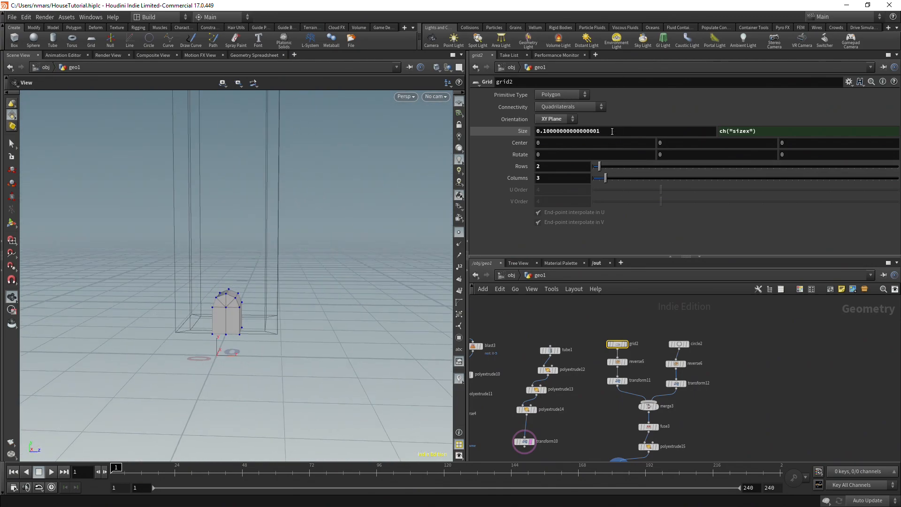
pyautogui.moveTo(614, 132); pyautogui.dragTo(620, 163, button='middle')
pyautogui.moveTo(275, 314); pyautogui.dragTo(240, 324)
pyautogui.moveTo(614, 131); pyautogui.dragTo(644, 150, button='middle')
pyautogui.moveTo(214, 251); pyautogui.dragTo(272, 274)
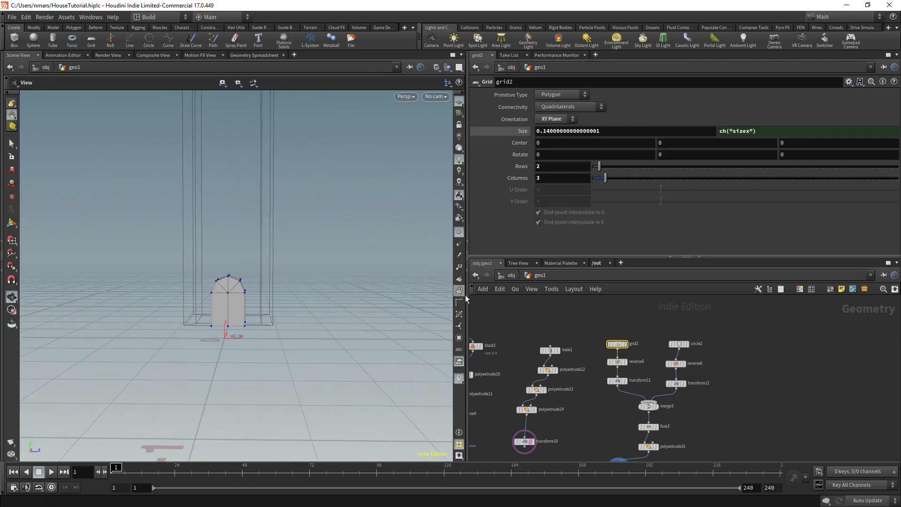
# Add a Boolean node with transform10 as its first input and transform13 as its second, and display it.
pyautogui.scroll(-3, 688, 354)
pyautogui.press('Tab')
pyautogui.write('boo')
pyautogui.press('Return')
pyautogui.click(606, 419)
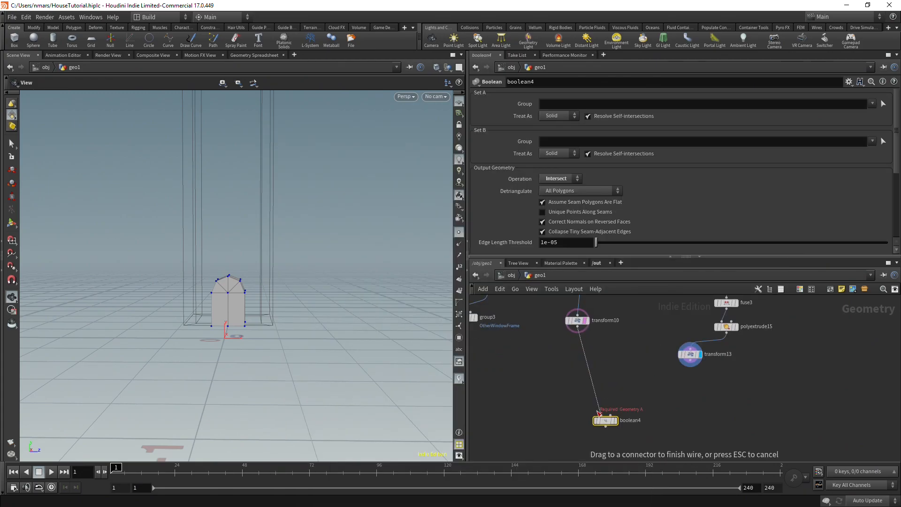
pyautogui.moveTo(688, 365); pyautogui.dragTo(609, 416)
pyautogui.scroll(3, 618, 421)
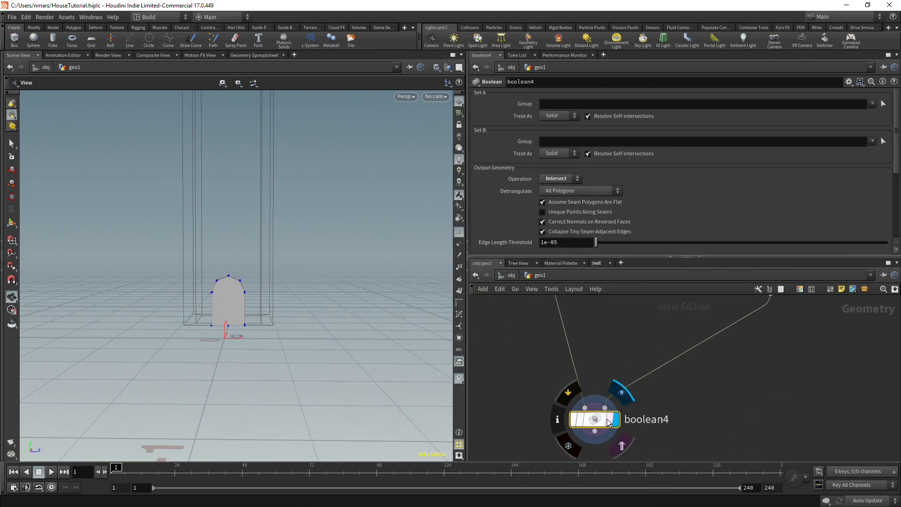
# Set boolean4's operation to Subtract to cut the arched fireplace opening into the chimney's base.
pyautogui.click(559, 178)
pyautogui.click(561, 208)
pyautogui.scroll(8, 285, 290)
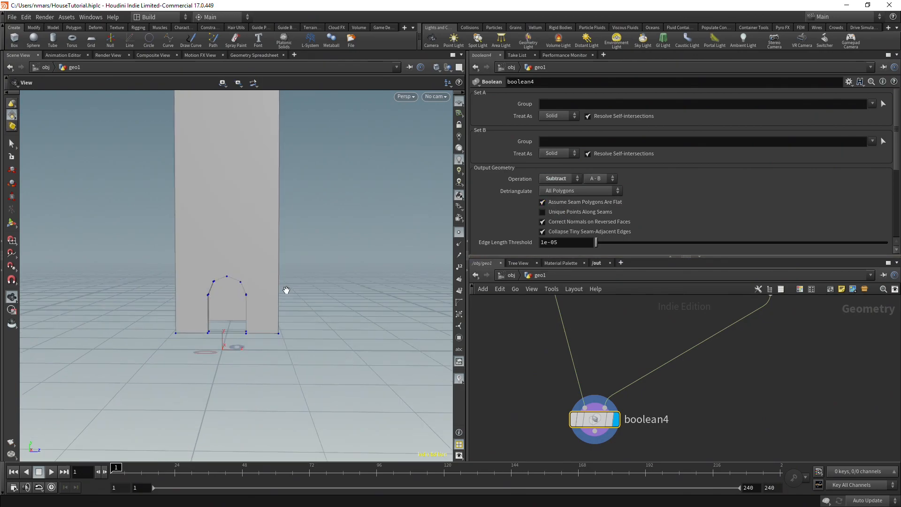
pyautogui.moveTo(255, 308); pyautogui.dragTo(201, 342)
pyautogui.scroll(-10, 238, 344)
pyautogui.scroll(-6, 263, 336)
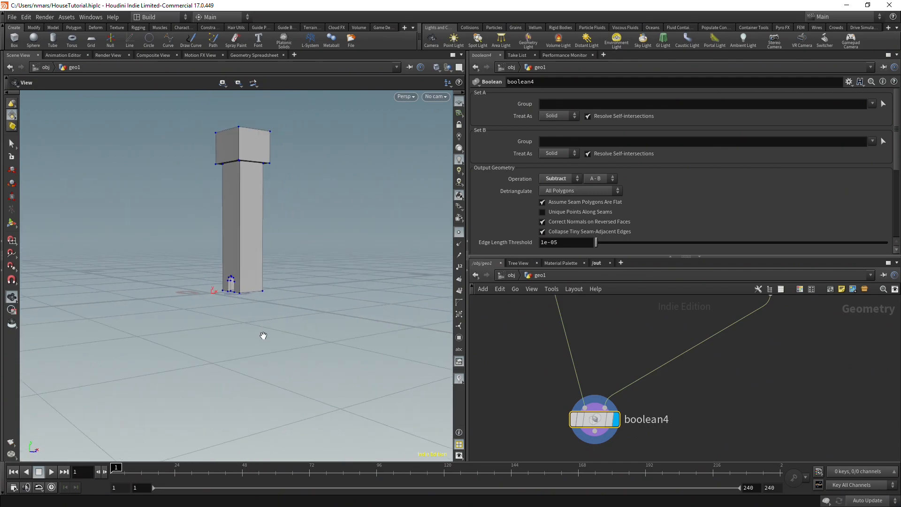
pyautogui.moveTo(264, 336); pyautogui.dragTo(244, 332)
# Connect boolean4's output to merge2 and display the merged house with the chimney.
pyautogui.scroll(-3, 675, 399)
pyautogui.scroll(-3, 643, 415)
pyautogui.click(647, 413)
pyautogui.moveTo(550, 411); pyautogui.dragTo(816, 363, button='middle')
pyautogui.moveTo(540, 390); pyautogui.dragTo(806, 380, button='middle')
pyautogui.click(612, 328)
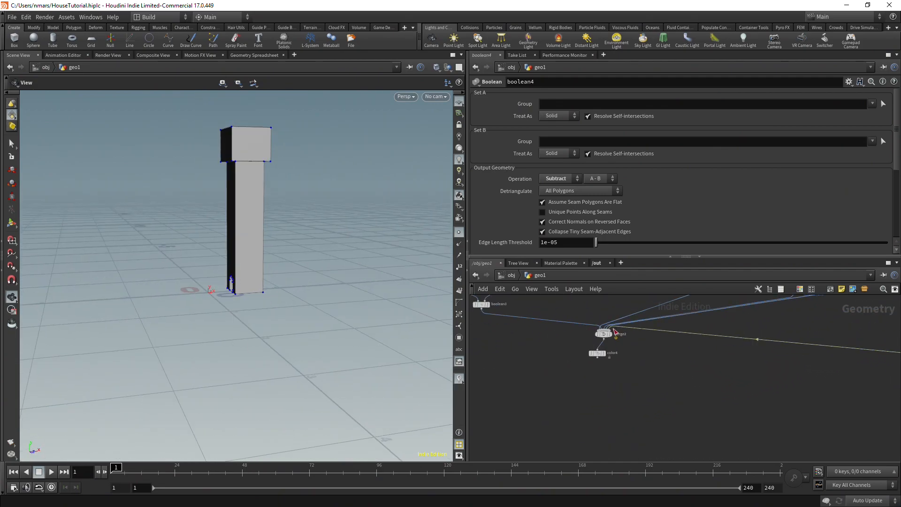
pyautogui.scroll(5, 612, 329)
pyautogui.scroll(3, 276, 271)
# Examine the fireplace opening inside the house and the chimney's fit with the walls and roof.
pyautogui.moveTo(276, 271); pyautogui.dragTo(292, 310)
pyautogui.scroll(5, 239, 260)
pyautogui.scroll(-5, 276, 301)
pyautogui.scroll(-3, 262, 342)
pyautogui.scroll(10, 292, 311)
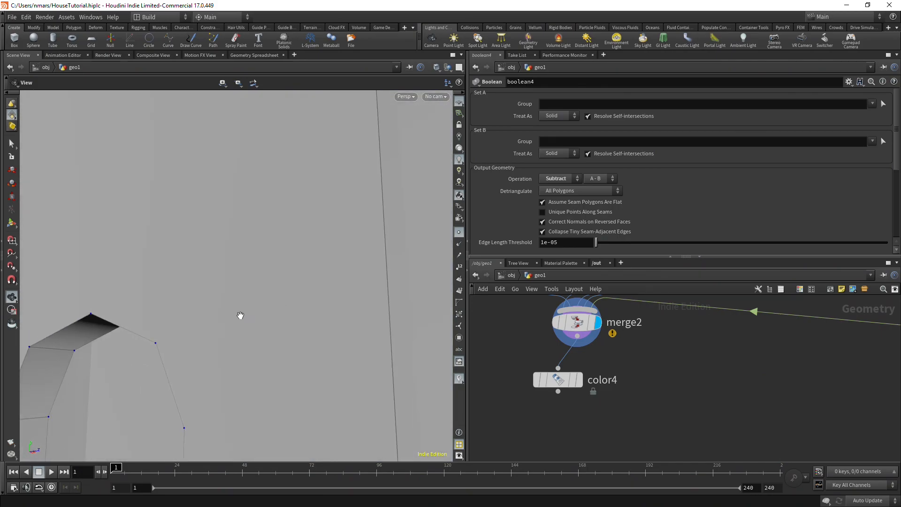
pyautogui.scroll(-3, 240, 316)
pyautogui.moveTo(240, 315); pyautogui.dragTo(238, 358)
pyautogui.scroll(-3, 229, 309)
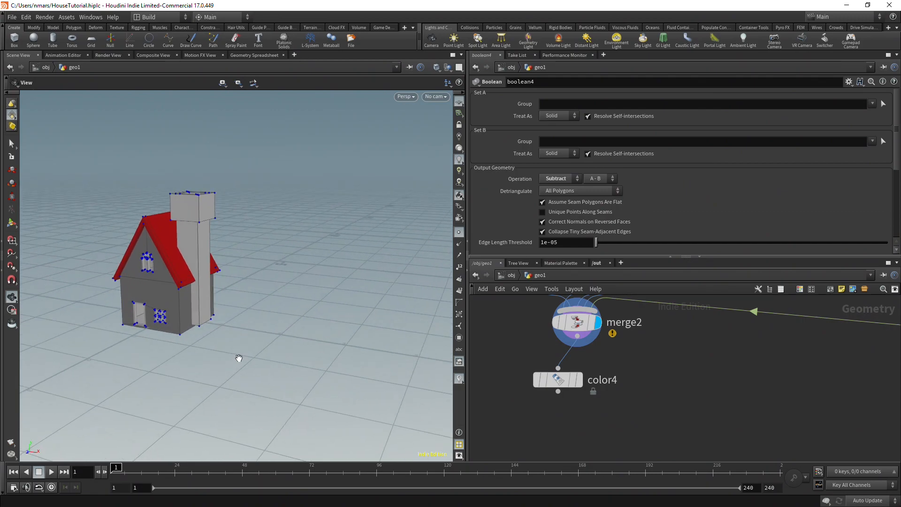
pyautogui.scroll(-5, 751, 415)
pyautogui.moveTo(780, 388); pyautogui.dragTo(626, 426, button='middle')
pyautogui.moveTo(788, 410); pyautogui.dragTo(687, 411, button='middle')
pyautogui.scroll(5, 249, 245)
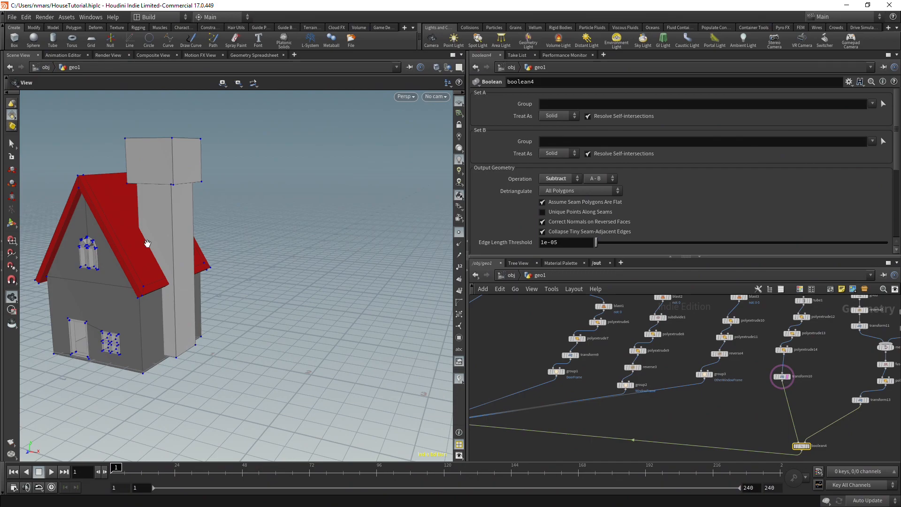
pyautogui.moveTo(136, 336); pyautogui.dragTo(248, 320)
pyautogui.moveTo(240, 352); pyautogui.dragTo(347, 351)
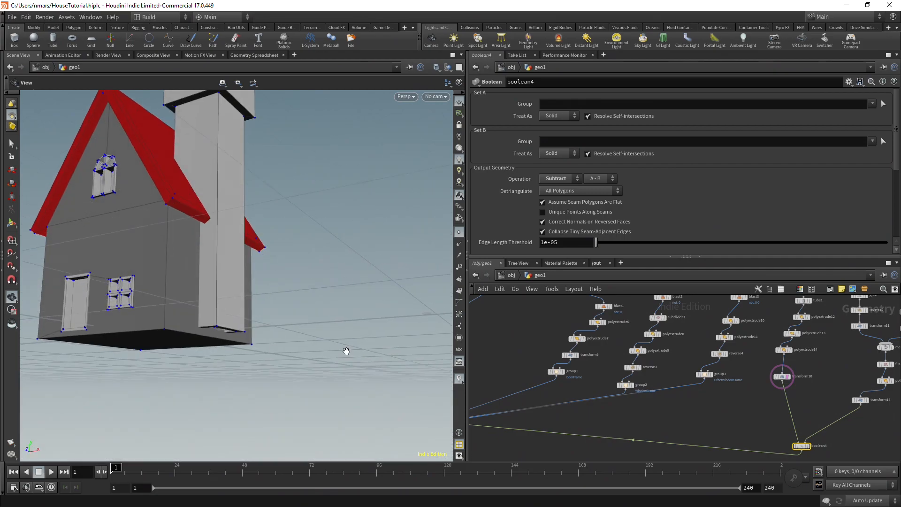
# Duplicate the chimney's five-node chain from tube1 through transform10 and place the copy beside the fireplace nodes.
pyautogui.moveTo(856, 372); pyautogui.dragTo(790, 381, button='middle')
pyautogui.moveTo(828, 413); pyautogui.dragTo(799, 411, button='middle')
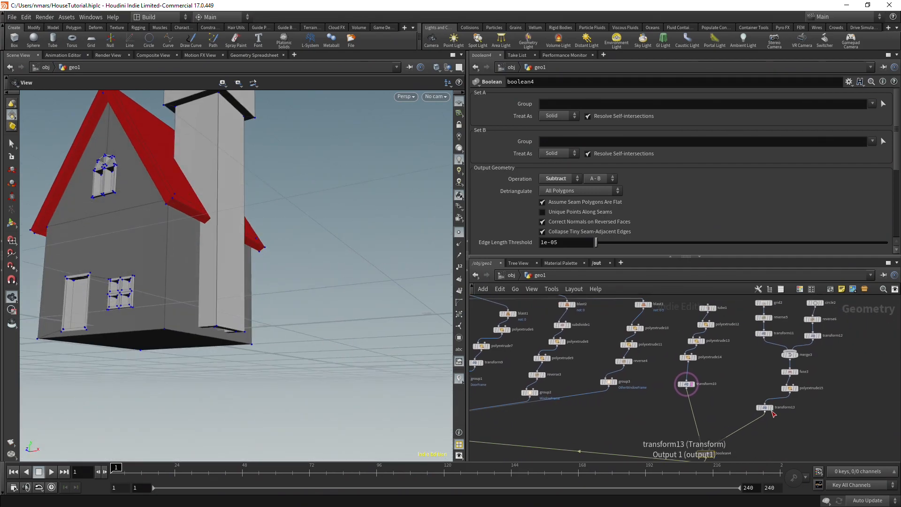
pyautogui.click(762, 406)
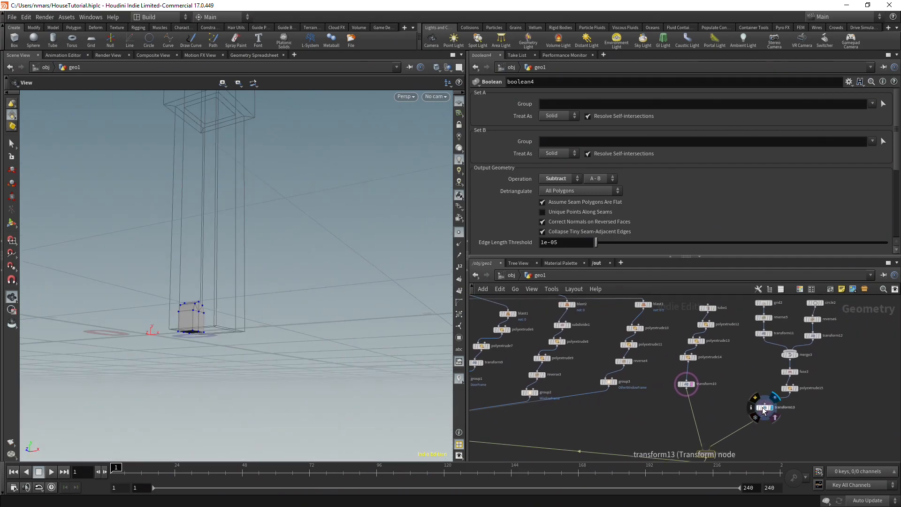
pyautogui.click(696, 386)
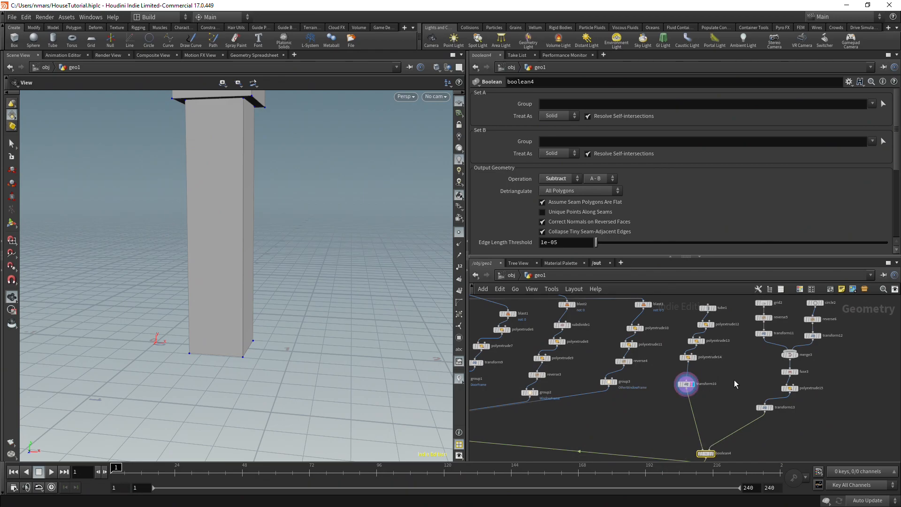
pyautogui.moveTo(736, 383); pyautogui.dragTo(706, 382, button='middle')
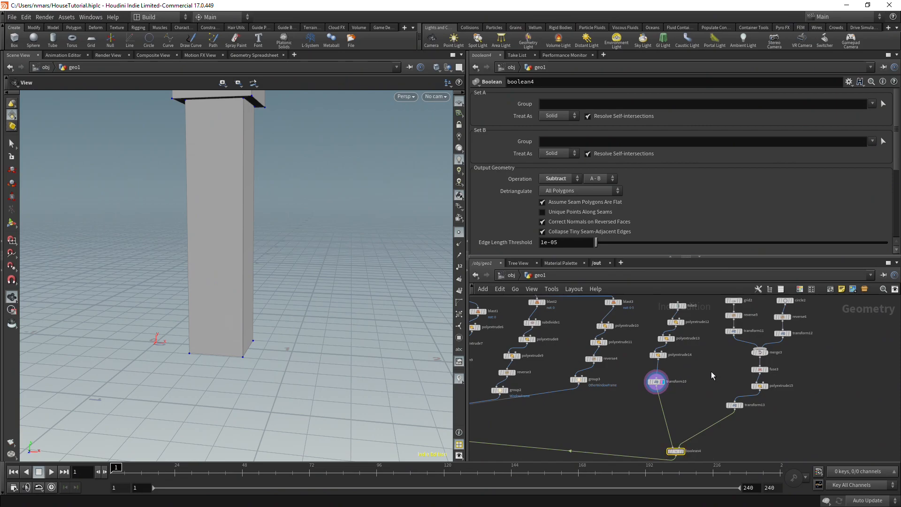
pyautogui.scroll(-4, 697, 347)
pyautogui.moveTo(667, 369); pyautogui.dragTo(666, 368)
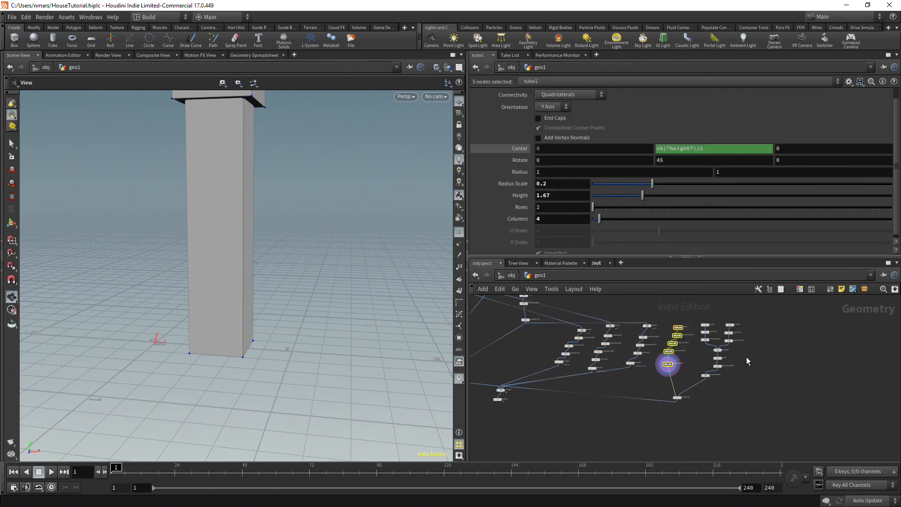
pyautogui.hotkey('ctrl', 'c')
pyautogui.hotkey('ctrl', 'v')
pyautogui.scroll(2, 775, 371)
pyautogui.scroll(2, 773, 385)
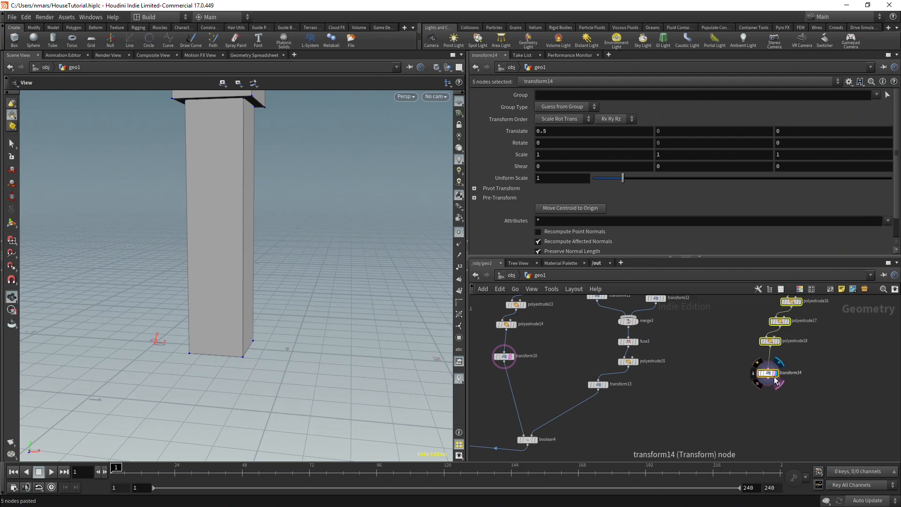
# Display transform14 and bypass polyextrude18 in the copied chimney chain.
pyautogui.click(767, 374)
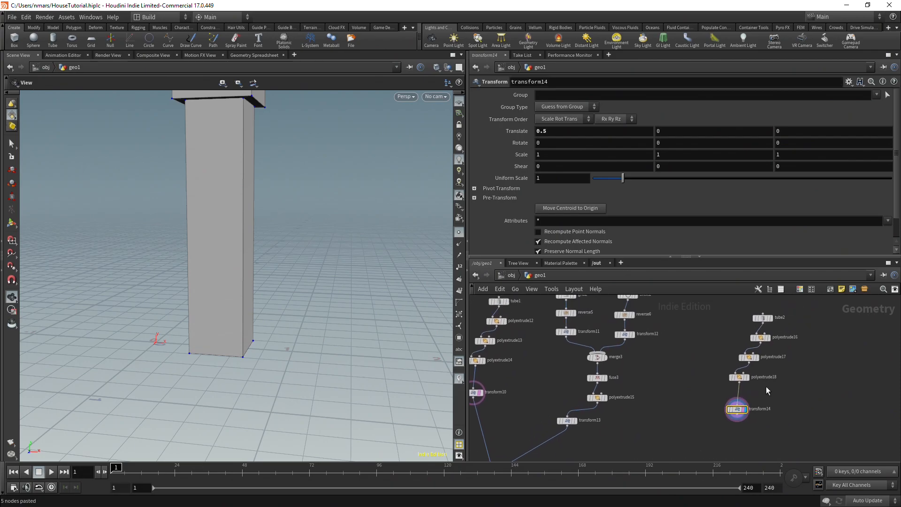
pyautogui.scroll(2, 779, 366)
pyautogui.click(731, 376)
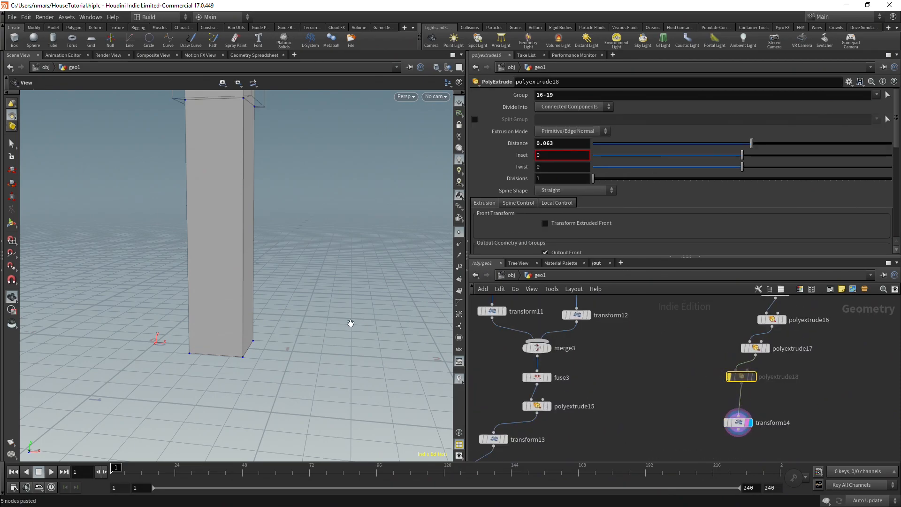
pyautogui.scroll(-4, 362, 328)
pyautogui.moveTo(332, 328); pyautogui.dragTo(389, 347)
pyautogui.scroll(-2, 757, 436)
# Add a Convex Hull node fed by transform14 and display it to get a solid chimney block.
pyautogui.press('Tab')
pyautogui.write('cove')
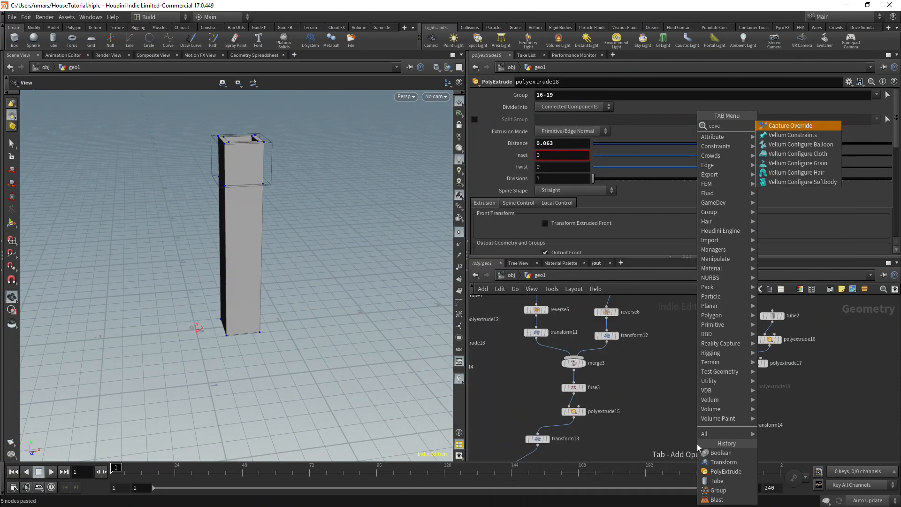
pyautogui.press('BackSpace')
pyautogui.press('BackSpace')
pyautogui.press('BackSpace')
pyautogui.press('BackSpace')
pyautogui.write('cove')
pyautogui.press('BackSpace')
pyautogui.press('BackSpace')
pyautogui.press('BackSpace')
pyautogui.press('BackSpace')
pyautogui.write('hull')
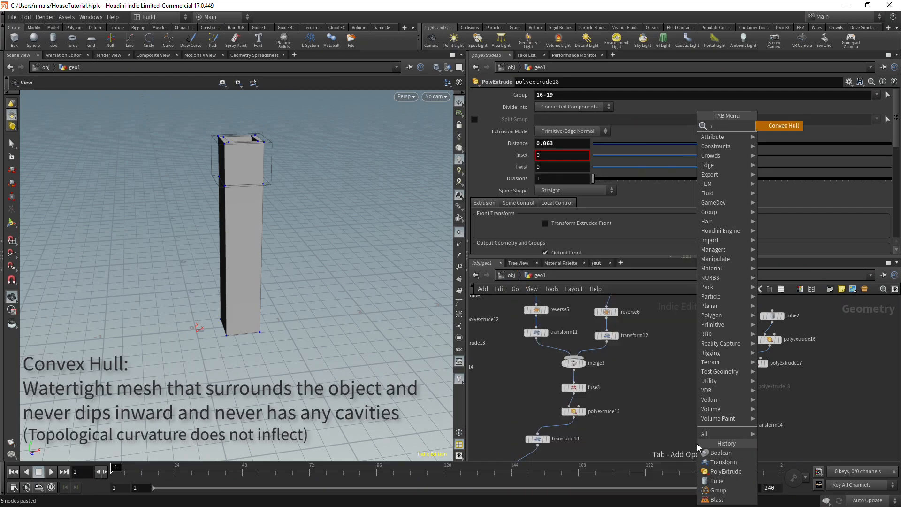
pyautogui.press('Return')
pyautogui.scroll(4, 702, 447)
pyautogui.click(699, 441)
pyautogui.moveTo(346, 308); pyautogui.dragTo(286, 298)
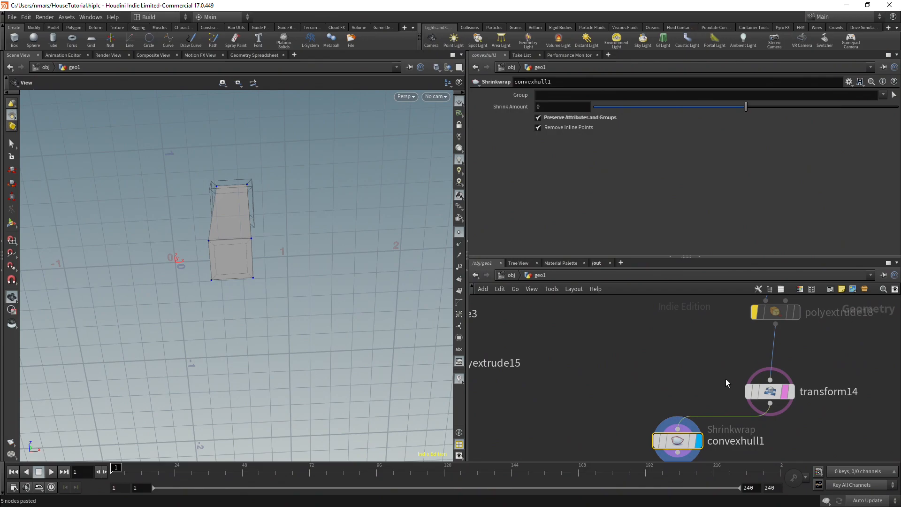
# Examine the convex hull chimney block and the copied node chain that produces it.
pyautogui.scroll(-5, 725, 379)
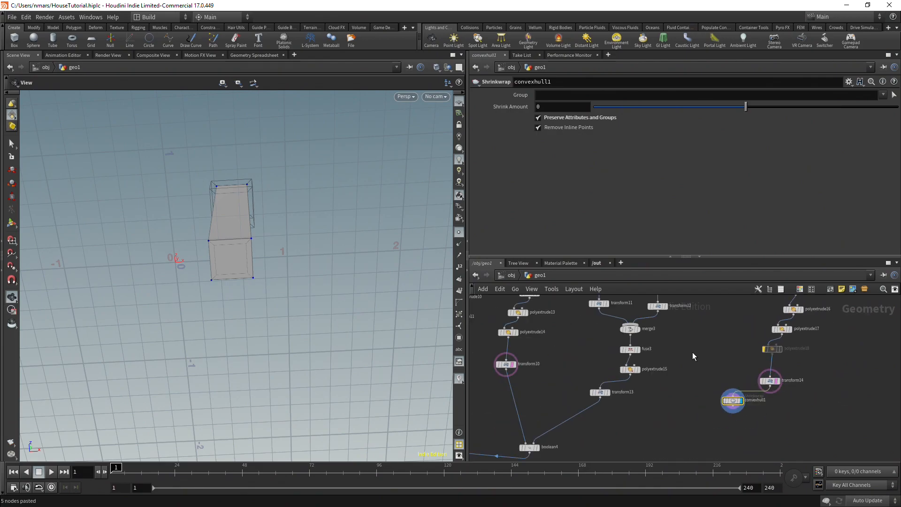
pyautogui.scroll(3, 807, 338)
pyautogui.moveTo(757, 362)
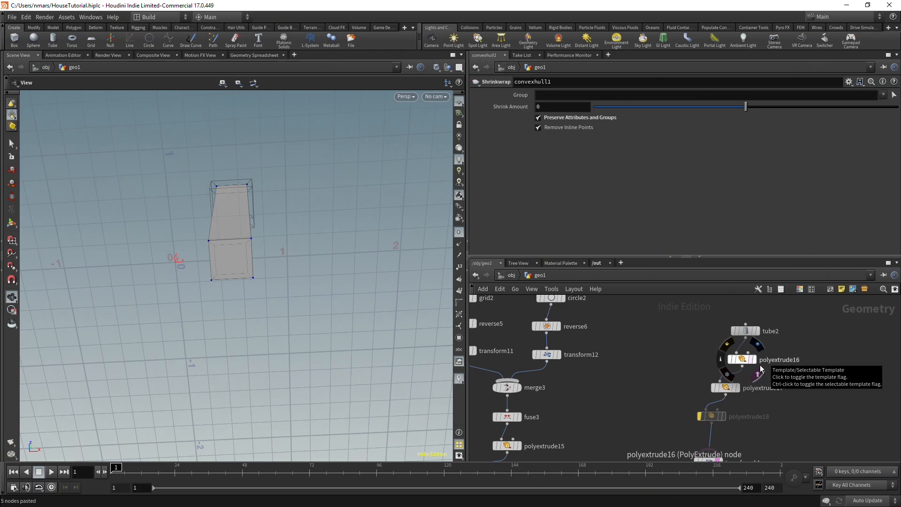
pyautogui.moveTo(767, 332)
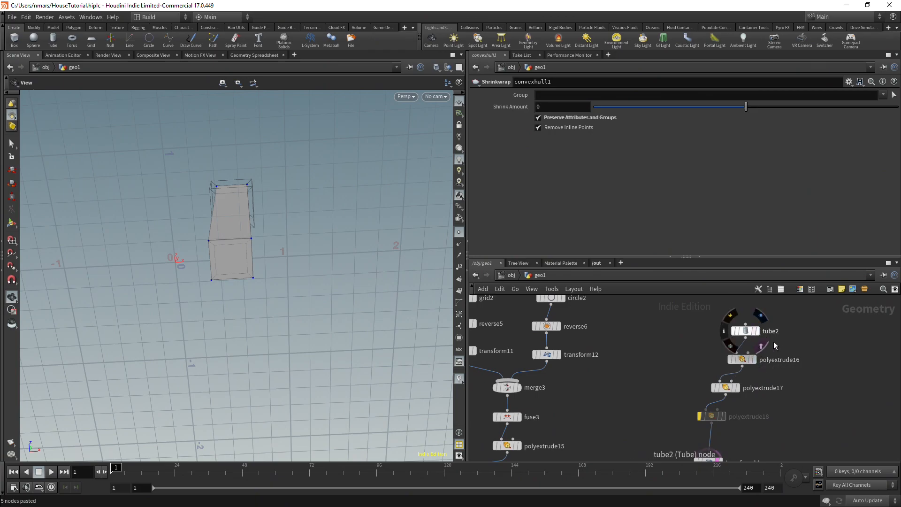
pyautogui.moveTo(369, 340); pyautogui.dragTo(351, 434)
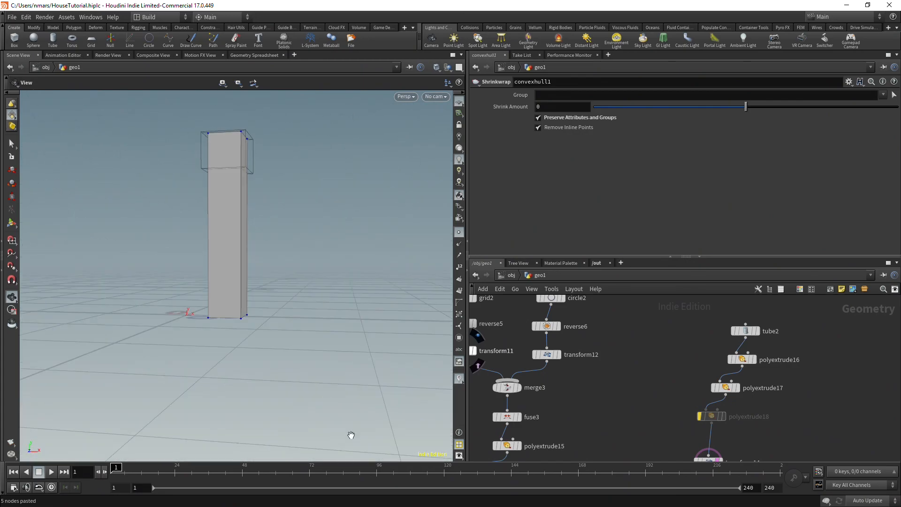
pyautogui.scroll(-3, 578, 418)
pyautogui.scroll(1, 605, 411)
pyautogui.moveTo(582, 454); pyautogui.dragTo(609, 359, button='middle')
pyautogui.scroll(4, 612, 390)
pyautogui.moveTo(608, 383)
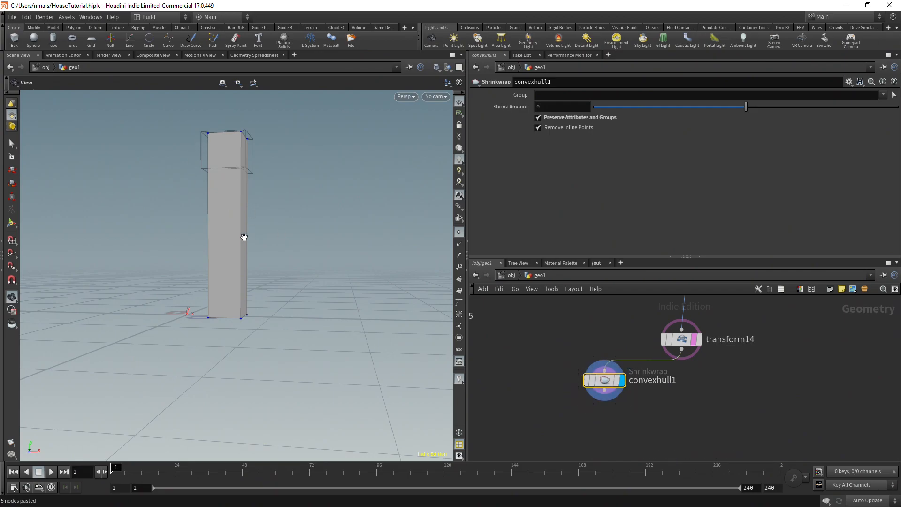
# Add a Boolean node that takes boolean3's output as its first input.
pyautogui.scroll(-5, 590, 442)
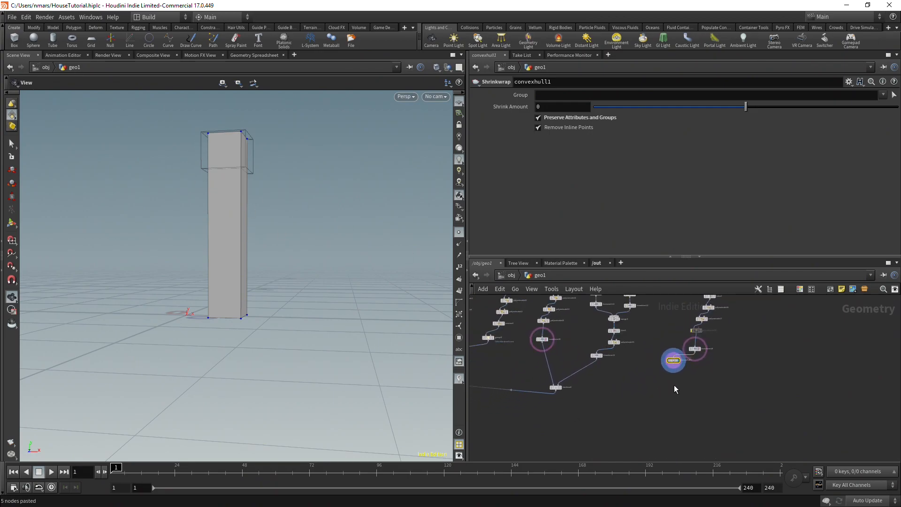
pyautogui.scroll(5, 579, 356)
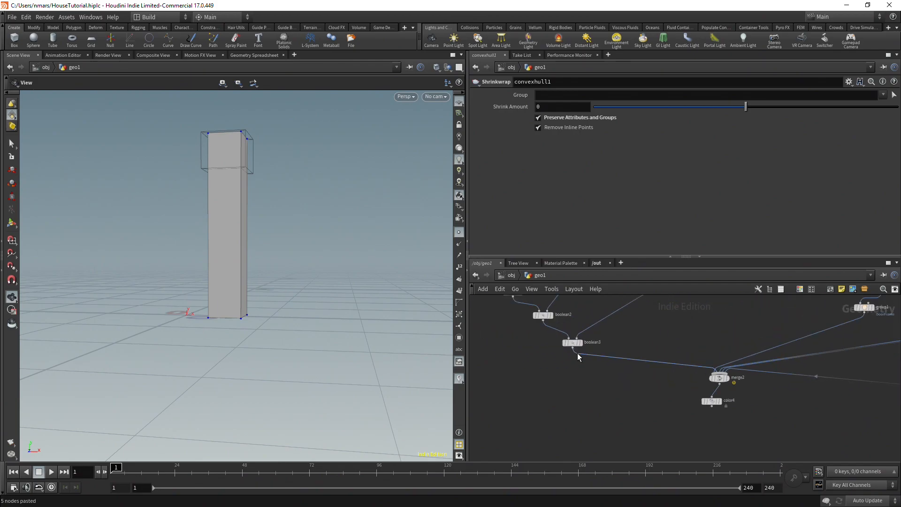
pyautogui.click(576, 353)
pyautogui.press('Tab')
pyautogui.write('boole')
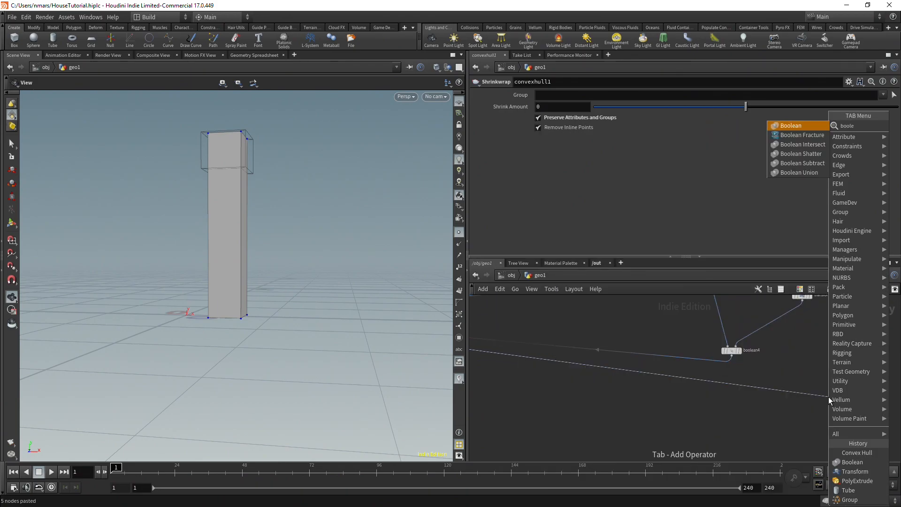
pyautogui.press('Return')
pyautogui.click(829, 396)
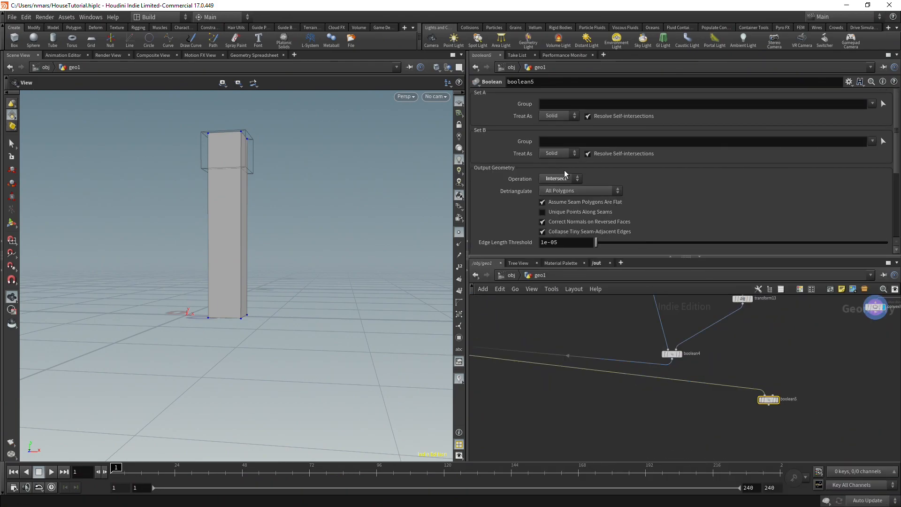
# Set boolean5's operation to Subtract, connect convexhull1 as its second input, and display the node.
pyautogui.click(565, 179)
pyautogui.click(563, 206)
pyautogui.scroll(3, 774, 394)
pyautogui.click(777, 403)
pyautogui.scroll(10, 245, 297)
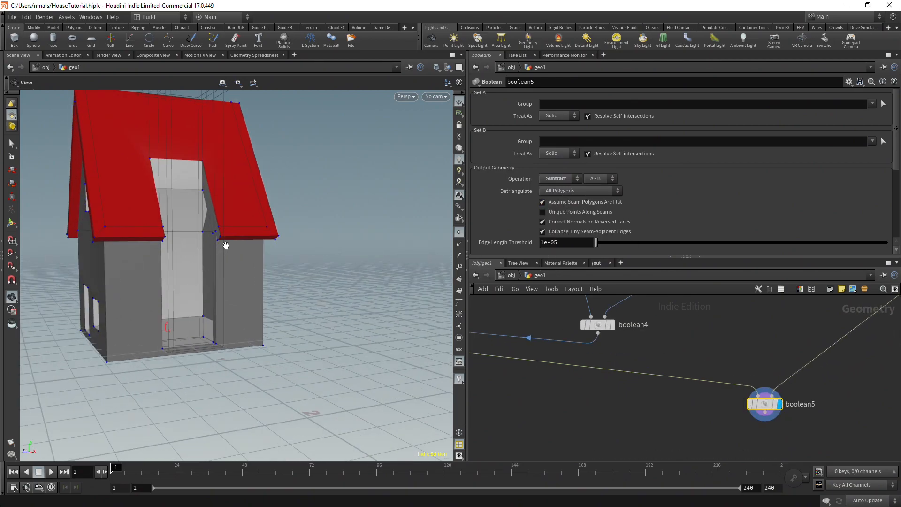
# Examine the chimney-shaped cut through the house's side wall, roof and base.
pyautogui.scroll(-5, 144, 342)
pyautogui.moveTo(169, 326); pyautogui.dragTo(185, 199)
pyautogui.scroll(5, 115, 305)
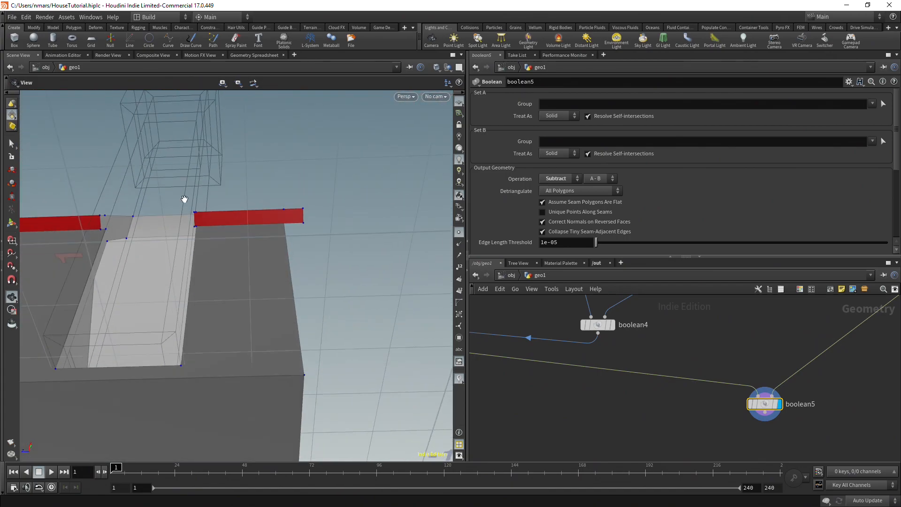
pyautogui.scroll(-5, 175, 306)
pyautogui.moveTo(173, 308); pyautogui.dragTo(348, 348)
pyautogui.scroll(-5, 753, 418)
pyautogui.scroll(-3, 764, 434)
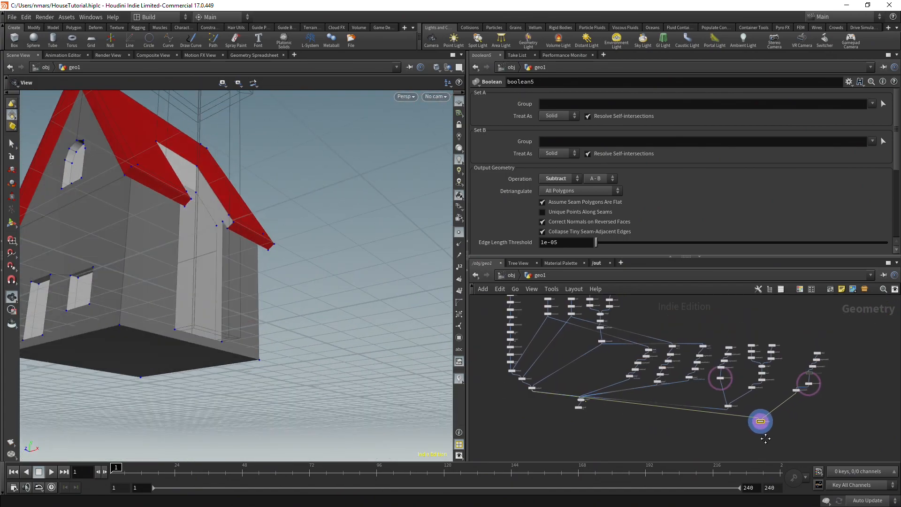
# Move boolean5 between boolean3 and merge2 and cut the direct connection from boolean3 to merge2.
pyautogui.moveTo(764, 434); pyautogui.dragTo(790, 436, button='middle')
pyautogui.moveTo(784, 416); pyautogui.dragTo(578, 407)
pyautogui.scroll(4, 605, 416)
pyautogui.moveTo(597, 394); pyautogui.dragTo(640, 402, button='middle')
pyautogui.scroll(4, 625, 395)
pyautogui.moveTo(627, 361); pyautogui.dragTo(624, 332, button='middle')
pyautogui.press('y')
pyautogui.moveTo(643, 324); pyautogui.dragTo(629, 362)
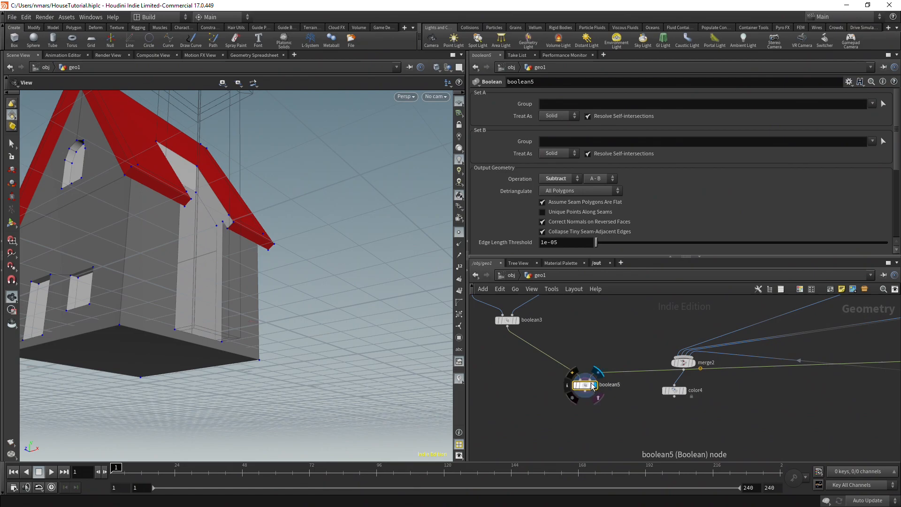
pyautogui.moveTo(592, 387); pyautogui.dragTo(601, 350)
pyautogui.moveTo(604, 367); pyautogui.dragTo(595, 375, button='middle')
# Connect boolean5's output to merge2 and display the merged house.
pyautogui.moveTo(586, 362); pyautogui.dragTo(674, 365)
pyautogui.scroll(2, 680, 366)
pyautogui.click(687, 371)
# Examine how the chimney fits into the house from below, outside and the front.
pyautogui.moveTo(287, 307); pyautogui.dragTo(309, 364)
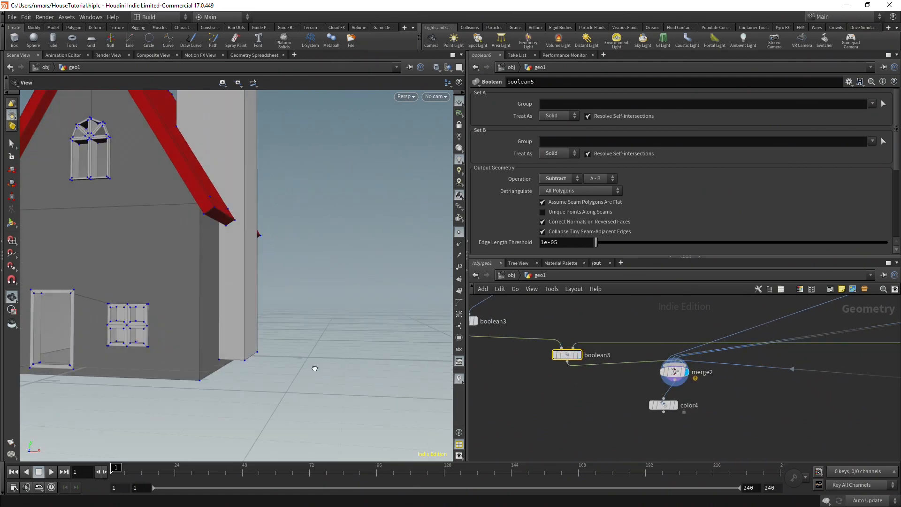
pyautogui.scroll(7, 258, 337)
pyautogui.moveTo(245, 340); pyautogui.dragTo(288, 290)
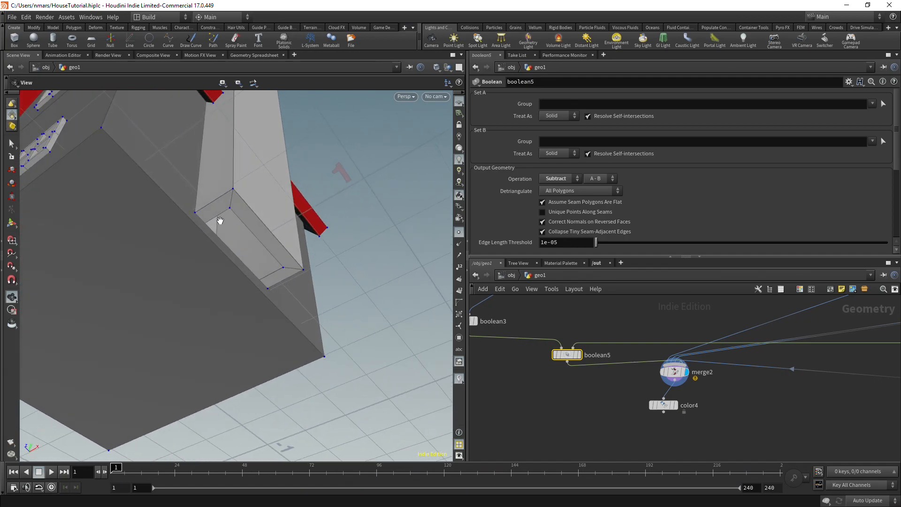
pyautogui.moveTo(218, 221); pyautogui.dragTo(268, 268)
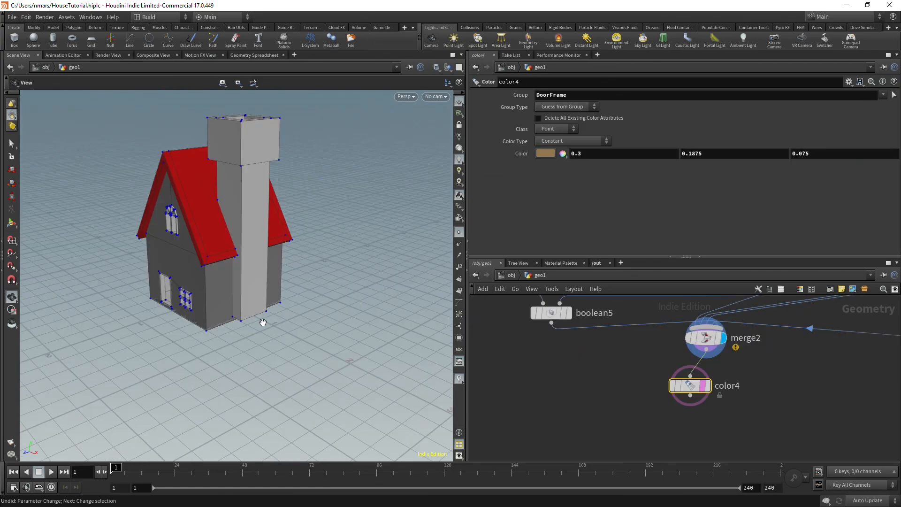
pyautogui.moveTo(329, 275); pyautogui.dragTo(270, 286)
pyautogui.moveTo(269, 286); pyautogui.dragTo(295, 295, button='right')
pyautogui.moveTo(296, 295); pyautogui.dragTo(234, 212)
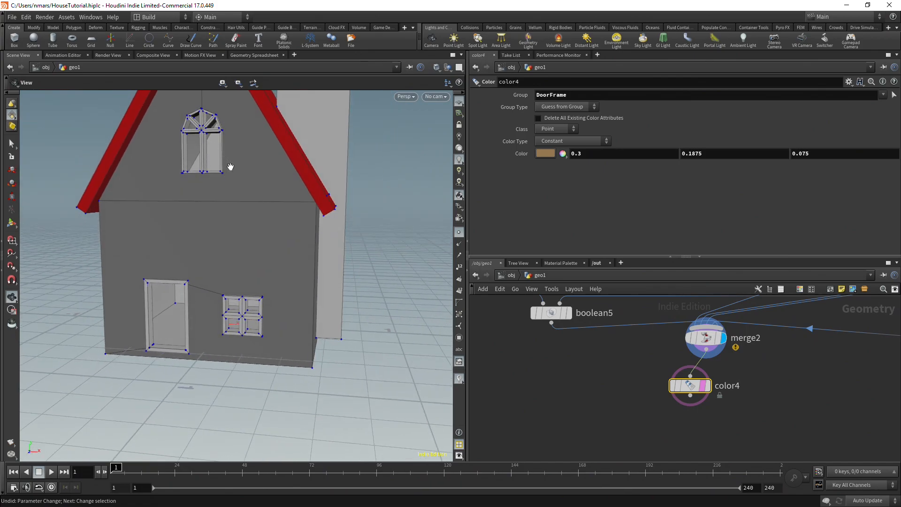
pyautogui.moveTo(231, 308); pyautogui.dragTo(247, 309)
# Display color4 and set its class to Vertex so the door frame's colour is applied per vertex.
pyautogui.moveTo(709, 387)
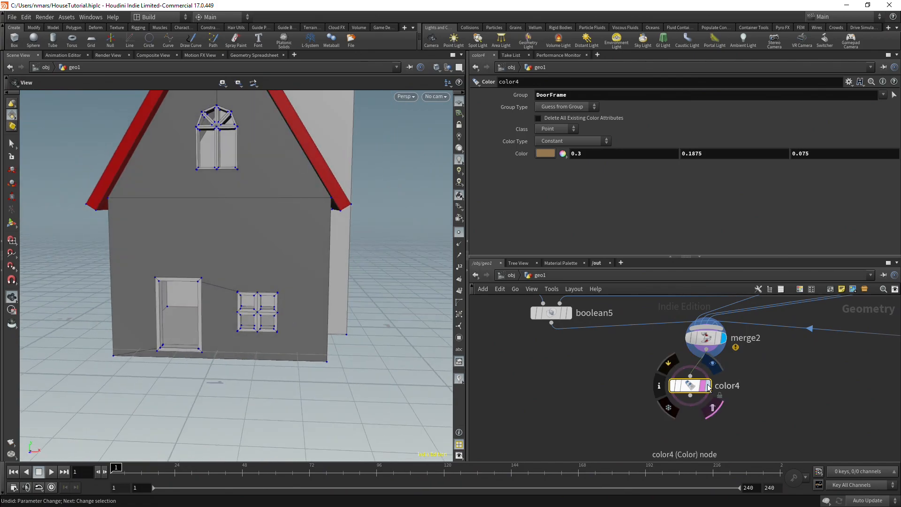
pyautogui.scroll(1, 708, 386)
pyautogui.click(707, 386)
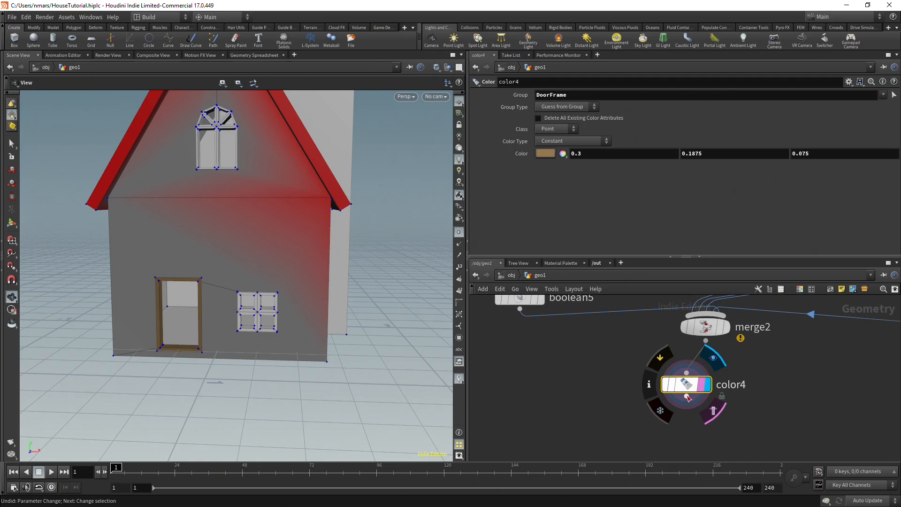
pyautogui.click(557, 128)
pyautogui.click(546, 169)
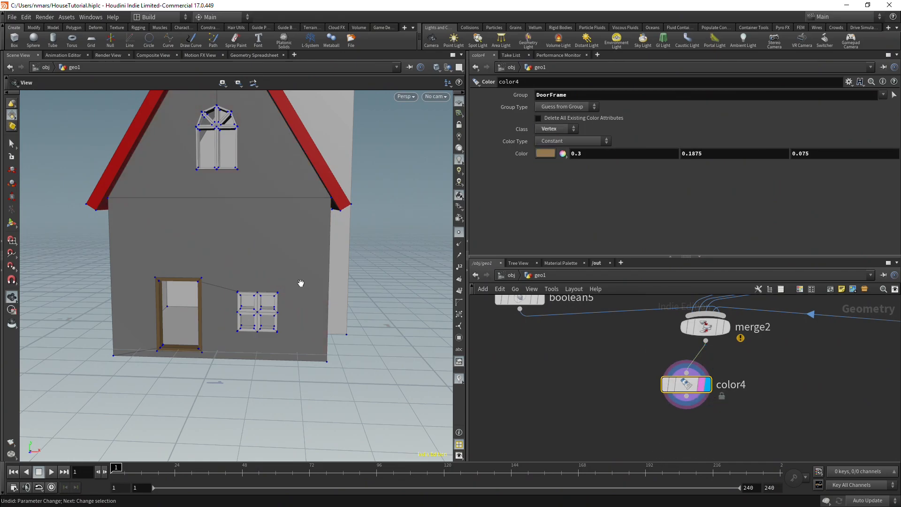
pyautogui.moveTo(260, 276); pyautogui.dragTo(259, 291, button='middle')
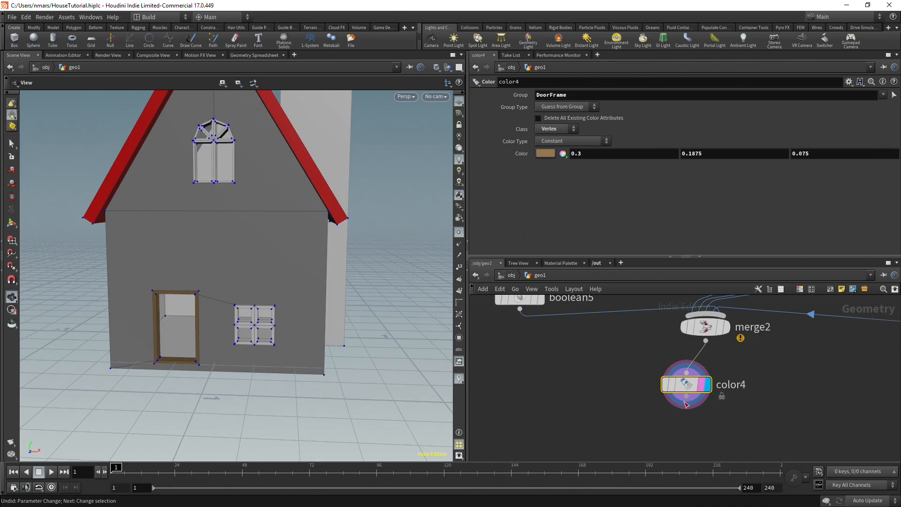
pyautogui.press('Tab')
pyautogui.write('color')
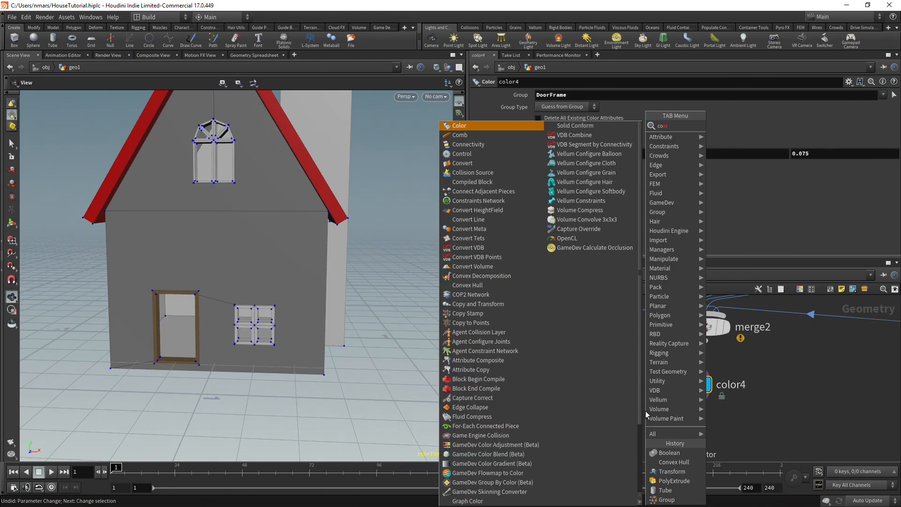
pyautogui.press('Return')
pyautogui.moveTo(588, 404); pyautogui.dragTo(668, 456)
pyautogui.press('Delete')
# Duplicate color4, connect the displayed copy below it, and set the copy's group to DoorFrame.
pyautogui.click(687, 368)
pyautogui.hotkey('ctrl', 'c')
pyautogui.hotkey('ctrl', 'v')
pyautogui.moveTo(704, 373); pyautogui.dragTo(704, 413)
pyautogui.doubleClick(720, 99)
pyautogui.press('BackSpace')
pyautogui.click(883, 96)
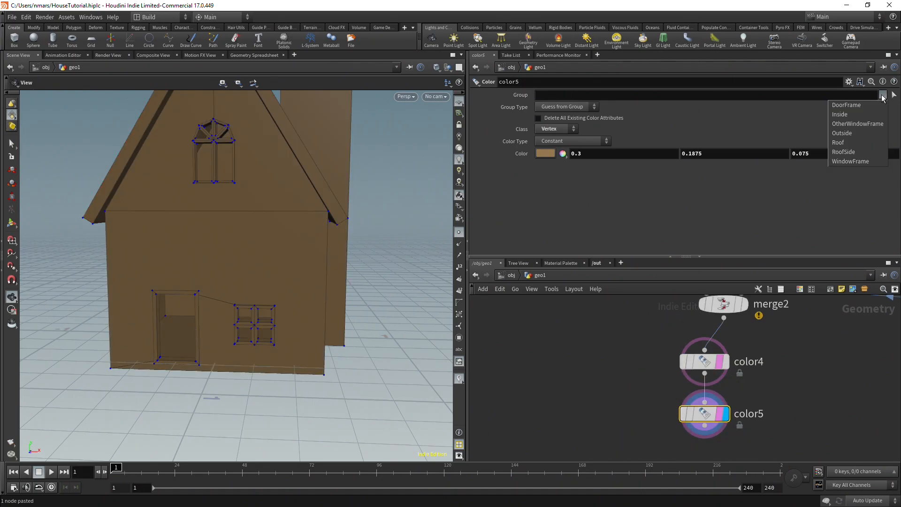
pyautogui.click(852, 106)
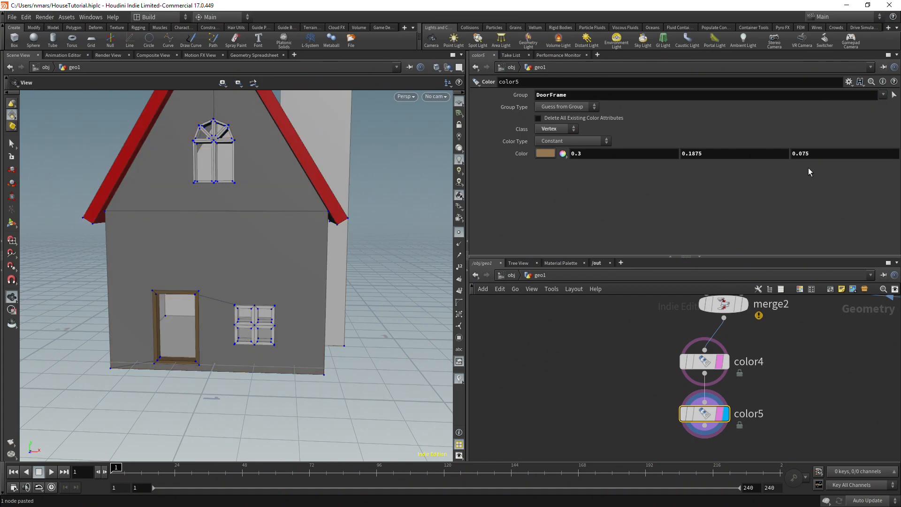
# Change color5's group to WindowFrame so the ground-floor window frame takes the brown colour.
pyautogui.doubleClick(857, 98)
pyautogui.press('BackSpace')
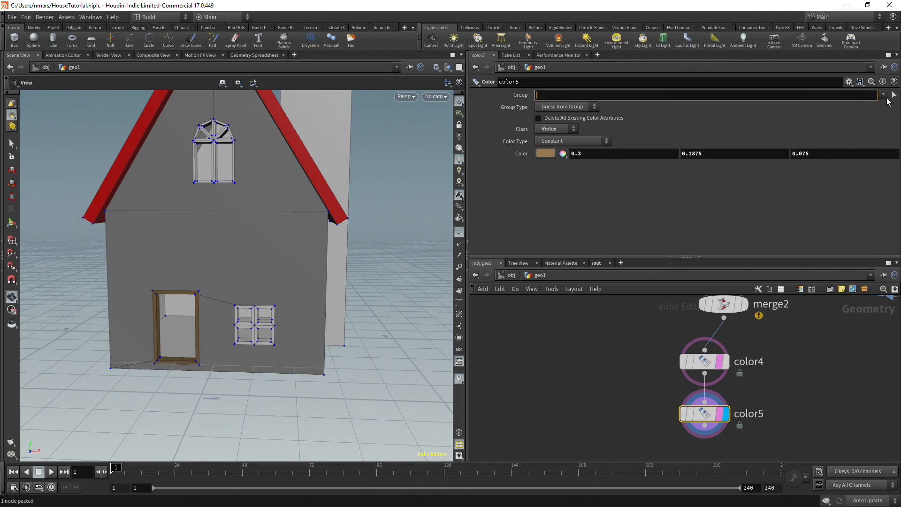
pyautogui.click(883, 95)
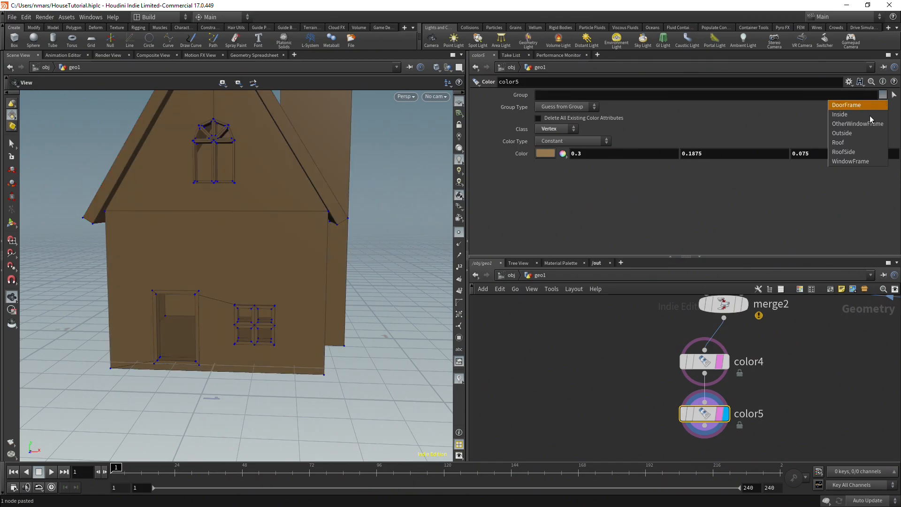
pyautogui.click(858, 161)
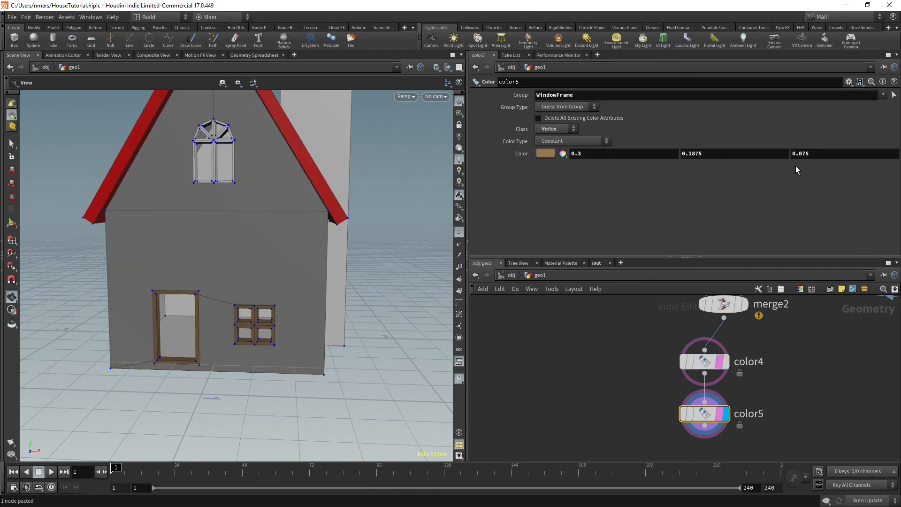
# Add a Color node below color5 and make it the displayed and template-flagged output of the chain.
pyautogui.press('Tab')
pyautogui.write('color')
pyautogui.press('Return')
pyautogui.click(674, 451)
pyautogui.scroll(1, 674, 455)
pyautogui.moveTo(674, 455); pyautogui.dragTo(639, 376, button='middle')
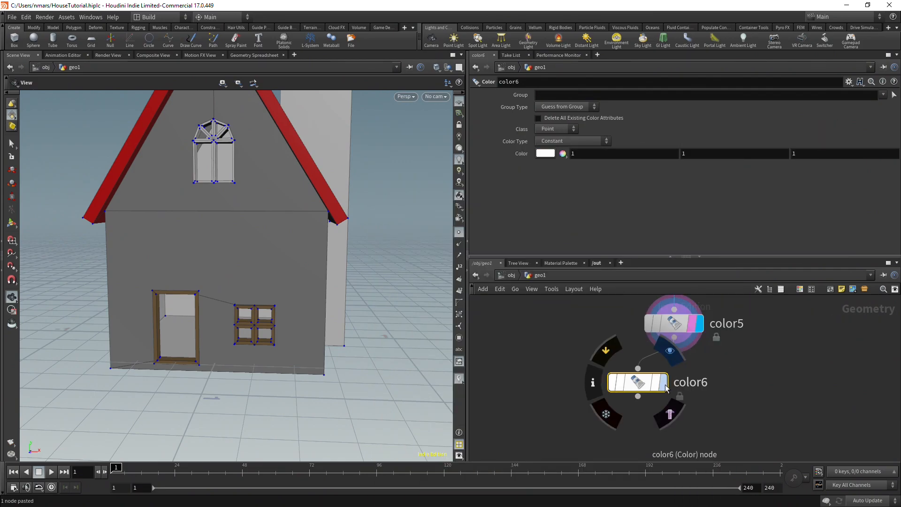
pyautogui.click(669, 351)
pyautogui.click(669, 414)
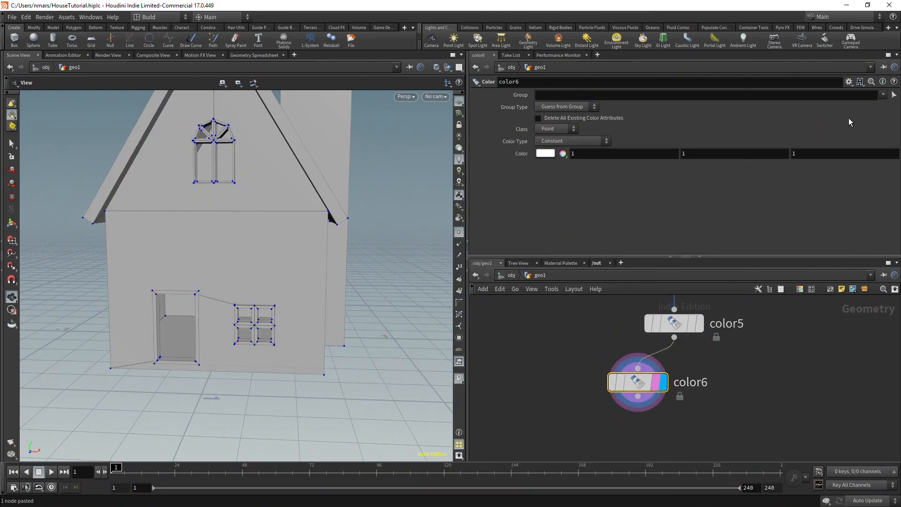
# Restrict color6 to the OtherWindowFrame group and set its class to Vertex, keeping color5's class on Vertex too.
pyautogui.click(880, 97)
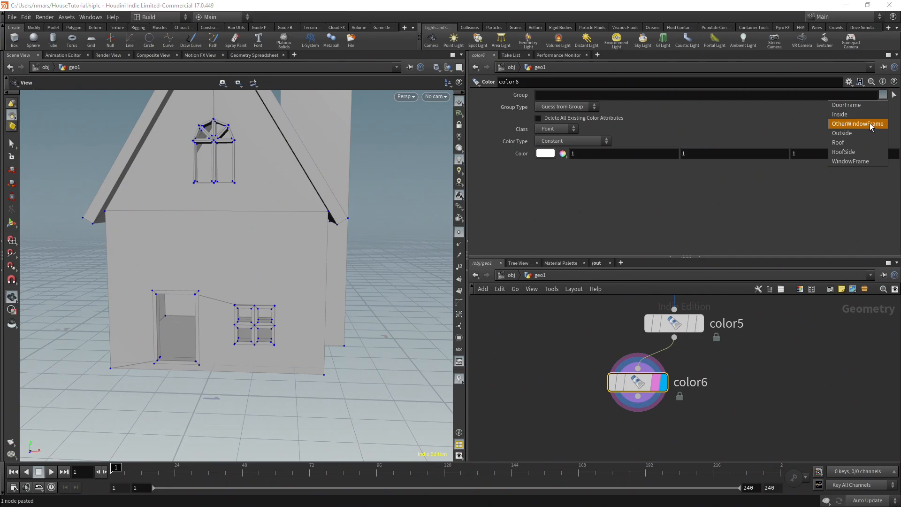
pyautogui.click(869, 123)
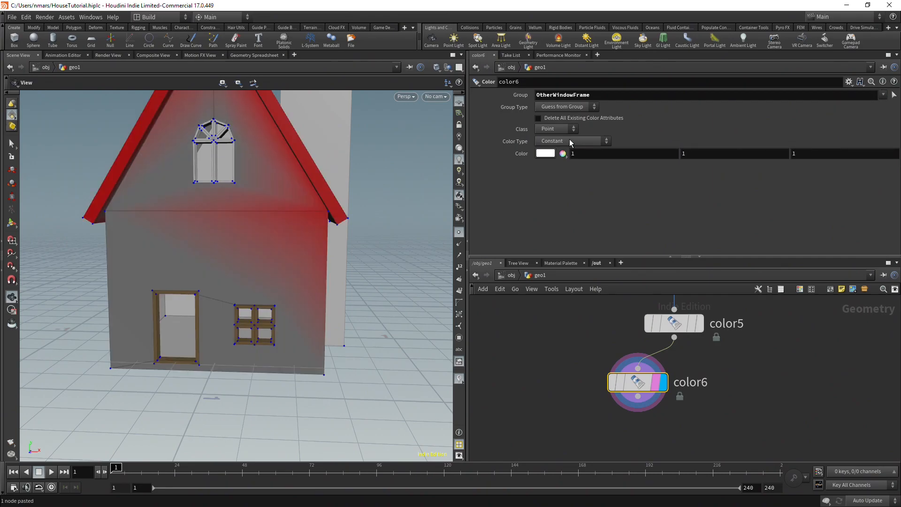
pyautogui.click(558, 128)
pyautogui.click(552, 171)
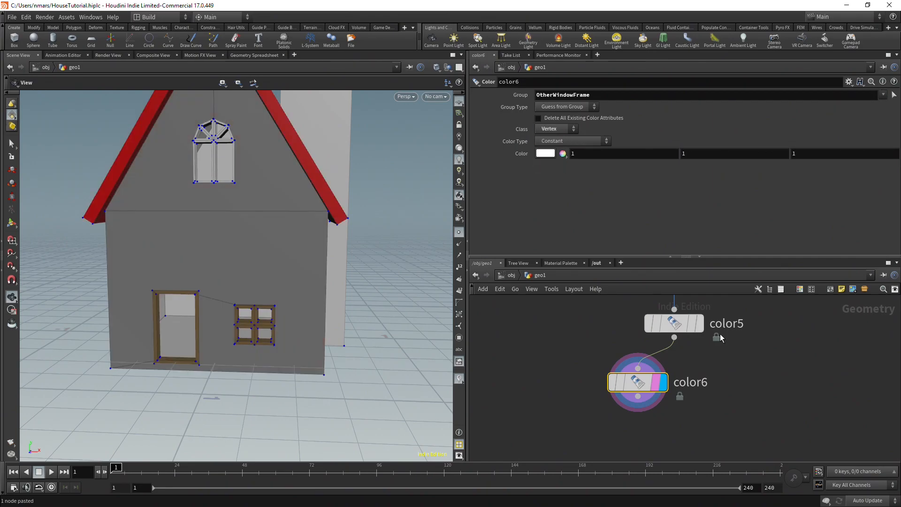
pyautogui.click(673, 322)
pyautogui.click(557, 129)
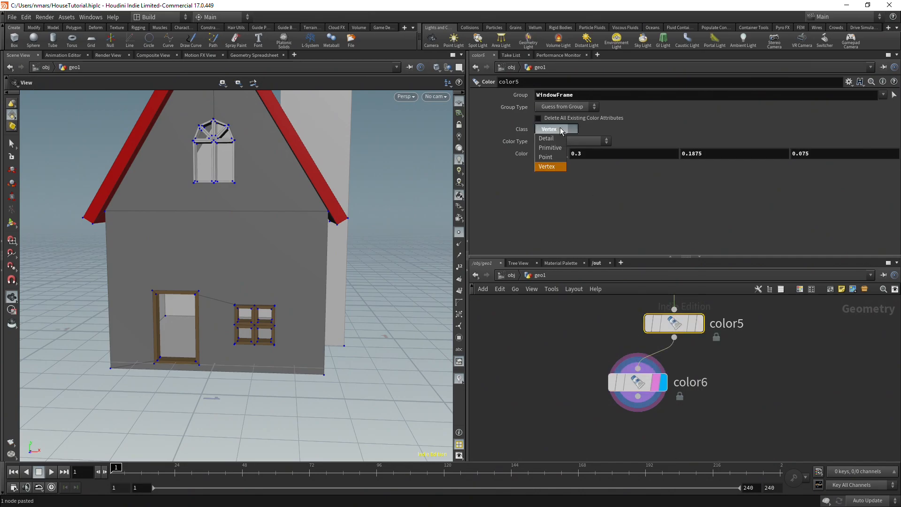
pyautogui.click(555, 168)
# Insert a Group node on the connection between boolean4 and merge2.
pyautogui.moveTo(288, 305); pyautogui.dragTo(413, 293)
pyautogui.scroll(-5, 675, 412)
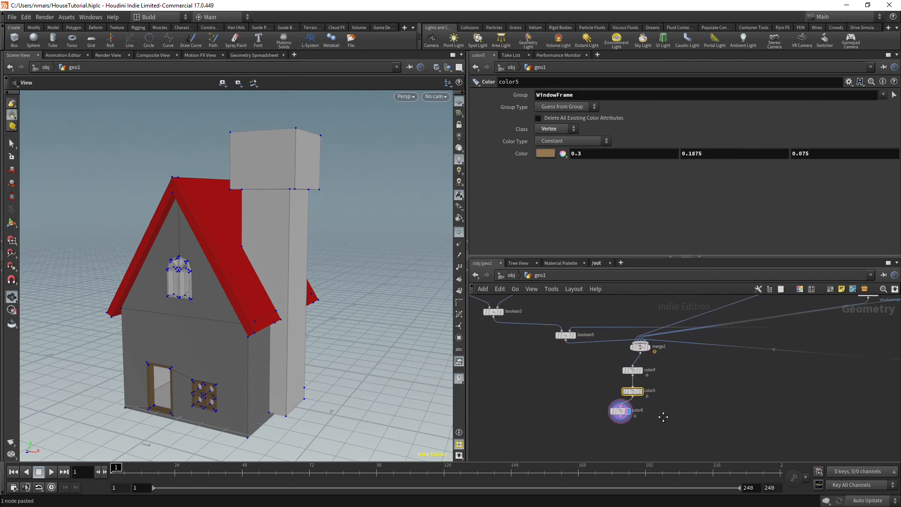
pyautogui.press('Tab')
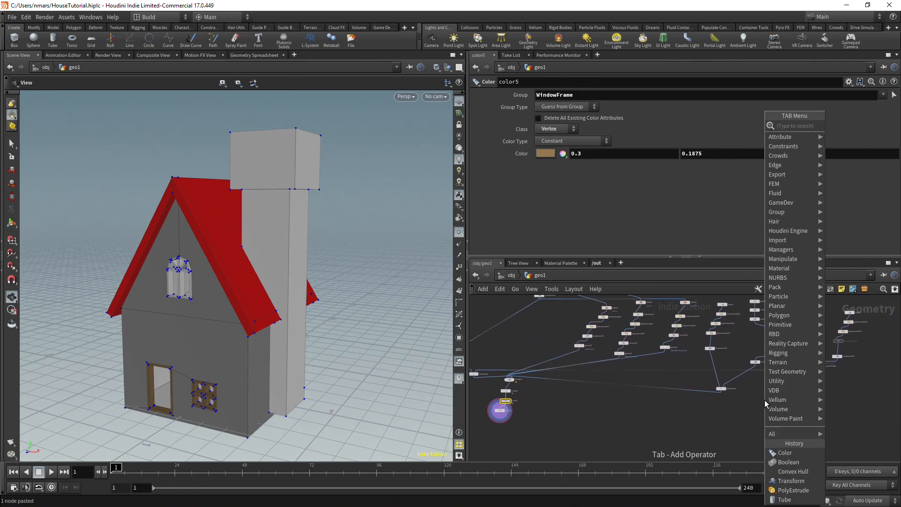
pyautogui.write('group')
pyautogui.press('Return')
pyautogui.scroll(4, 697, 409)
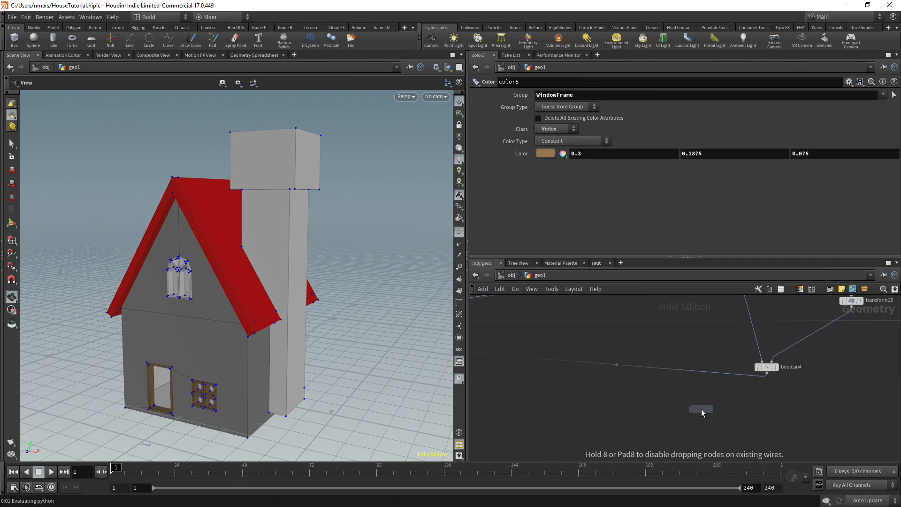
pyautogui.click(696, 410)
pyautogui.scroll(-4, 697, 409)
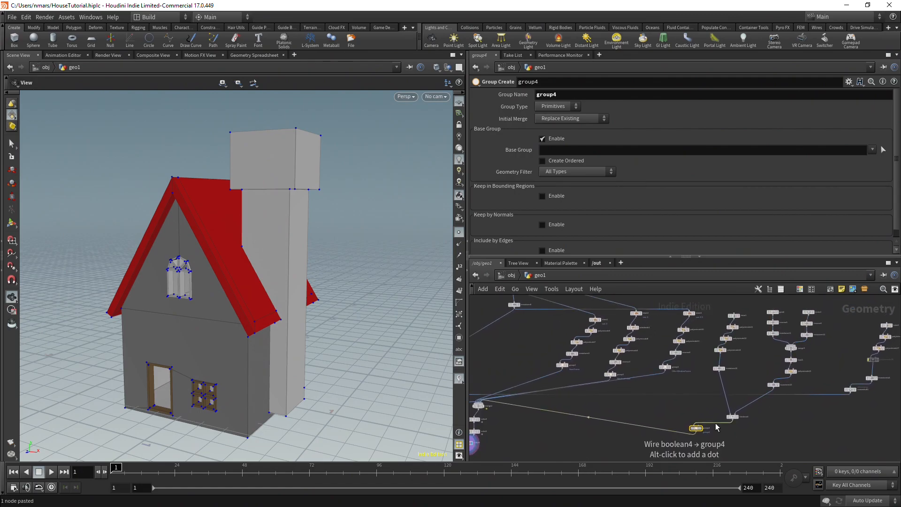
# Name the new primitive group after boolean4 Chimney.
pyautogui.scroll(3, 716, 426)
pyautogui.click(836, 98)
pyautogui.write('C')
pyautogui.press('Return')
# Add a Color node below color6 at the end of the chain and display it.
pyautogui.scroll(-5, 639, 355)
pyautogui.moveTo(655, 378); pyautogui.dragTo(778, 319, button='middle')
pyautogui.scroll(6, 647, 351)
pyautogui.moveTo(652, 357); pyautogui.dragTo(684, 405, button='middle')
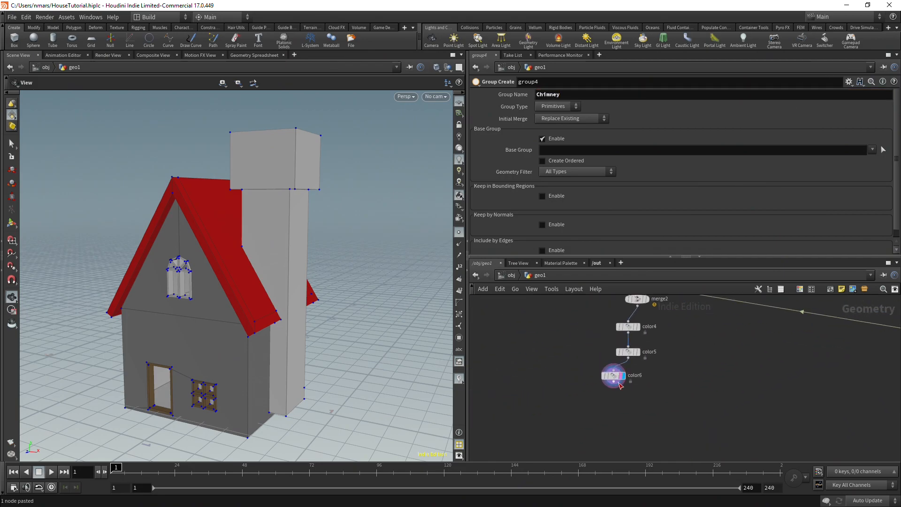
pyautogui.press('Tab')
pyautogui.write('color')
pyautogui.press('Return')
pyautogui.click(598, 406)
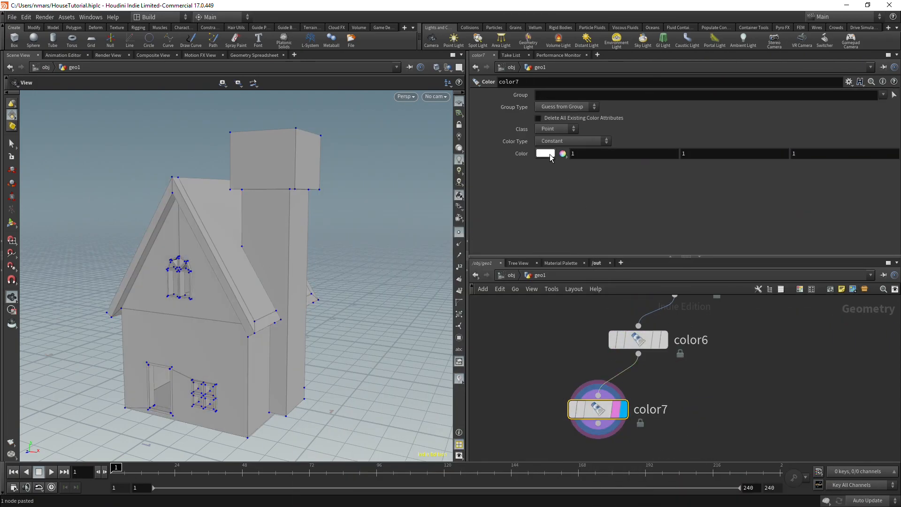
# Set color7's colour to a dark grey of 0.05, 0.05, 0.05.
pyautogui.click(550, 158)
pyautogui.click(575, 139)
pyautogui.click(575, 139)
pyautogui.click(564, 139)
pyautogui.click(671, 62)
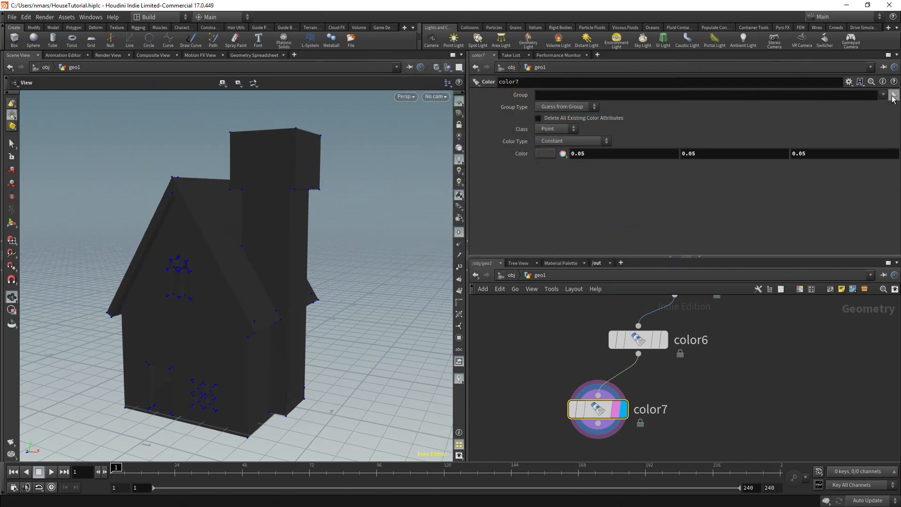
# Limit color7 to the Chimney group and set its class to Vertex.
pyautogui.click(892, 97)
pyautogui.click(868, 105)
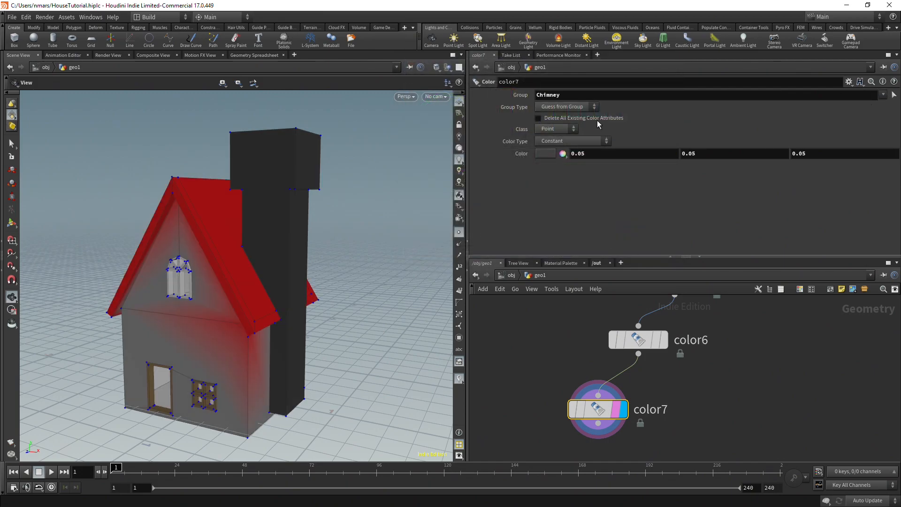
pyautogui.click(562, 129)
pyautogui.click(546, 168)
# Set color6's colour to green with values 0, 0.5, 0 for the arched upper window frame.
pyautogui.moveTo(320, 273); pyautogui.dragTo(285, 295)
pyautogui.scroll(3, 285, 294)
pyautogui.moveTo(285, 295); pyautogui.dragTo(291, 235, button='middle')
pyautogui.scroll(-1, 691, 330)
pyautogui.click(648, 337)
pyautogui.click(545, 154)
pyautogui.click(589, 125)
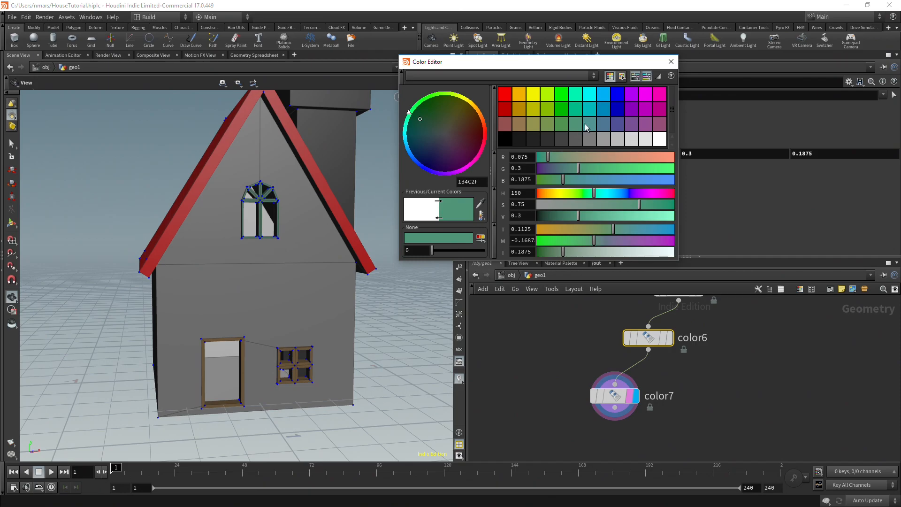
pyautogui.click(565, 110)
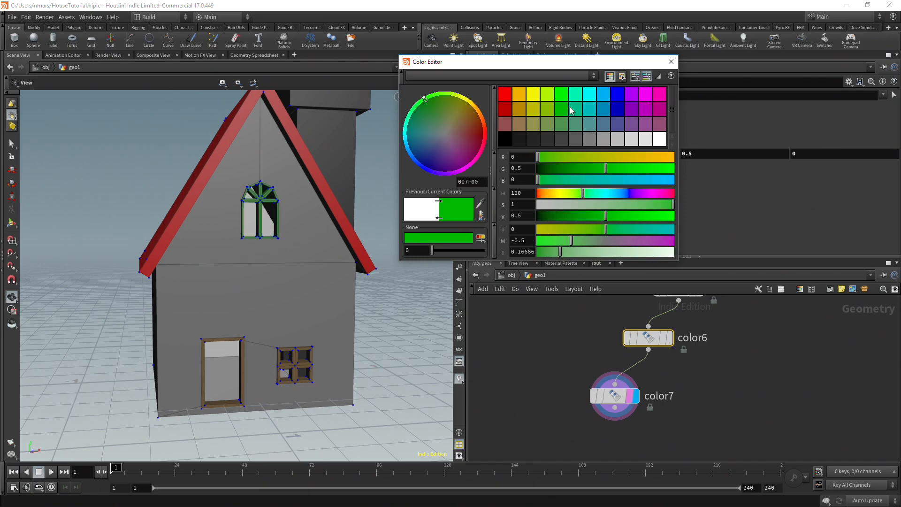
pyautogui.click(671, 61)
# Examine the coloured door and window frames and the base of the house at ground level from several angles.
pyautogui.moveTo(277, 277)
pyautogui.mouseDown()
pyautogui.moveTo(291, 280)
pyautogui.moveTo(284, 284)
pyautogui.mouseUp()
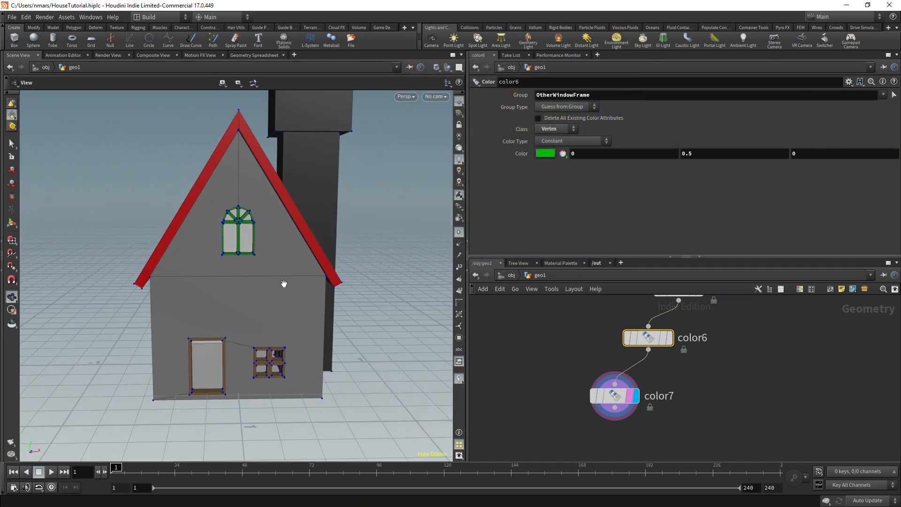
pyautogui.scroll(4, 347, 270)
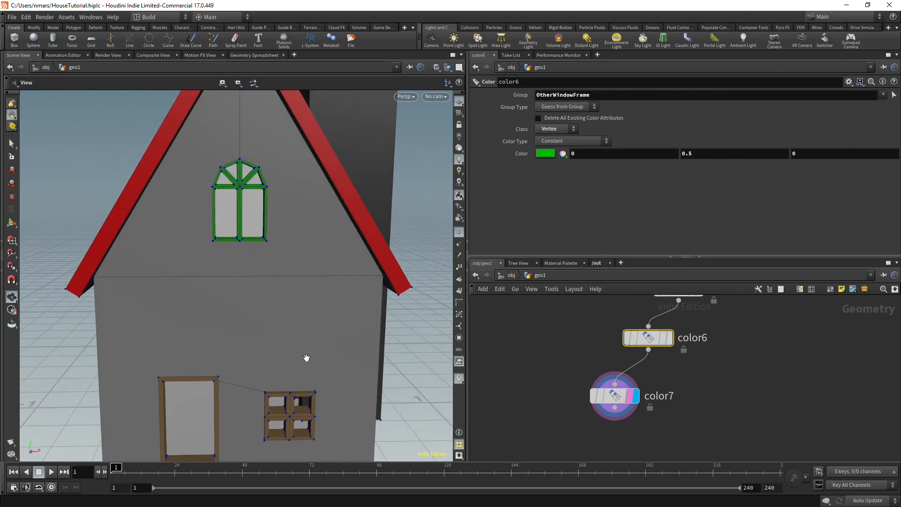
pyautogui.moveTo(308, 401); pyautogui.dragTo(302, 385)
pyautogui.scroll(-2, 293, 396)
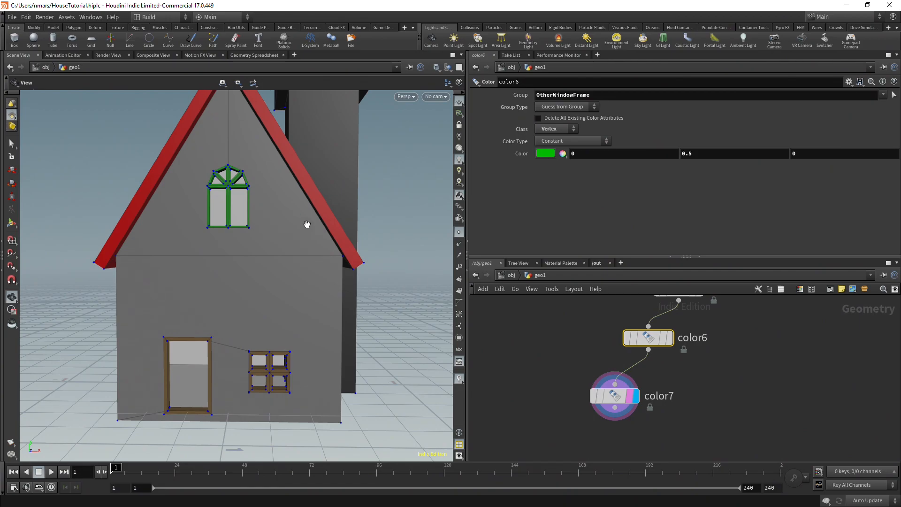
pyautogui.moveTo(303, 273); pyautogui.dragTo(306, 304)
pyautogui.scroll(-3, 291, 280)
pyautogui.scroll(3, 291, 281)
pyautogui.scroll(-4, 291, 281)
pyautogui.scroll(3, 287, 293)
pyautogui.scroll(-3, 279, 320)
pyautogui.scroll(3, 290, 272)
pyautogui.scroll(4, 285, 284)
pyautogui.scroll(3, 254, 280)
pyautogui.scroll(-5, 253, 280)
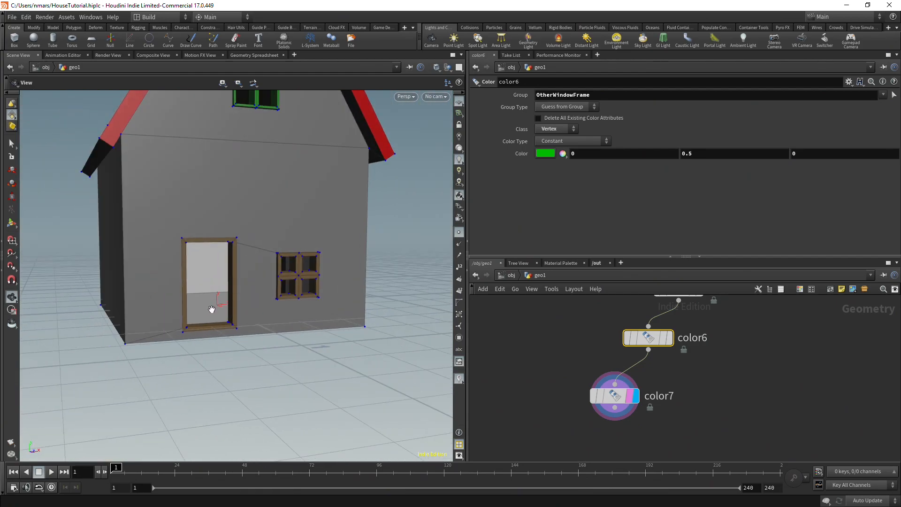
pyautogui.moveTo(290, 338); pyautogui.dragTo(269, 336)
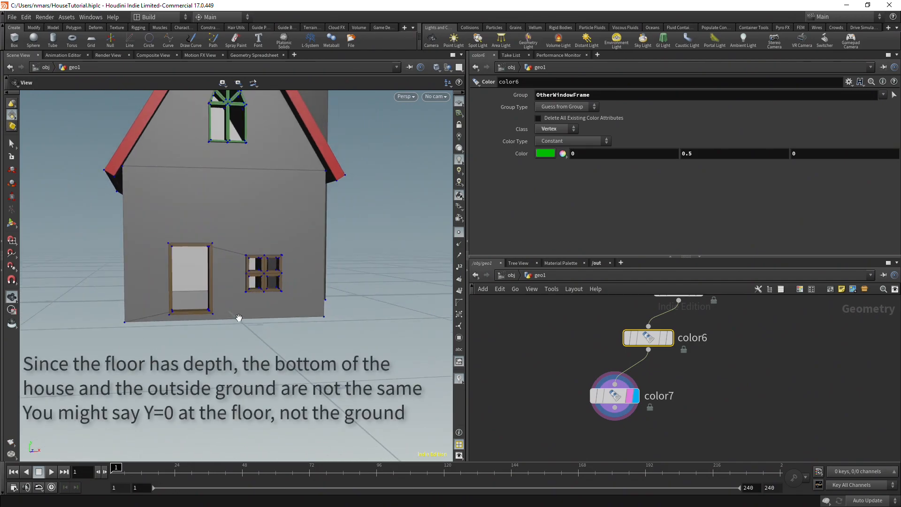
pyautogui.moveTo(312, 317); pyautogui.dragTo(278, 317)
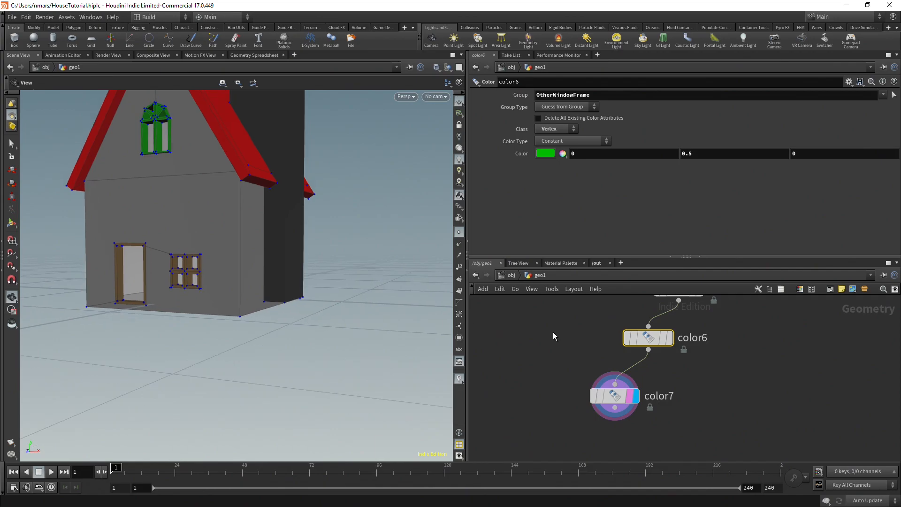
# Look over the whole house, the node network and the fireplace opening in the chimney from inside.
pyautogui.scroll(-1, 552, 332)
pyautogui.scroll(-2, 279, 139)
pyautogui.moveTo(281, 154); pyautogui.dragTo(284, 287, button='middle')
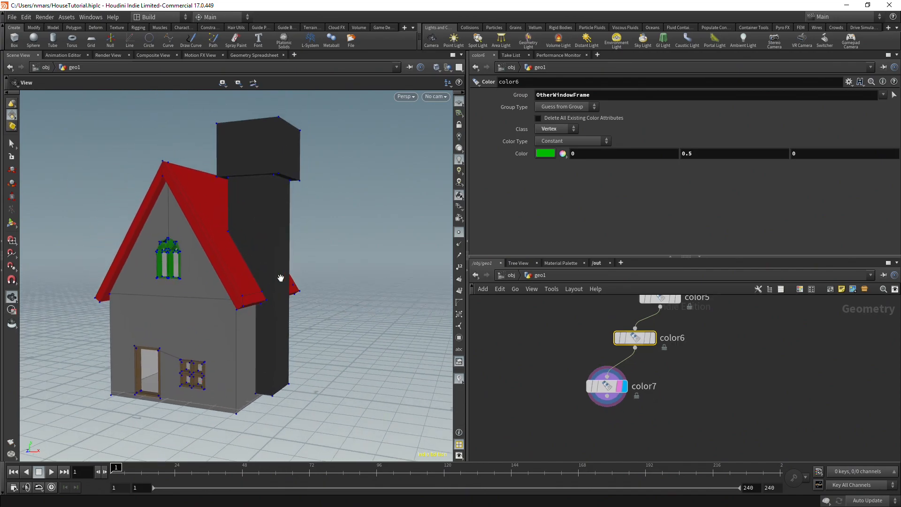
pyautogui.scroll(-3, 823, 335)
pyautogui.scroll(-3, 697, 393)
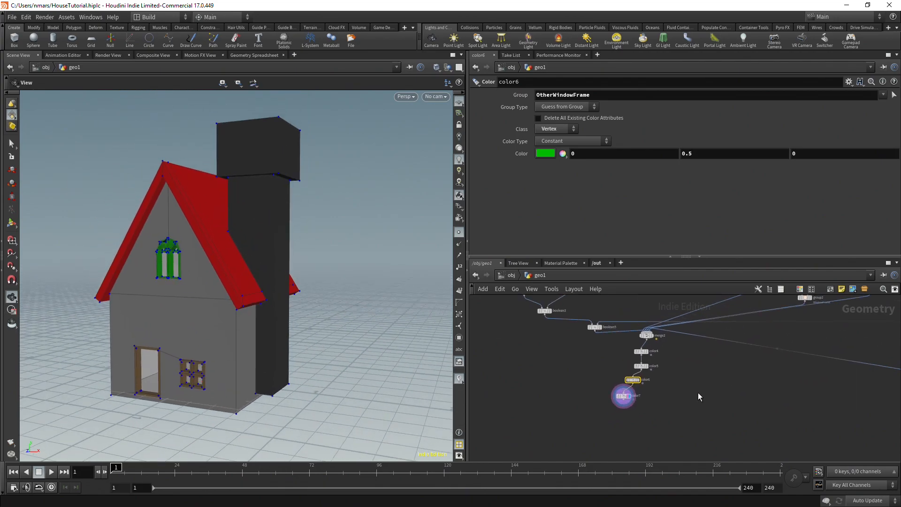
pyautogui.moveTo(702, 395); pyautogui.dragTo(684, 388, button='middle')
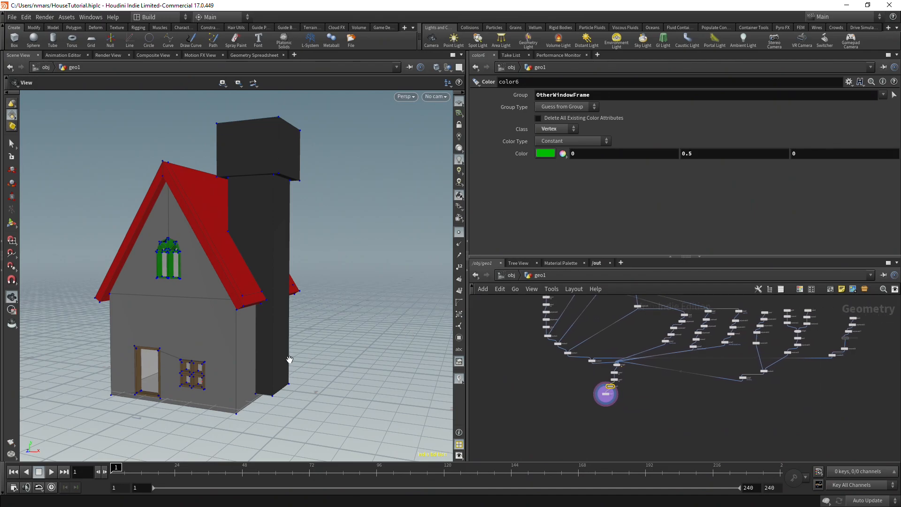
pyautogui.moveTo(285, 361); pyautogui.dragTo(276, 298, button='middle')
pyautogui.moveTo(276, 299); pyautogui.dragTo(280, 355, button='right')
pyautogui.moveTo(279, 355); pyautogui.dragTo(273, 388)
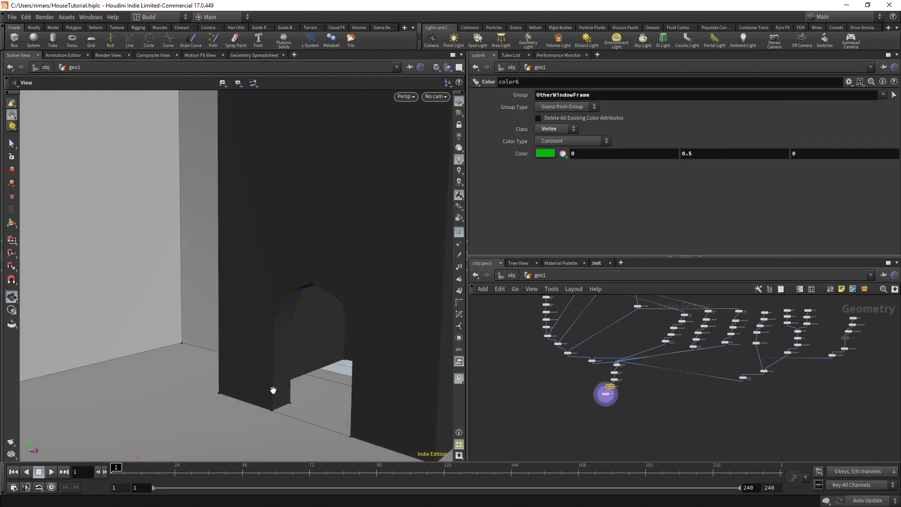
pyautogui.scroll(-10, 274, 389)
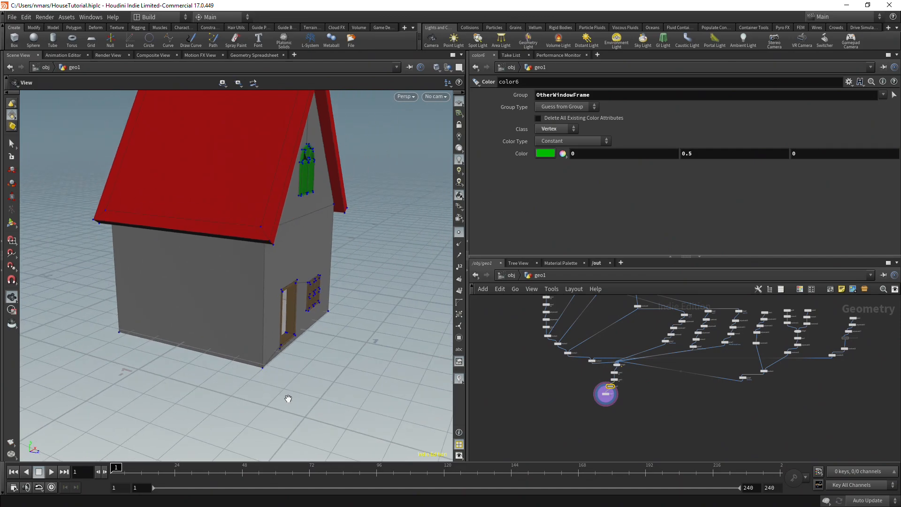
pyautogui.moveTo(288, 398); pyautogui.dragTo(264, 358)
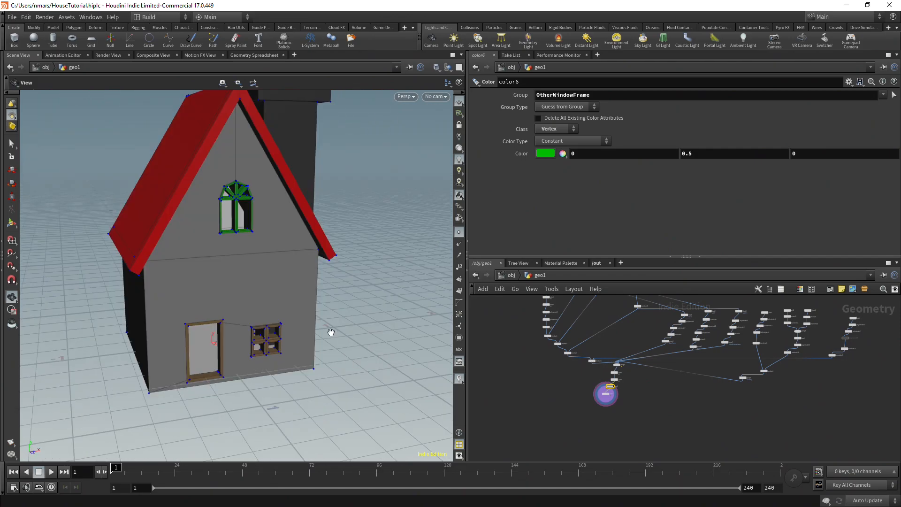
# Set the Y size of box1 to 0.55 and check how the house adapts.
pyautogui.scroll(-3, 505, 387)
pyautogui.scroll(2, 536, 347)
pyautogui.scroll(5, 578, 362)
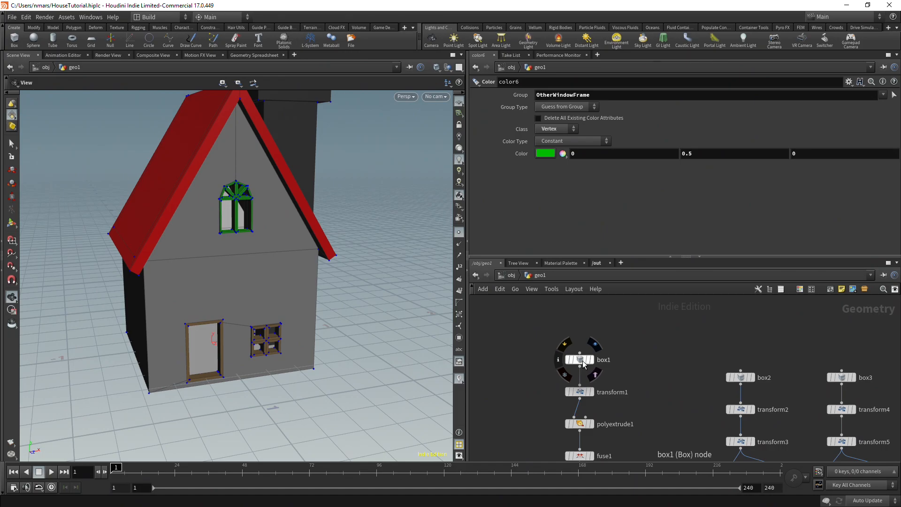
pyautogui.click(582, 360)
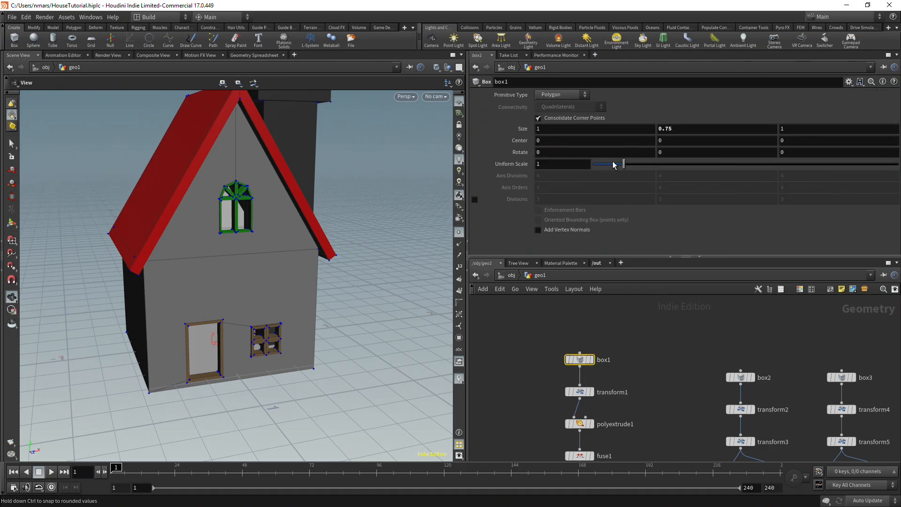
pyautogui.moveTo(686, 128); pyautogui.dragTo(591, 127, button='middle')
pyautogui.hotkey('ctrl', 'z')
pyautogui.scroll(-3, 375, 244)
pyautogui.moveTo(370, 245); pyautogui.dragTo(338, 241)
pyautogui.scroll(5, 290, 268)
pyautogui.scroll(-3, 317, 252)
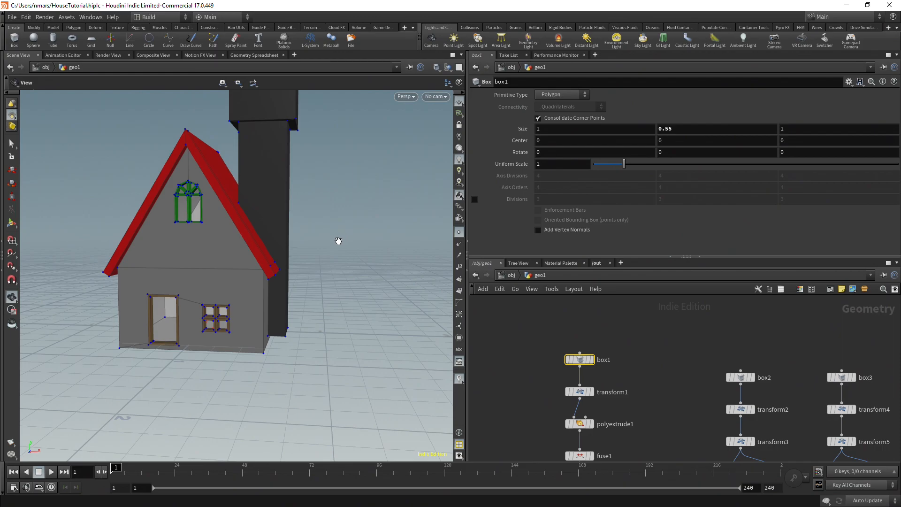
pyautogui.moveTo(671, 367); pyautogui.dragTo(658, 327, button='middle')
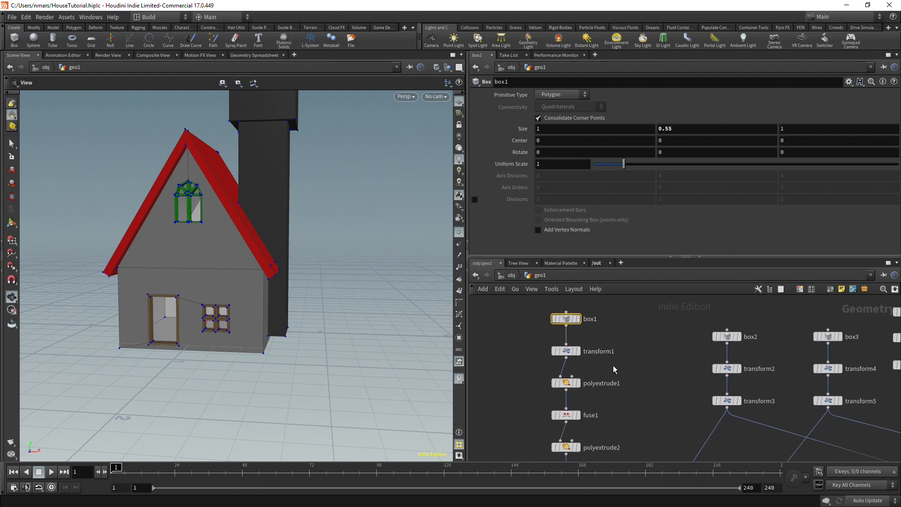
# Check the extruded group and distance of polyextrude1 and display its result in the viewport.
pyautogui.click(567, 383)
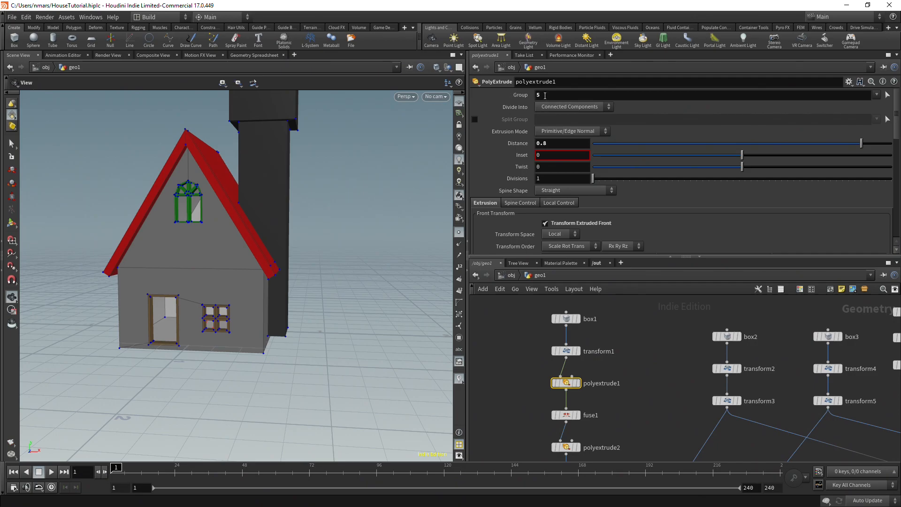
pyautogui.moveTo(250, 203); pyautogui.dragTo(257, 223)
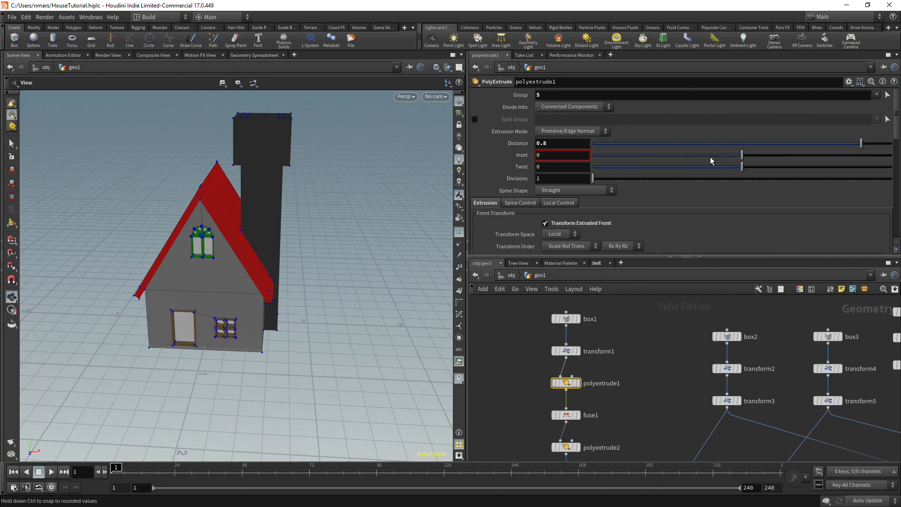
pyautogui.scroll(2, 620, 354)
pyautogui.click(570, 391)
pyautogui.moveTo(635, 384); pyautogui.dragTo(641, 334, button='middle')
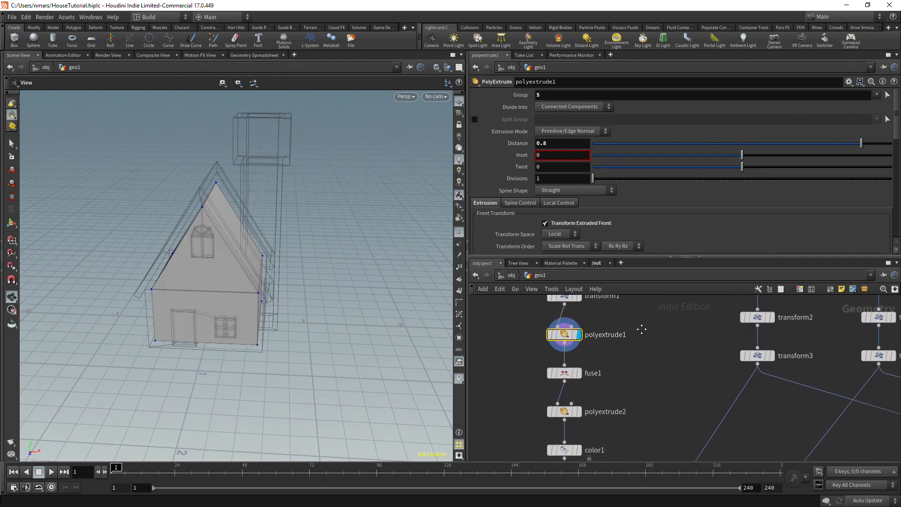
# Display the results of polyextrude2 and polyextrude3 in turn and show the primitive normals in the viewport.
pyautogui.scroll(3, 238, 257)
pyautogui.click(579, 402)
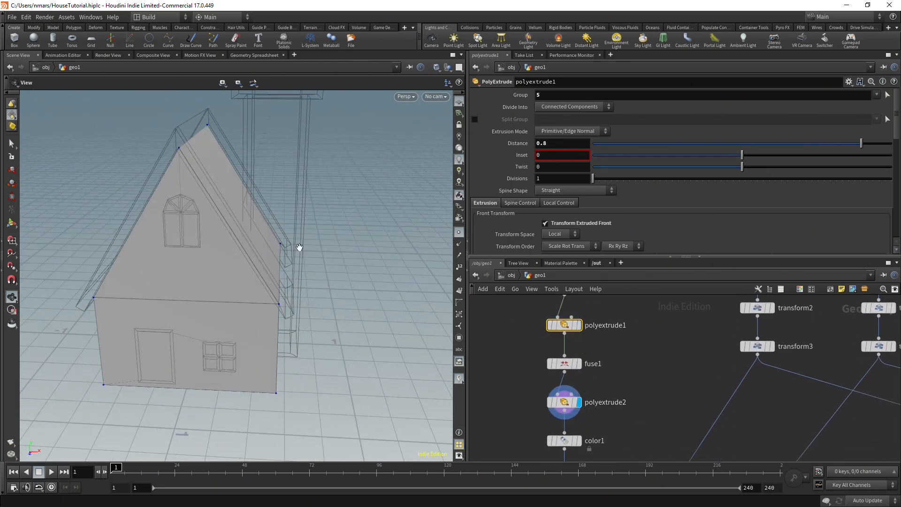
pyautogui.scroll(-5, 631, 391)
pyautogui.scroll(5, 591, 389)
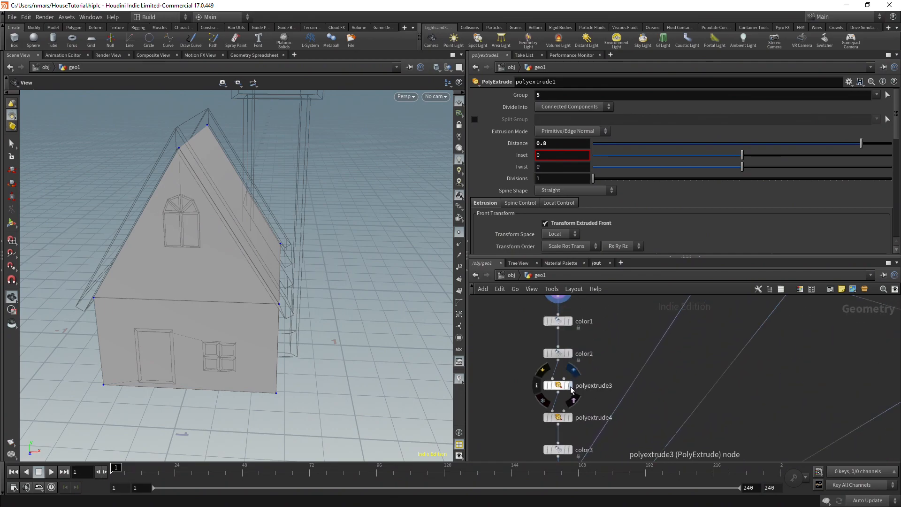
pyautogui.click(572, 390)
pyautogui.moveTo(137, 166); pyautogui.dragTo(330, 220)
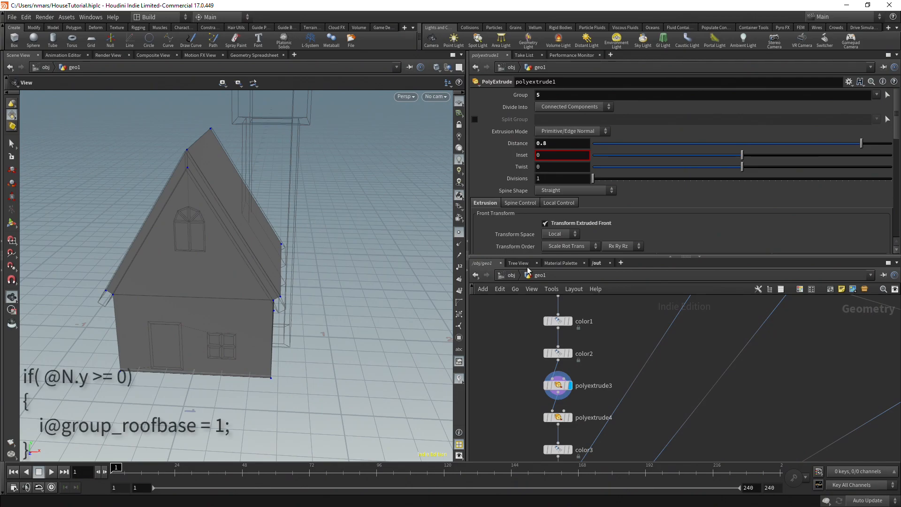
pyautogui.click(459, 280)
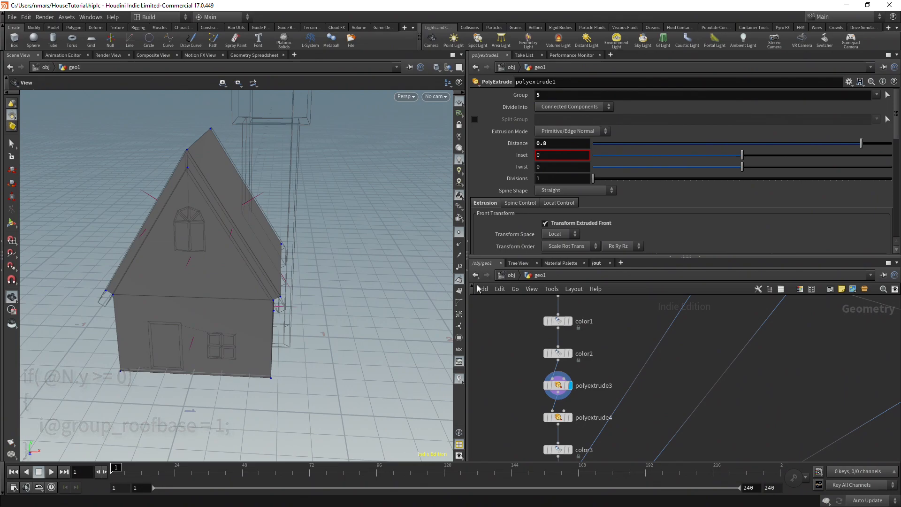
# Examine the node network and compare the groups that polyextrude4 and polyextrude3 extrude.
pyautogui.scroll(-6, 625, 373)
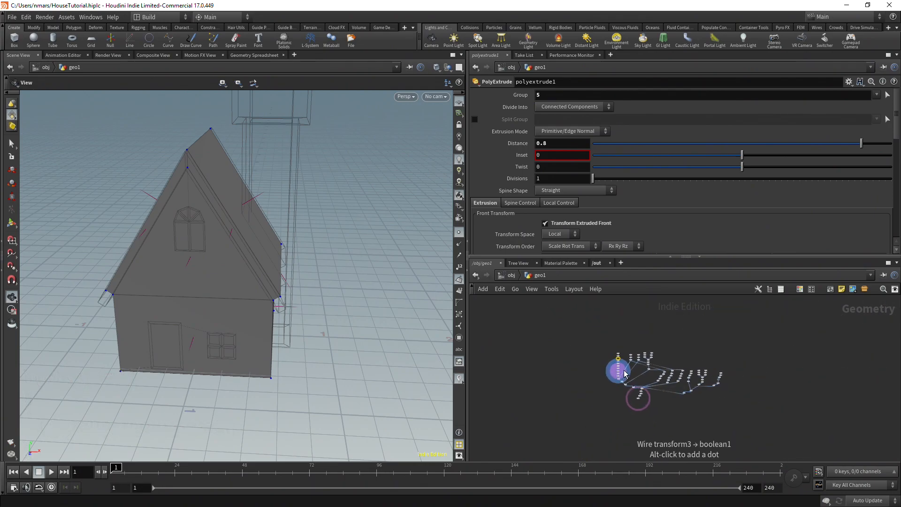
pyautogui.scroll(2, 624, 374)
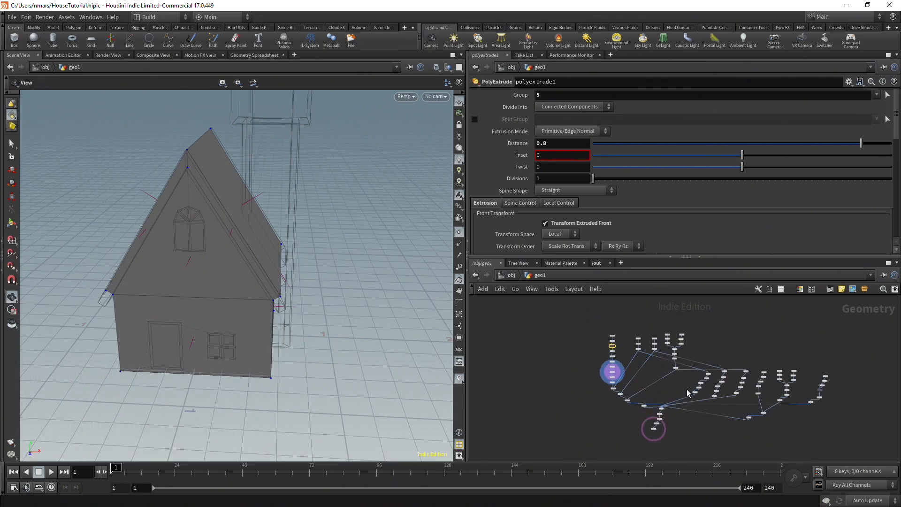
pyautogui.scroll(2, 687, 393)
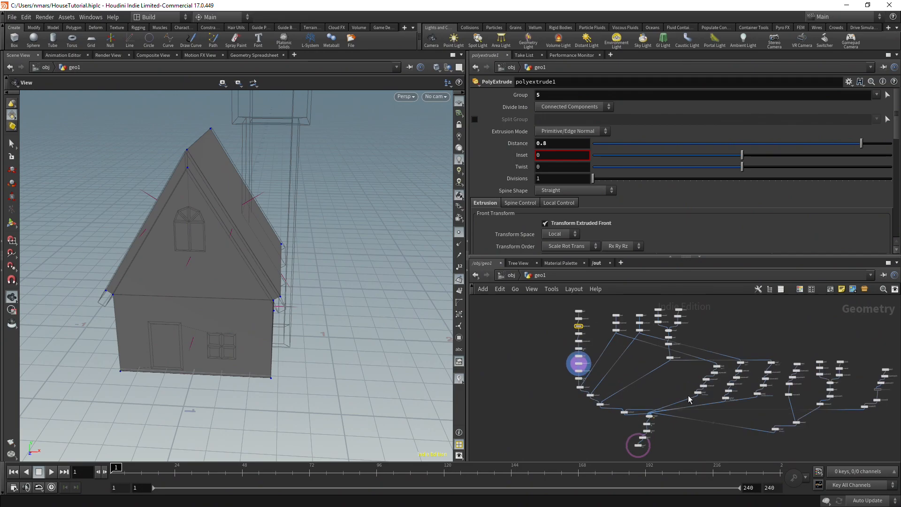
pyautogui.scroll(2, 598, 374)
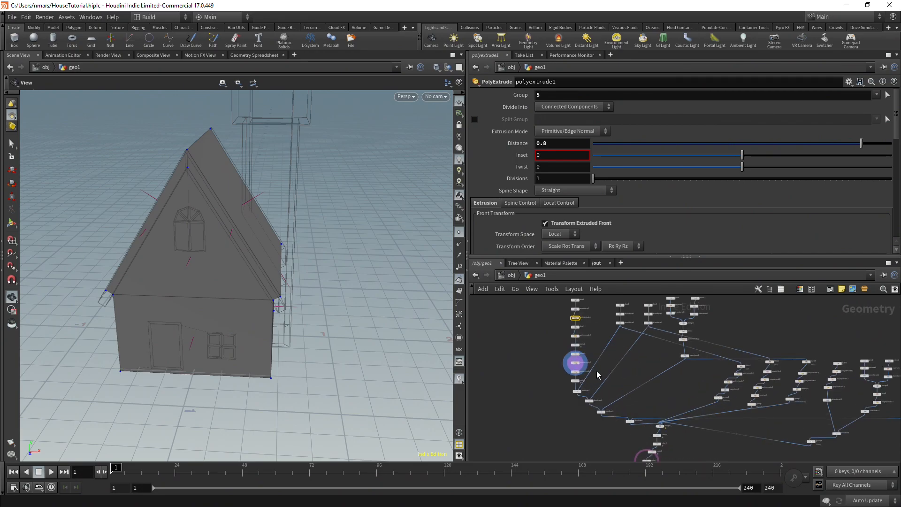
pyautogui.scroll(2, 604, 356)
pyautogui.scroll(-3, 596, 399)
pyautogui.scroll(3, 612, 411)
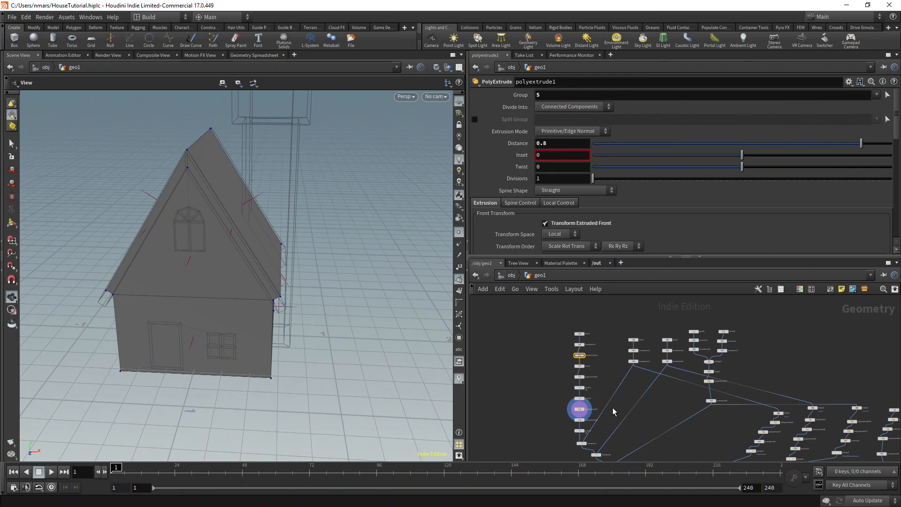
pyautogui.scroll(2, 595, 403)
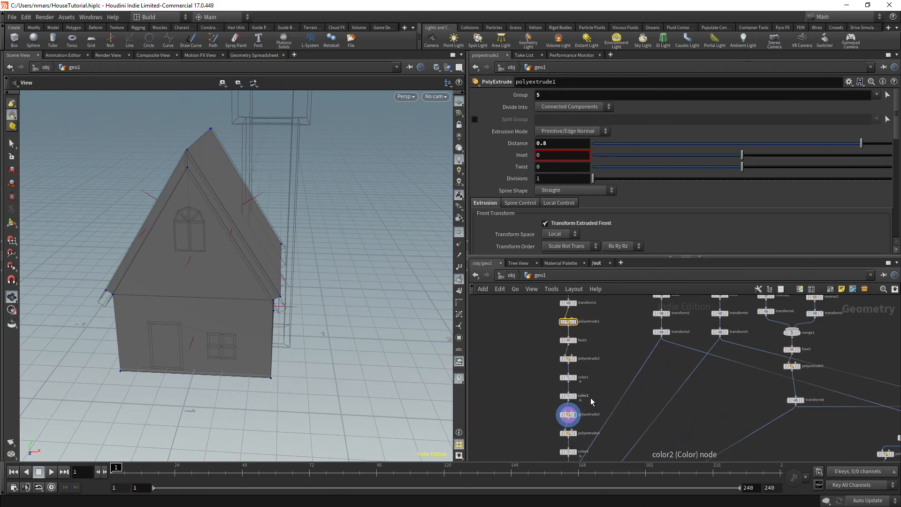
pyautogui.click(568, 432)
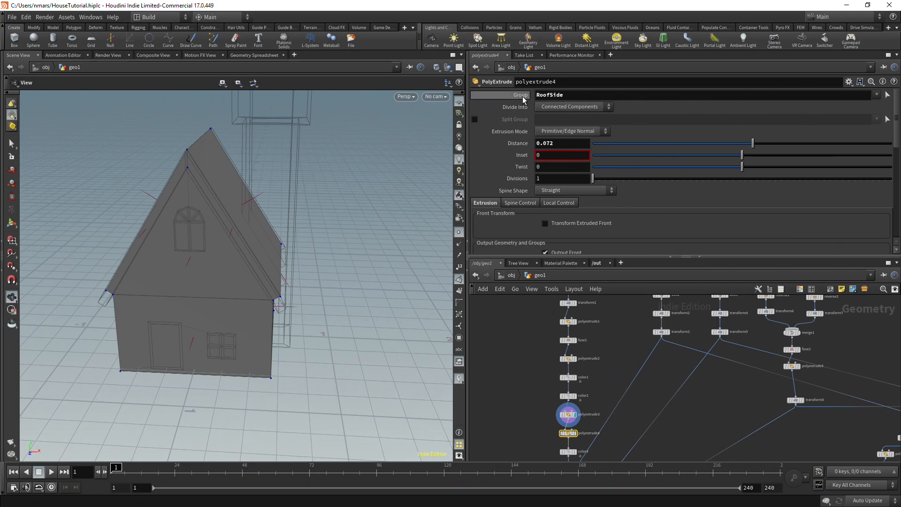
pyautogui.scroll(2, 575, 455)
pyautogui.click(565, 395)
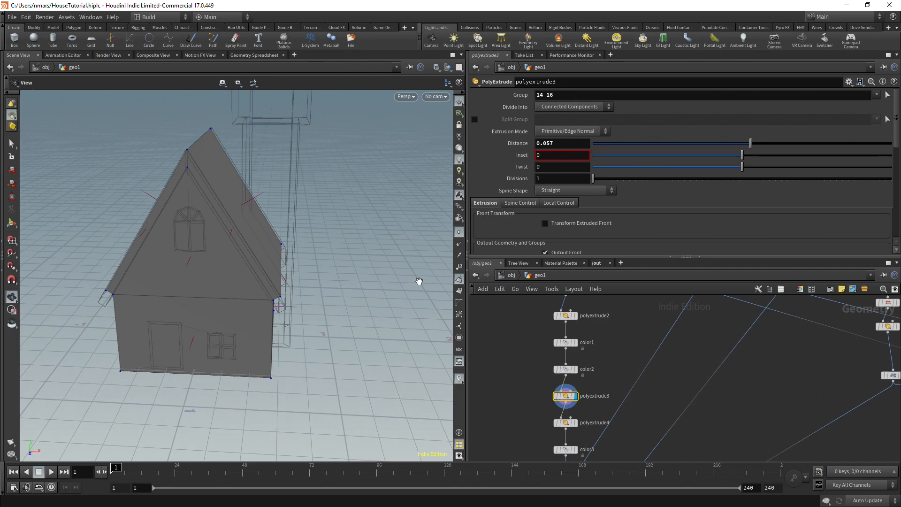
# Display the door box at transform3, and return the display to the finished house at color7.
pyautogui.scroll(-3, 692, 409)
pyautogui.moveTo(716, 427); pyautogui.dragTo(637, 419, button='middle')
pyautogui.scroll(2, 631, 379)
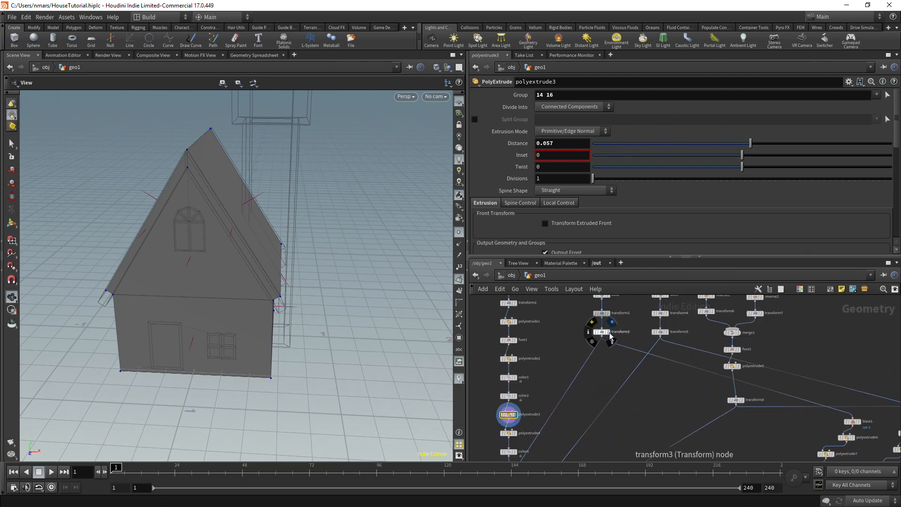
pyautogui.click(609, 331)
pyautogui.scroll(-4, 632, 358)
pyautogui.scroll(5, 633, 358)
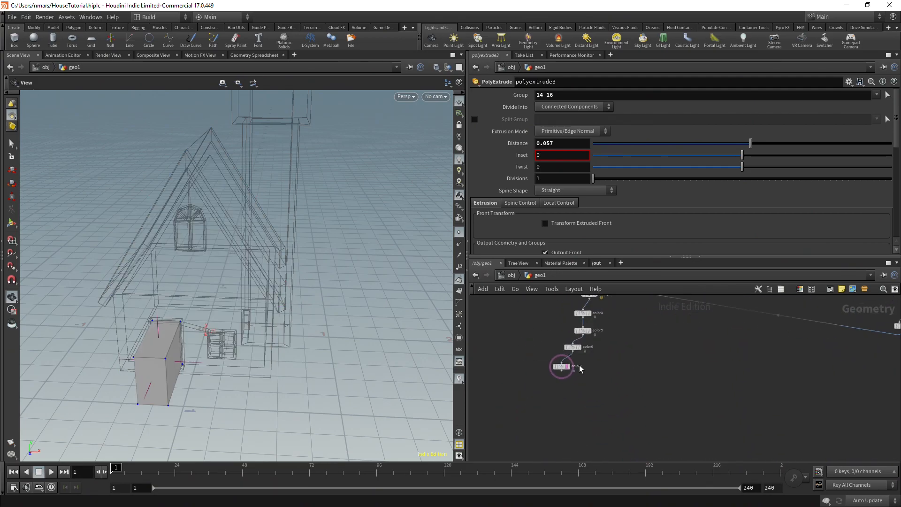
pyautogui.click(570, 368)
# Inspect the translate values of transform3 and view the door position on the house front.
pyautogui.scroll(-4, 645, 369)
pyautogui.moveTo(625, 342); pyautogui.dragTo(602, 375, button='middle')
pyautogui.scroll(5, 603, 380)
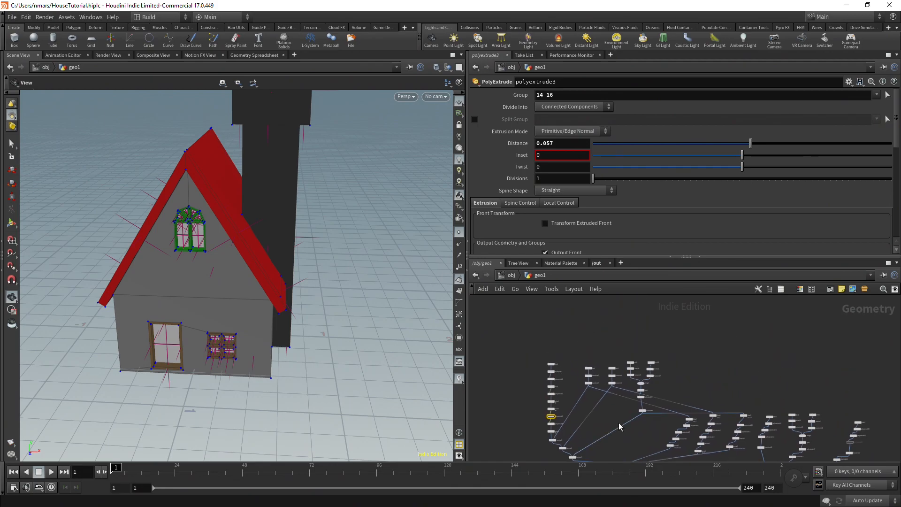
pyautogui.click(582, 409)
pyautogui.moveTo(596, 129)
pyautogui.mouseDown(button='middle')
pyautogui.moveTo(610, 125)
pyautogui.moveTo(600, 131)
pyautogui.mouseUp(button='middle')
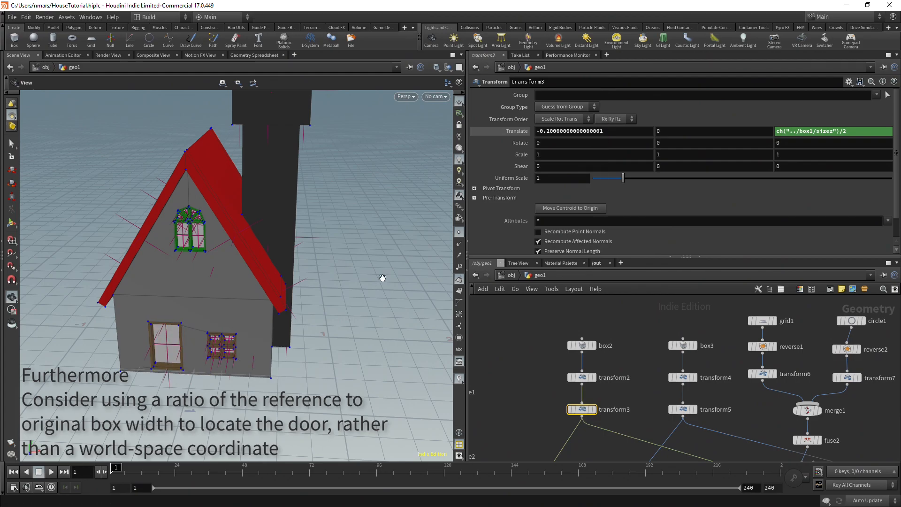
pyautogui.moveTo(395, 274); pyautogui.dragTo(364, 272)
pyautogui.moveTo(364, 271); pyautogui.dragTo(310, 314, button='right')
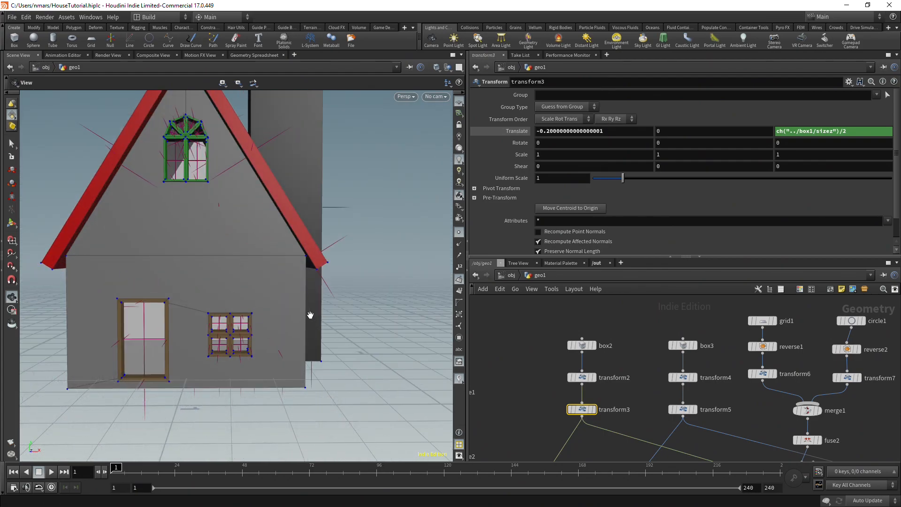
# Insert a Divide node between merge2 and color4.
pyautogui.scroll(-4, 610, 399)
pyautogui.moveTo(631, 425); pyautogui.dragTo(635, 312, button='middle')
pyautogui.scroll(-2, 637, 340)
pyautogui.scroll(3, 661, 400)
pyautogui.moveTo(661, 411); pyautogui.dragTo(644, 353, button='middle')
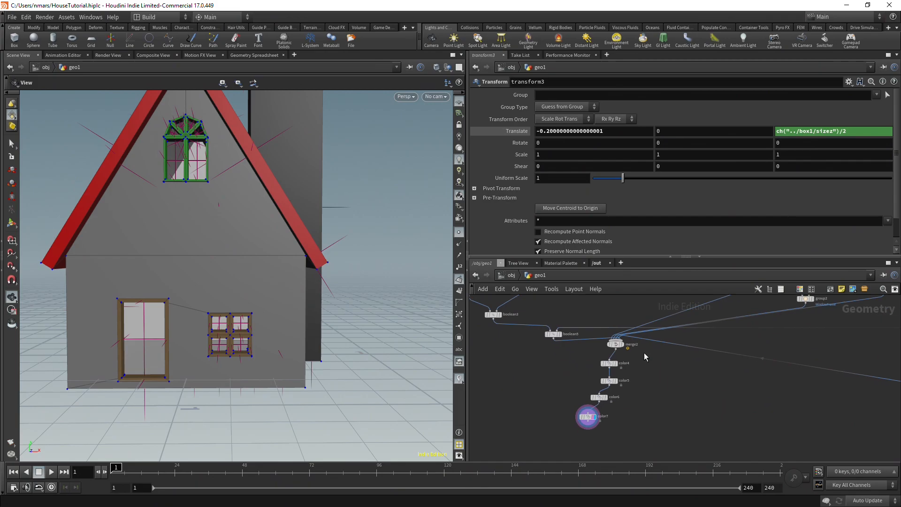
pyautogui.scroll(1, 645, 353)
pyautogui.scroll(3, 241, 286)
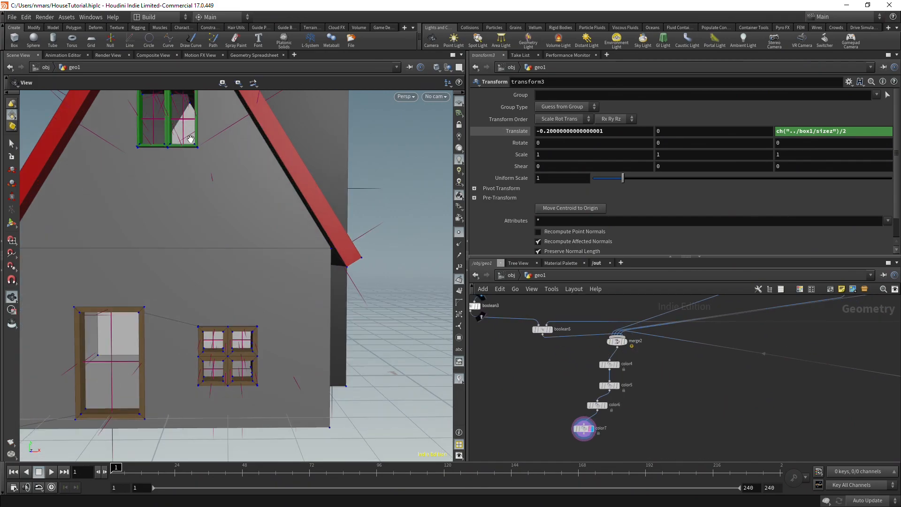
pyautogui.press('Tab')
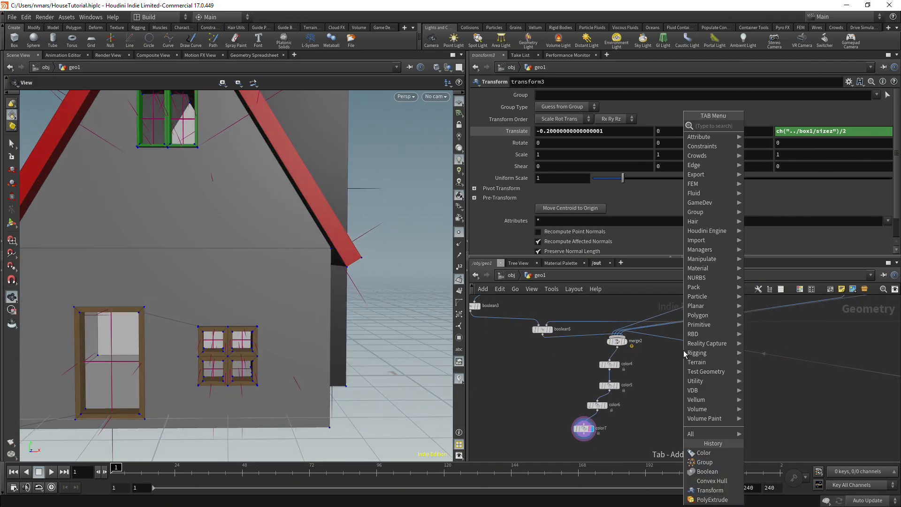
pyautogui.write('nor')
pyautogui.press('Return')
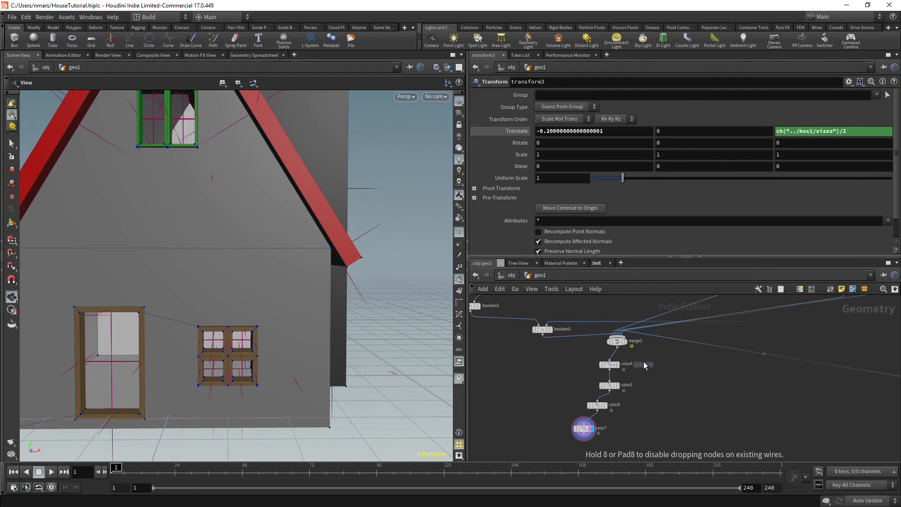
pyautogui.click(643, 362)
pyautogui.scroll(2, 647, 358)
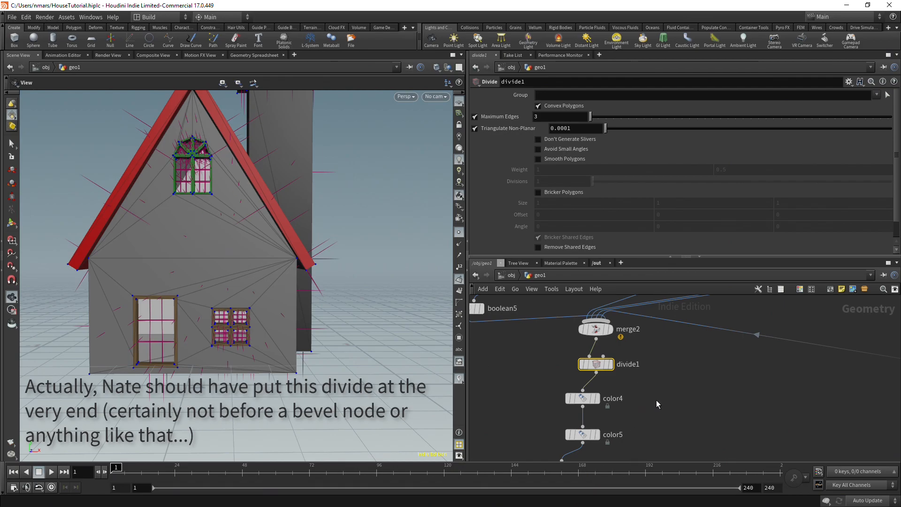
# Insert a PolyBevel node between divide1 and color4.
pyautogui.press('Tab')
pyautogui.write('poly')
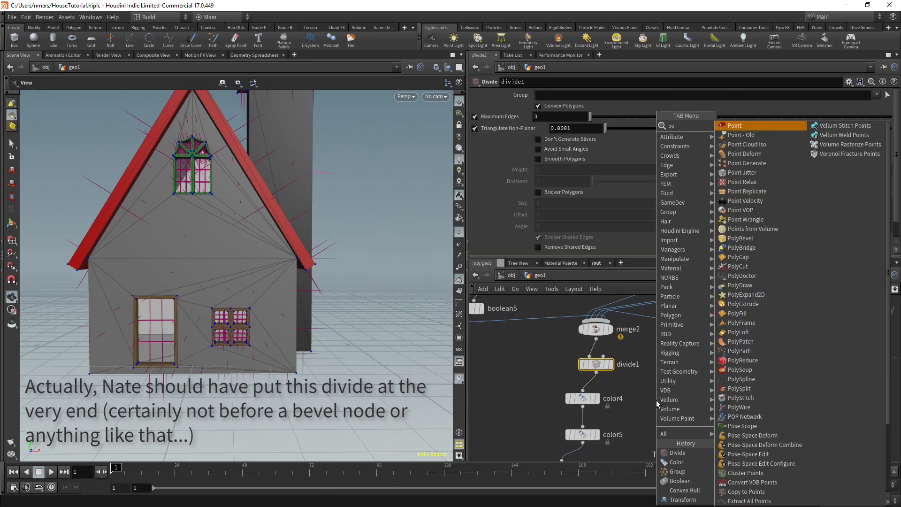
pyautogui.press('Return')
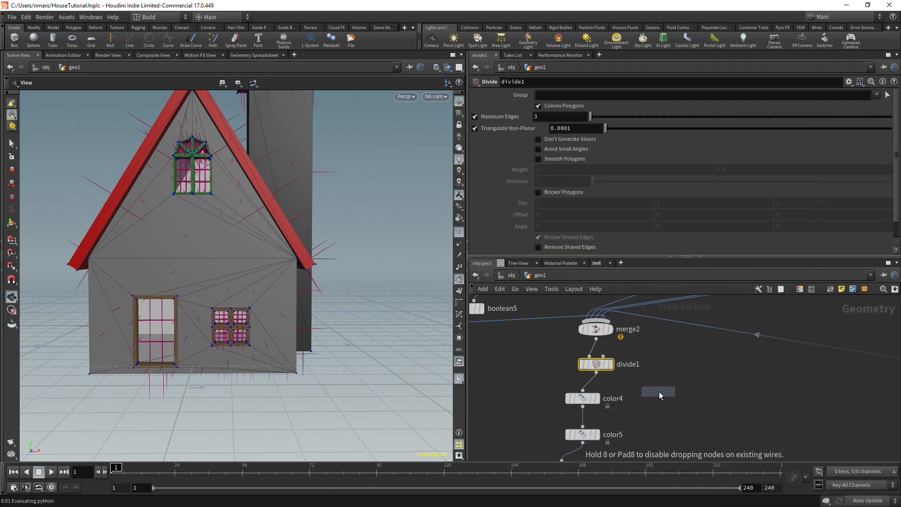
pyautogui.click(659, 395)
pyautogui.scroll(3, 610, 390)
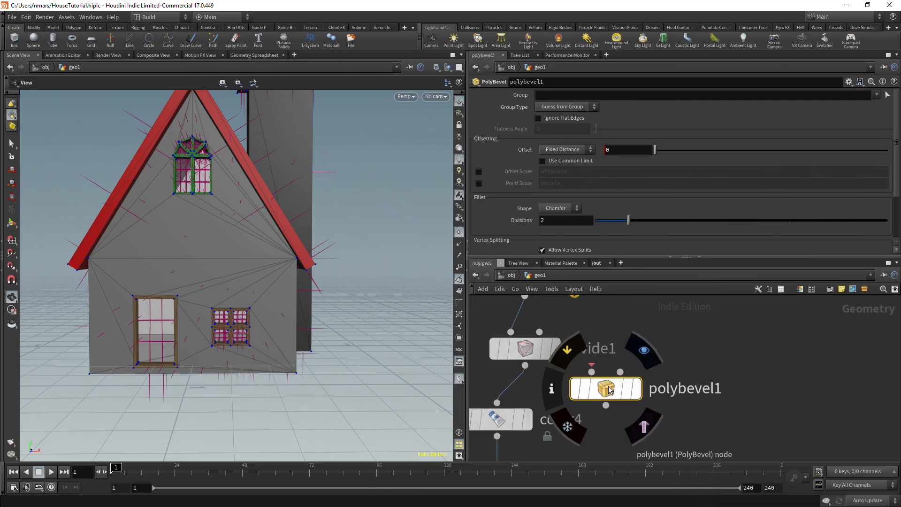
pyautogui.moveTo(607, 389); pyautogui.dragTo(519, 426)
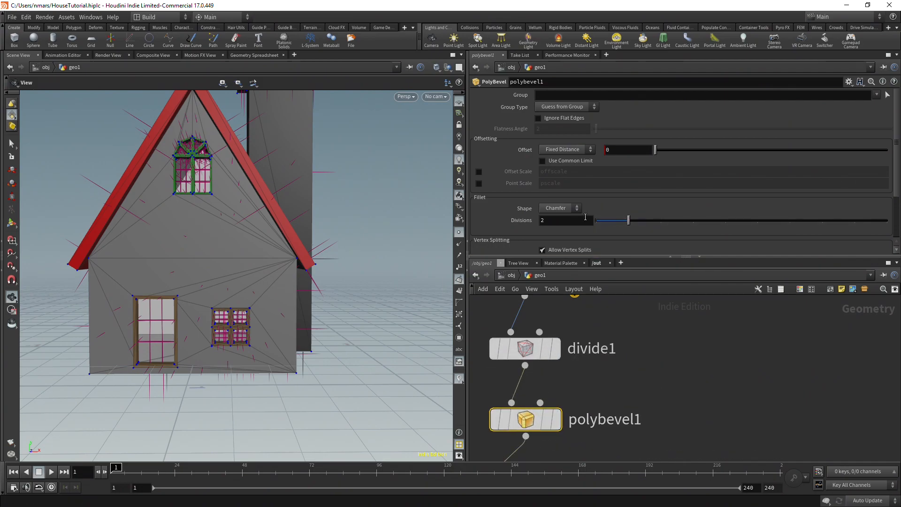
# Set polybevel1 to offset 0.001 and 1 division, ignoring flat edges with a flatness angle of 15.
pyautogui.moveTo(655, 150); pyautogui.dragTo(656, 150)
pyautogui.press('Return')
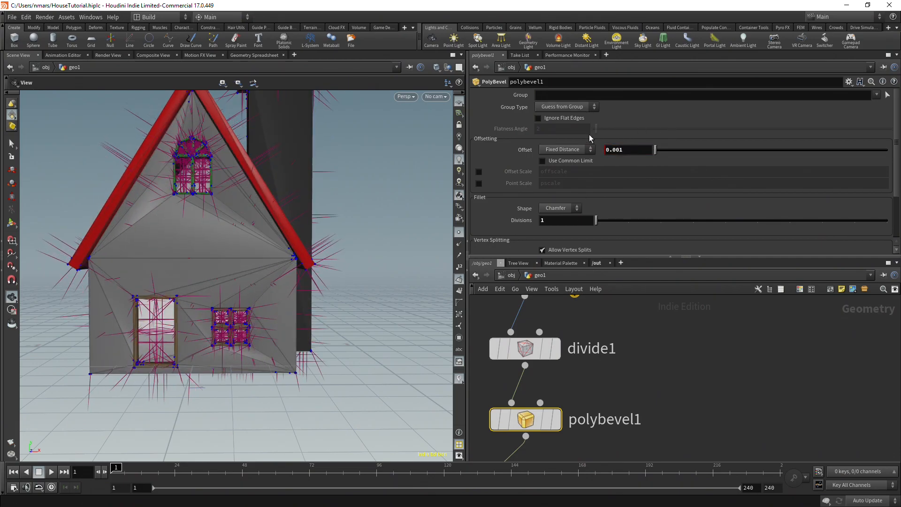
pyautogui.click(558, 118)
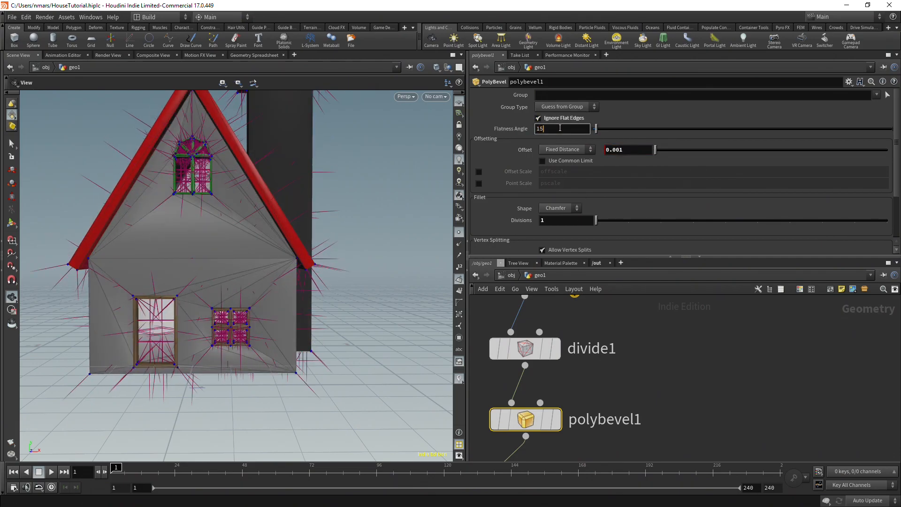
pyautogui.scroll(3, 352, 146)
pyautogui.click(435, 69)
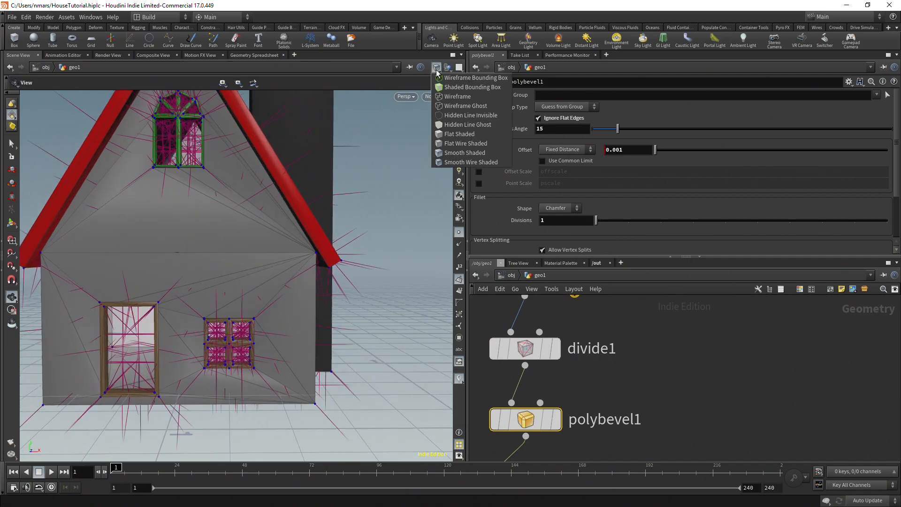
pyautogui.click(718, 371)
# Add a Normal node connected after color7.
pyautogui.scroll(-5, 723, 380)
pyautogui.scroll(3, 675, 403)
pyautogui.click(629, 342)
pyautogui.press('Tab')
pyautogui.write('norm')
pyautogui.press('Return')
pyautogui.click(583, 362)
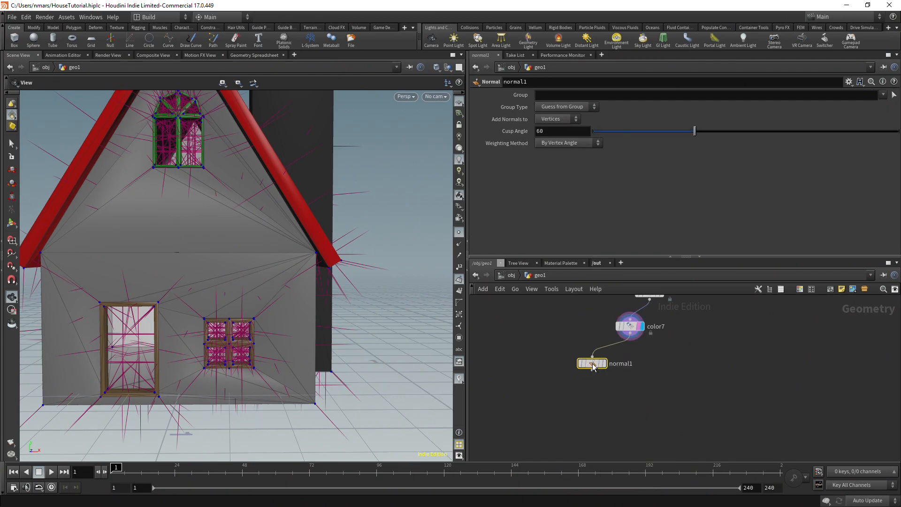
# Display normal1 with its cusp angle set to 0 and hide the primitive normals in the viewport.
pyautogui.moveTo(238, 272); pyautogui.dragTo(366, 238, button='right')
pyautogui.moveTo(366, 239); pyautogui.dragTo(316, 298, button='middle')
pyautogui.moveTo(316, 297); pyautogui.dragTo(409, 303)
pyautogui.click(460, 282)
pyautogui.moveTo(356, 293); pyautogui.dragTo(290, 304, button='right')
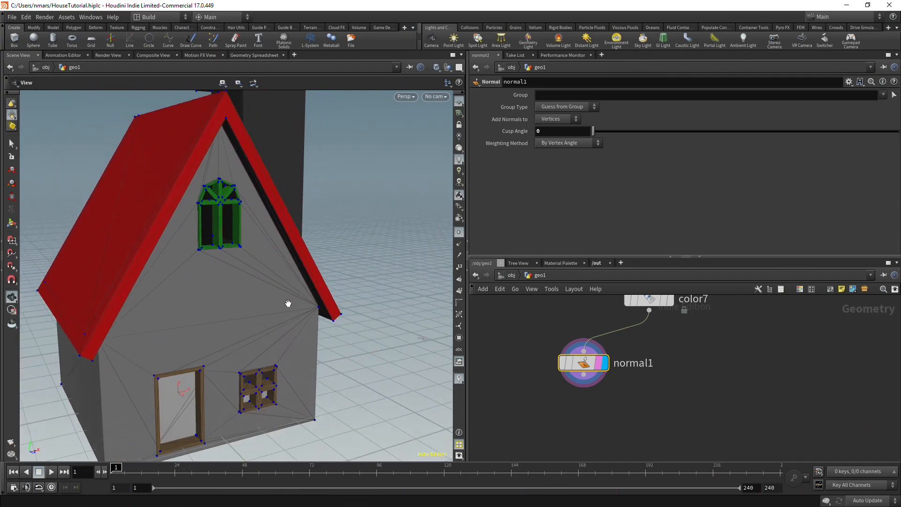
# Raise the offset of polybevel1 to 0.01 and check the bevelled edges and the vertex splitting options.
pyautogui.moveTo(290, 304); pyautogui.dragTo(255, 302)
pyautogui.moveTo(117, 403); pyautogui.dragTo(197, 376, button='middle')
pyautogui.moveTo(197, 375); pyautogui.dragTo(247, 339, button='right')
pyautogui.moveTo(247, 339); pyautogui.dragTo(334, 333)
pyautogui.scroll(-3, 588, 362)
pyautogui.moveTo(650, 320); pyautogui.dragTo(652, 412, button='middle')
pyautogui.moveTo(718, 346); pyautogui.dragTo(691, 404, button='middle')
pyautogui.scroll(2, 672, 369)
pyautogui.click(637, 361)
pyautogui.moveTo(652, 151); pyautogui.dragTo(658, 153)
pyautogui.moveTo(398, 231); pyautogui.dragTo(327, 245)
pyautogui.scroll(-3, 585, 201)
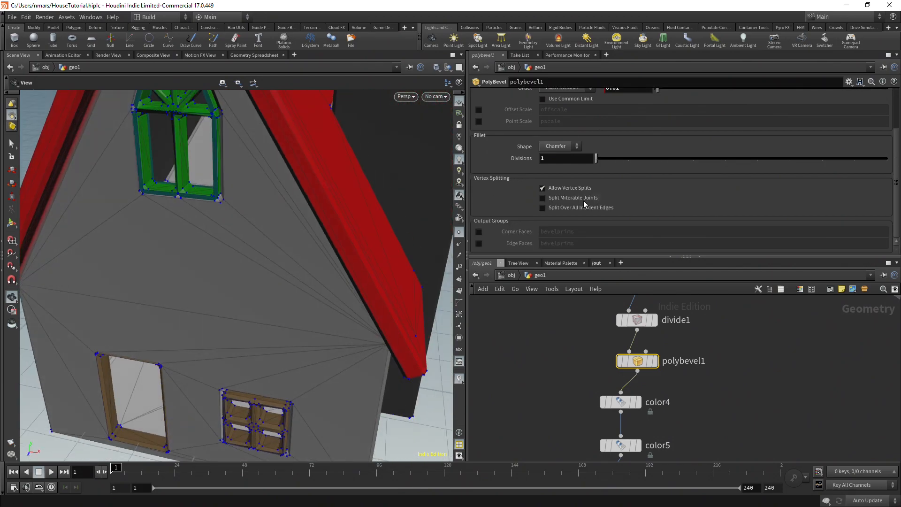
# Compare the bevelled door and windows with Allow Vertex Splits turned off, and turn the option back on.
pyautogui.click(575, 189)
pyautogui.scroll(-3, 235, 272)
pyautogui.scroll(5, 269, 212)
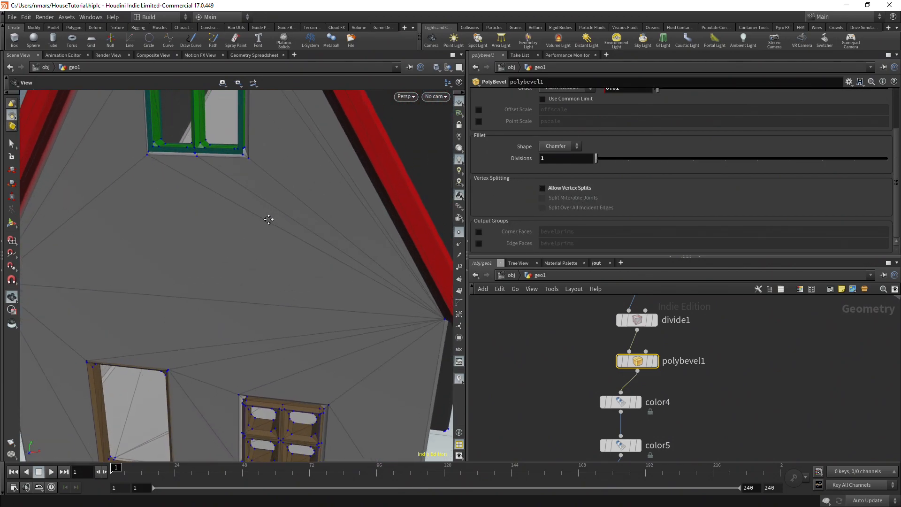
pyautogui.moveTo(269, 212); pyautogui.dragTo(268, 243, button='middle')
pyautogui.scroll(4, 268, 243)
pyautogui.moveTo(267, 243); pyautogui.dragTo(346, 244)
pyautogui.scroll(-1, 271, 243)
pyautogui.scroll(-6, 299, 264)
pyautogui.click(550, 190)
pyautogui.scroll(3, 294, 242)
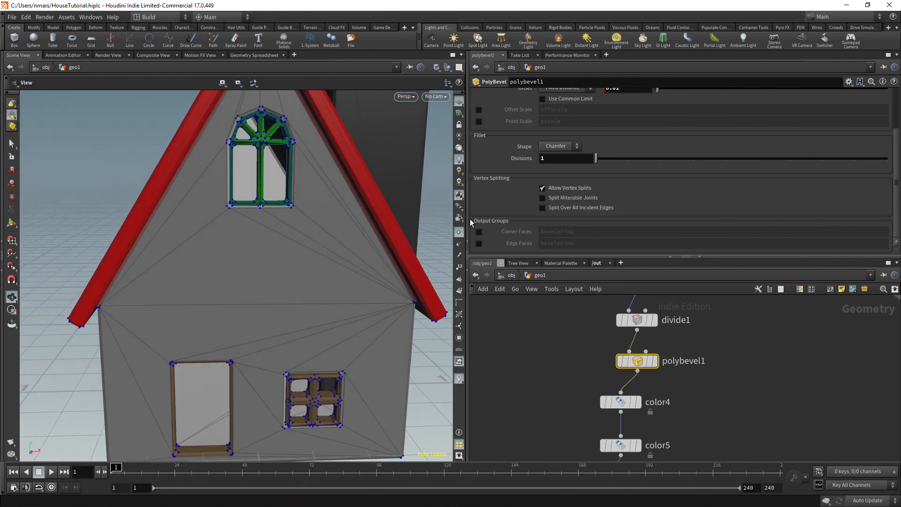
# Set the offset of polybevel1 to 0.005 and inspect the bevelled house from several distances.
pyautogui.scroll(2, 623, 123)
pyautogui.write('05')
pyautogui.press('Return')
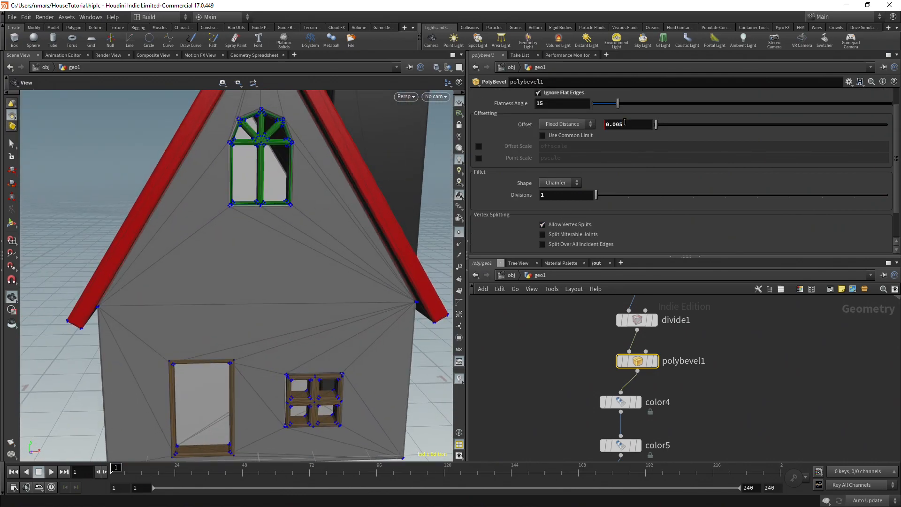
pyautogui.scroll(1, 620, 198)
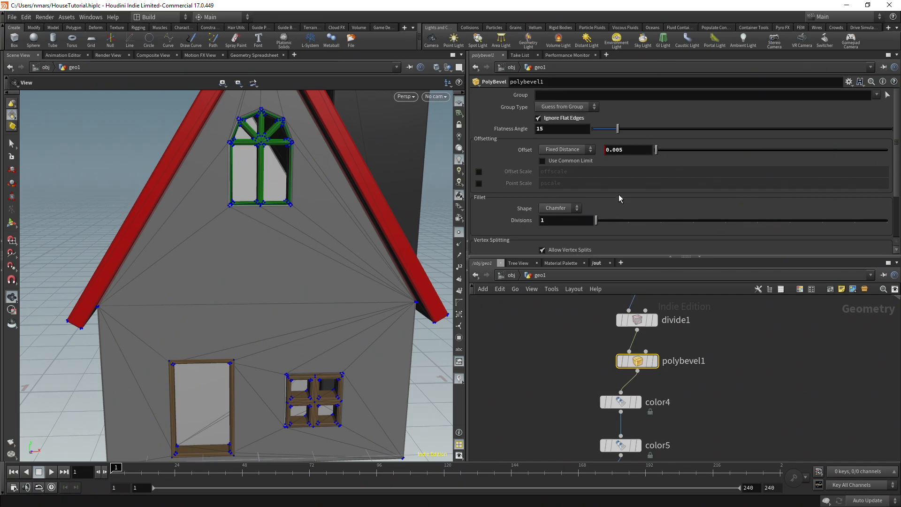
pyautogui.scroll(-5, 240, 263)
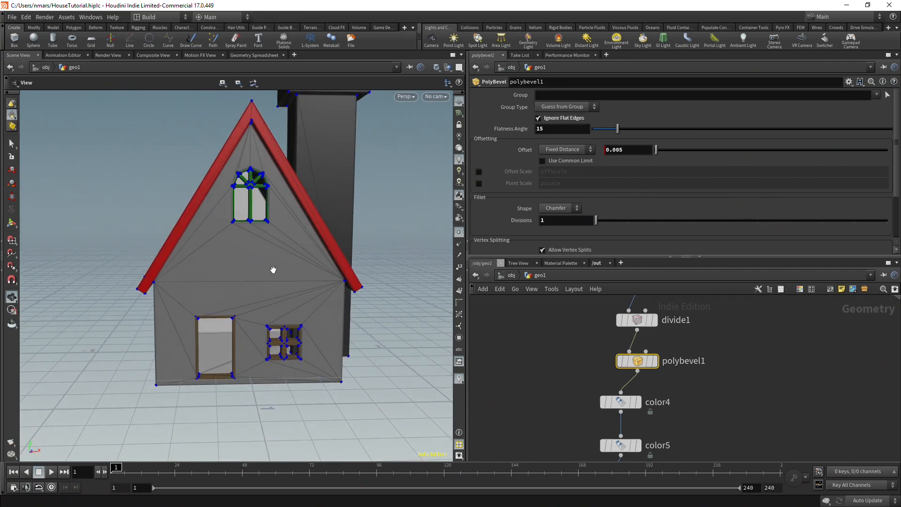
pyautogui.moveTo(313, 273); pyautogui.dragTo(300, 279)
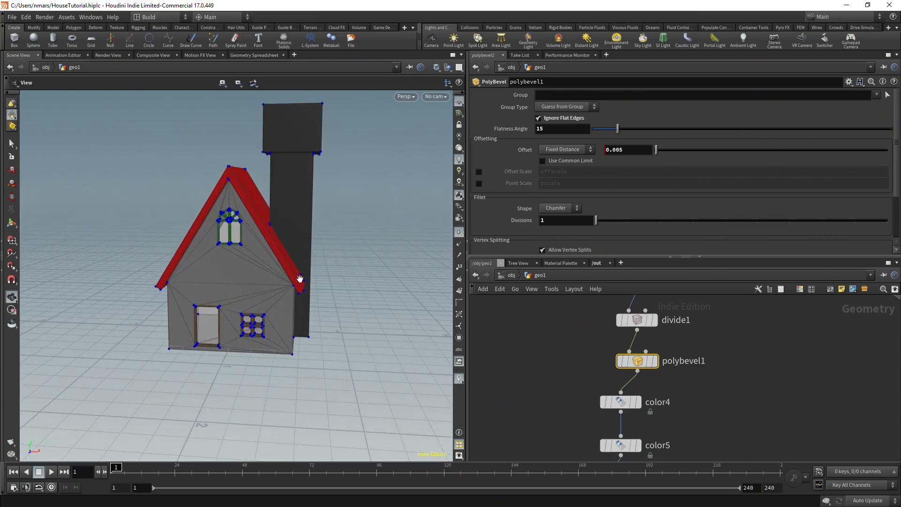
pyautogui.moveTo(292, 283); pyautogui.dragTo(296, 289)
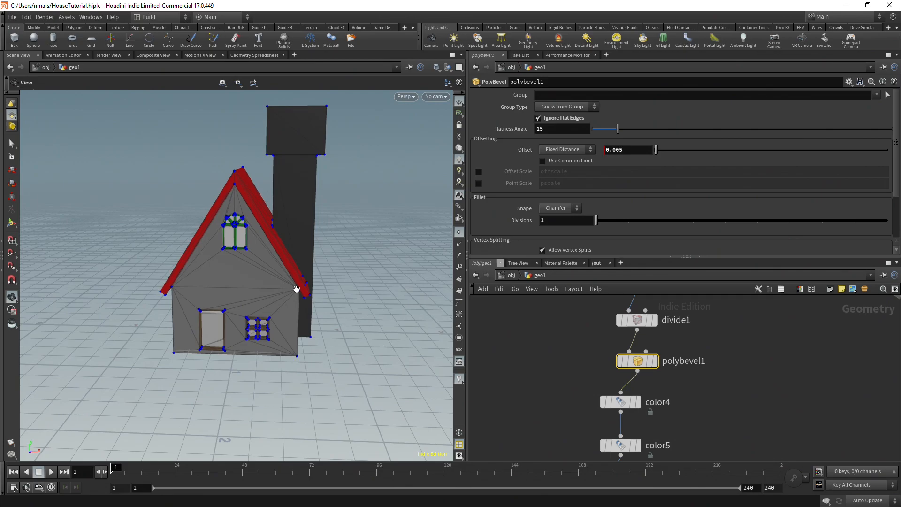
pyautogui.scroll(5, 266, 324)
pyautogui.scroll(4, 271, 292)
pyautogui.moveTo(257, 322); pyautogui.dragTo(284, 274, button='middle')
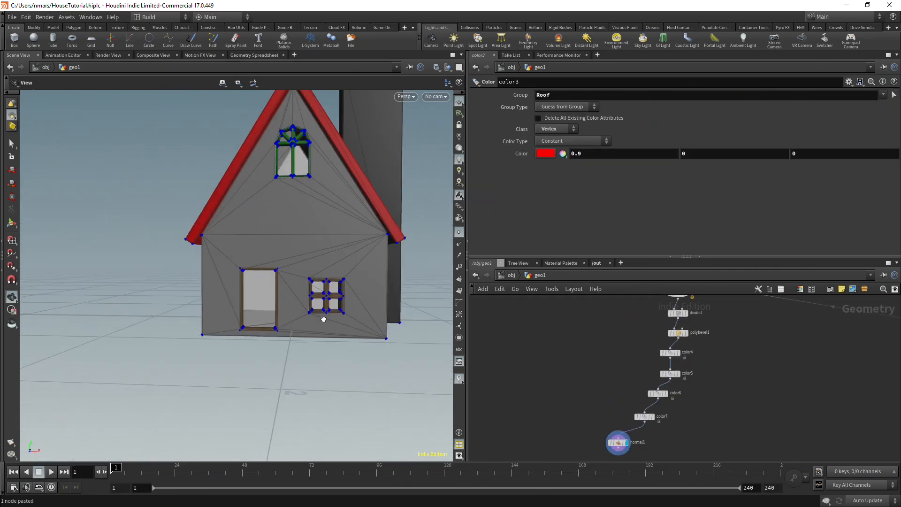
pyautogui.moveTo(322, 318); pyautogui.dragTo(305, 329)
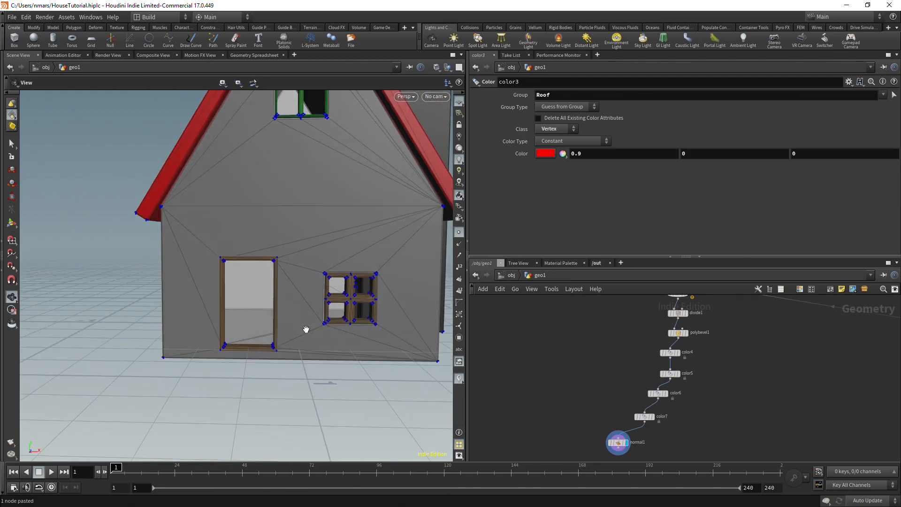
# Duplicate boolean1 with its input connections and display the copy.
pyautogui.scroll(-4, 537, 367)
pyautogui.moveTo(489, 328); pyautogui.dragTo(579, 395, button='middle')
pyautogui.scroll(5, 572, 361)
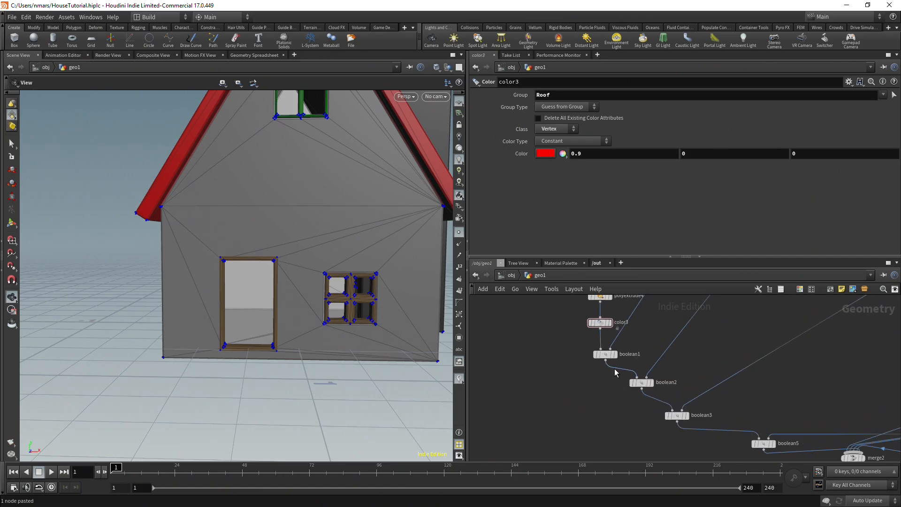
pyautogui.click(606, 358)
pyautogui.hotkey('ctrl', 'c')
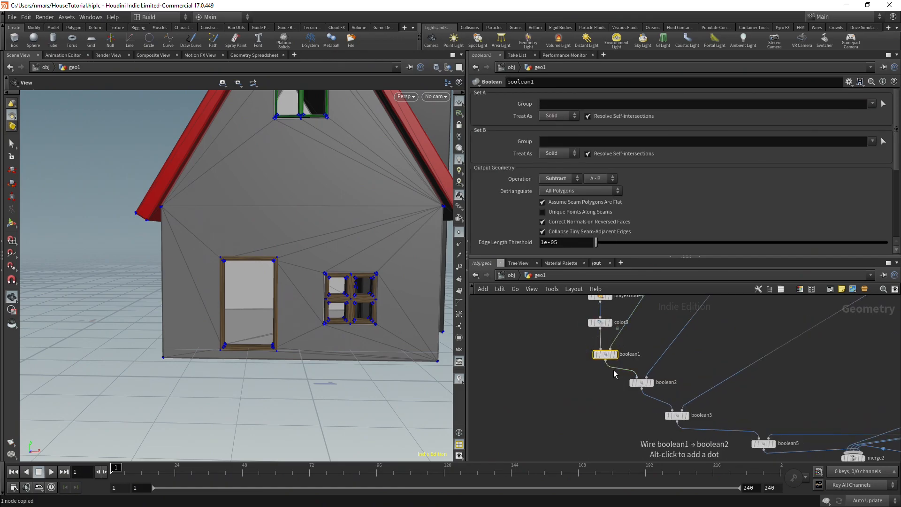
pyautogui.hotkey('ctrl', 'v')
pyautogui.scroll(3, 595, 380)
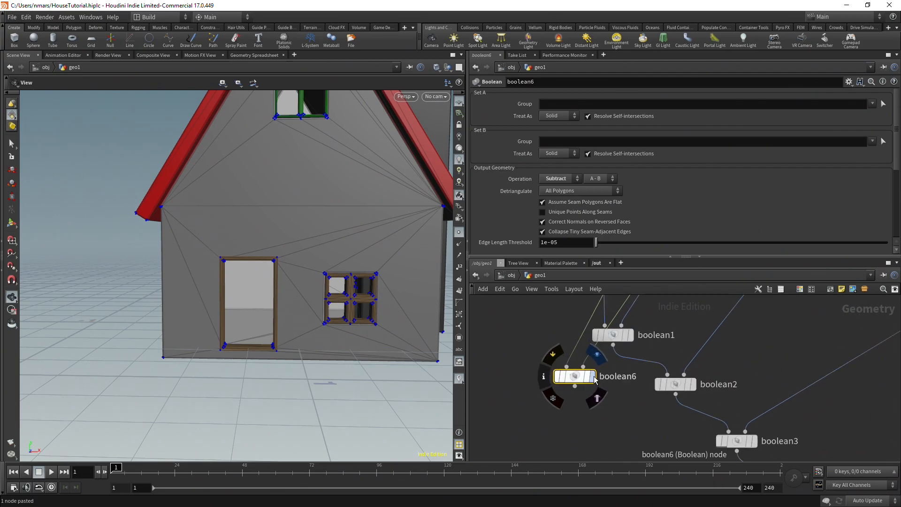
pyautogui.click(592, 375)
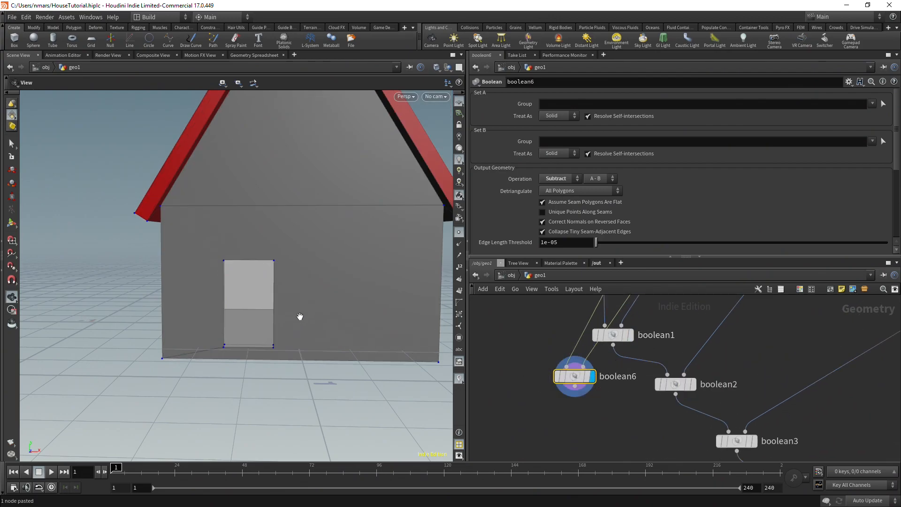
# Set the operation of boolean6 to Intersect and inspect the resulting door block.
pyautogui.click(558, 179)
pyautogui.click(554, 197)
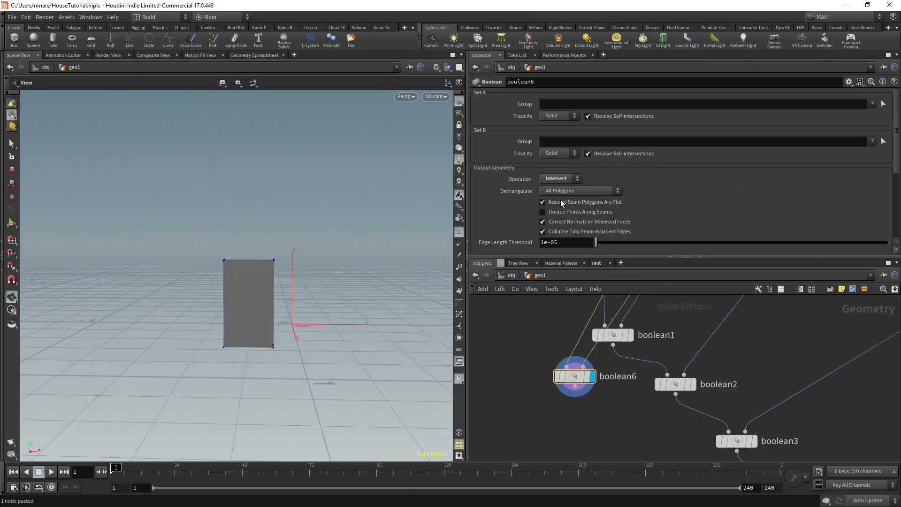
pyautogui.moveTo(208, 309); pyautogui.dragTo(619, 427)
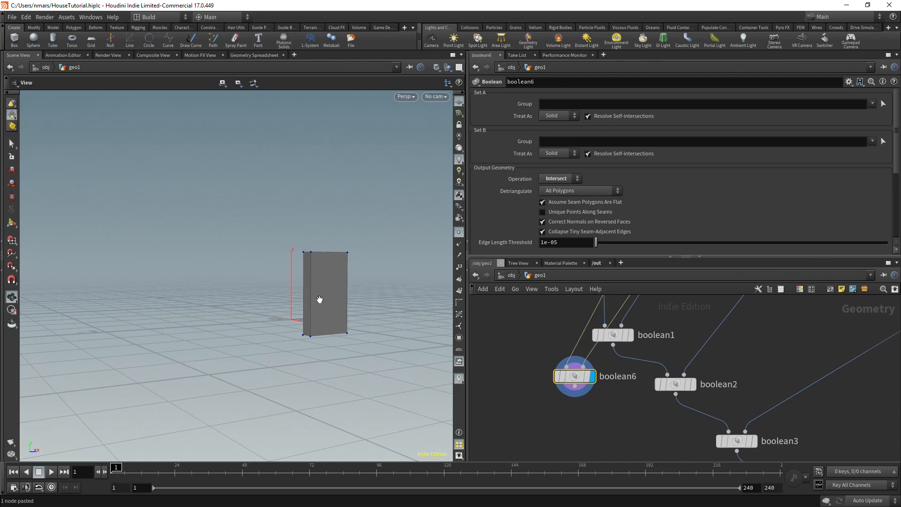
pyautogui.moveTo(320, 299); pyautogui.dragTo(335, 256)
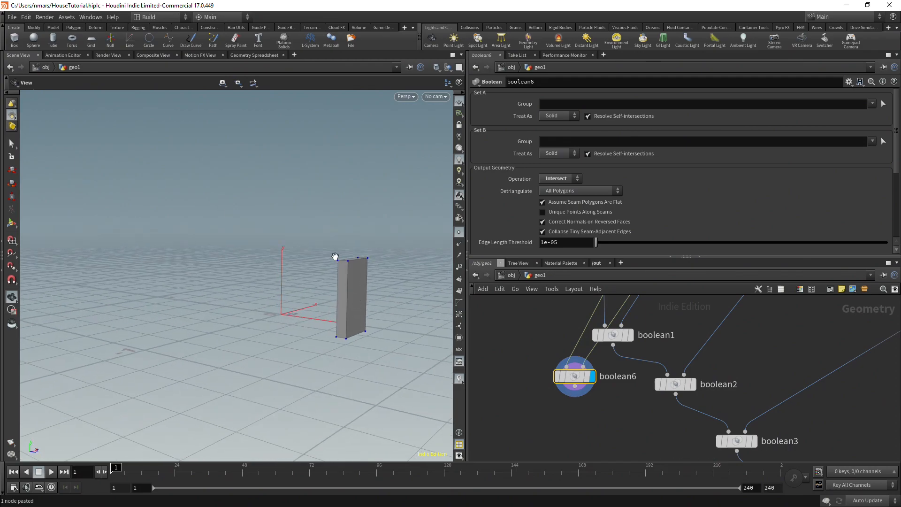
# Add a Group node after boolean6, name its group ActualDoor, and wire it into merge2.
pyautogui.click(577, 392)
pyautogui.press('Tab')
pyautogui.write('group')
pyautogui.press('Return')
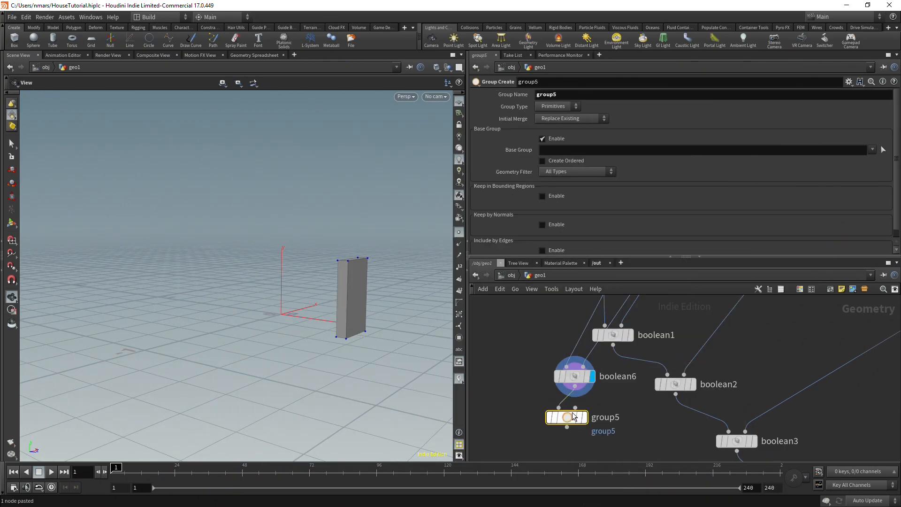
pyautogui.click(572, 416)
pyautogui.doubleClick(573, 95)
pyautogui.write('ActualDoor')
pyautogui.press('Return')
pyautogui.scroll(-3, 619, 375)
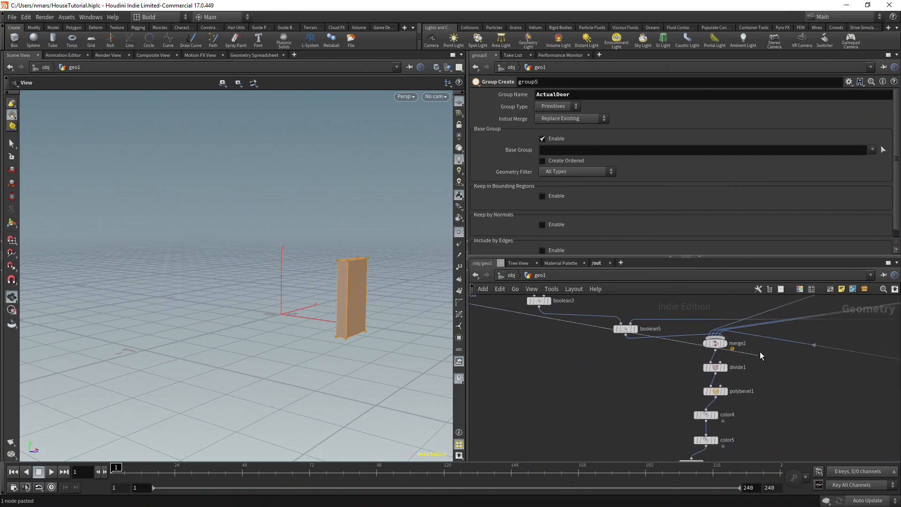
# Insert a Color node between color7 and normal1, and display normal1.
pyautogui.press('Tab')
pyautogui.write('color')
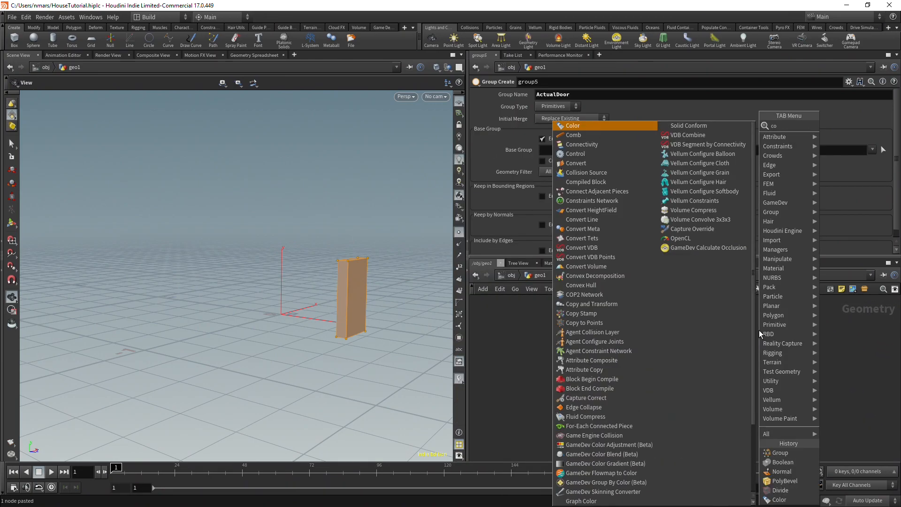
pyautogui.press('Return')
pyautogui.click(616, 413)
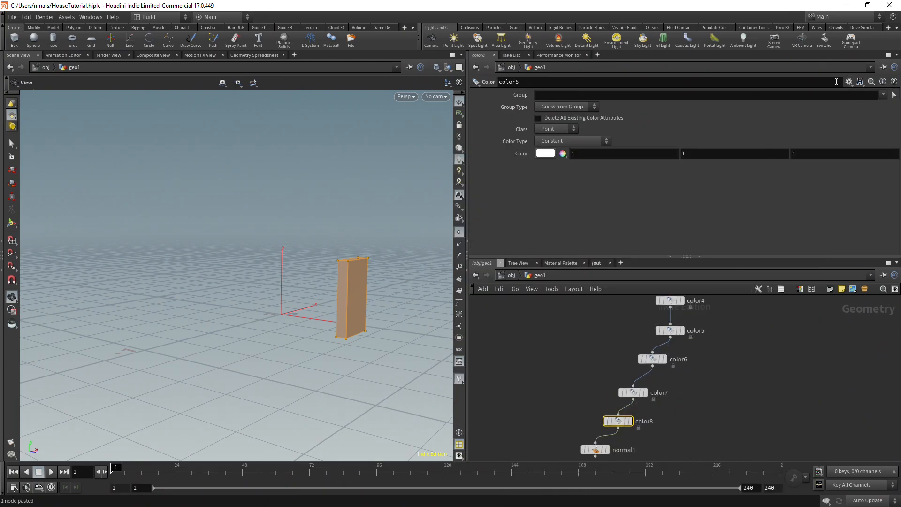
pyautogui.click(630, 421)
pyautogui.moveTo(630, 430); pyautogui.dragTo(630, 410, button='middle')
pyautogui.click(606, 429)
# Set color8 to the Vertex class, restrict it to the ActualDoor group and colour it blue.
pyautogui.click(554, 128)
pyautogui.click(551, 165)
pyautogui.click(883, 95)
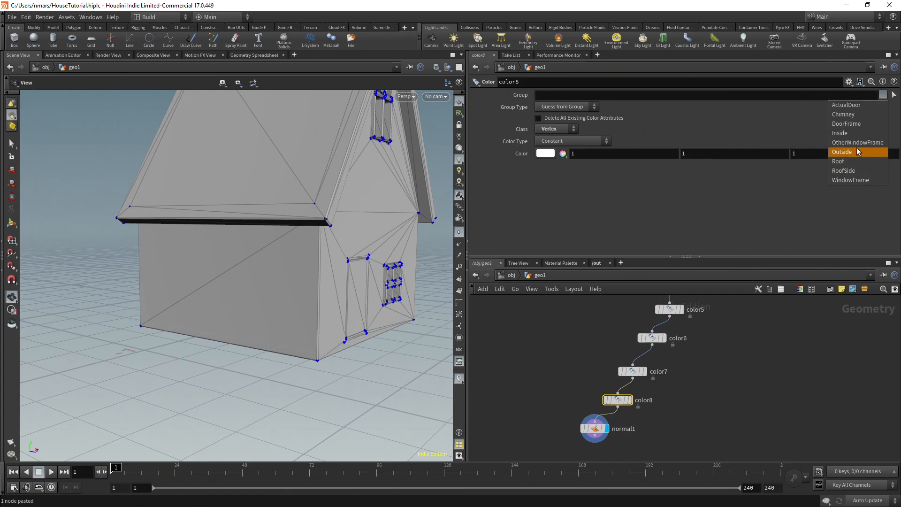
pyautogui.click(845, 102)
pyautogui.click(546, 153)
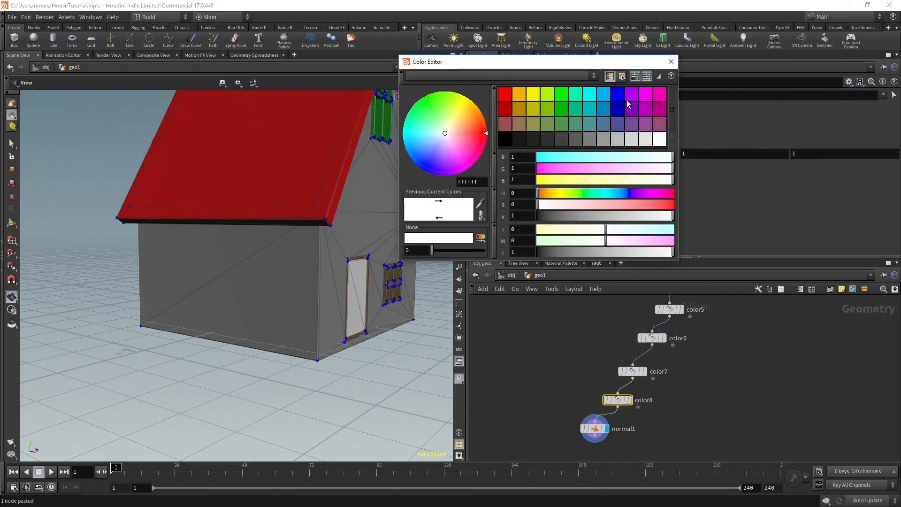
pyautogui.click(631, 104)
pyautogui.click(671, 62)
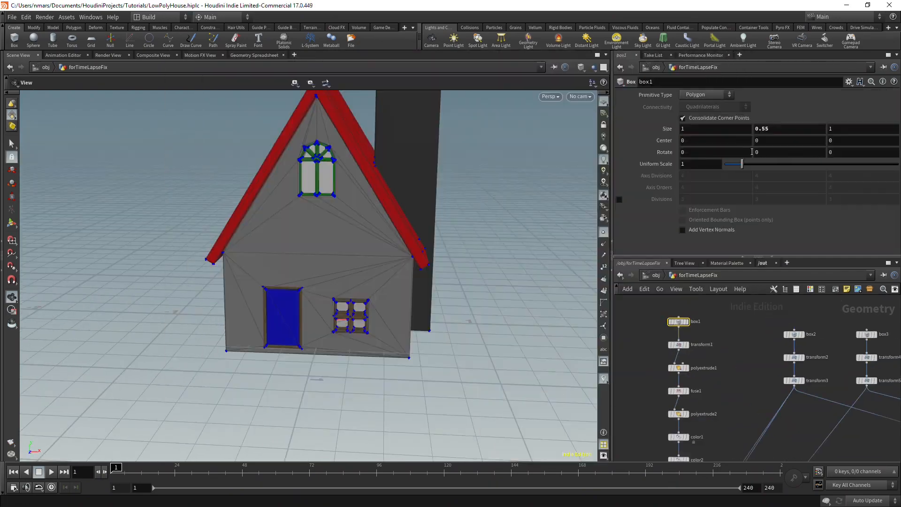
# Review the parameters of the chimney's tube1 node and look at the house from other angles.
pyautogui.click(728, 342)
pyautogui.click(679, 308)
pyautogui.click(734, 379)
pyautogui.click(661, 314)
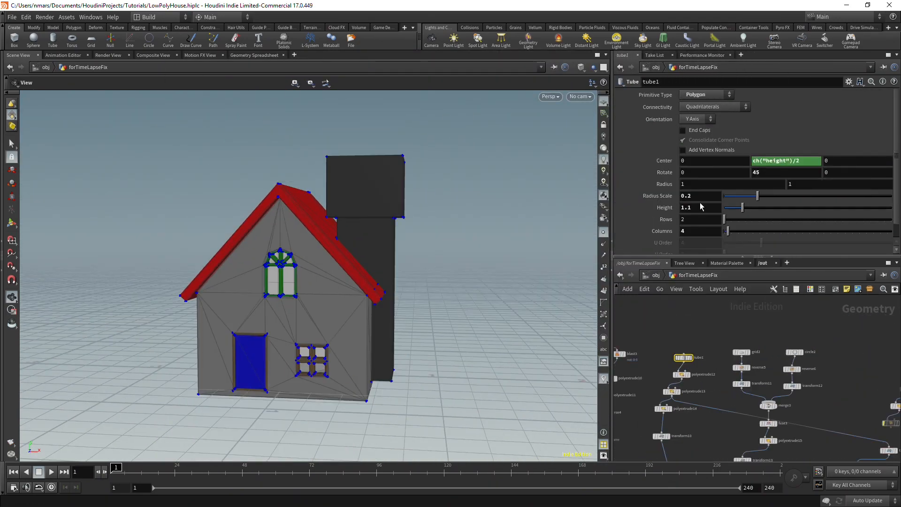
pyautogui.moveTo(807, 144); pyautogui.dragTo(811, 145)
pyautogui.click(679, 366)
pyautogui.moveTo(420, 375); pyautogui.dragTo(278, 287)
# Close the open base of the chimney with a PolyFill node on boundary p4-7-6-5-4.
pyautogui.click(670, 370)
pyautogui.click(703, 332)
pyautogui.click(666, 428)
pyautogui.moveTo(704, 418); pyautogui.dragTo(692, 309, button='middle')
pyautogui.click(660, 349)
pyautogui.scroll(-4, 724, 390)
pyautogui.click(708, 108)
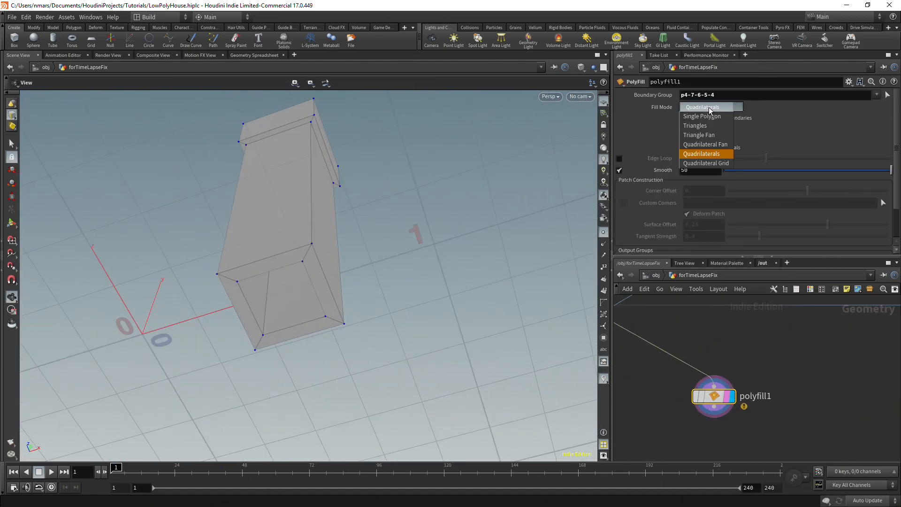
pyautogui.moveTo(329, 281); pyautogui.dragTo(343, 394)
# Delete the selected network items and set the inset of polyextrude6 to -0.019.
pyautogui.moveTo(752, 331); pyautogui.dragTo(802, 361)
pyautogui.press('Delete')
pyautogui.click(796, 366)
pyautogui.click(795, 404)
pyautogui.click(750, 370)
pyautogui.moveTo(788, 406); pyautogui.dragTo(769, 419, button='middle')
pyautogui.moveTo(329, 282); pyautogui.dragTo(380, 344)
pyautogui.click(765, 396)
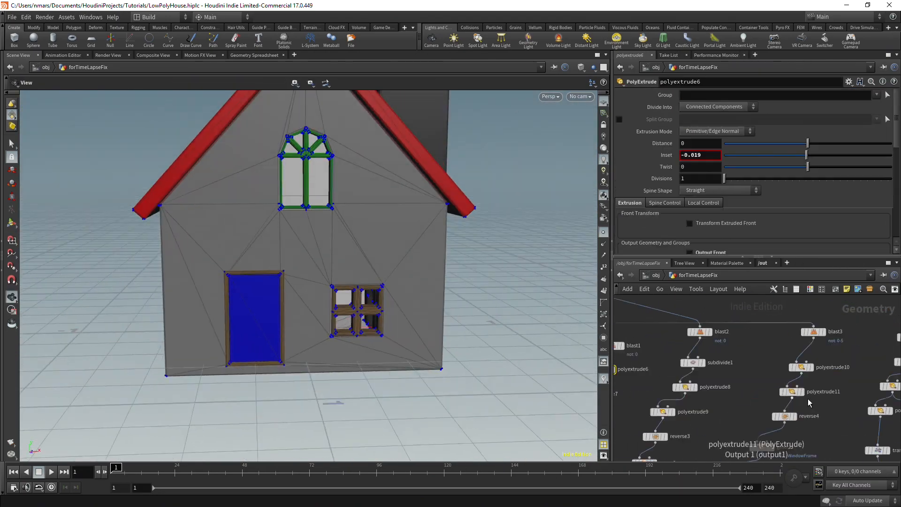
# Set the edited node's value to 0.6 and open the parameters of grid1.
pyautogui.click(710, 395)
pyautogui.click(701, 155)
pyautogui.click(710, 318)
pyautogui.doubleClick(700, 146)
pyautogui.write('0.6')
pyautogui.press('Return')
pyautogui.click(818, 316)
pyautogui.moveTo(329, 282); pyautogui.dragTo(332, 225)
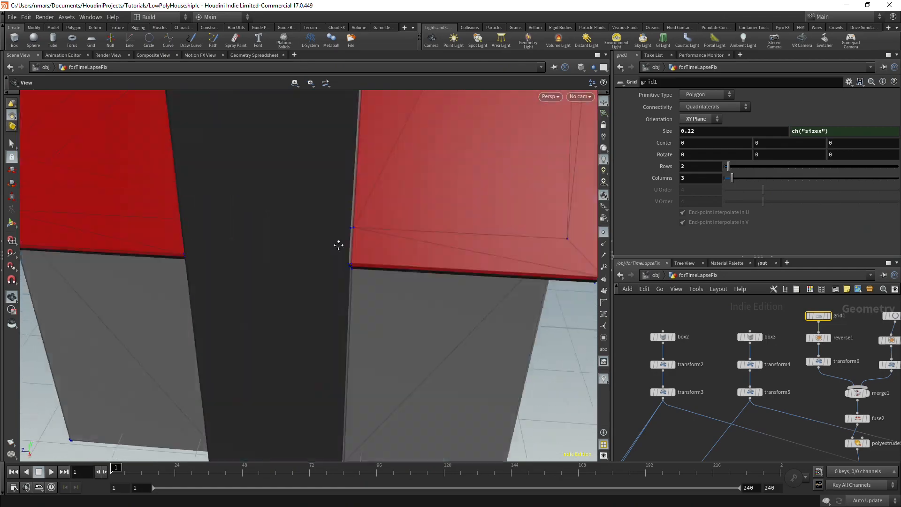
# Paste Mirror nodes into the network and display the house shell with its wall openings.
pyautogui.scroll(-5, 702, 374)
pyautogui.scroll(4, 702, 371)
pyautogui.click(780, 389)
pyautogui.click(786, 389)
pyautogui.hotkey('ctrl', 'v')
pyautogui.click(790, 332)
pyautogui.moveTo(329, 281); pyautogui.dragTo(429, 359)
pyautogui.hotkey('ctrl', 'v')
pyautogui.click(683, 153)
pyautogui.hotkey('ctrl', 'v')
pyautogui.click(803, 405)
pyautogui.scroll(-5, 698, 408)
pyautogui.click(631, 388)
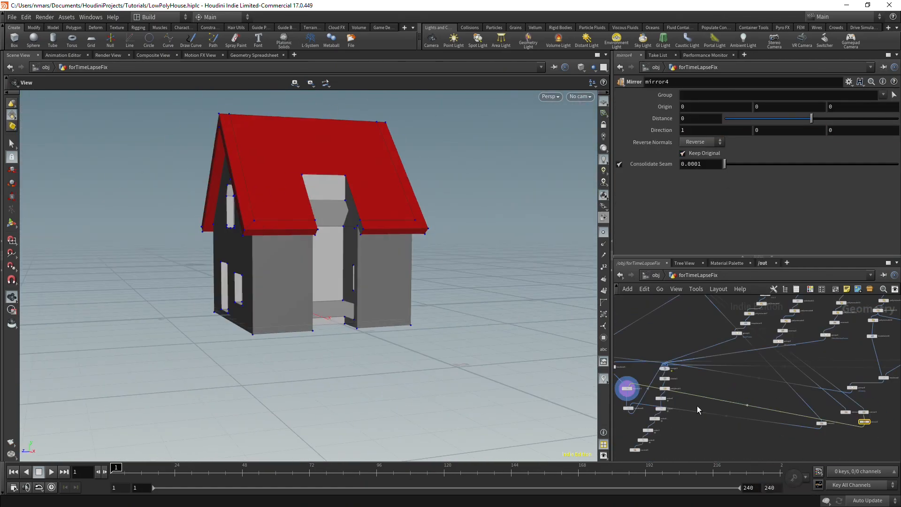
# Paste further mirror copies, with mirror2 using direction 0, 0, 1 and Keep Original turned off.
pyautogui.scroll(4, 698, 375)
pyautogui.moveTo(422, 324); pyautogui.dragTo(550, 338)
pyautogui.hotkey('ctrl', 'v')
pyautogui.scroll(-5, 810, 430)
pyautogui.hotkey('ctrl', 'v')
pyautogui.click(683, 153)
pyautogui.scroll(5, 800, 332)
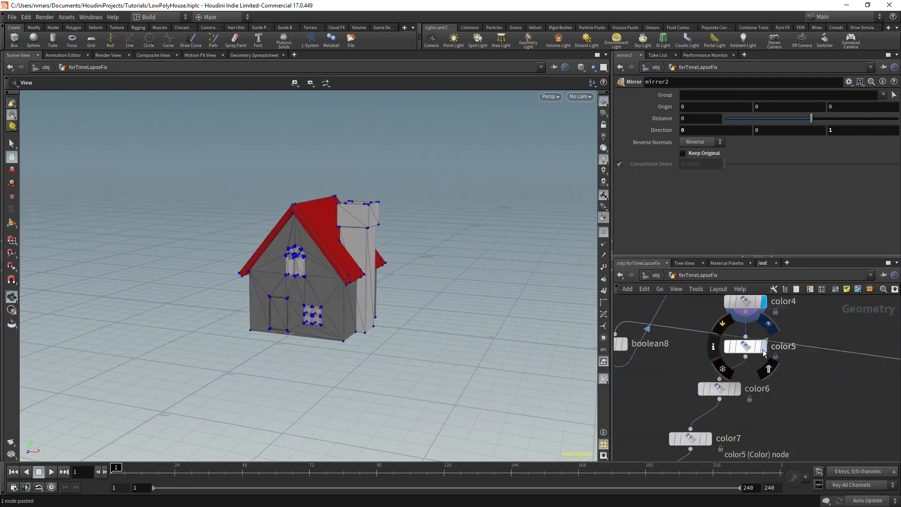
# Create a group named Floor for the floor of the house interior.
pyautogui.click(710, 350)
pyautogui.moveTo(807, 143); pyautogui.dragTo(812, 143)
pyautogui.click(781, 347)
pyautogui.moveTo(328, 282); pyautogui.dragTo(413, 316)
pyautogui.scroll(5, 724, 377)
pyautogui.click(709, 339)
pyautogui.write('Floor')
# Paste a Color node before normal1, assign it to the ChimneyFloor group and colour it black.
pyautogui.hotkey('ctrl', 'v')
pyautogui.click(686, 442)
pyautogui.click(693, 156)
pyautogui.moveTo(413, 282); pyautogui.dragTo(476, 290)
pyautogui.hotkey('ctrl', 'v')
pyautogui.moveTo(422, 304); pyautogui.dragTo(384, 336)
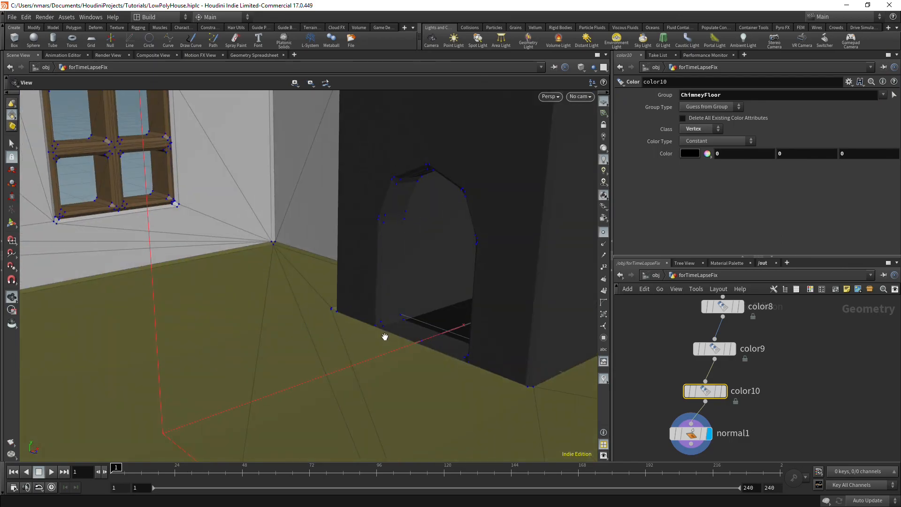
# Enter 0.005 as the bevel offset and check the edges in the viewport.
pyautogui.click(714, 336)
pyautogui.click(773, 149)
pyautogui.write('0.005')
pyautogui.moveTo(375, 263); pyautogui.dragTo(402, 202)
# Try a cusp angle of 180 on normal1 and undo the change.
pyautogui.click(690, 386)
pyautogui.moveTo(402, 234); pyautogui.dragTo(332, 272)
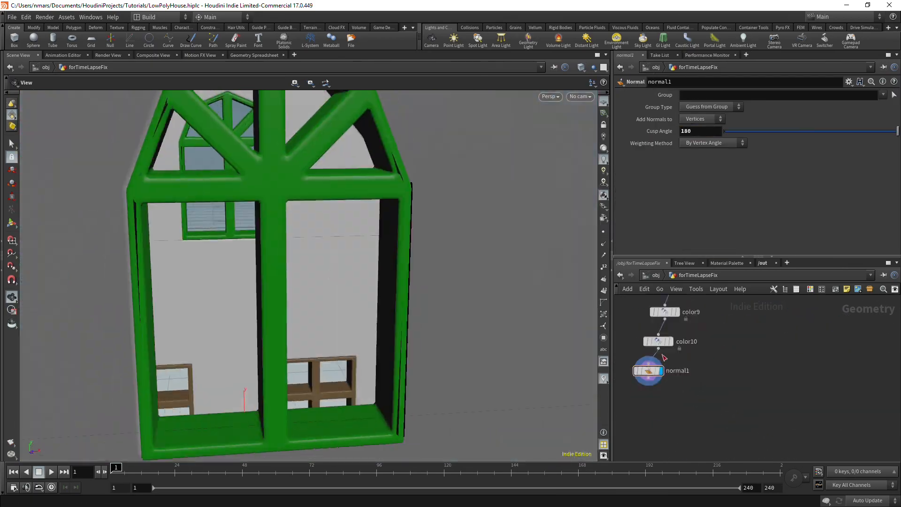
pyautogui.scroll(-5, 750, 366)
pyautogui.hotkey('ctrl', 'z')
# Display polybevel1 and examine the shading around the windows and door before the colour nodes.
pyautogui.click(645, 344)
pyautogui.scroll(-5, 652, 368)
pyautogui.click(654, 380)
pyautogui.scroll(5, 418, 316)
pyautogui.scroll(5, 770, 390)
pyautogui.click(779, 399)
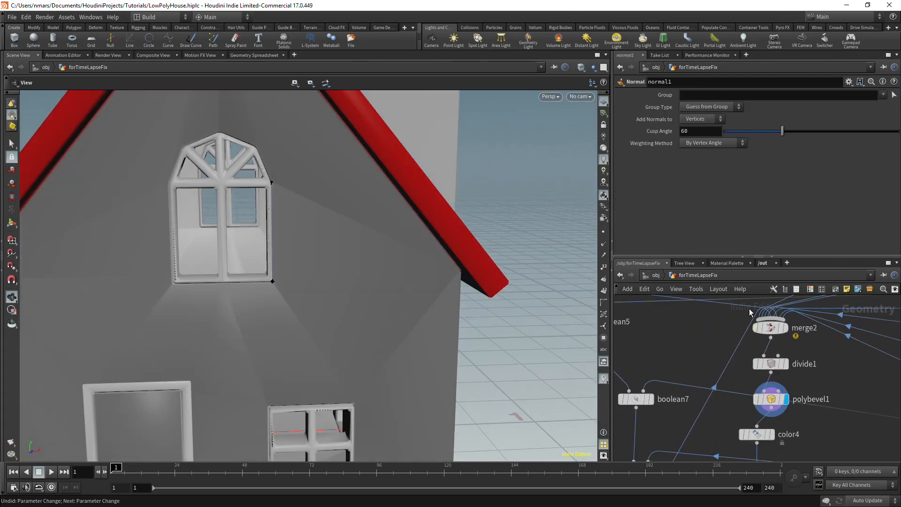
pyautogui.click(770, 398)
# Set the size of box1 to 0.9, 0.6 and 1, and save the scene with the finished house displayed.
pyautogui.click(672, 352)
pyautogui.moveTo(279, 197); pyautogui.dragTo(429, 243)
pyautogui.scroll(-5, 429, 243)
pyautogui.click(697, 315)
pyautogui.scroll(-5, 732, 366)
pyautogui.hotkey('ctrl', 's')
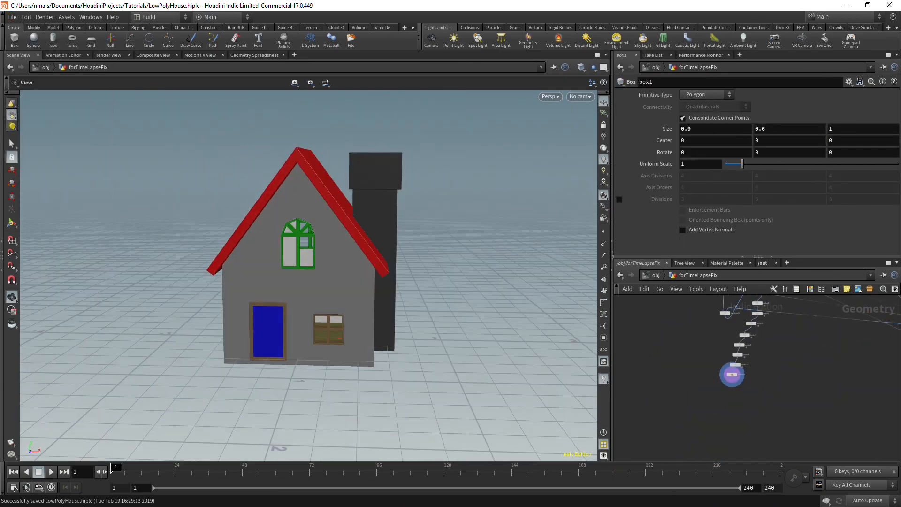